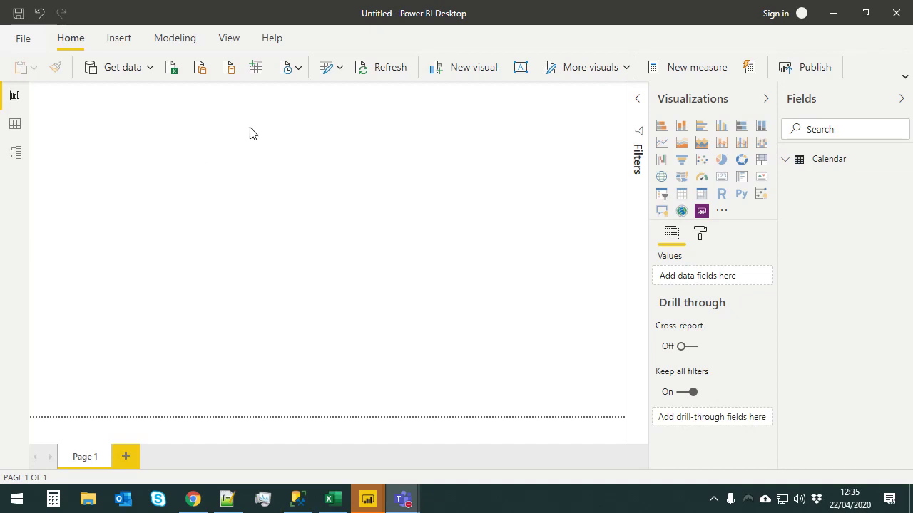
Load the Sales table from the recent localhost PowerBI database source, using Import as the connection mode
{"action": "left_click", "coordinate": [298, 72]}
{"action": "left_click", "coordinate": [367, 126]}
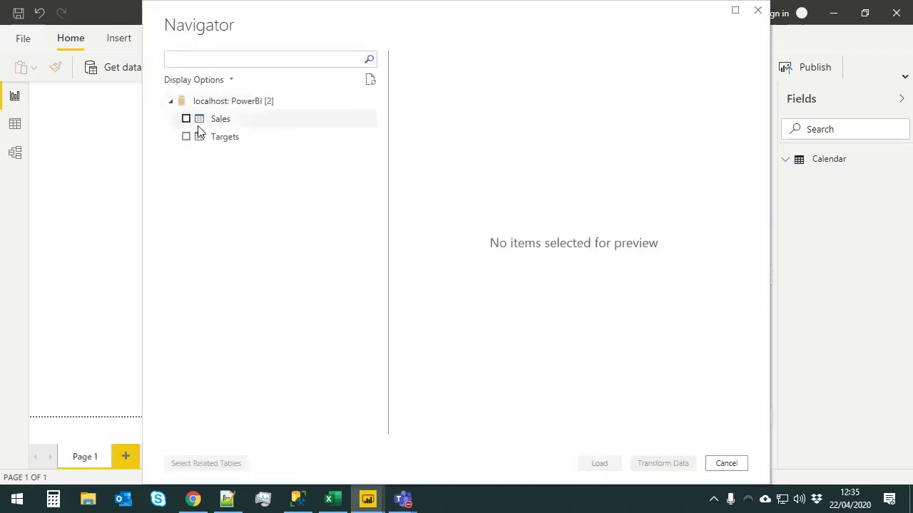
{"action": "left_click", "coordinate": [186, 119]}
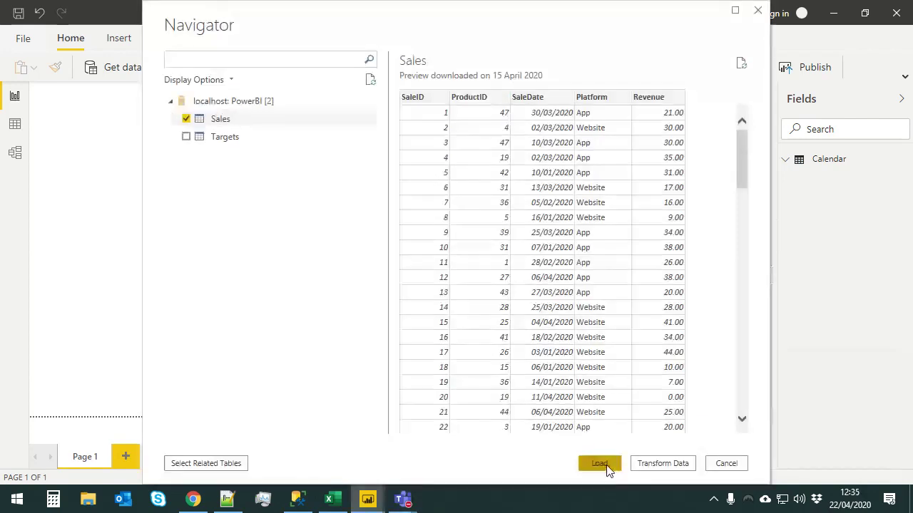
{"action": "left_click", "coordinate": [605, 465]}
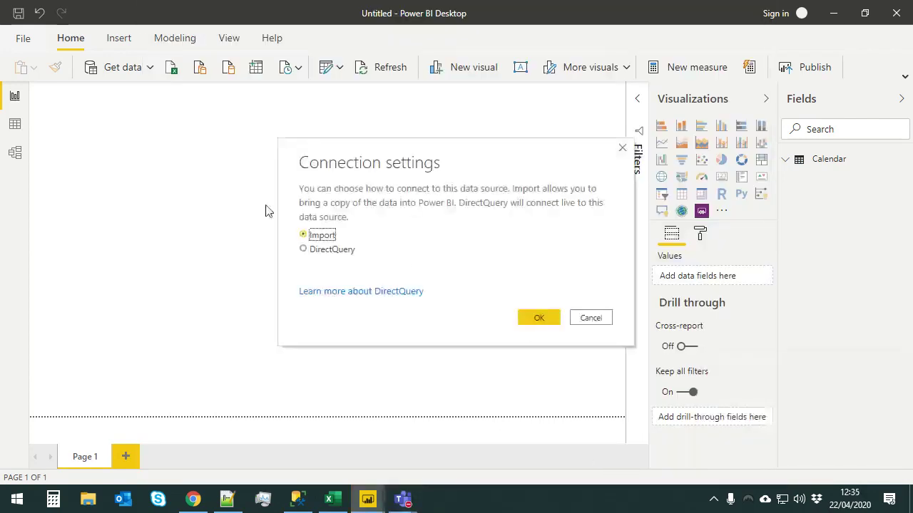
{"action": "left_click", "coordinate": [540, 321]}
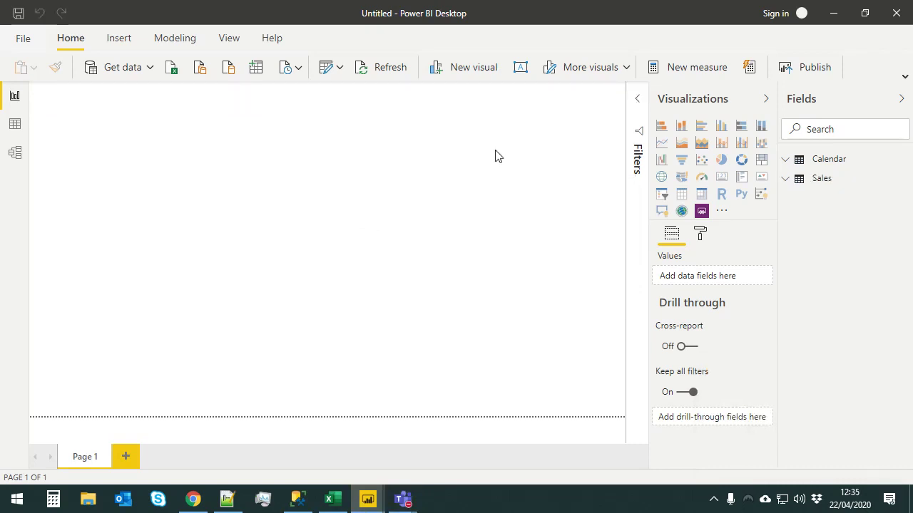
Examine the columns and records of the imported Sales table in the data view
{"action": "left_click", "coordinate": [817, 180]}
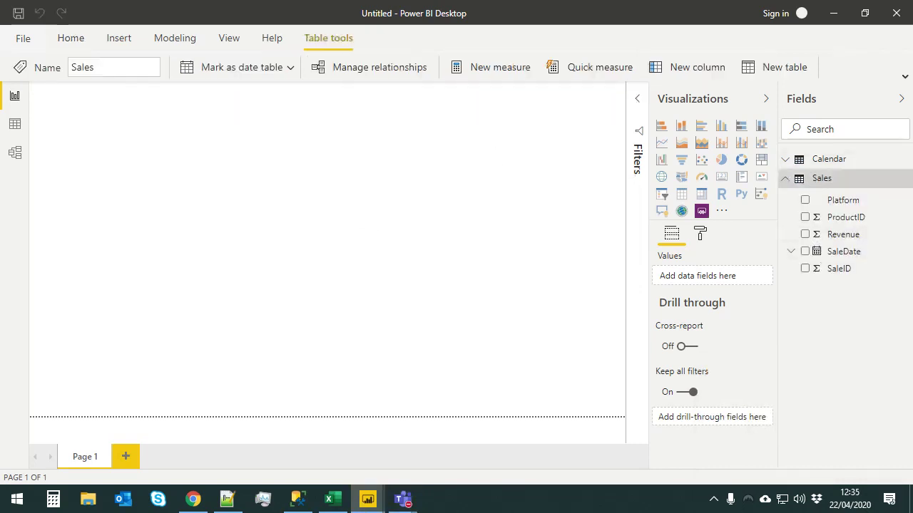
{"action": "left_click", "coordinate": [16, 126]}
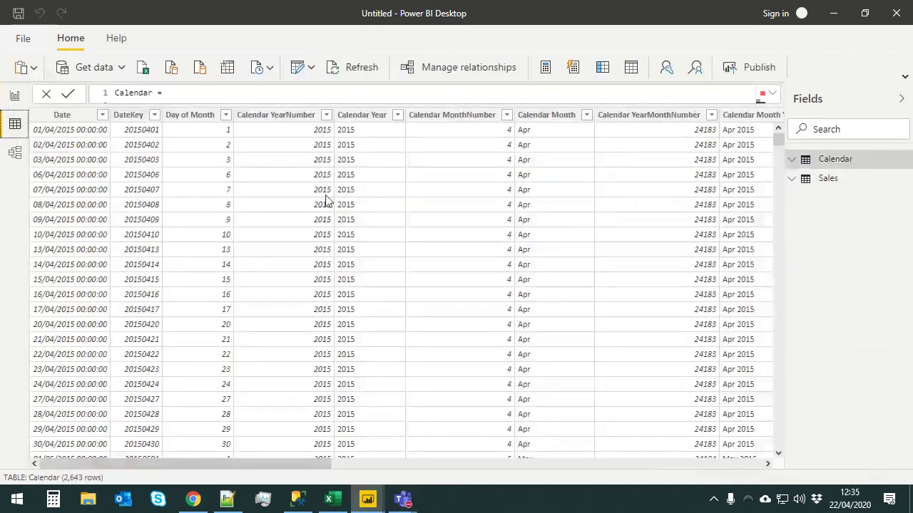
{"action": "left_click", "coordinate": [821, 181]}
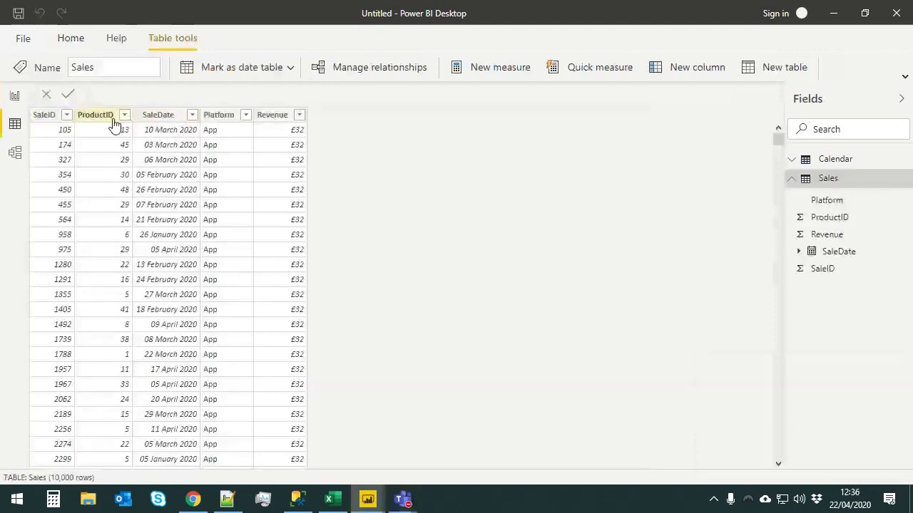
{"action": "scroll", "coordinate": [180, 207], "scroll_direction": "down", "scroll_amount": 20}
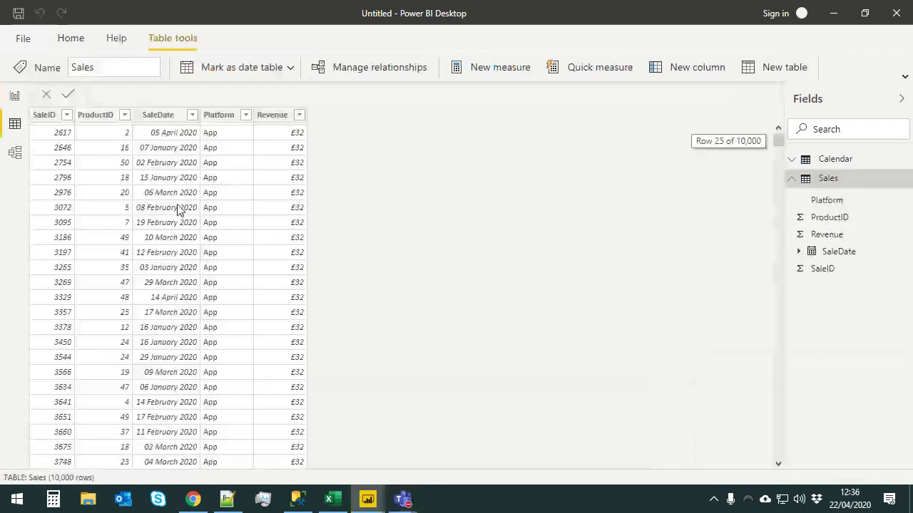
{"action": "scroll", "coordinate": [180, 207], "scroll_direction": "down", "scroll_amount": 20}
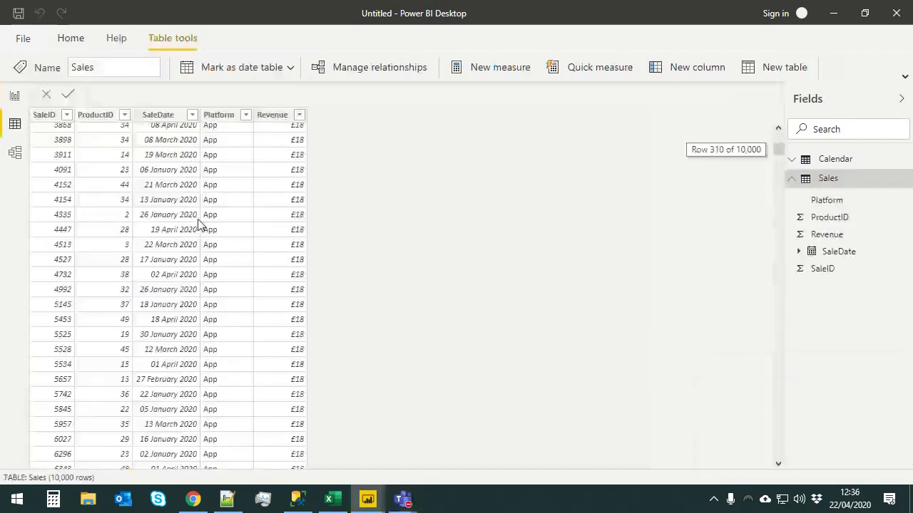
{"action": "scroll", "coordinate": [199, 227], "scroll_direction": "up", "scroll_amount": 20}
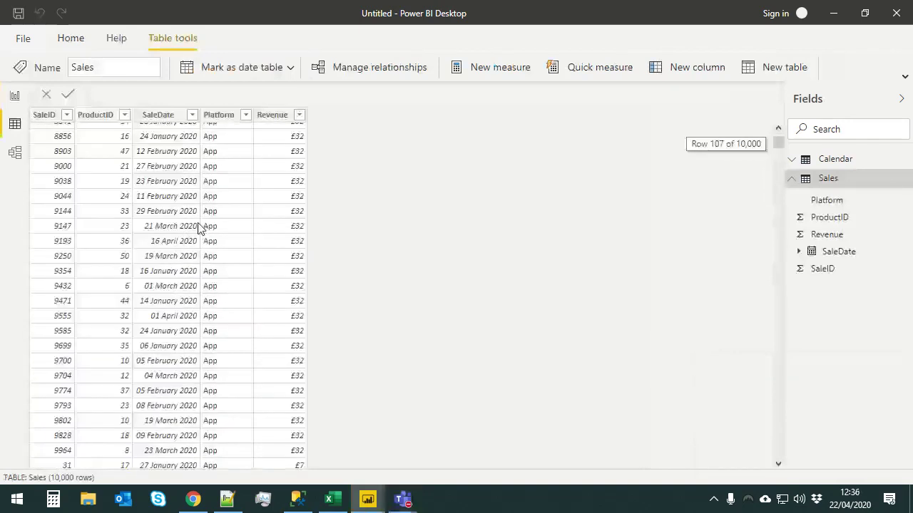
{"action": "scroll", "coordinate": [199, 228], "scroll_direction": "up", "scroll_amount": 9}
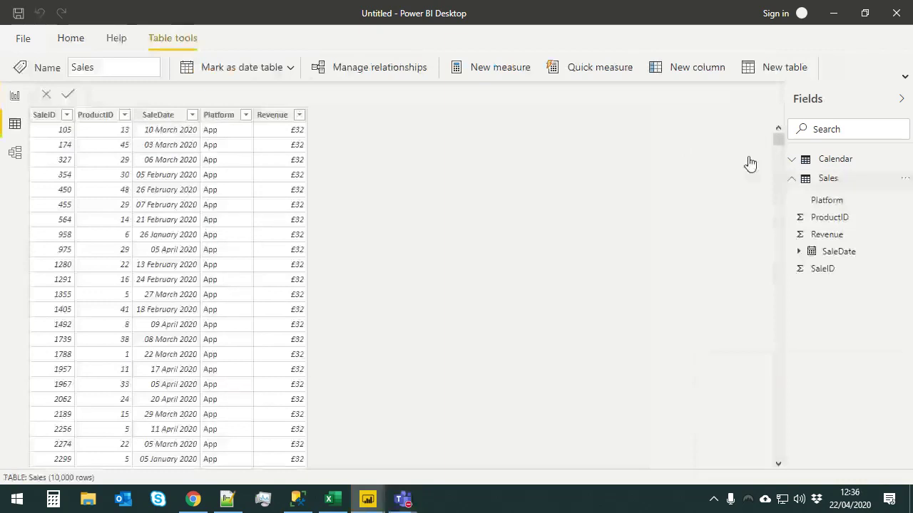
Open the Sales query in a maximized Power Query Editor and refresh its data preview
{"action": "left_click", "coordinate": [80, 34]}
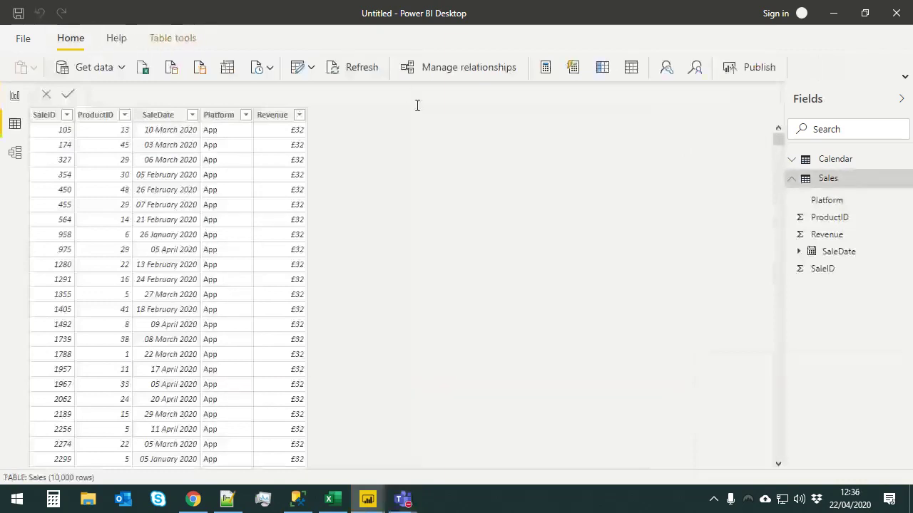
{"action": "left_click", "coordinate": [905, 76]}
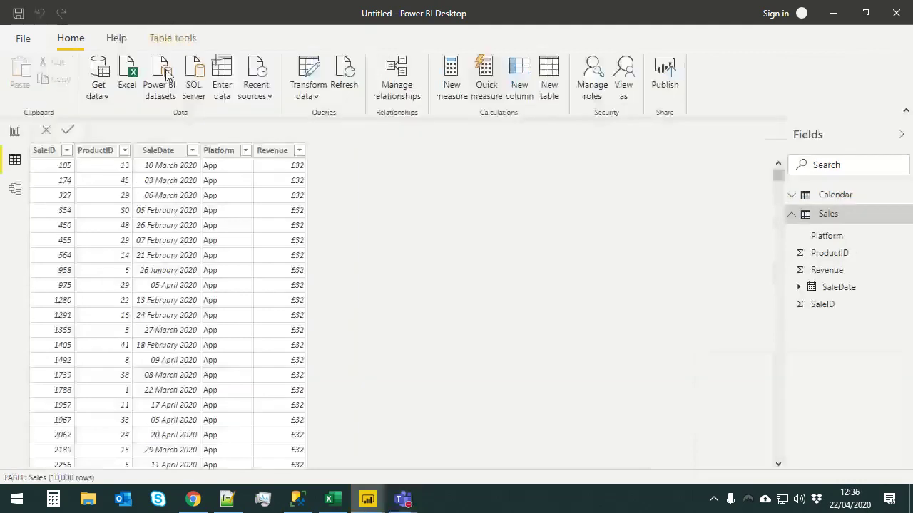
{"action": "left_click", "coordinate": [320, 94]}
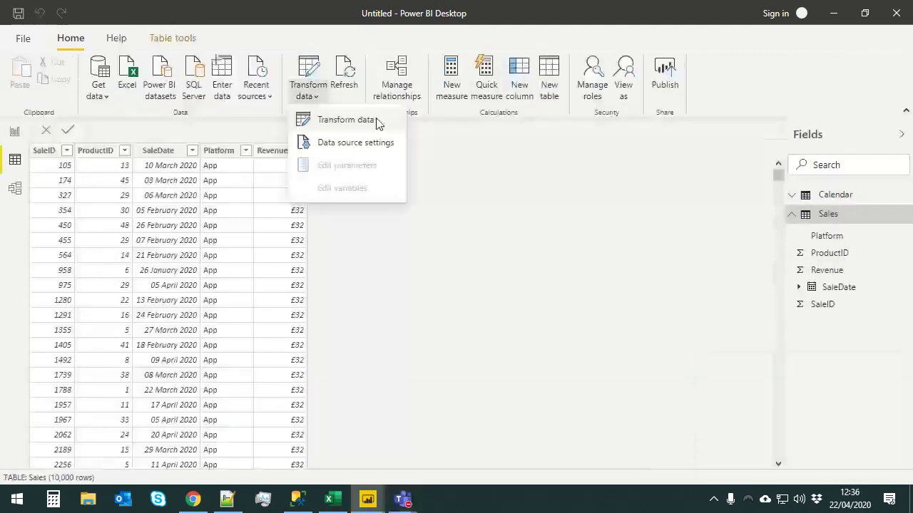
{"action": "left_click", "coordinate": [379, 122]}
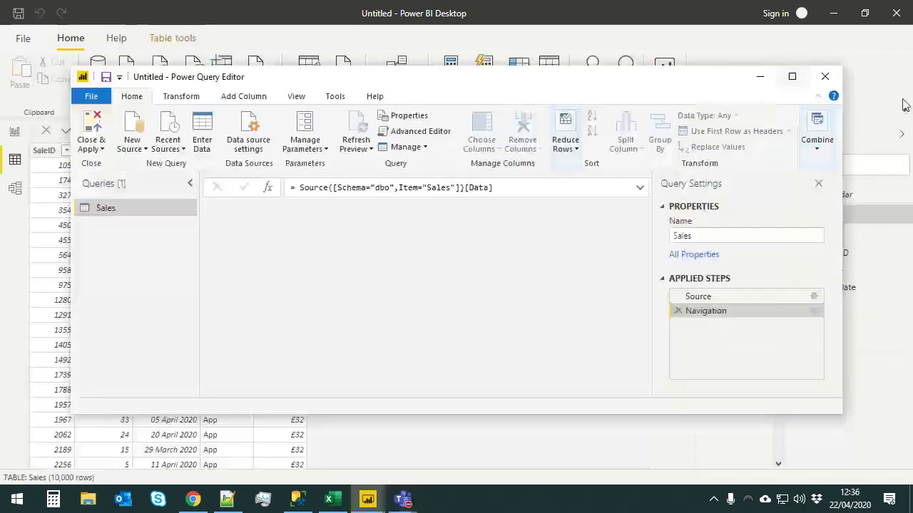
{"action": "left_click", "coordinate": [791, 76]}
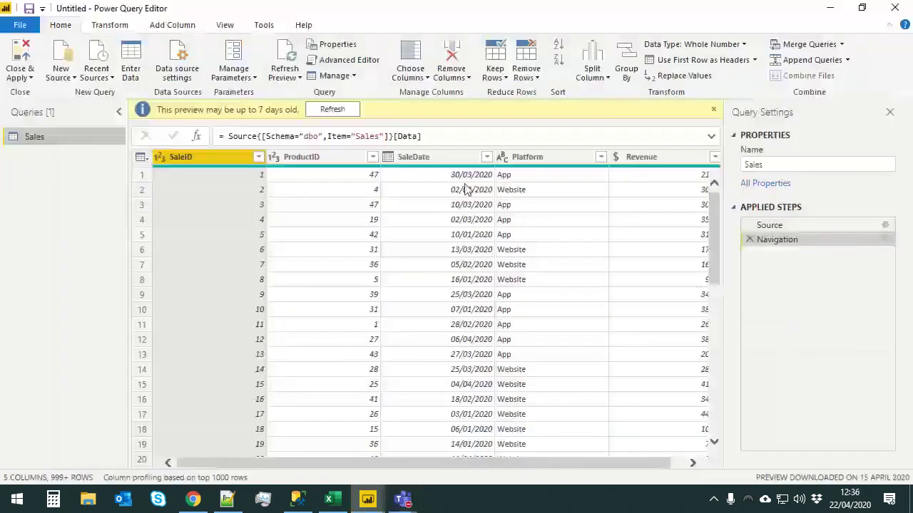
{"action": "left_click", "coordinate": [332, 111]}
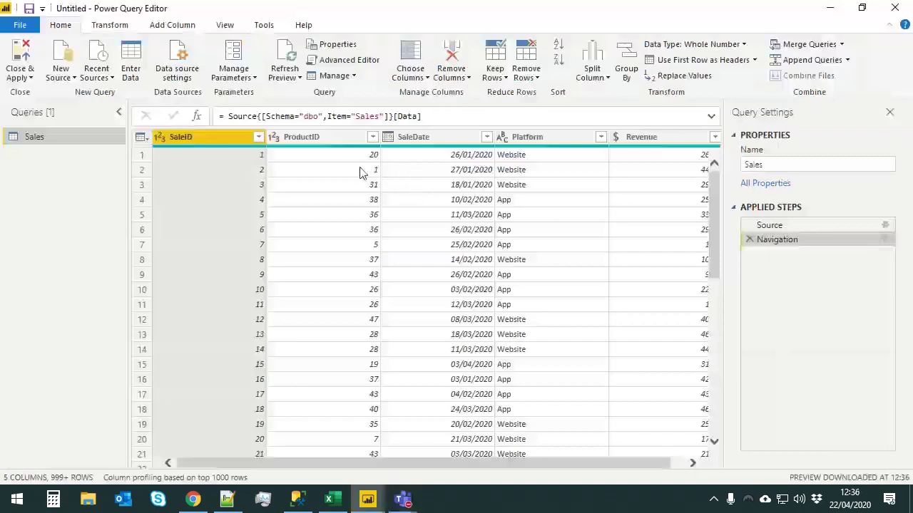
Remove the SaleID and ProductID columns from the Sales query
{"action": "left_click", "coordinate": [118, 112]}
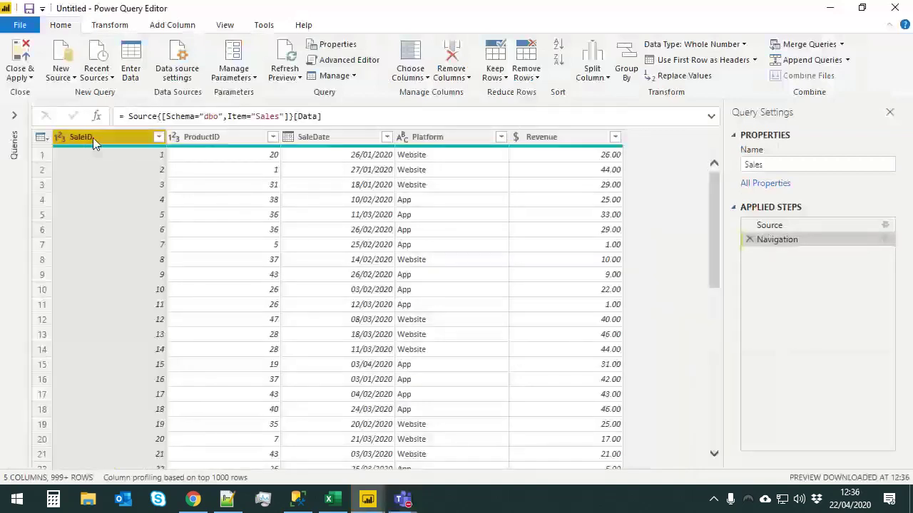
{"action": "left_click_drag", "start_coordinate": [209, 143], "coordinate": [81, 143]}
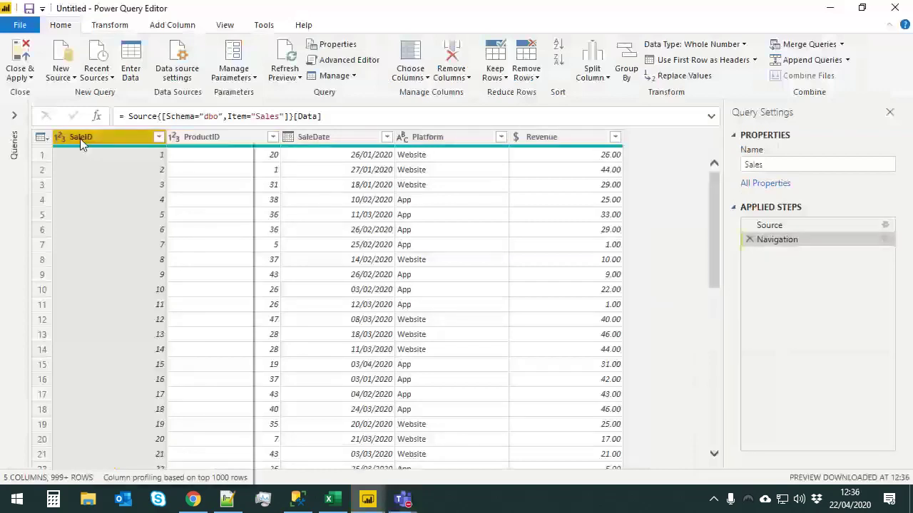
{"action": "right_click", "coordinate": [81, 143]}
{"action": "left_click", "coordinate": [132, 168]}
{"action": "right_click", "coordinate": [94, 136]}
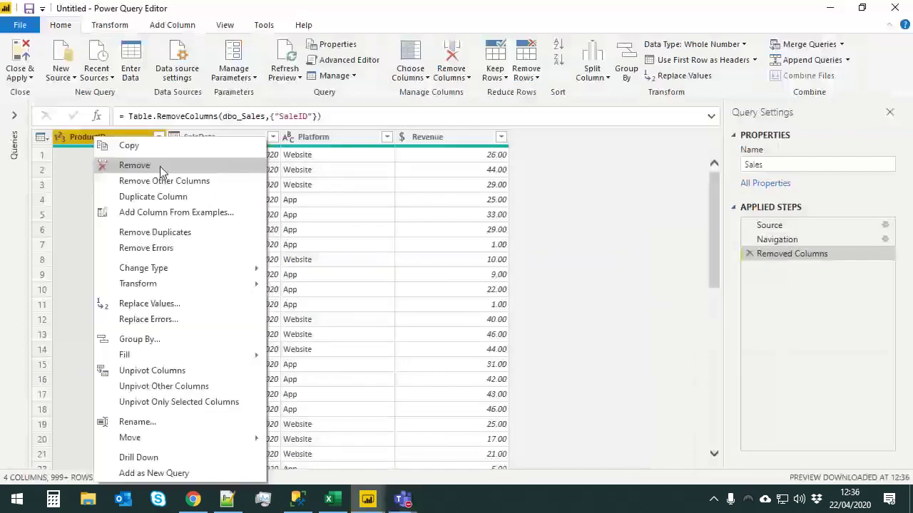
{"action": "left_click", "coordinate": [159, 166]}
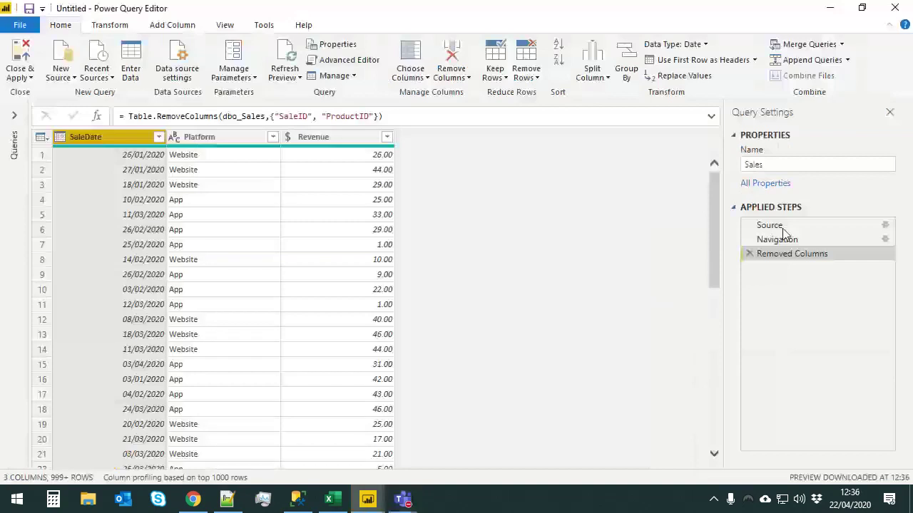
Sort the Sales rows by SaleDate in ascending order, and delete that sorting step again
{"action": "left_click", "coordinate": [132, 157]}
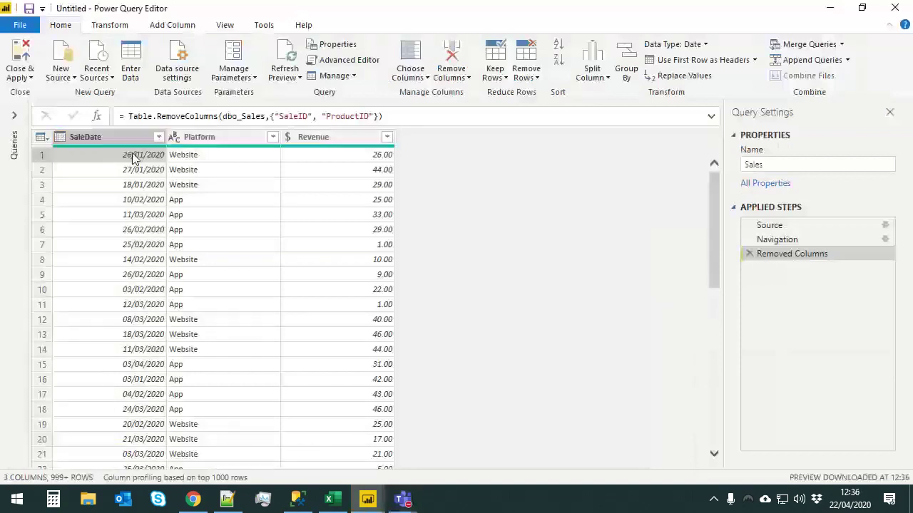
{"action": "right_click", "coordinate": [130, 137]}
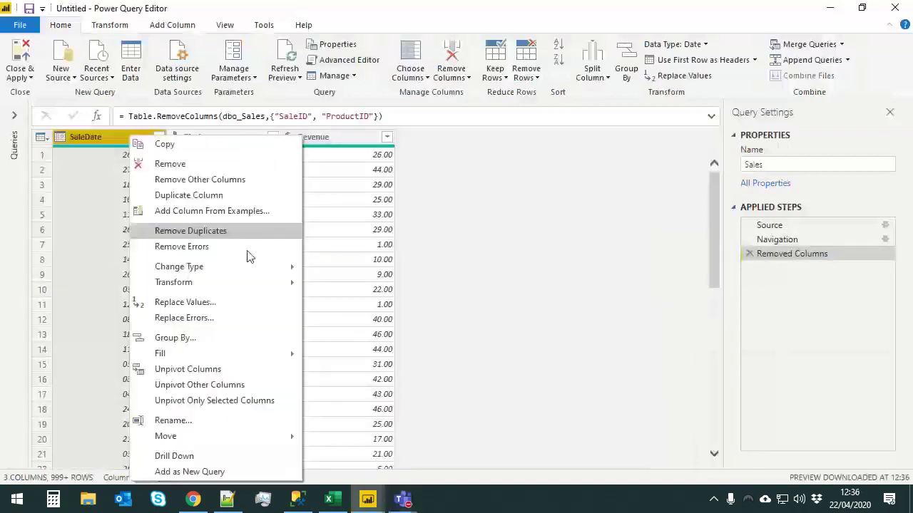
{"action": "left_click", "coordinate": [158, 137]}
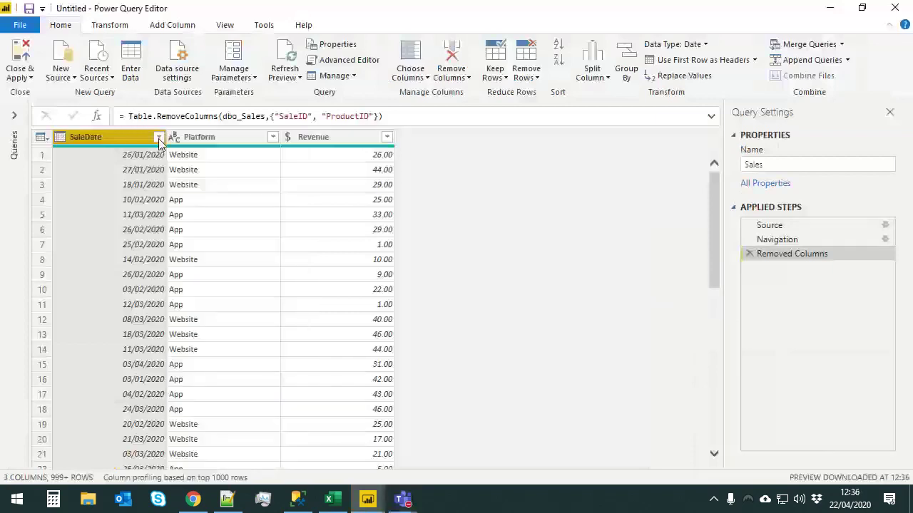
{"action": "left_click", "coordinate": [204, 154]}
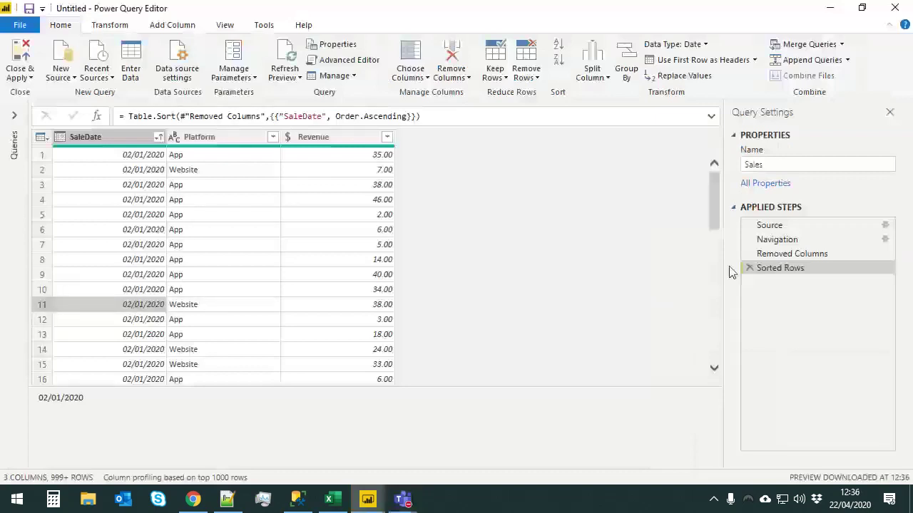
{"action": "left_click", "coordinate": [749, 269]}
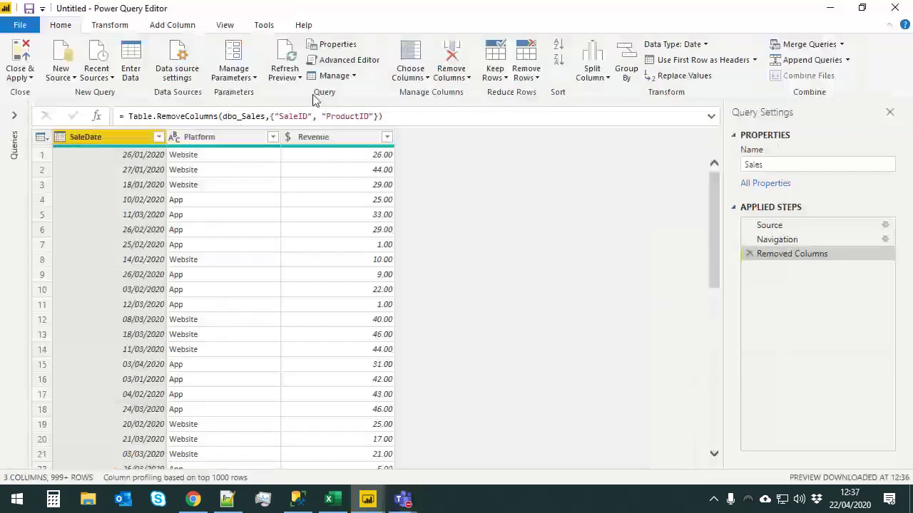
Start an advanced Group By on the Sales query with SaleDate and Platform as the grouping columns
{"action": "left_click", "coordinate": [626, 67]}
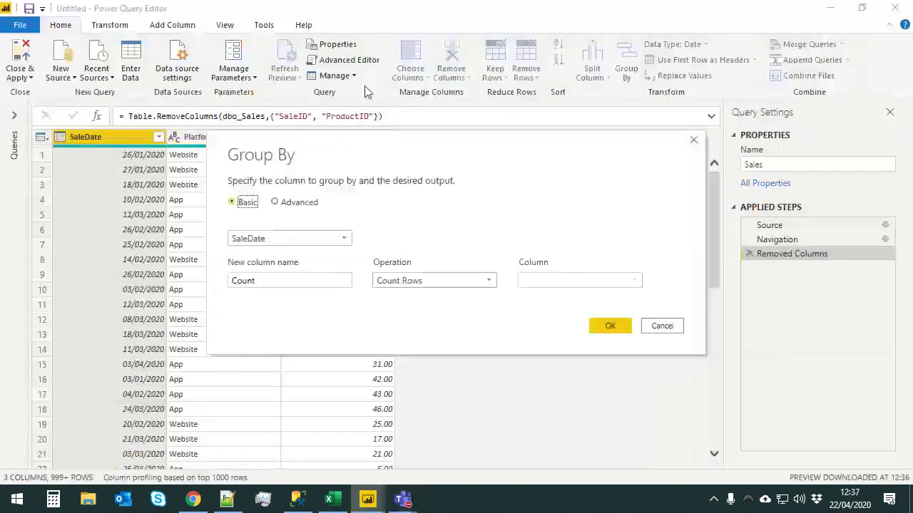
{"action": "left_click", "coordinate": [280, 202]}
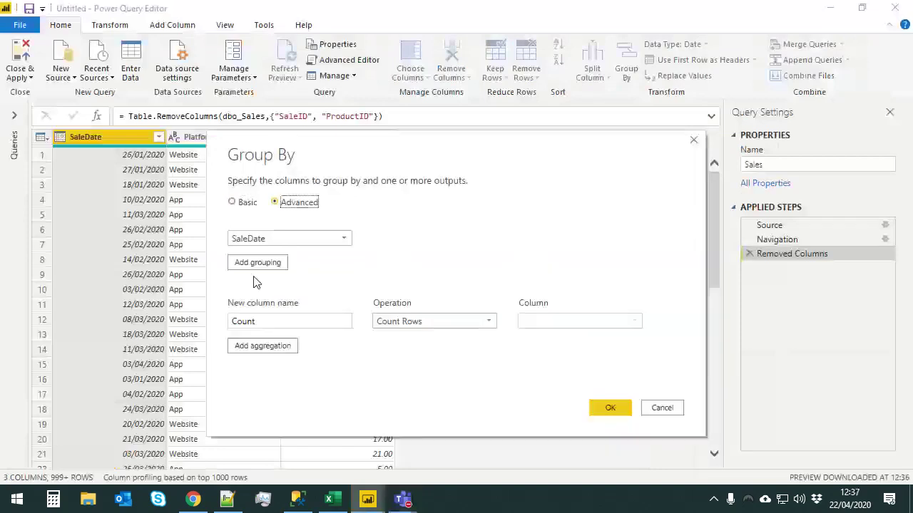
{"action": "left_click", "coordinate": [258, 263]}
{"action": "left_click", "coordinate": [282, 261]}
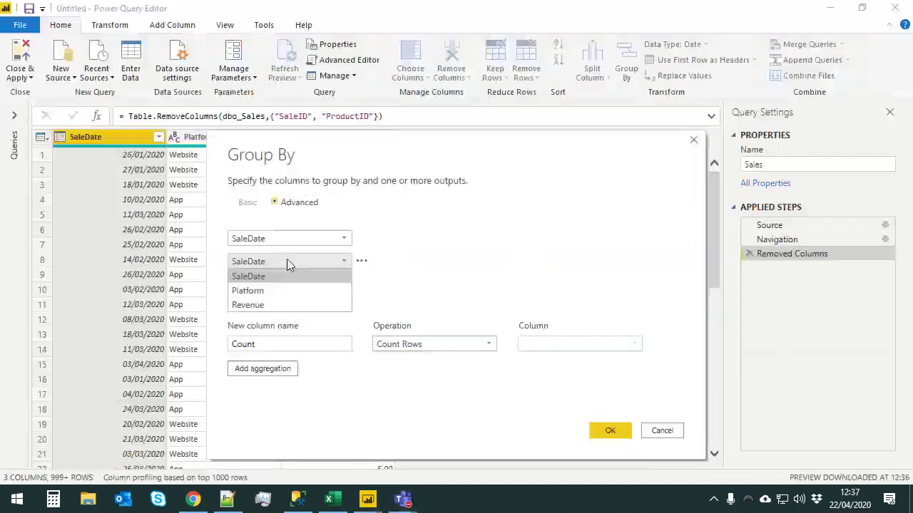
{"action": "left_click", "coordinate": [280, 292]}
Define the aggregation as a new column named Revenue using the Sum of the Revenue column, and apply the grouping
{"action": "key", "text": "Tab"}
{"action": "key", "text": "Tab"}
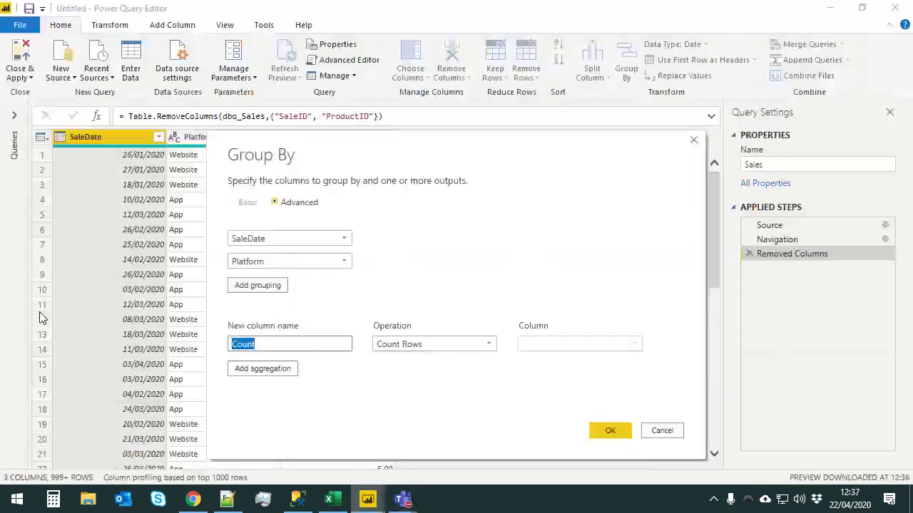
{"action": "type", "text": "Revenue"}
{"action": "key", "text": "Tab"}
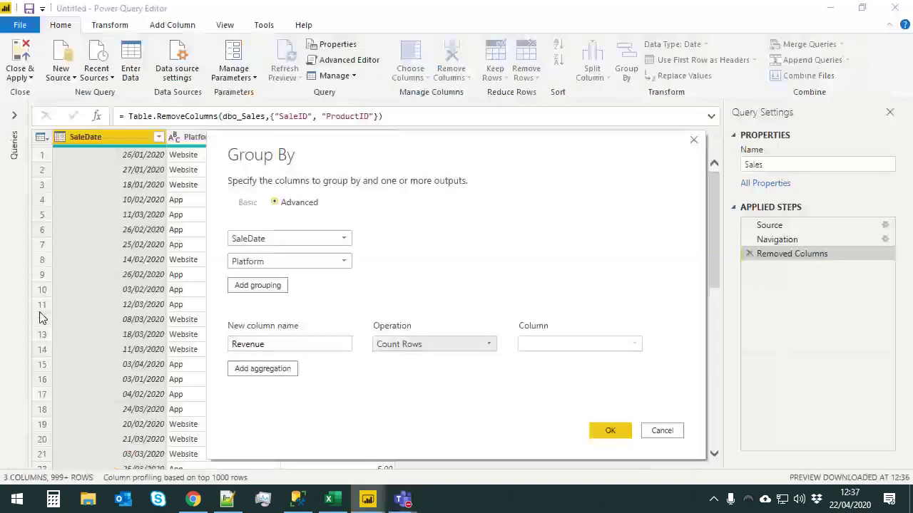
{"action": "key", "text": "alt+Down"}
{"action": "key", "text": "Return"}
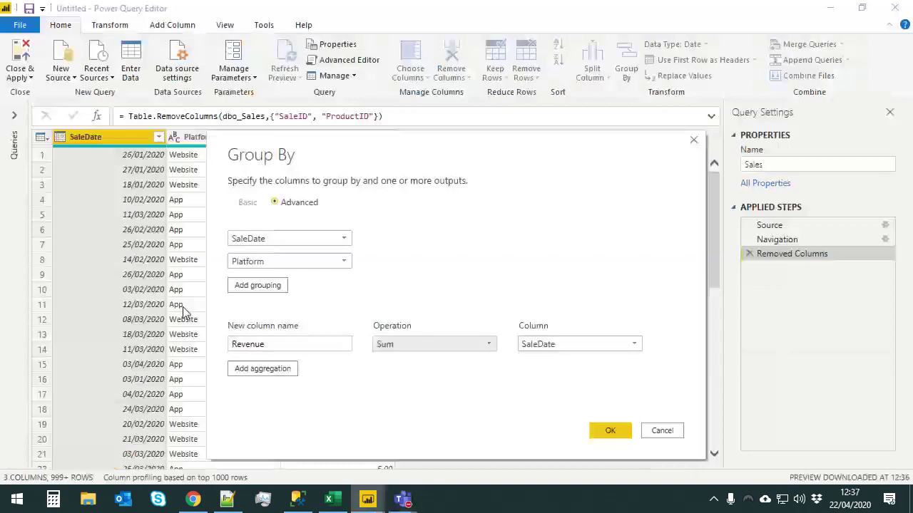
{"action": "left_click", "coordinate": [595, 342]}
{"action": "left_click", "coordinate": [581, 387]}
{"action": "left_click", "coordinate": [610, 430]}
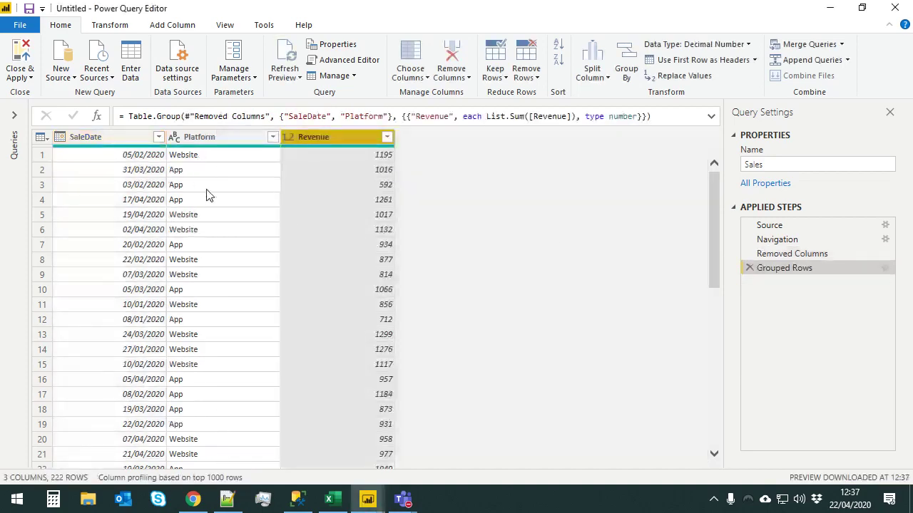
Examine the Platform column's values in the grouped Sales query
{"action": "left_click", "coordinate": [214, 137]}
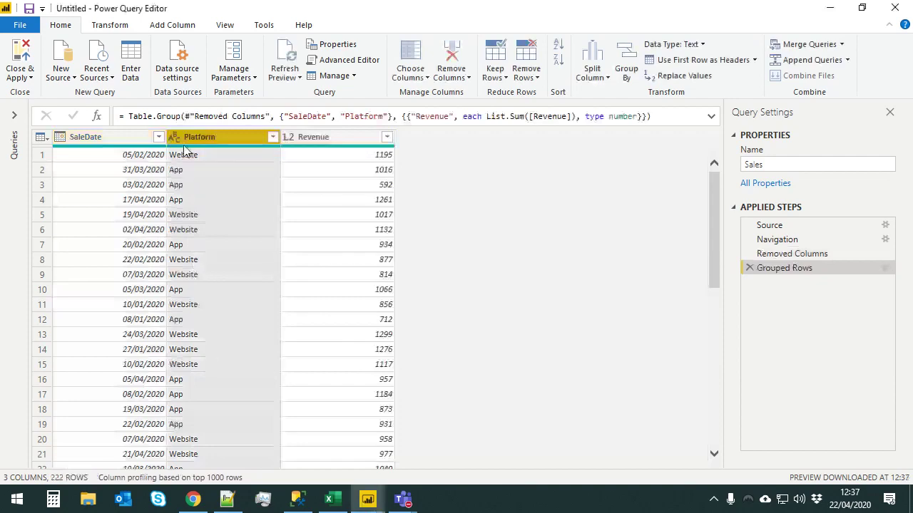
{"action": "left_click", "coordinate": [200, 156]}
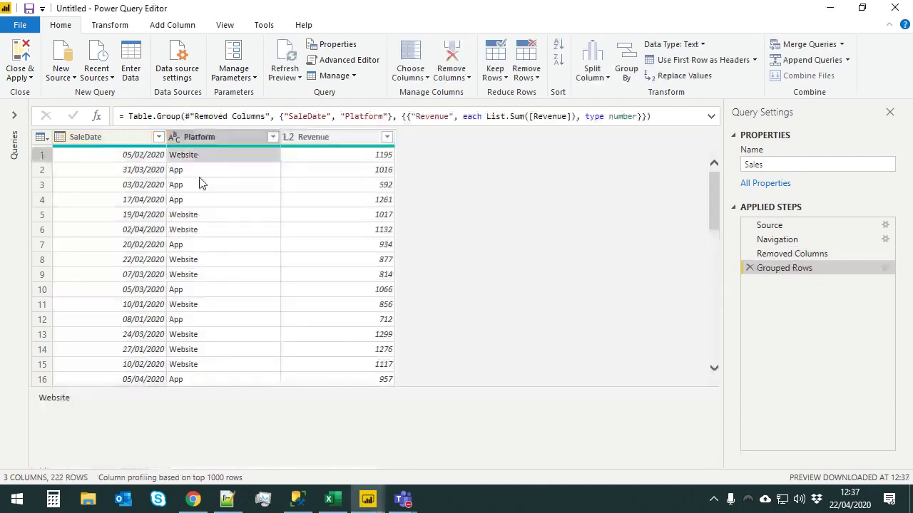
Examine the Platform and Revenue values in the first two rows of the grouped Sales query
{"action": "left_click", "coordinate": [193, 172]}
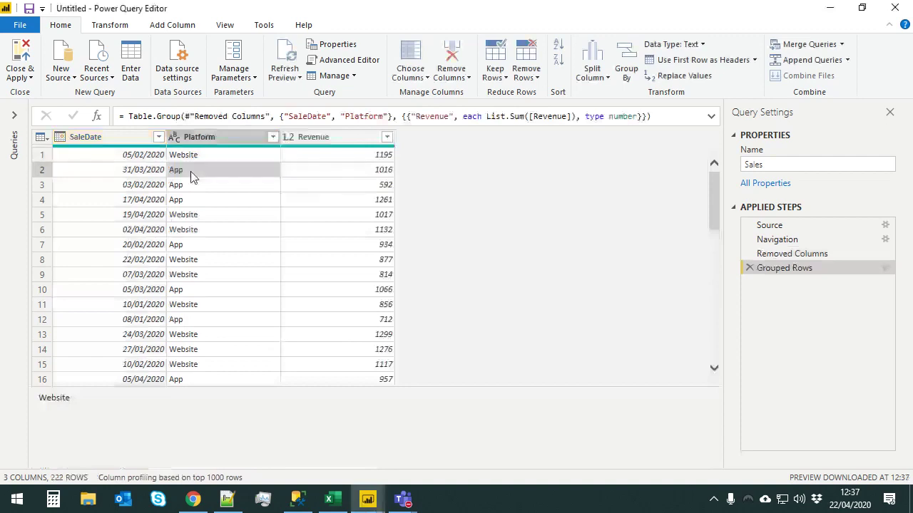
{"action": "left_click", "coordinate": [340, 158]}
{"action": "left_click", "coordinate": [356, 171]}
{"action": "key", "text": "Up"}
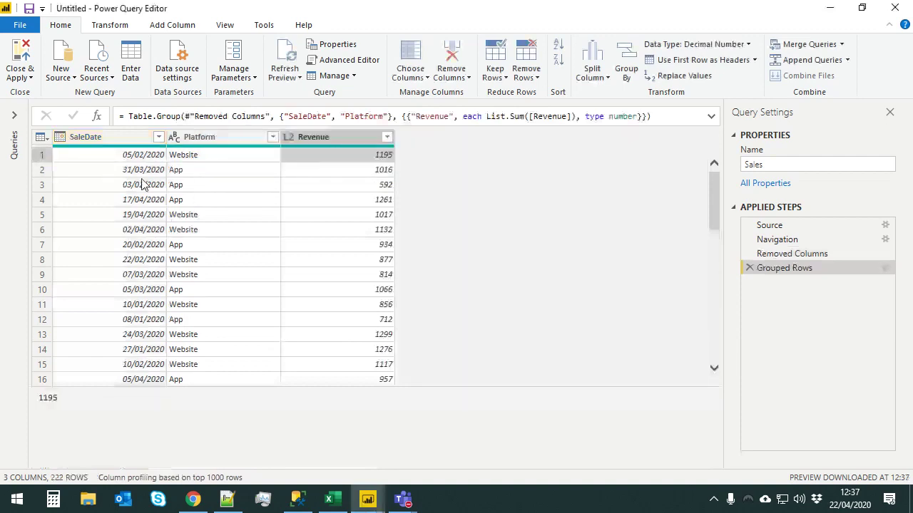
Rename the SaleDate column of the Sales query to Date
{"action": "left_click", "coordinate": [100, 139]}
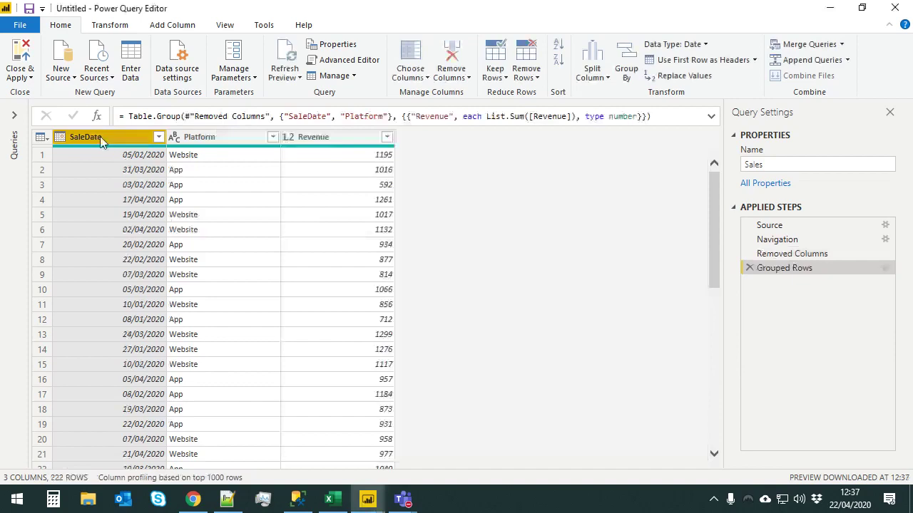
{"action": "double_click", "coordinate": [100, 138]}
{"action": "type", "text": "Date"}
{"action": "key", "text": "Return"}
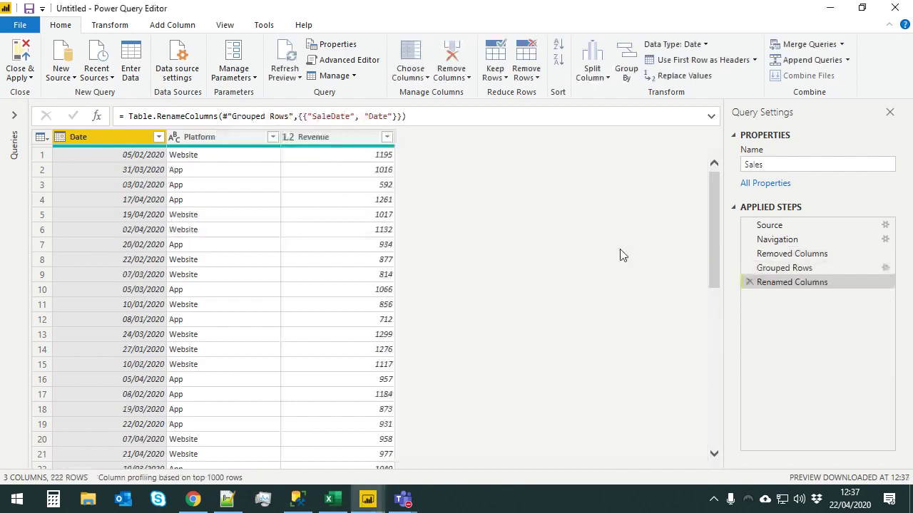
View the native query of the Renamed Columns step and examine its inner select and group by clauses
{"action": "right_click", "coordinate": [788, 286]}
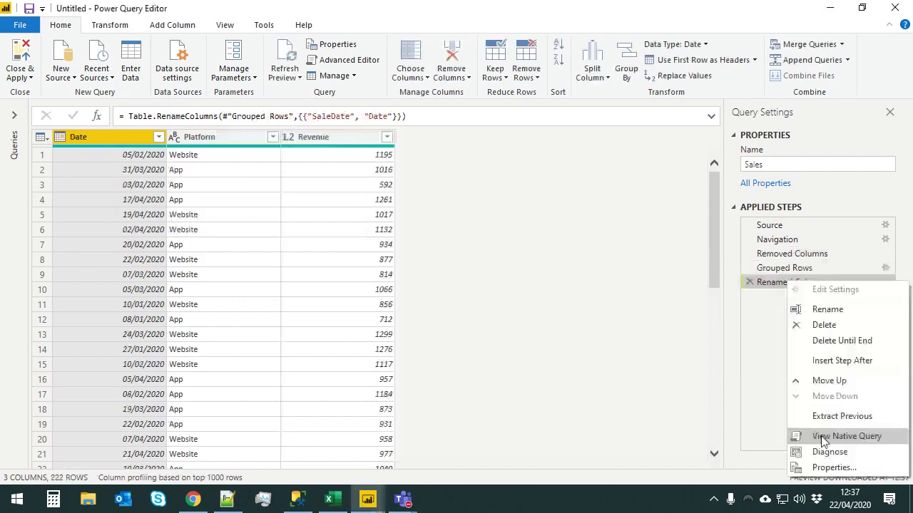
{"action": "left_click", "coordinate": [756, 334]}
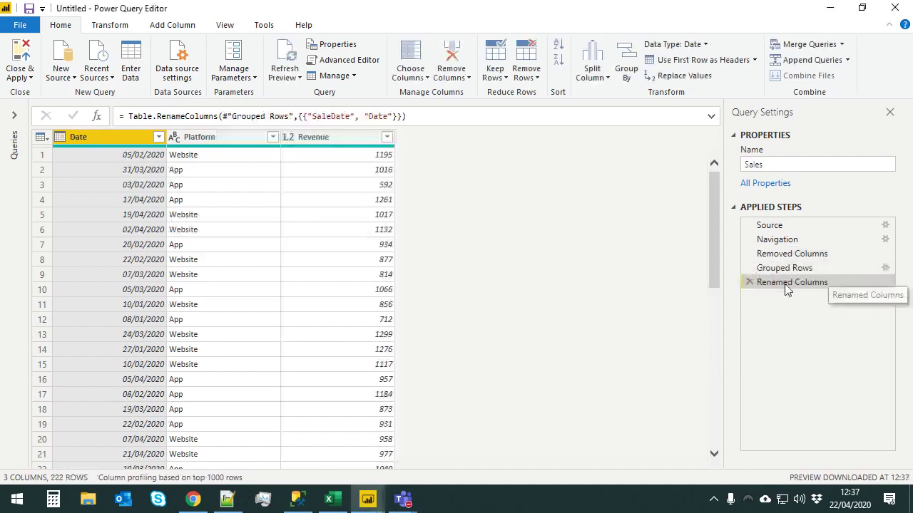
{"action": "right_click", "coordinate": [784, 289]}
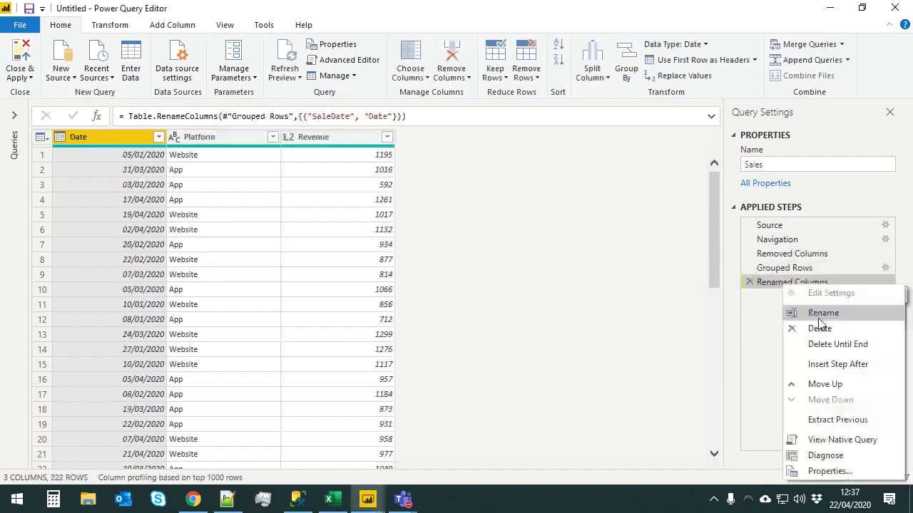
{"action": "left_click", "coordinate": [850, 448]}
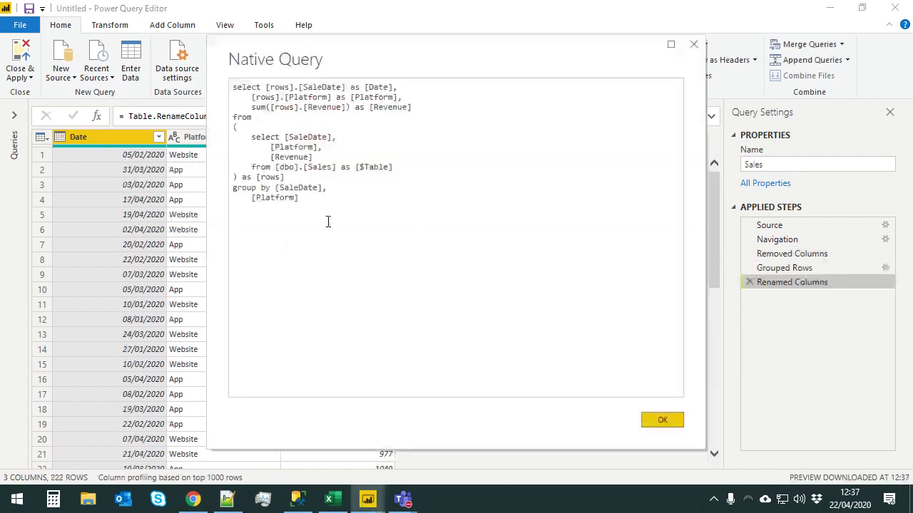
{"action": "left_click_drag", "start_coordinate": [340, 218], "coordinate": [275, 187]}
{"action": "key", "text": "ctrl+a"}
{"action": "left_click", "coordinate": [400, 196]}
{"action": "left_click_drag", "start_coordinate": [415, 172], "coordinate": [226, 139]}
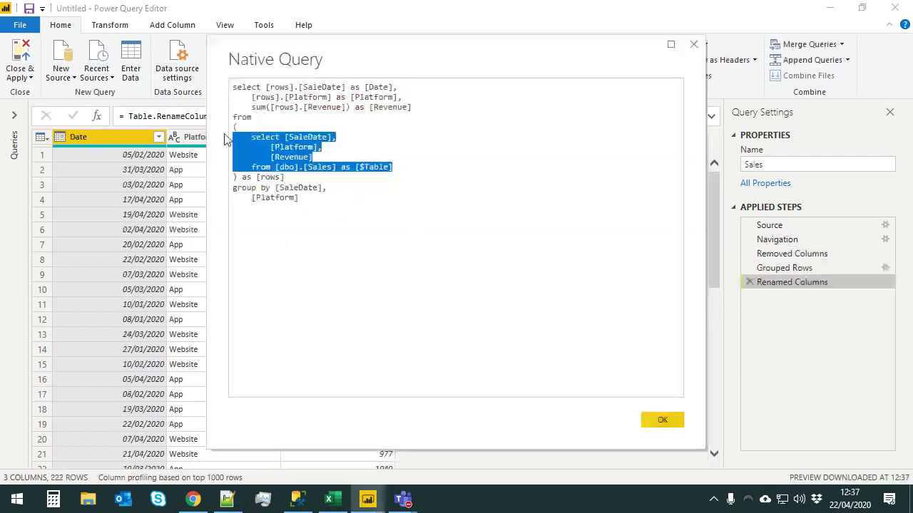
{"action": "left_click", "coordinate": [340, 144]}
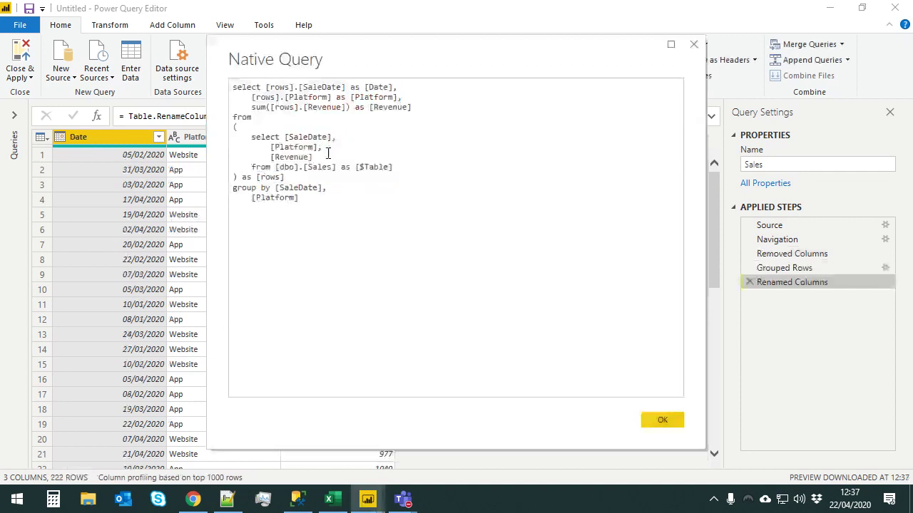
{"action": "left_click", "coordinate": [662, 420]}
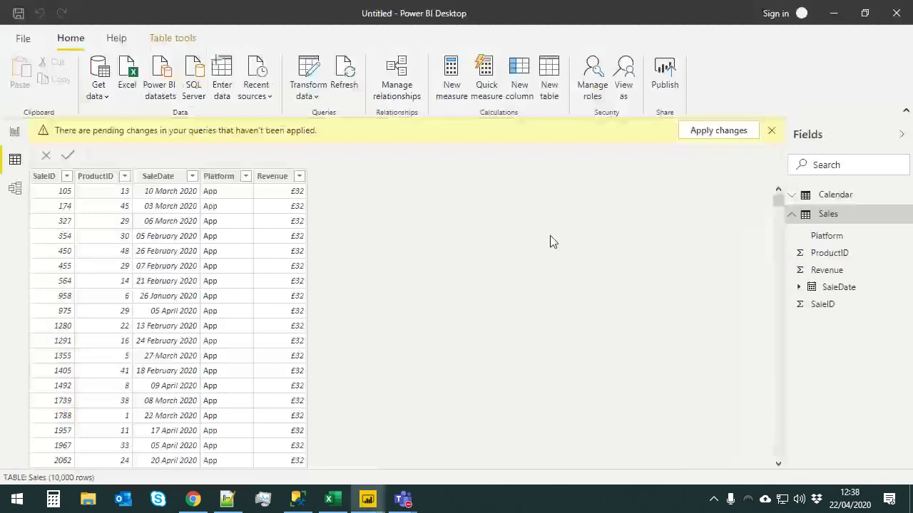
Apply the pending query changes to the data model and reopen the Power Query Editor
{"action": "left_click", "coordinate": [713, 132]}
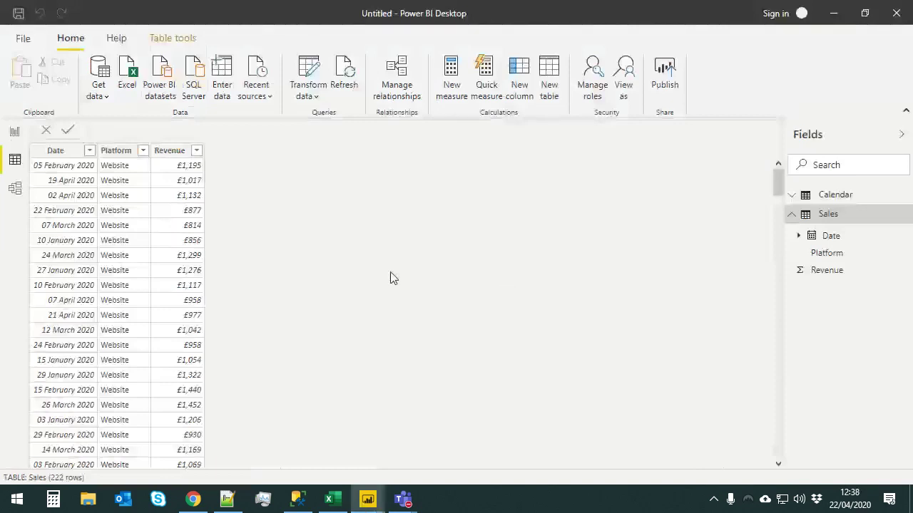
{"action": "left_click", "coordinate": [310, 93]}
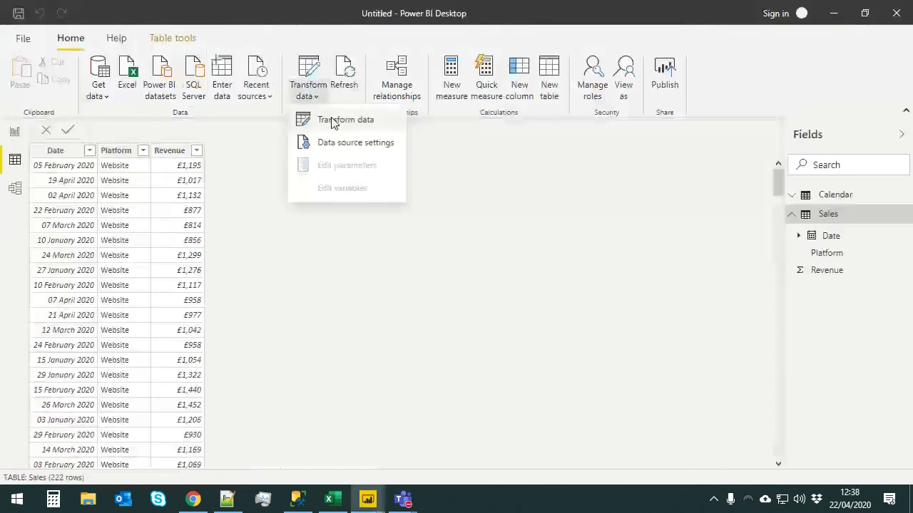
{"action": "left_click", "coordinate": [334, 120]}
Check whether View Native Query is available for the Removed Columns, Grouped Rows and Renamed Columns steps
{"action": "left_click_drag", "start_coordinate": [761, 269], "coordinate": [798, 258]}
{"action": "right_click", "coordinate": [797, 258]}
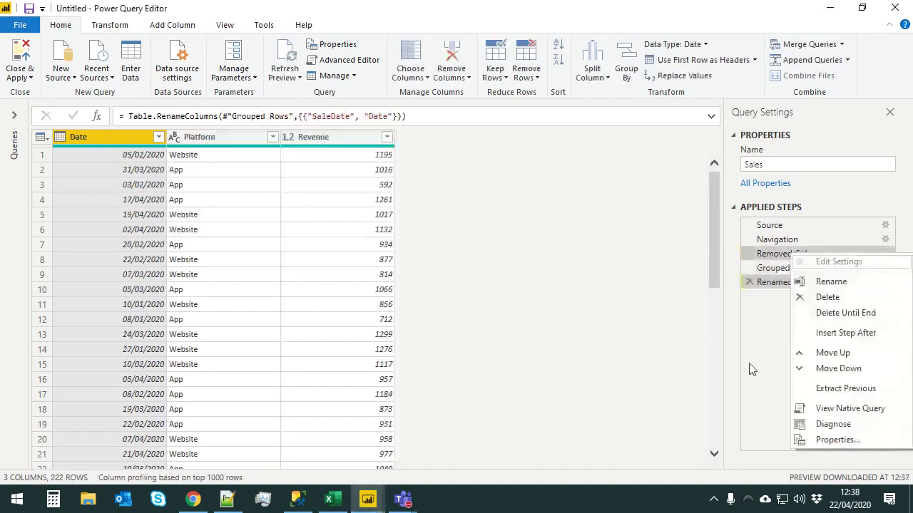
{"action": "left_click", "coordinate": [752, 367]}
{"action": "right_click", "coordinate": [777, 257]}
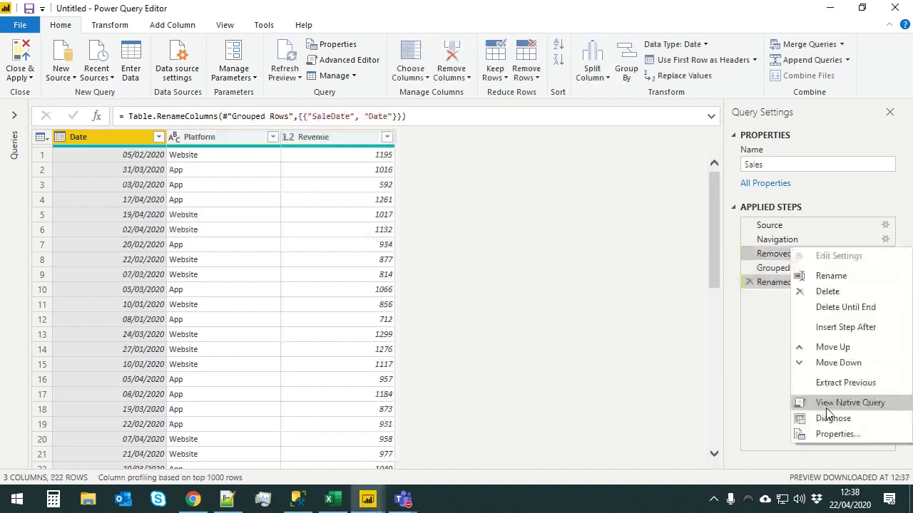
{"action": "left_click", "coordinate": [783, 283]}
{"action": "right_click", "coordinate": [785, 286]}
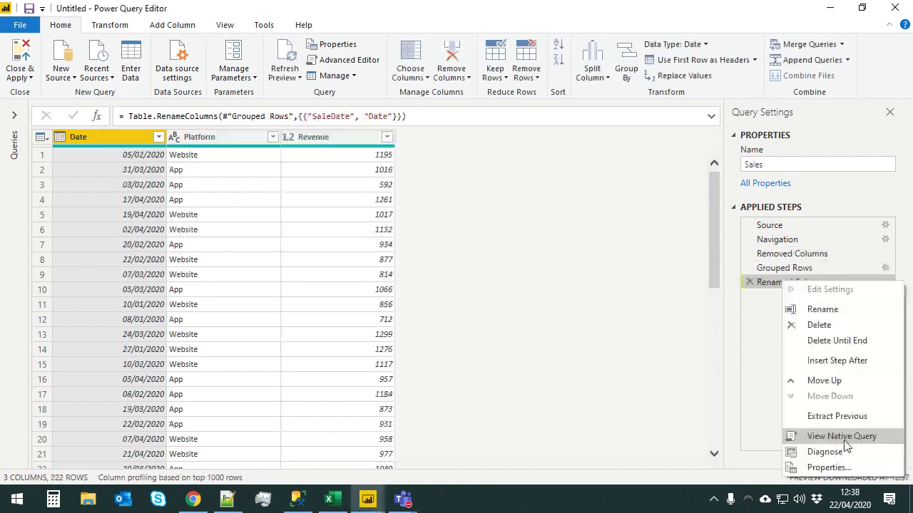
{"action": "left_click", "coordinate": [758, 307]}
{"action": "right_click", "coordinate": [791, 268]}
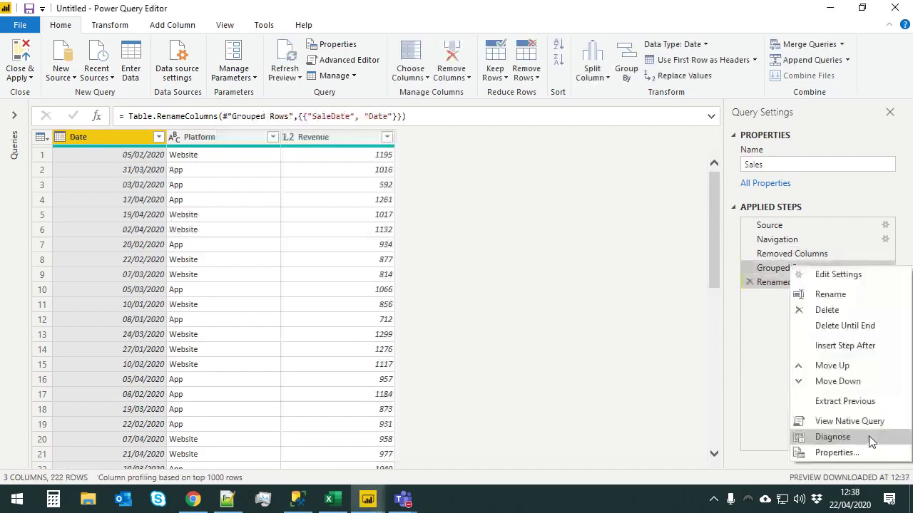
{"action": "left_click", "coordinate": [765, 335]}
{"action": "right_click", "coordinate": [785, 254]}
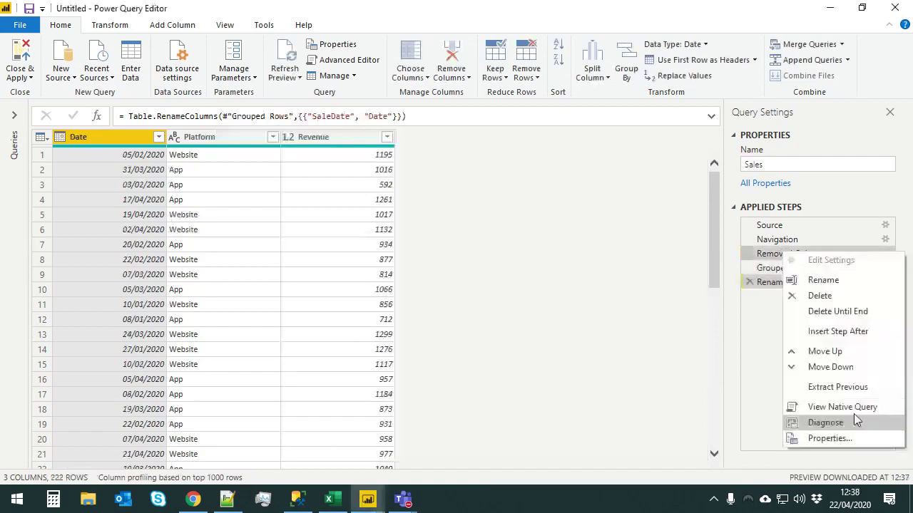
{"action": "left_click", "coordinate": [738, 308]}
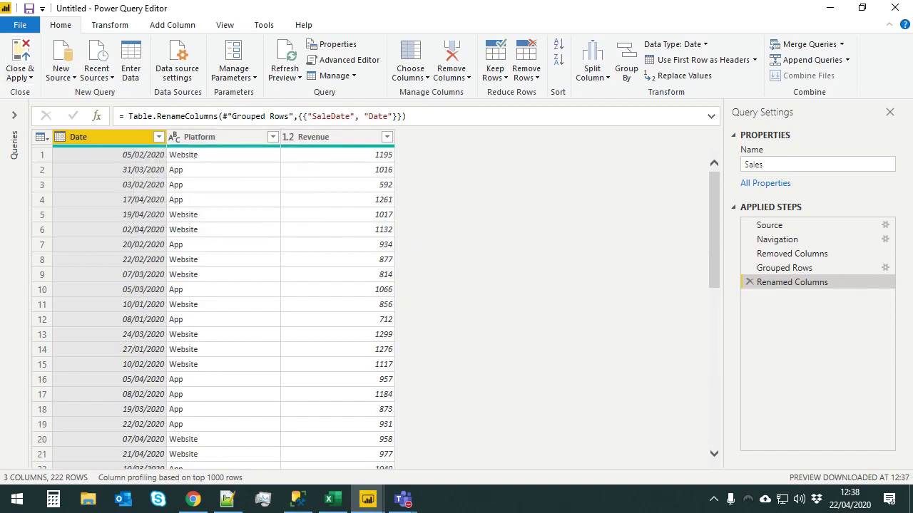
{"action": "left_click", "coordinate": [159, 136]}
{"action": "mouse_move", "coordinate": [278, 250]}
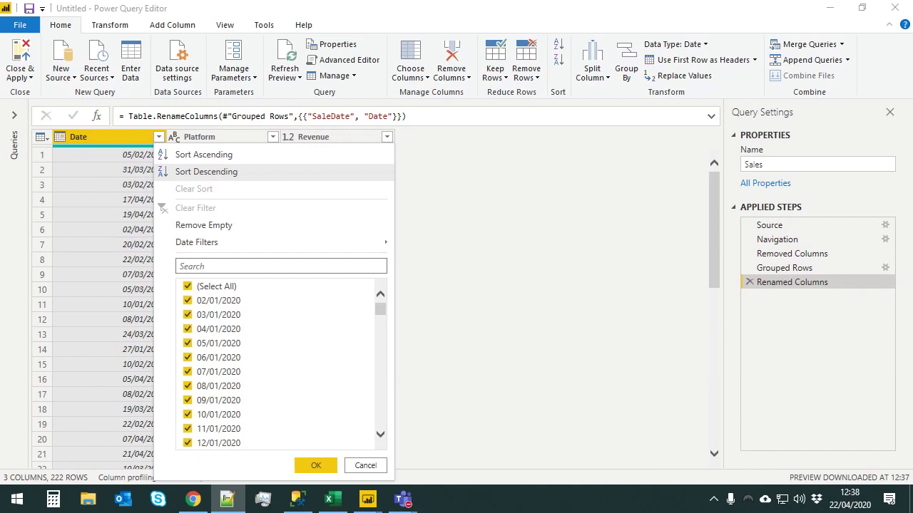
{"action": "left_click", "coordinate": [471, 290]}
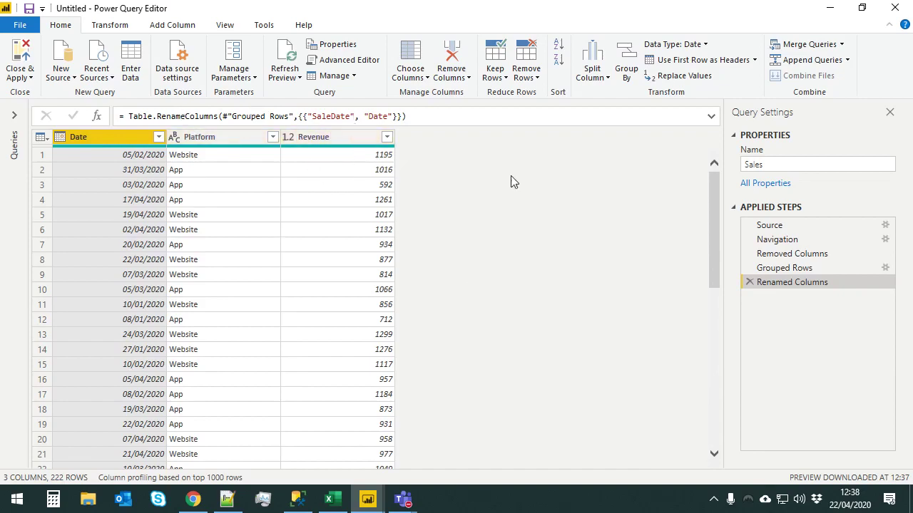
{"action": "right_click", "coordinate": [778, 283]}
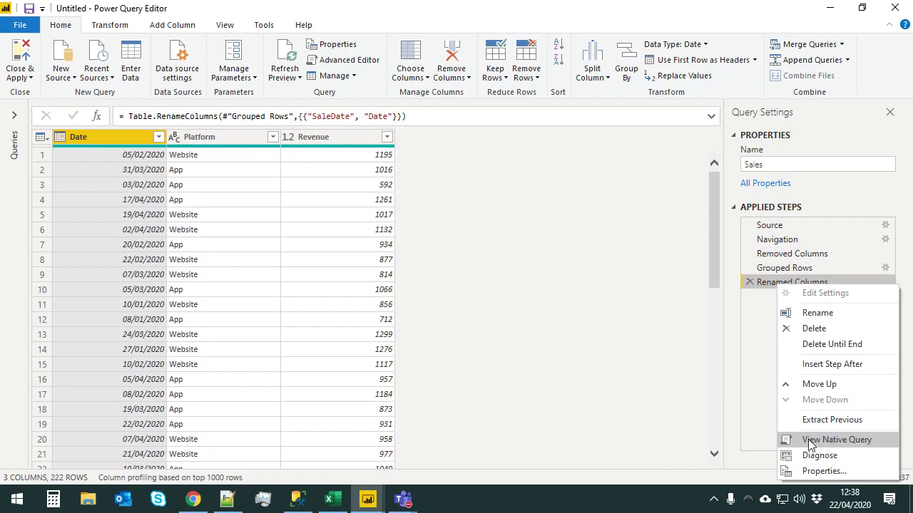
{"action": "left_click", "coordinate": [551, 348]}
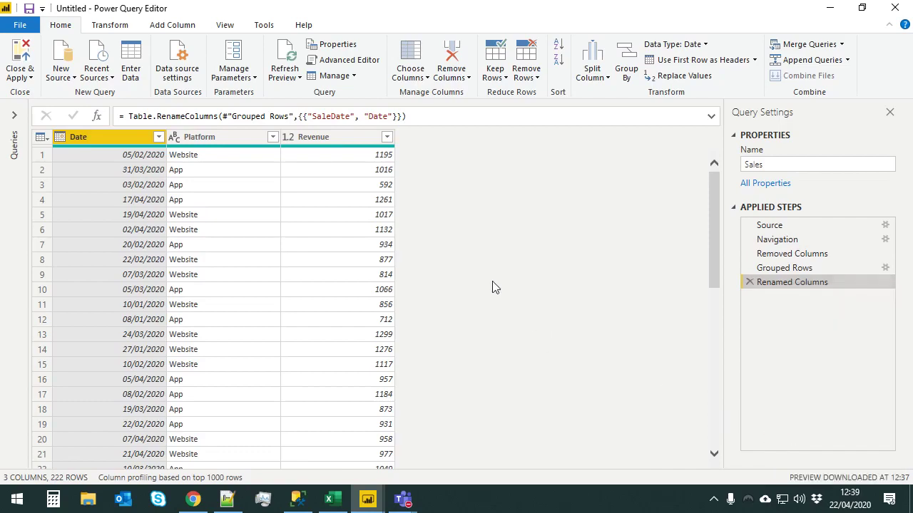
{"action": "right_click", "coordinate": [796, 287]}
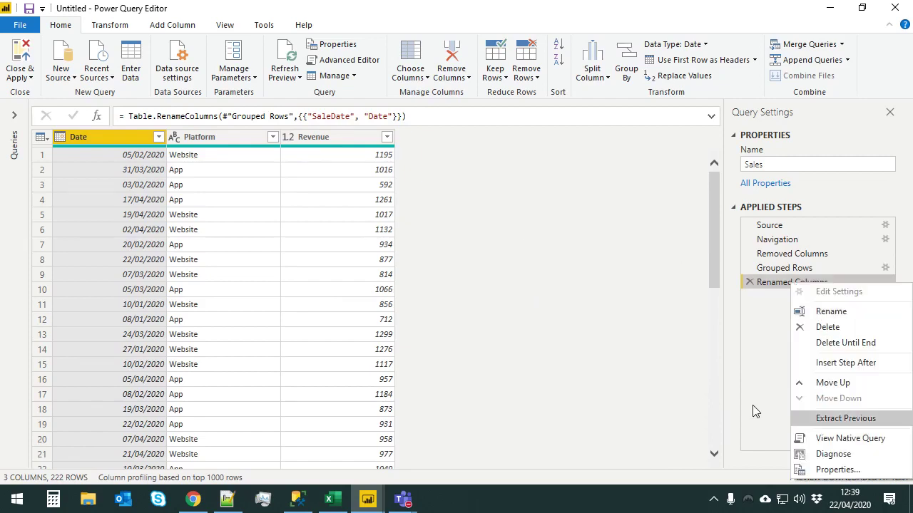
{"action": "left_click", "coordinate": [509, 314]}
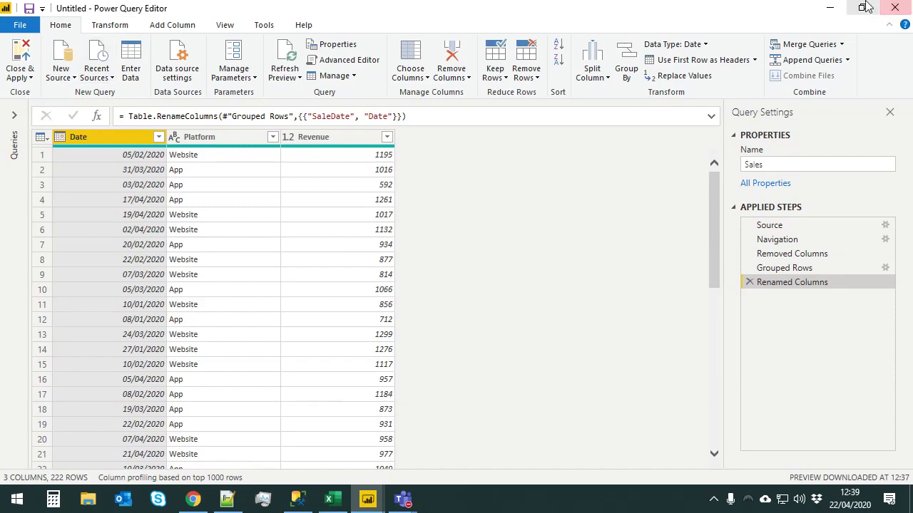
Close the Power Query Editor and apply the query changes
{"action": "left_click", "coordinate": [897, 8]}
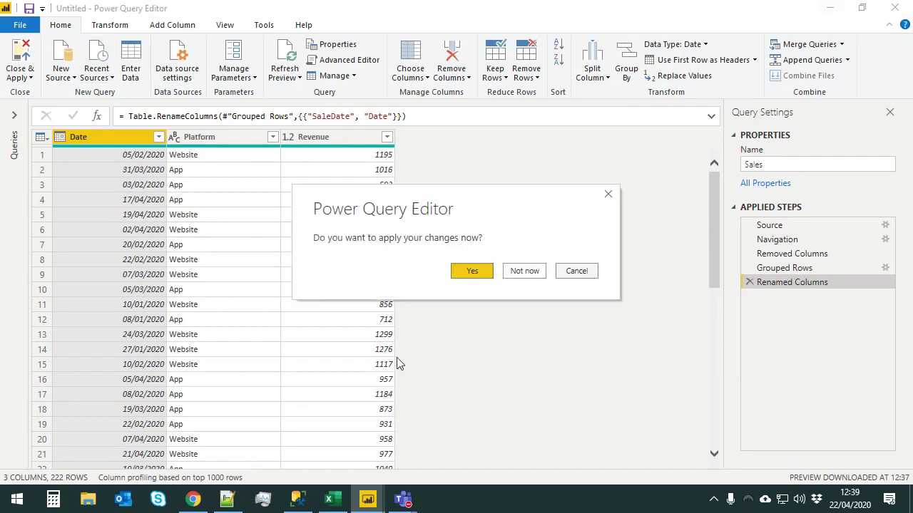
{"action": "left_click", "coordinate": [470, 273]}
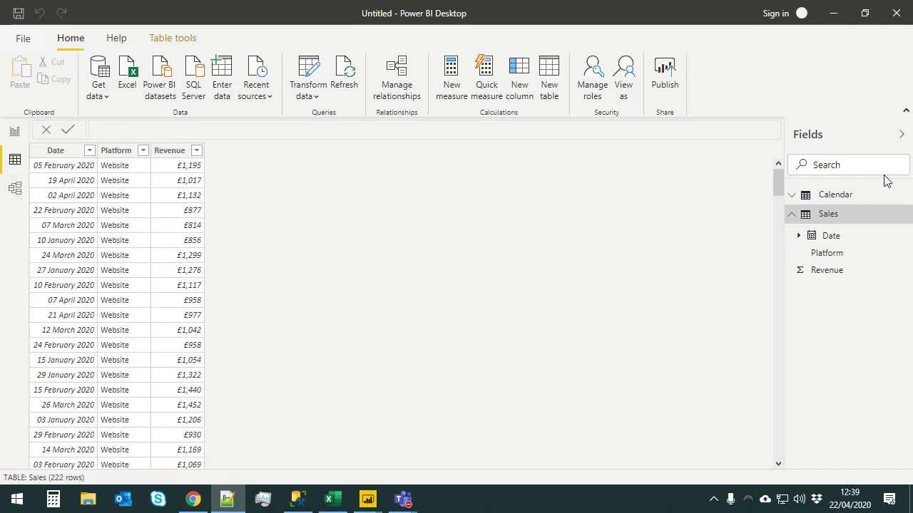
Add a measure to the Sales table defined as Revenue Total = sum(Sales[Revenue])
{"action": "right_click", "coordinate": [827, 217]}
{"action": "left_click", "coordinate": [863, 241]}
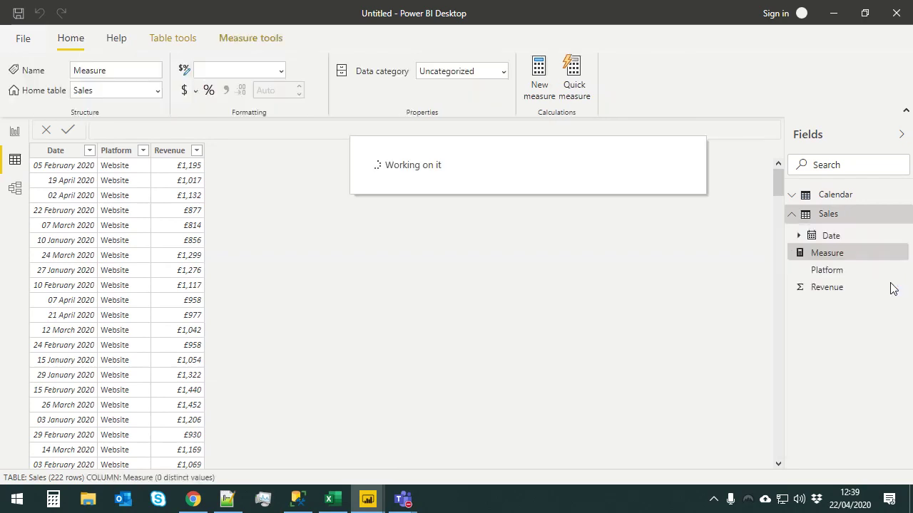
{"action": "type", "text": "Revenue = s"}
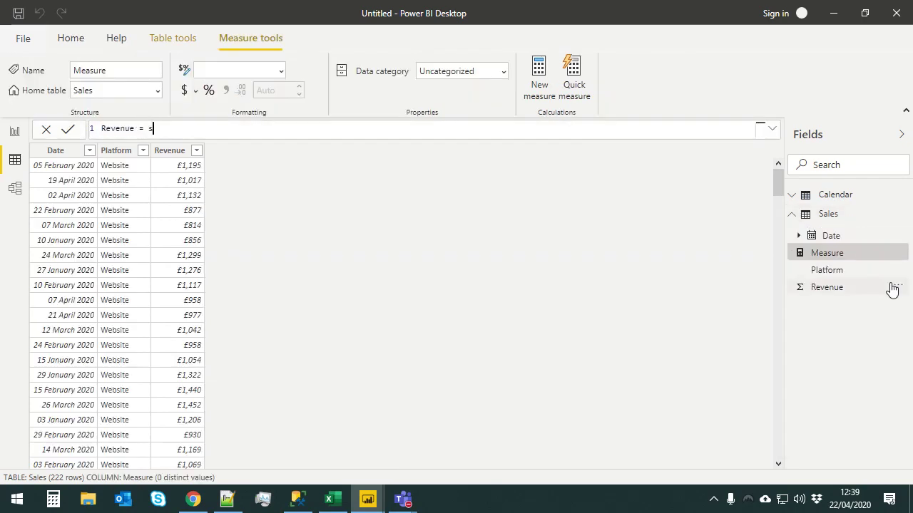
{"action": "type", "text": "um(Sales[Revenue])"}
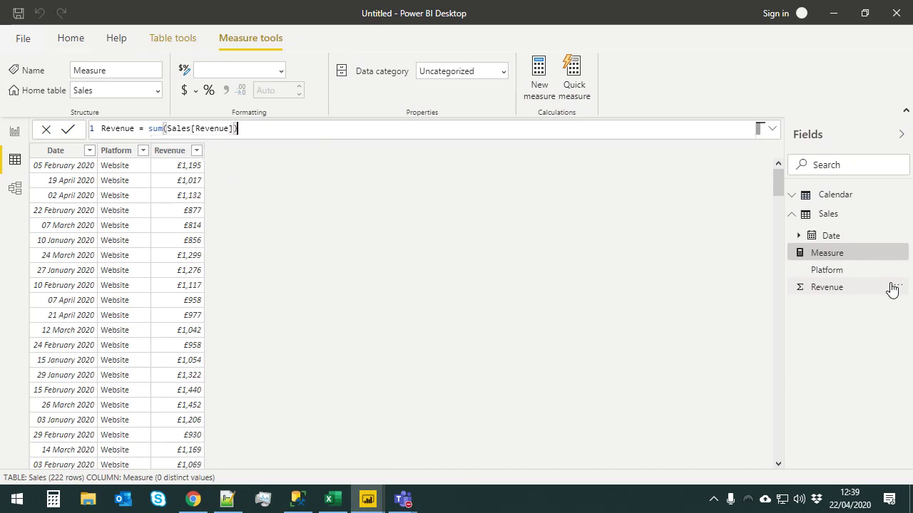
{"action": "key", "text": "Return"}
{"action": "key", "text": "Escape"}
{"action": "left_click", "coordinate": [135, 128]}
{"action": "type", "text": "Total"}
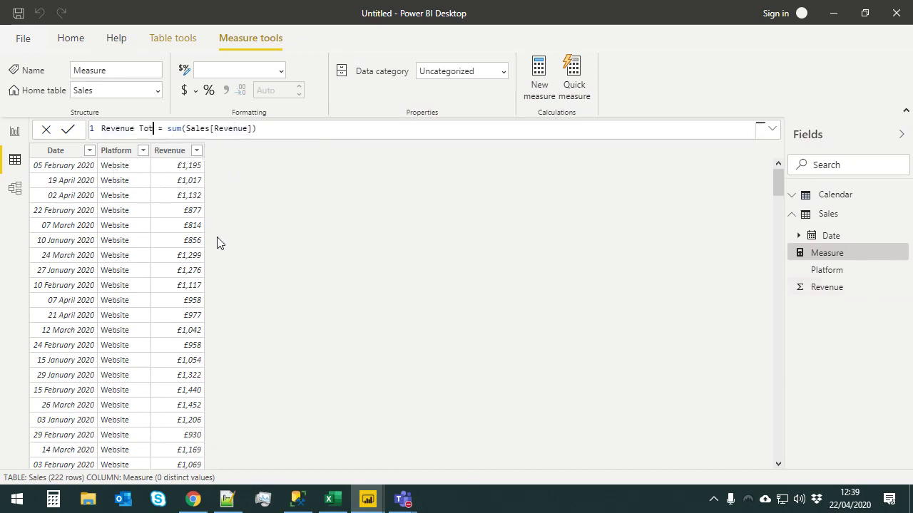
{"action": "key", "text": "Return"}
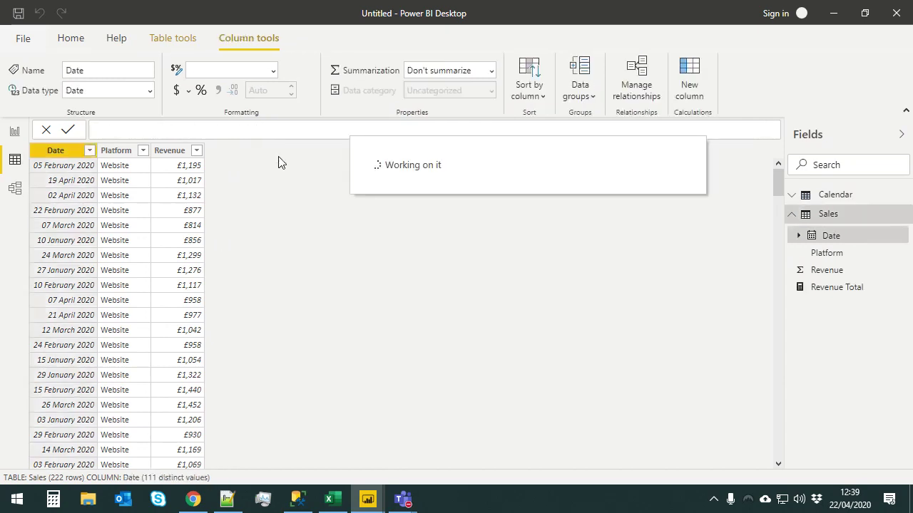
Create a relationship in the data model between the Calendar table's Date and the Sales table's Date
{"action": "left_click", "coordinate": [15, 132]}
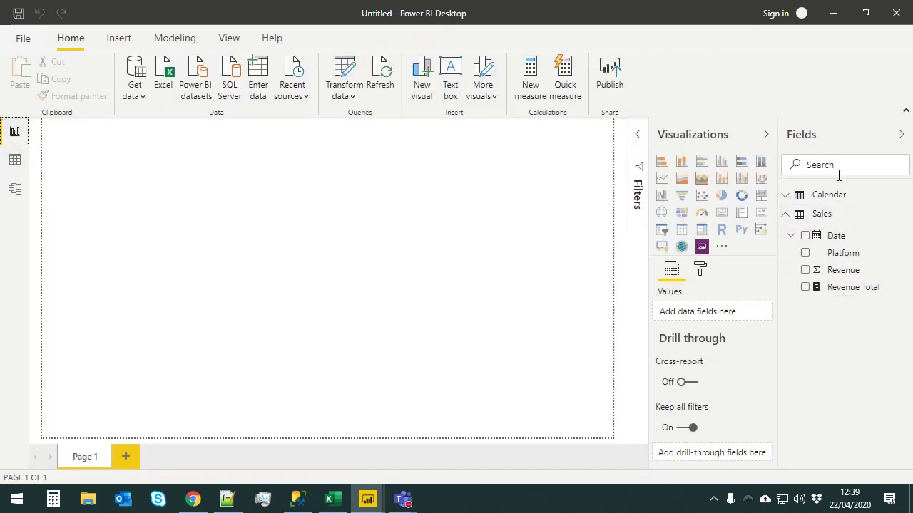
{"action": "left_click", "coordinate": [15, 191]}
{"action": "scroll", "coordinate": [188, 180], "scroll_direction": "down", "scroll_amount": 3}
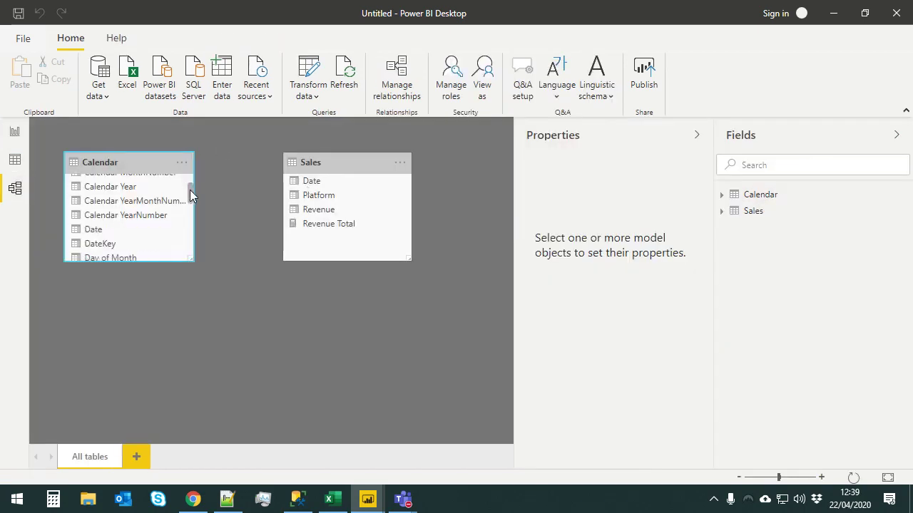
{"action": "left_click_drag", "start_coordinate": [122, 203], "coordinate": [316, 183]}
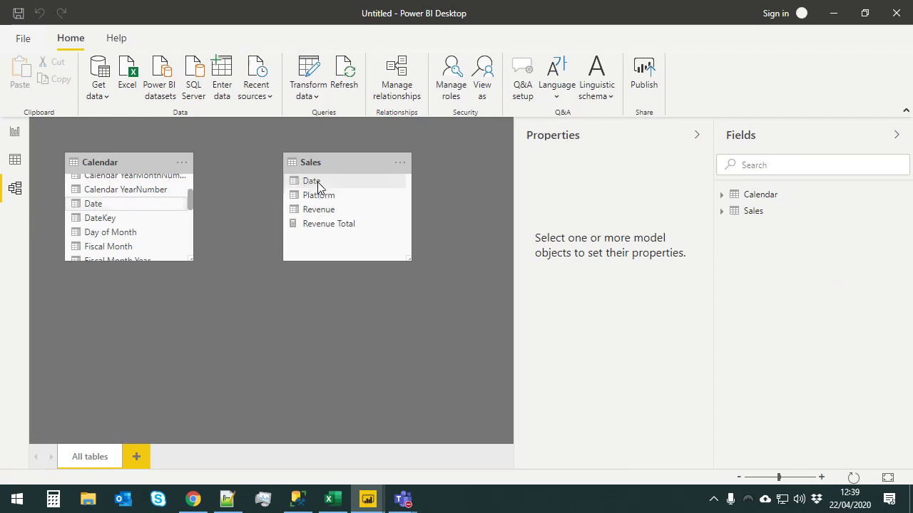
Create a table visual on the report page with the Calendar table's Date and the Revenue Total measure
{"action": "left_click", "coordinate": [15, 132]}
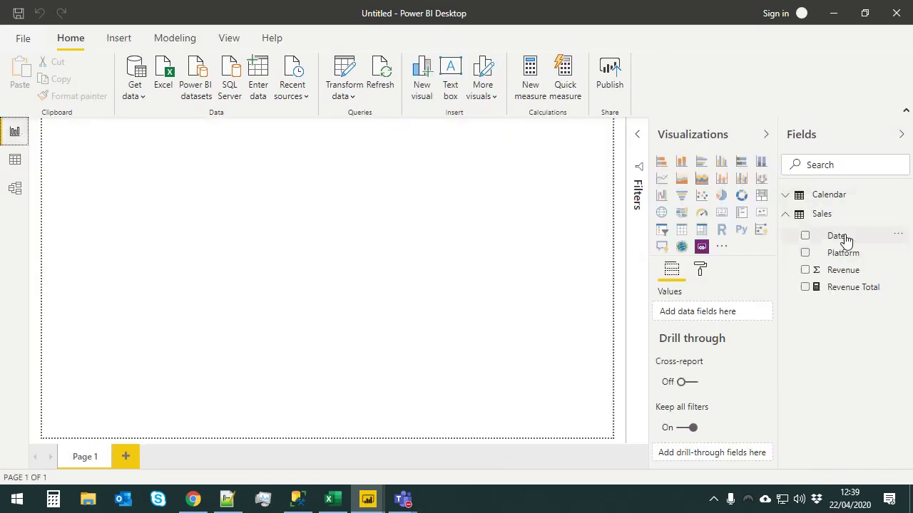
{"action": "left_click", "coordinate": [785, 194]}
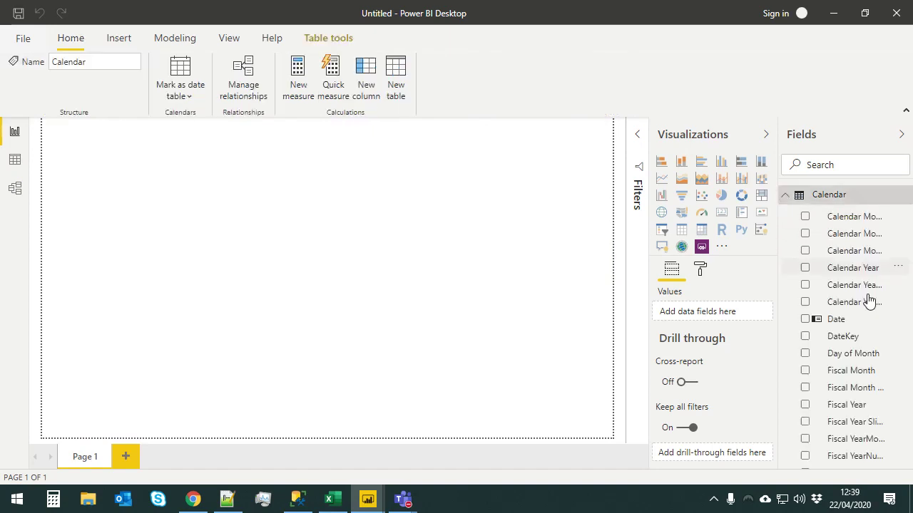
{"action": "left_click", "coordinate": [636, 131]}
{"action": "left_click_drag", "start_coordinate": [840, 322], "coordinate": [228, 269]}
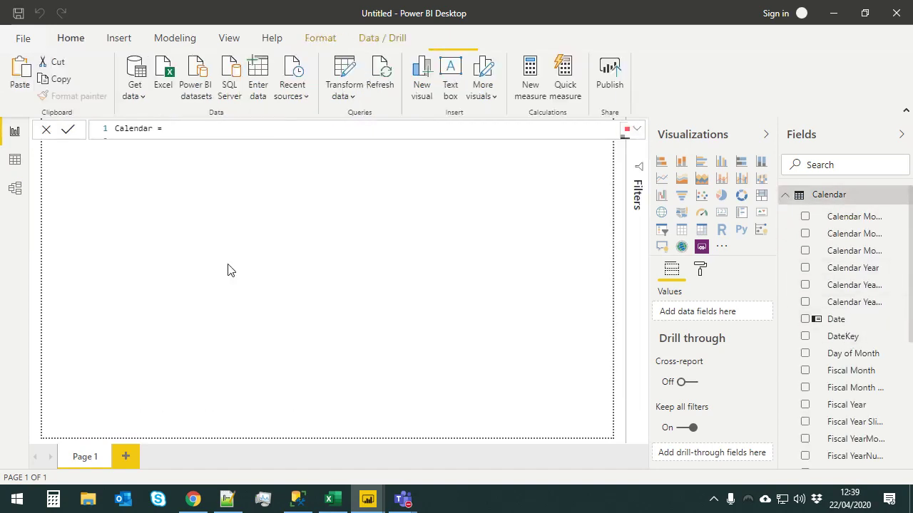
{"action": "left_click", "coordinate": [786, 195]}
{"action": "left_click_drag", "start_coordinate": [855, 288], "coordinate": [433, 433]}
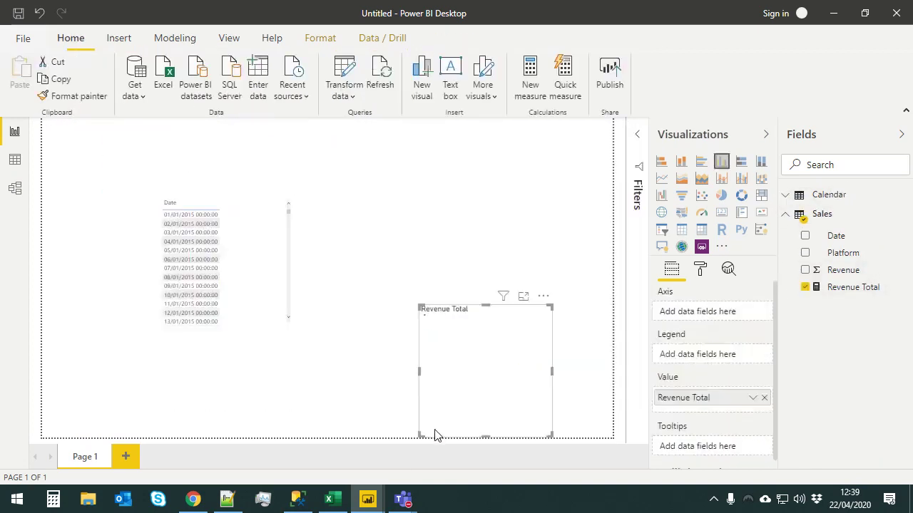
{"action": "key", "text": "Delete"}
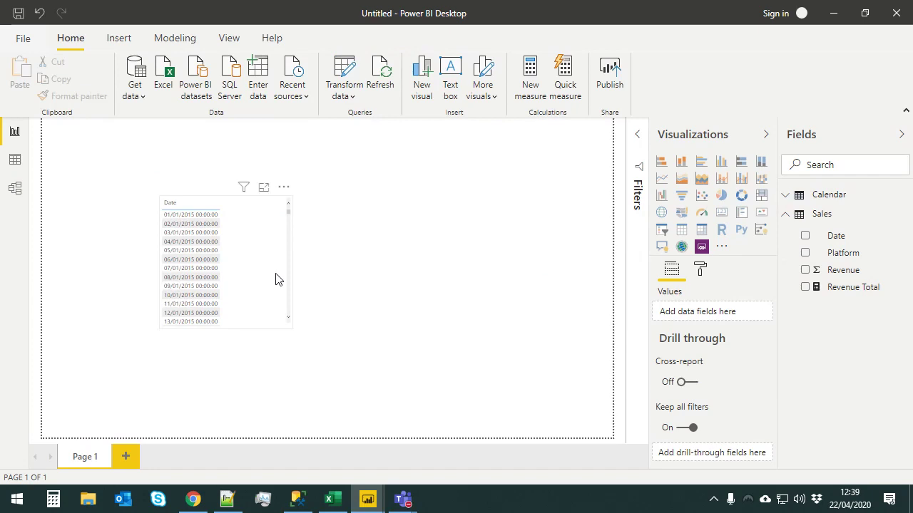
{"action": "left_click", "coordinate": [276, 279]}
{"action": "left_click", "coordinate": [806, 288]}
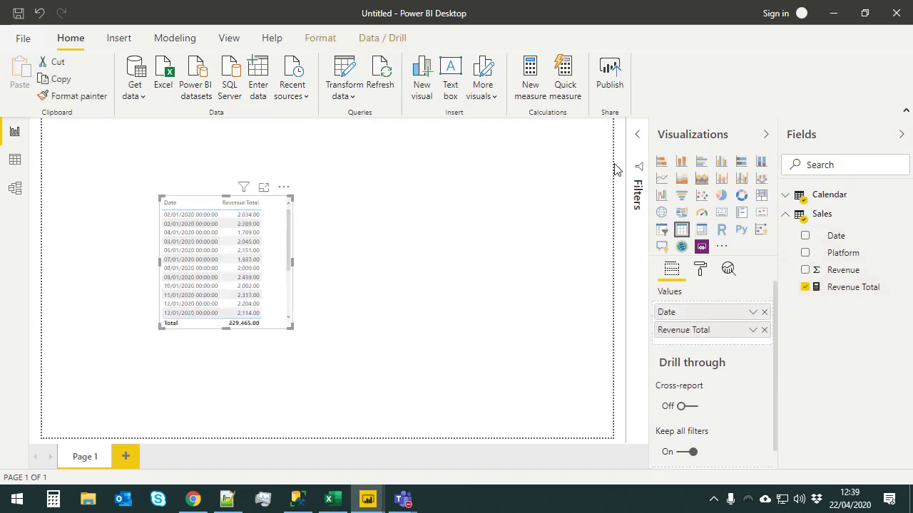
Convert the Date and Revenue Total table into a line chart and enlarge it to span the report page's width
{"action": "left_click", "coordinate": [662, 178]}
{"action": "left_click_drag", "start_coordinate": [174, 325], "coordinate": [57, 432]}
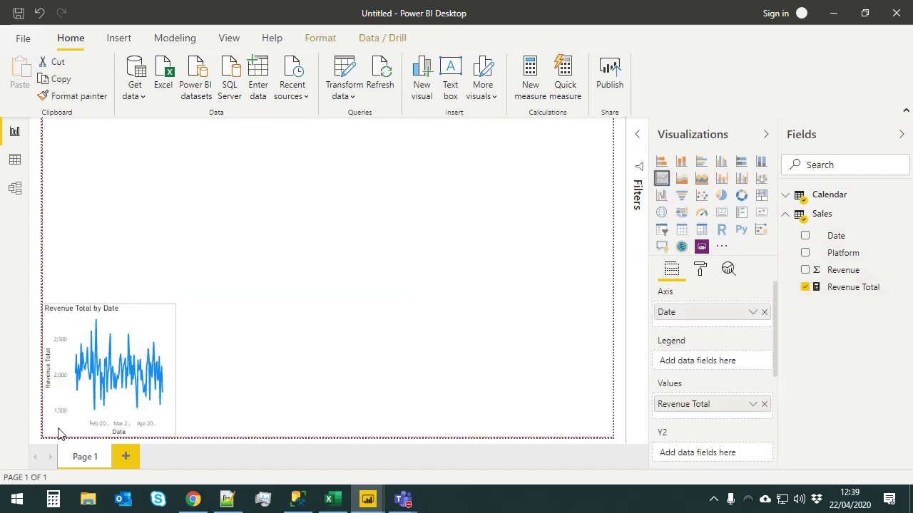
{"action": "left_click_drag", "start_coordinate": [180, 303], "coordinate": [299, 255]}
{"action": "left_click_drag", "start_coordinate": [523, 196], "coordinate": [615, 175]}
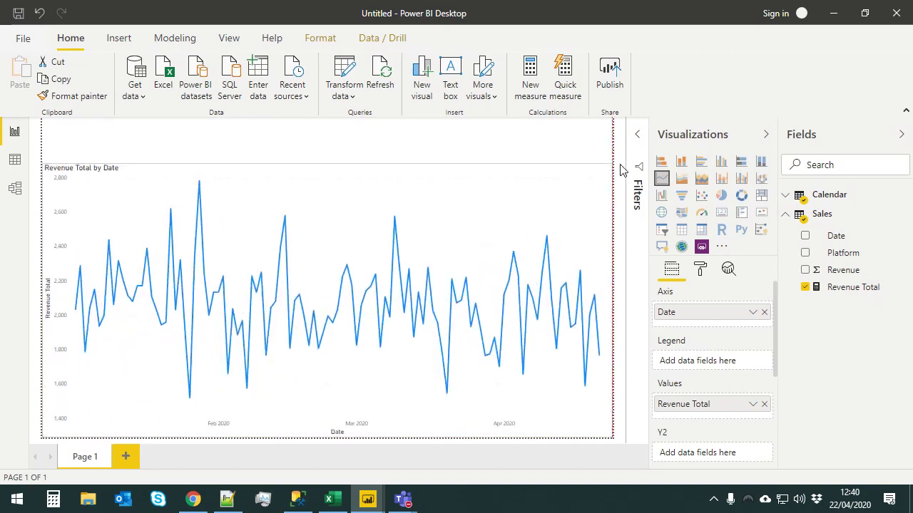
{"action": "left_click", "coordinate": [618, 174]}
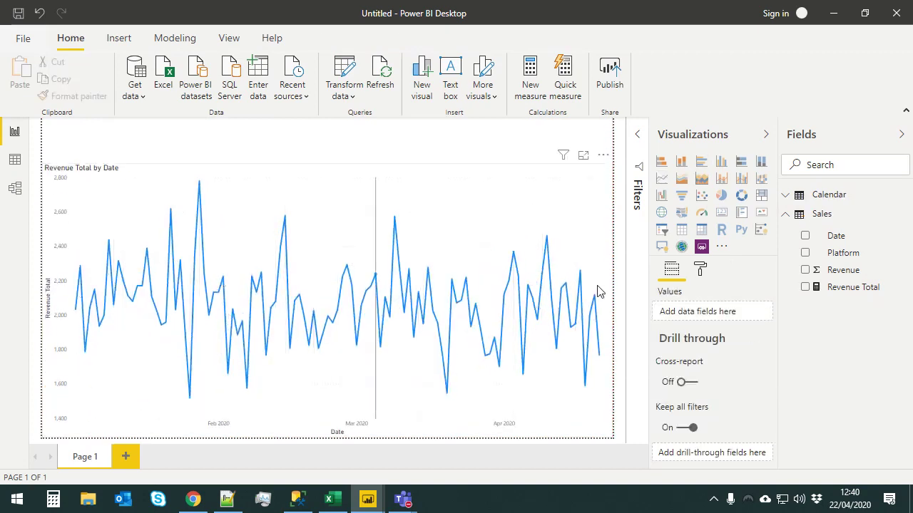
Add a measure to the Sales table defined as Revenue Cumulative = TOTALYTD([Revenue Total],'Calendar'[Date])
{"action": "right_click", "coordinate": [822, 215]}
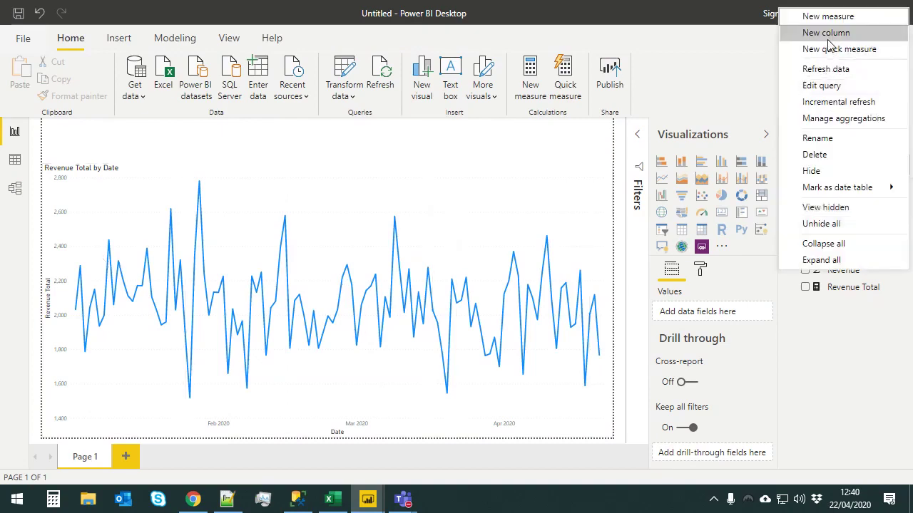
{"action": "left_click", "coordinate": [828, 16]}
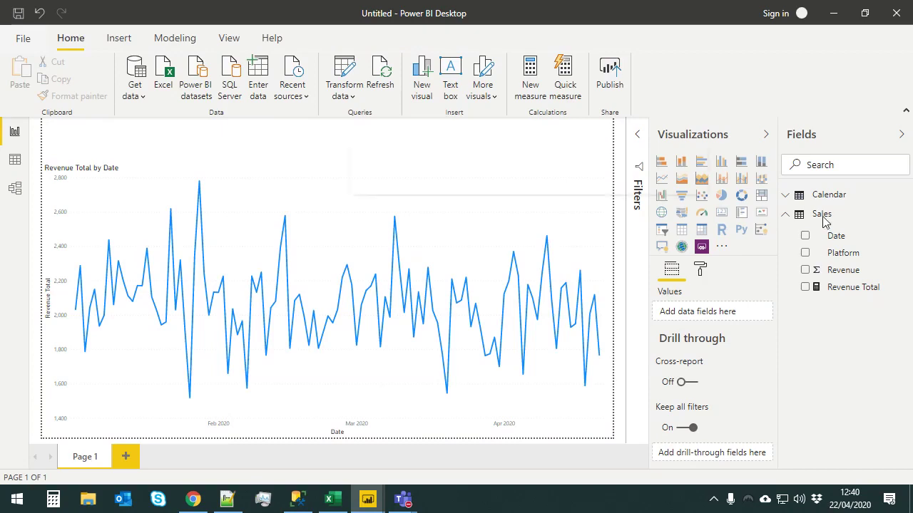
{"action": "type", "text": "Revenue Cu"}
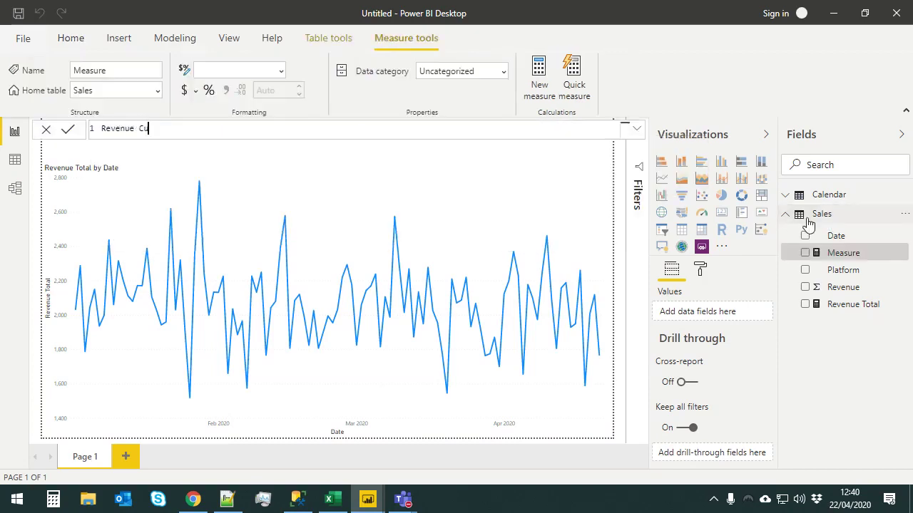
{"action": "type", "text": "mulative = total"}
{"action": "key", "text": "Down"}
{"action": "key", "text": "Down"}
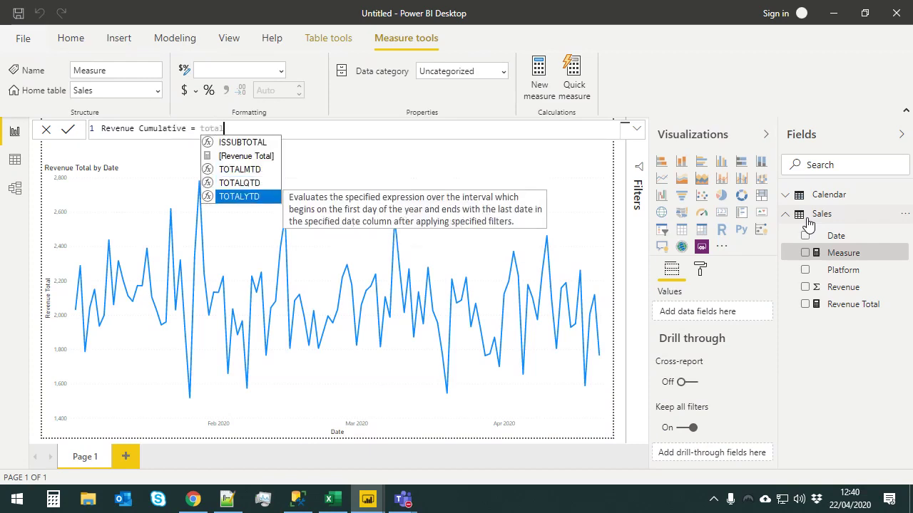
{"action": "key", "text": "Tab"}
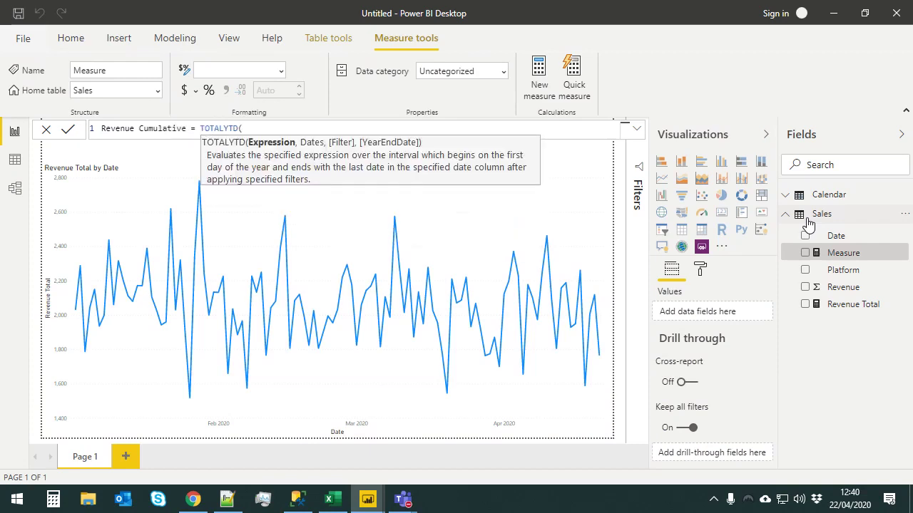
{"action": "type", "text": "rev"}
{"action": "key", "text": "Down"}
{"action": "key", "text": "Tab"}
{"action": "type", "text": ",date"}
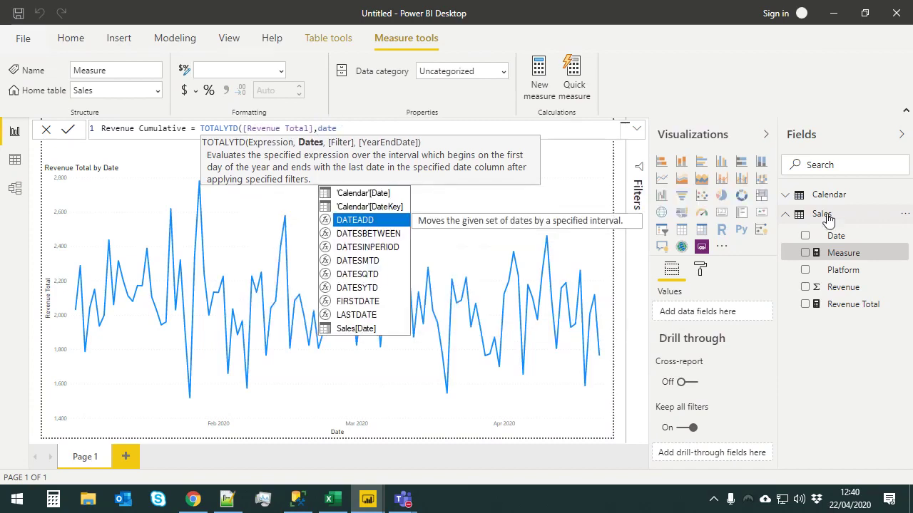
{"action": "left_click", "coordinate": [363, 194]}
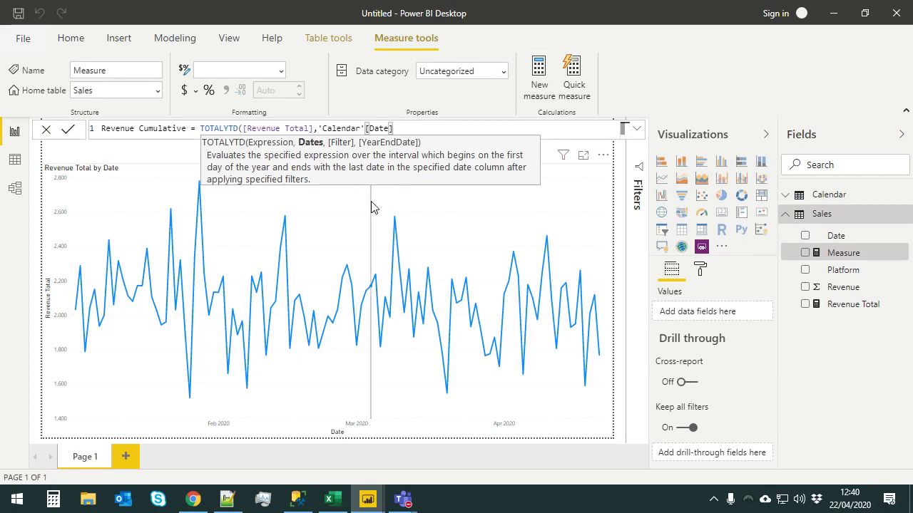
{"action": "type", "text": ")"}
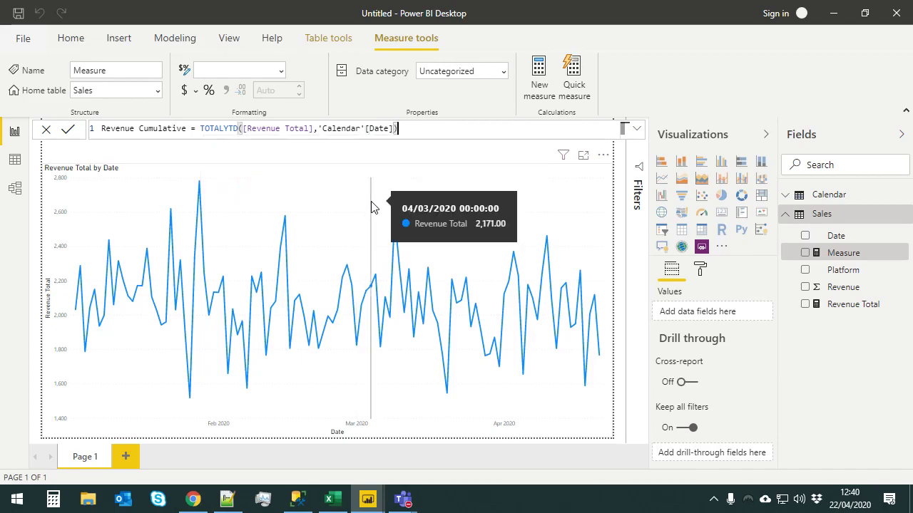
{"action": "key", "text": "Return"}
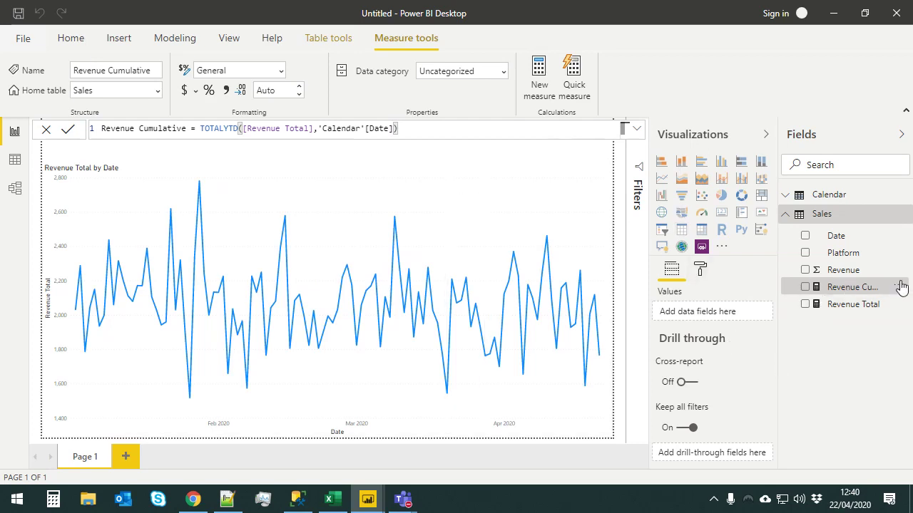
Replace Revenue Total with Revenue Cumulative as the line chart's value
{"action": "left_click", "coordinate": [554, 216]}
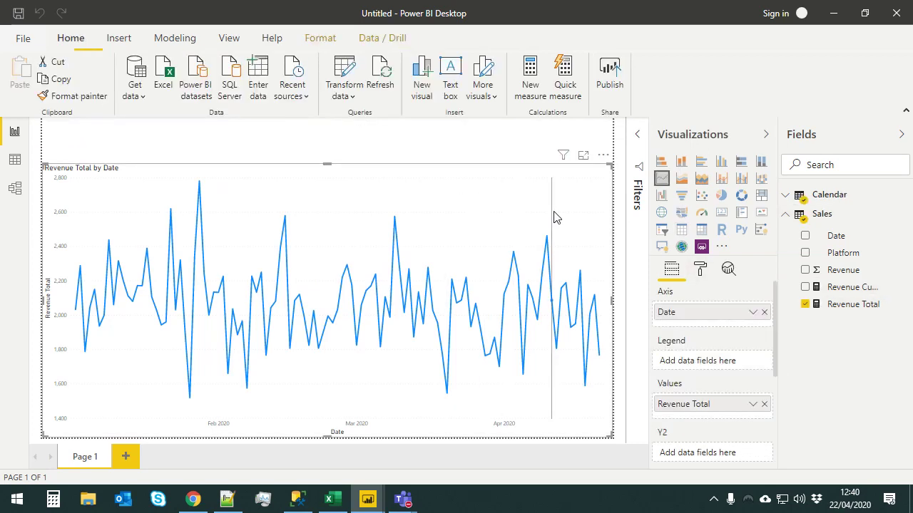
{"action": "left_click", "coordinate": [805, 286]}
{"action": "left_click", "coordinate": [805, 305]}
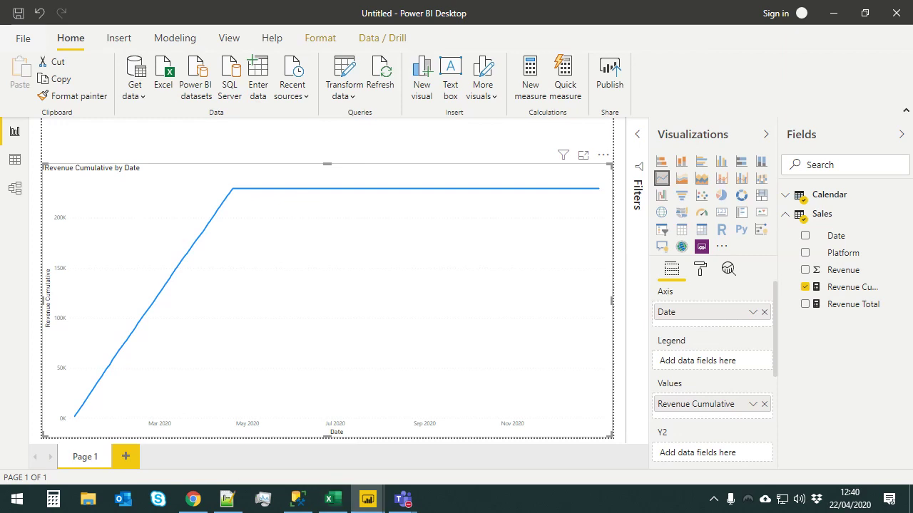
Switch to Targets.xlsx in Excel and examine its Date, Platform and Revenue rows for Website and App
{"action": "left_click", "coordinate": [227, 499]}
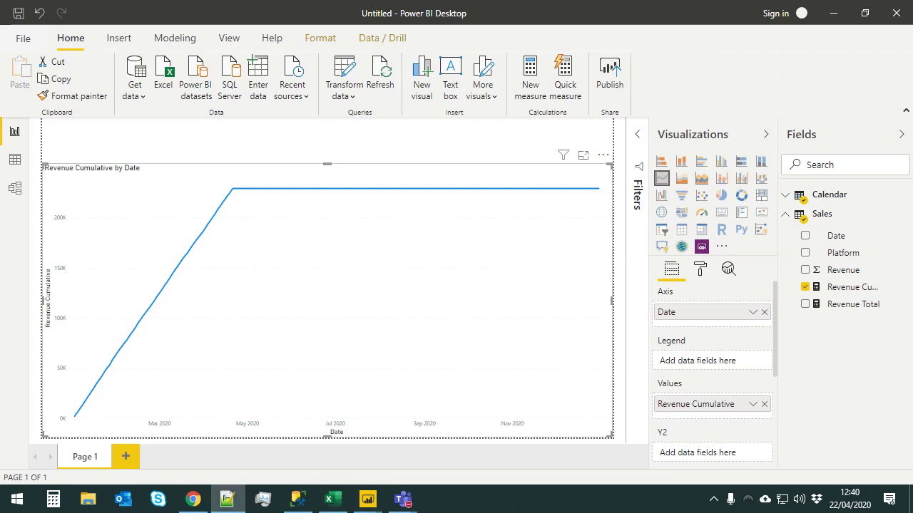
{"action": "left_click", "coordinate": [331, 502]}
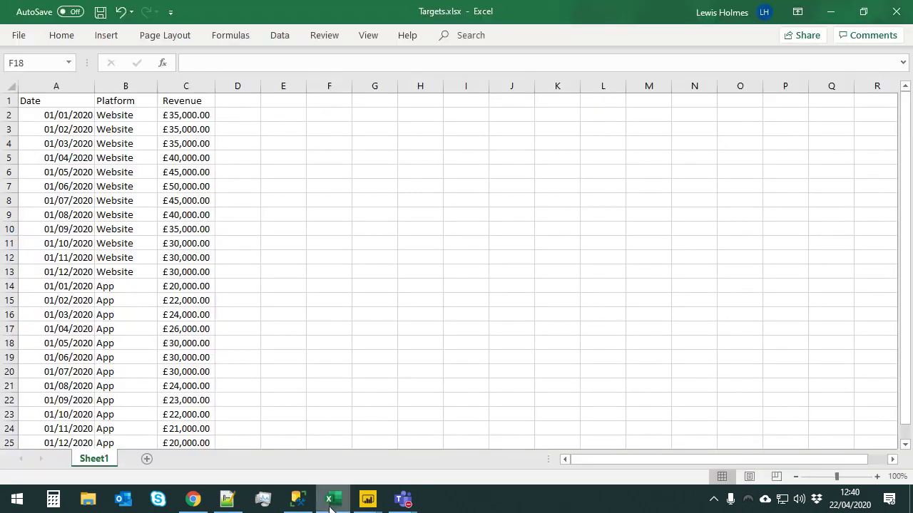
{"action": "left_click_drag", "start_coordinate": [51, 101], "coordinate": [204, 271]}
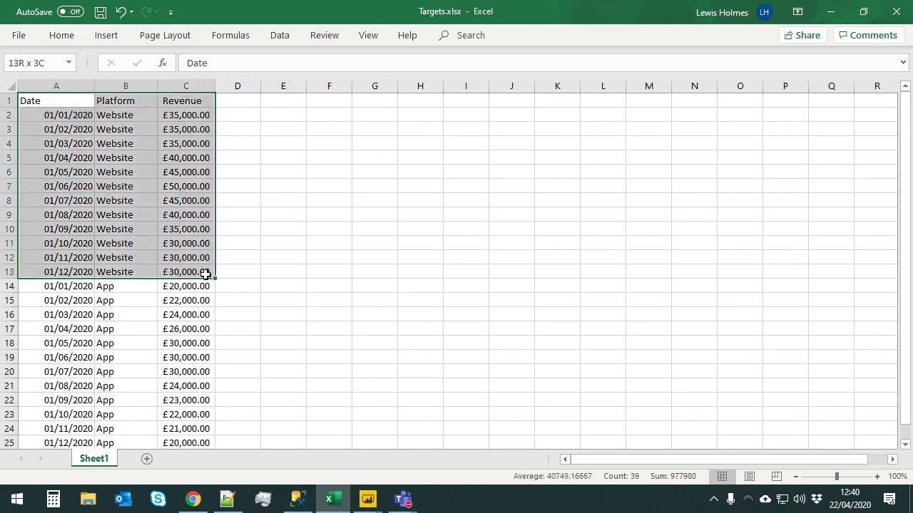
{"action": "left_click", "coordinate": [126, 244]}
{"action": "left_click_drag", "start_coordinate": [73, 116], "coordinate": [175, 272]}
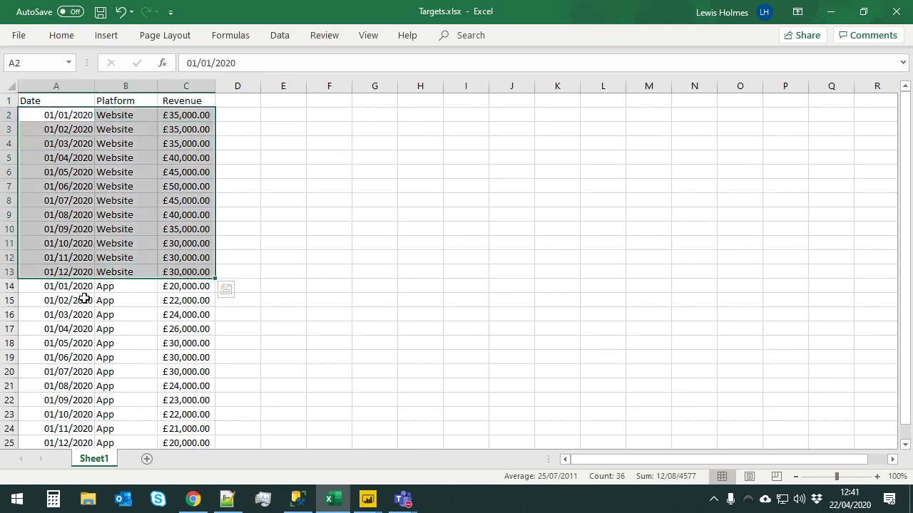
{"action": "scroll", "coordinate": [84, 299], "scroll_direction": "down", "scroll_amount": 3}
{"action": "scroll", "coordinate": [89, 299], "scroll_direction": "up", "scroll_amount": 3}
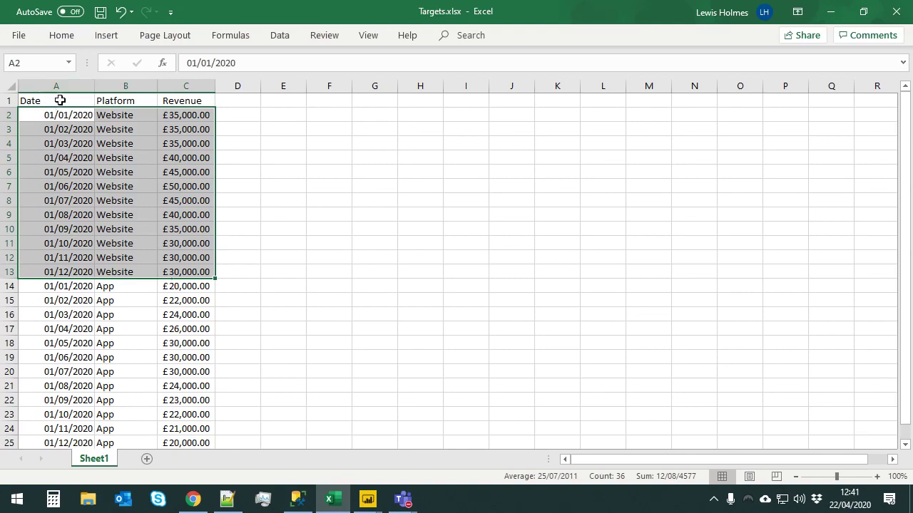
{"action": "left_click_drag", "start_coordinate": [60, 100], "coordinate": [185, 385]}
{"action": "scroll", "coordinate": [138, 324], "scroll_direction": "down", "scroll_amount": 2}
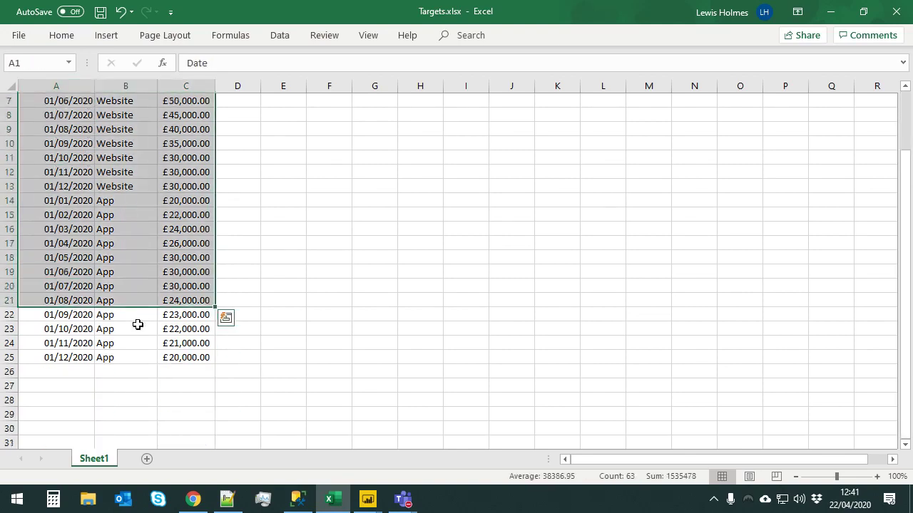
{"action": "left_click", "coordinate": [195, 361]}
{"action": "scroll", "coordinate": [153, 329], "scroll_direction": "up", "scroll_amount": 2}
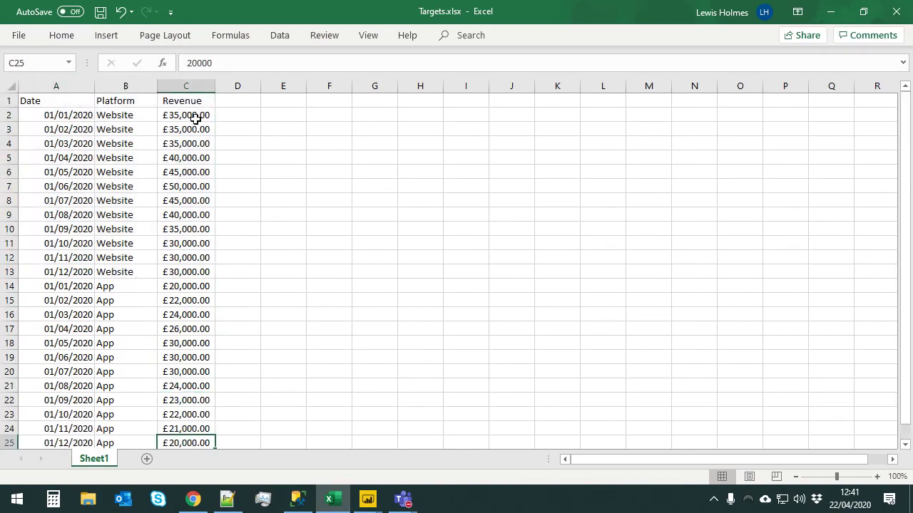
Examine how the monthly Revenue targets vary over the year for the Website and App platforms
{"action": "left_click_drag", "start_coordinate": [196, 119], "coordinate": [190, 272]}
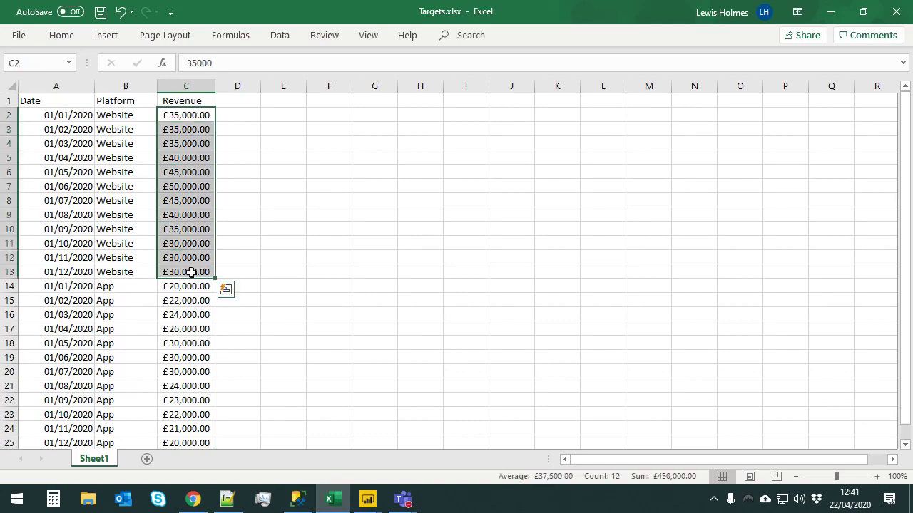
{"action": "left_click", "coordinate": [191, 183]}
{"action": "left_click_drag", "start_coordinate": [189, 171], "coordinate": [200, 225]}
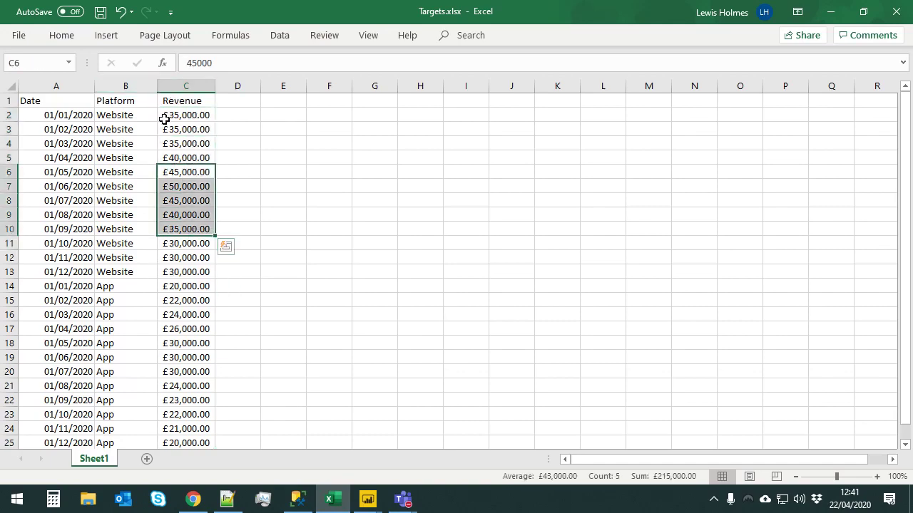
{"action": "left_click", "coordinate": [188, 287]}
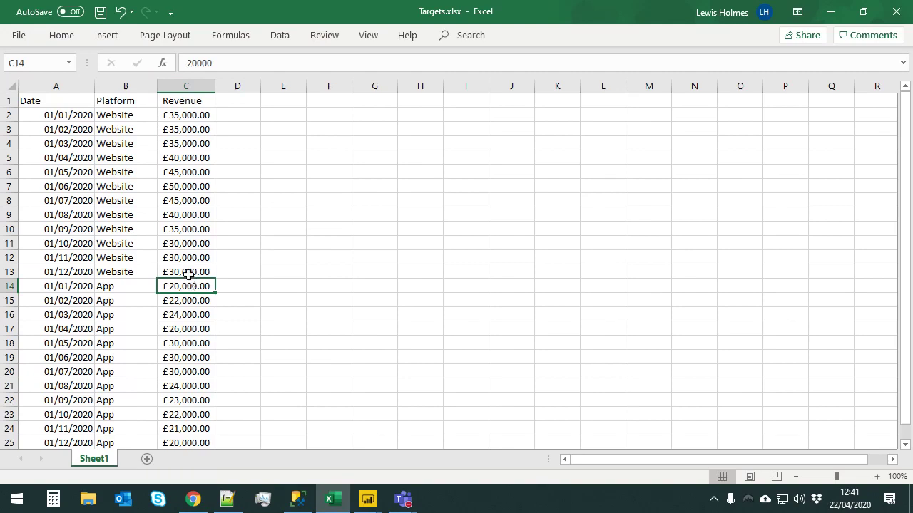
{"action": "left_click", "coordinate": [189, 274]}
{"action": "scroll", "coordinate": [192, 285], "scroll_direction": "down", "scroll_amount": 1}
{"action": "left_click_drag", "start_coordinate": [180, 237], "coordinate": [183, 402]}
{"action": "left_click", "coordinate": [183, 400]}
{"action": "scroll", "coordinate": [109, 214], "scroll_direction": "up", "scroll_amount": 1}
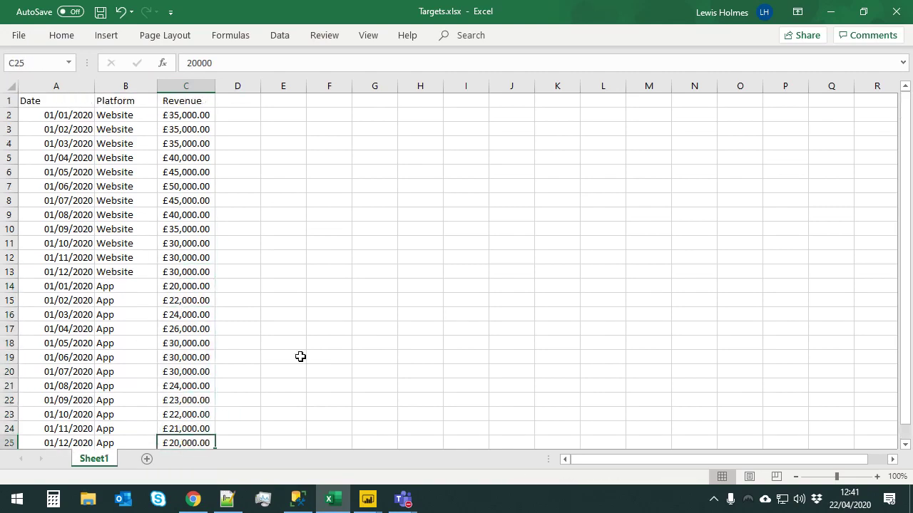
{"action": "left_click", "coordinate": [133, 133]}
{"action": "left_click", "coordinate": [364, 500]}
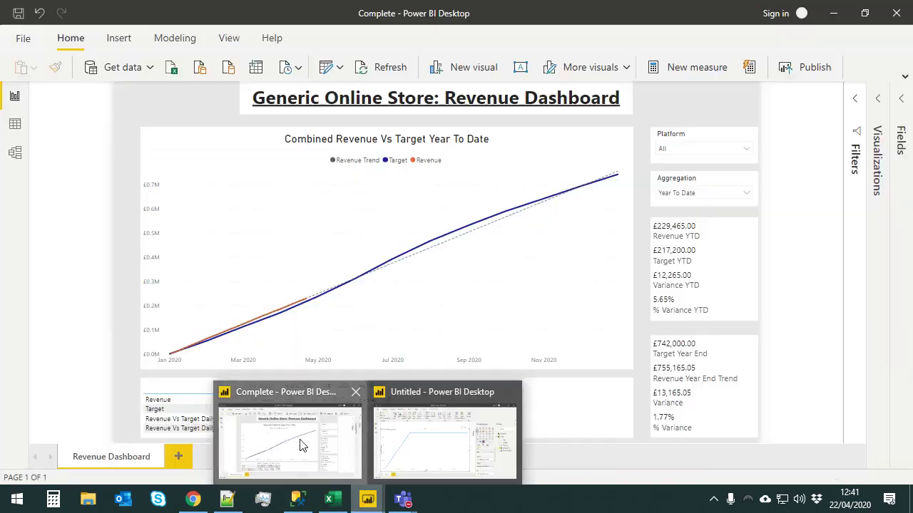
{"action": "left_click", "coordinate": [302, 443]}
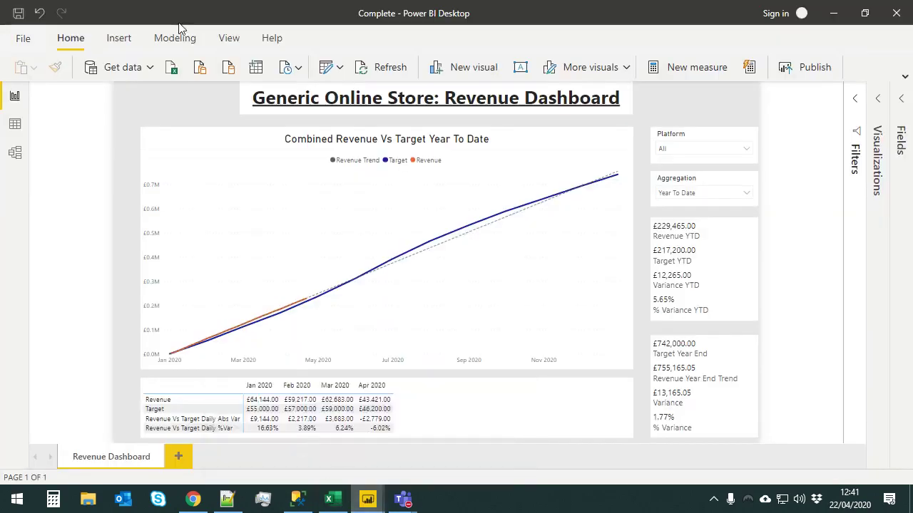
{"action": "left_click", "coordinate": [298, 68]}
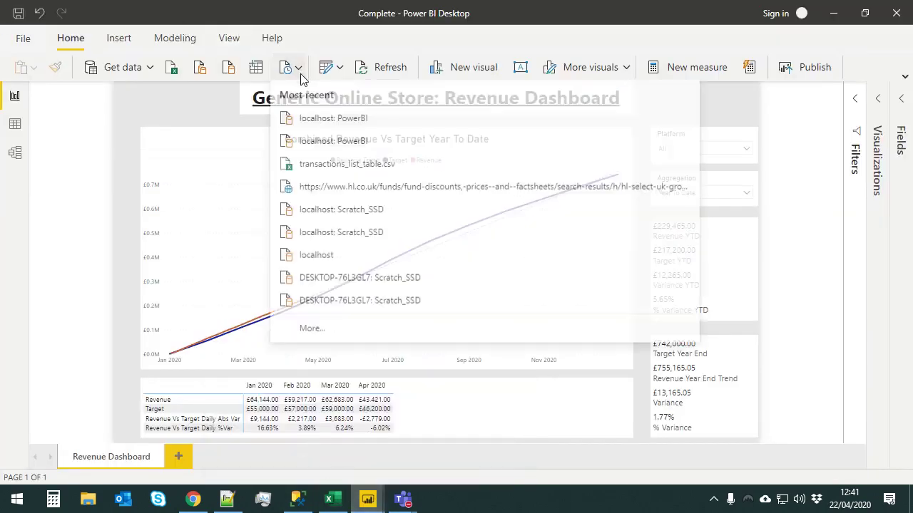
{"action": "left_click", "coordinate": [361, 128]}
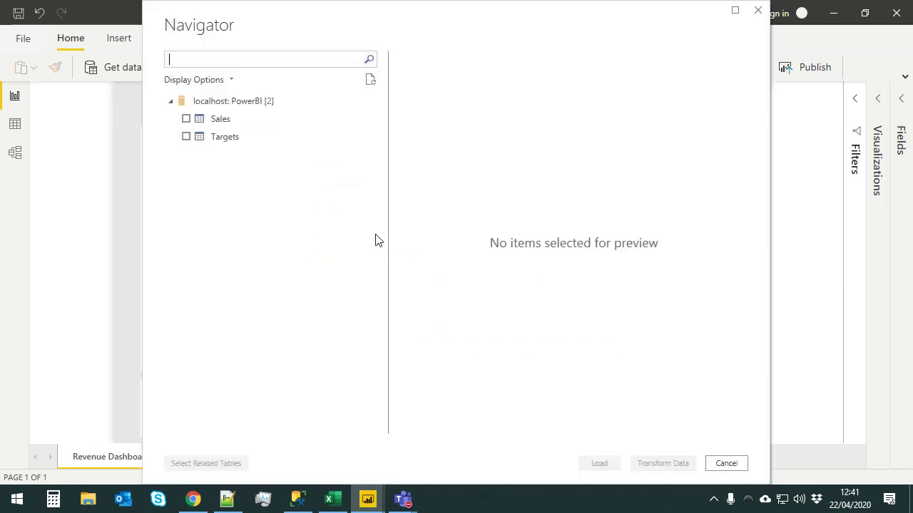
{"action": "left_click", "coordinate": [186, 137]}
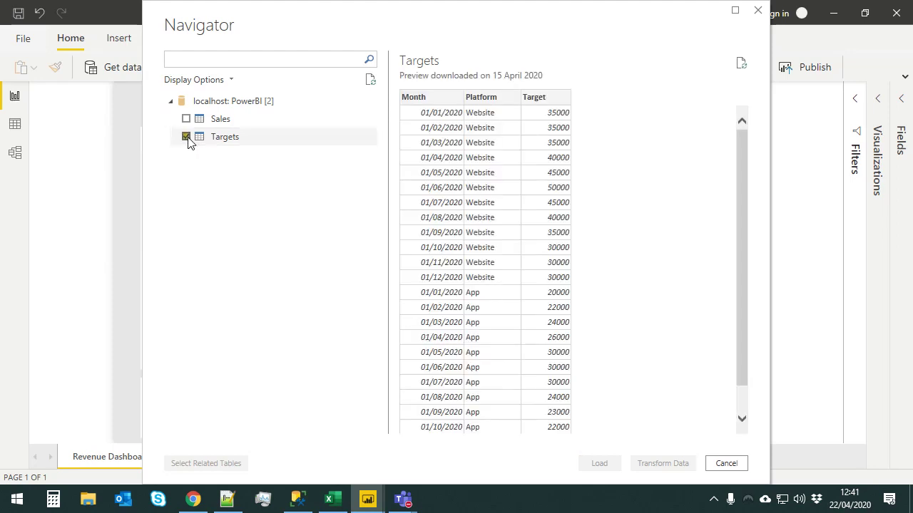
{"action": "left_click", "coordinate": [596, 464]}
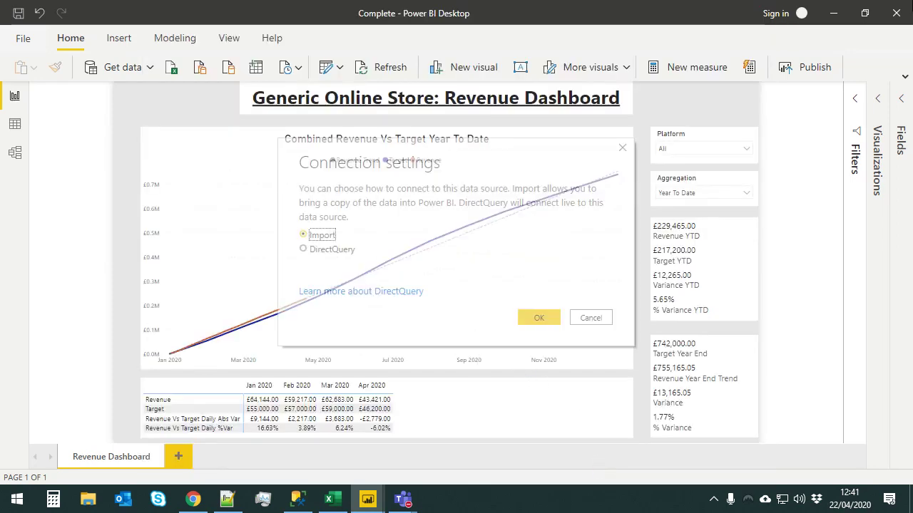
{"action": "left_click", "coordinate": [591, 318]}
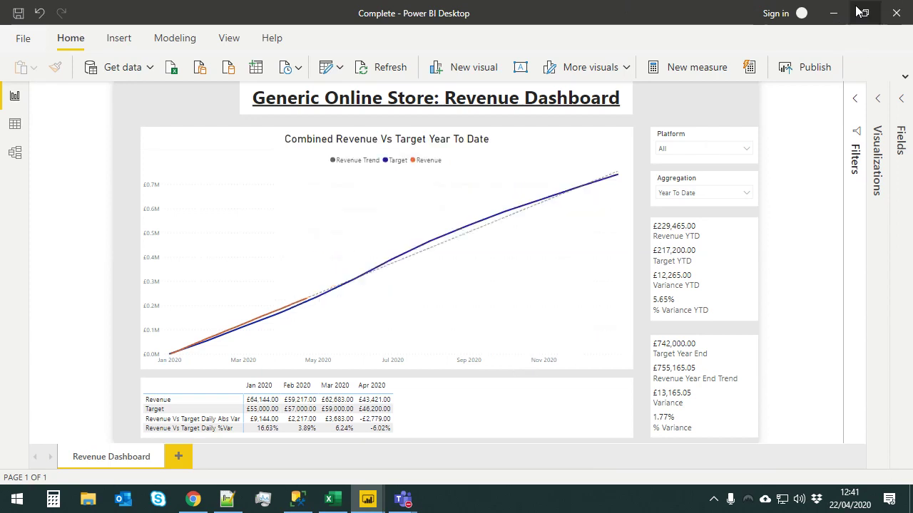
{"action": "left_click", "coordinate": [833, 13]}
Switch to the Untitled report and load the Targets table from the recent localhost: PowerBI source in Import mode
{"action": "mouse_move", "coordinate": [360, 508]}
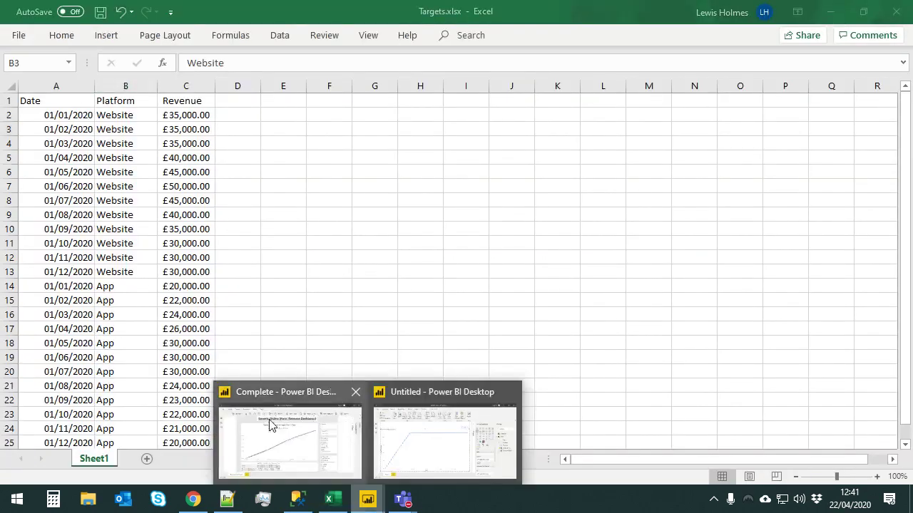
{"action": "left_click", "coordinate": [439, 392]}
{"action": "left_click", "coordinate": [294, 90]}
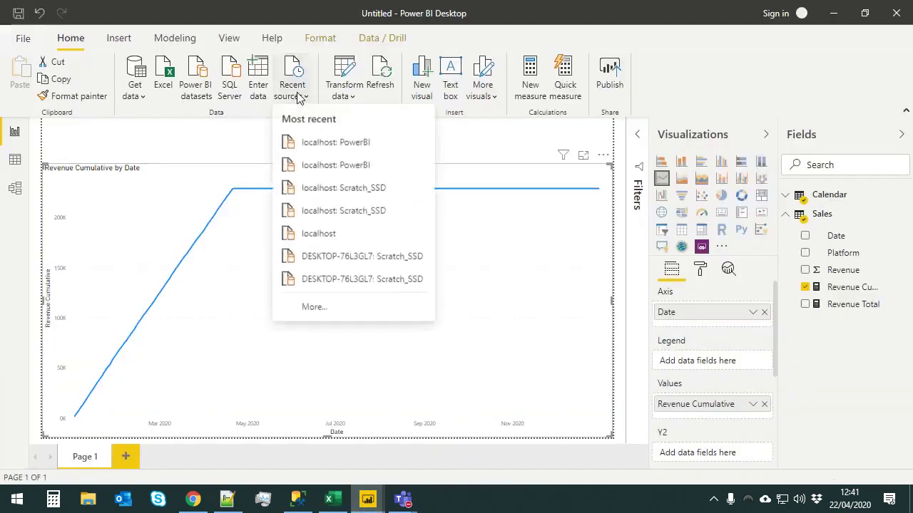
{"action": "left_click", "coordinate": [428, 267]}
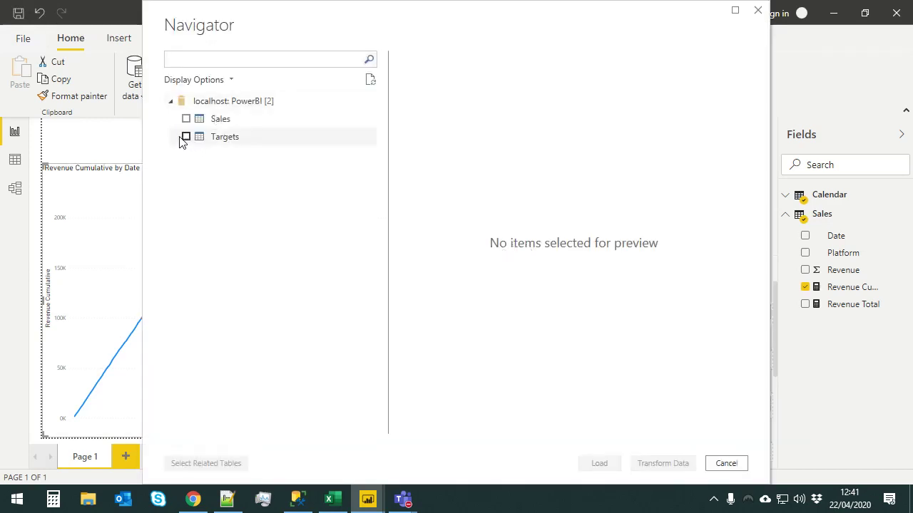
{"action": "left_click", "coordinate": [185, 137]}
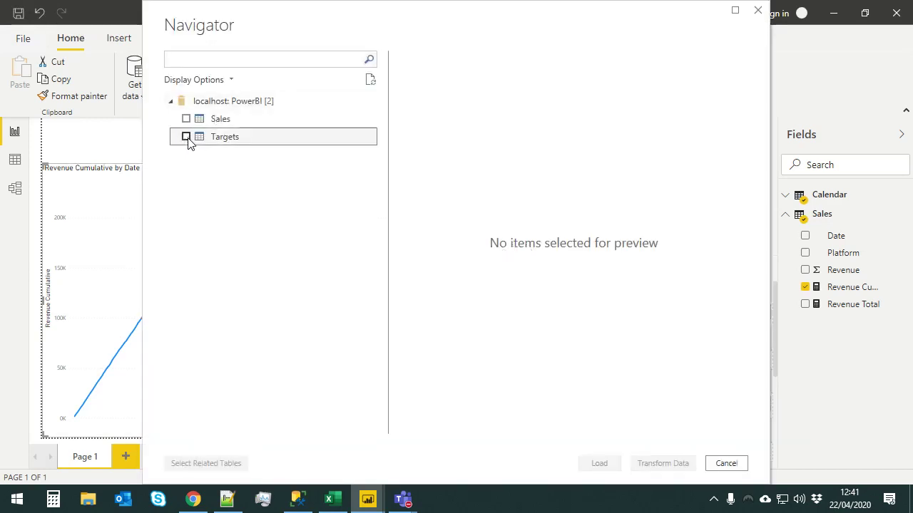
{"action": "left_click", "coordinate": [598, 463]}
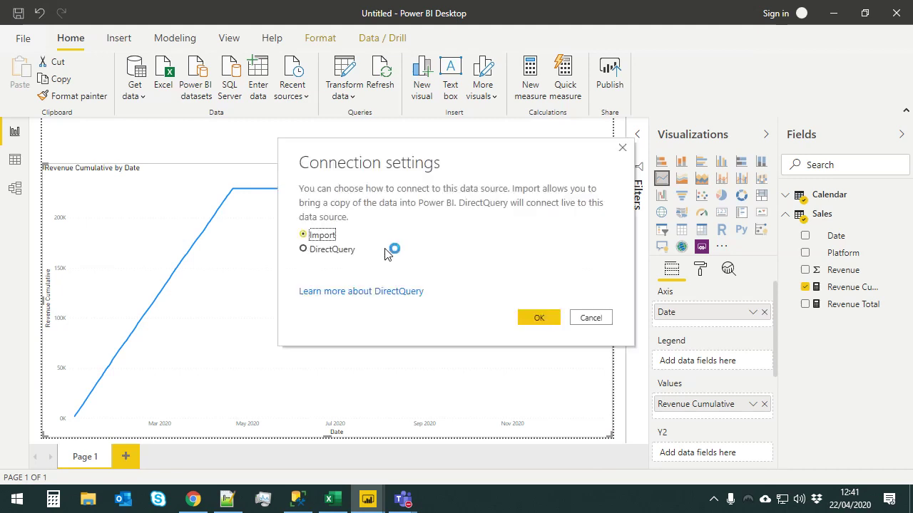
{"action": "left_click", "coordinate": [542, 317]}
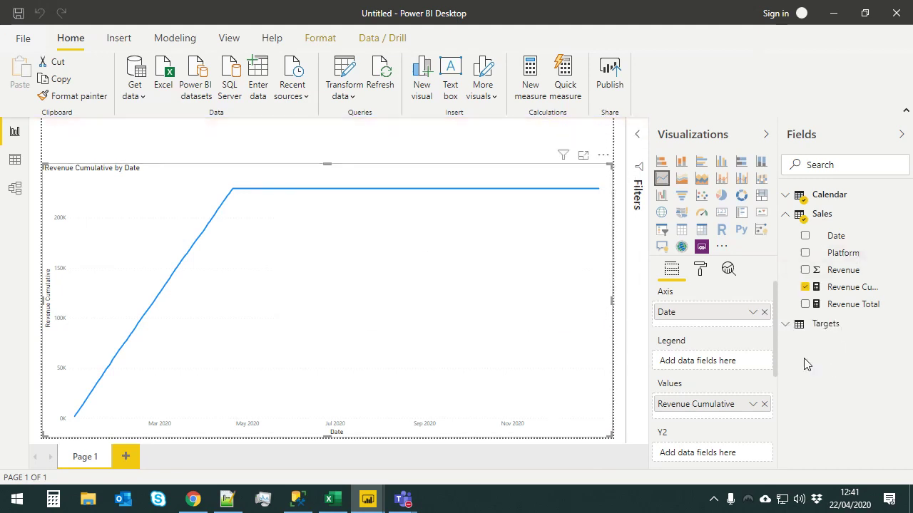
Add a measure to the Targets table defined as Target Total = sum(Targets[Target])
{"action": "left_click", "coordinate": [787, 326]}
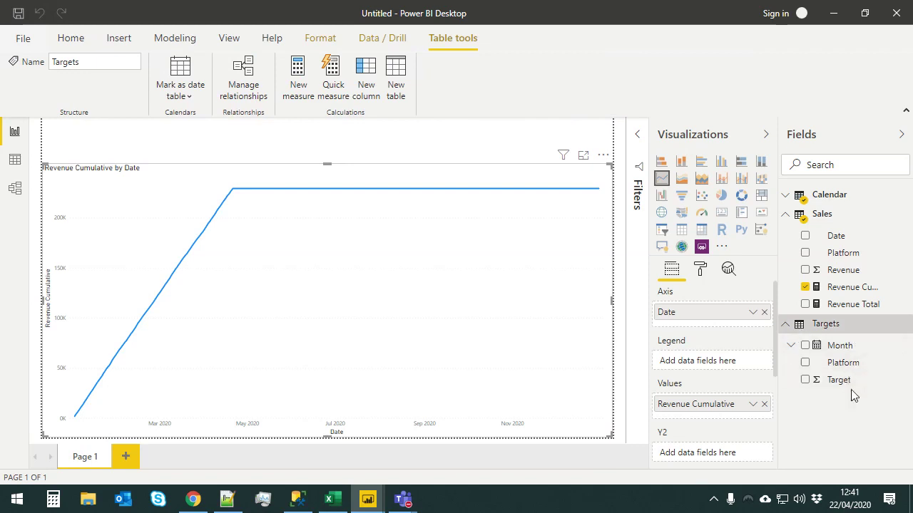
{"action": "right_click", "coordinate": [825, 326]}
{"action": "left_click", "coordinate": [840, 80]}
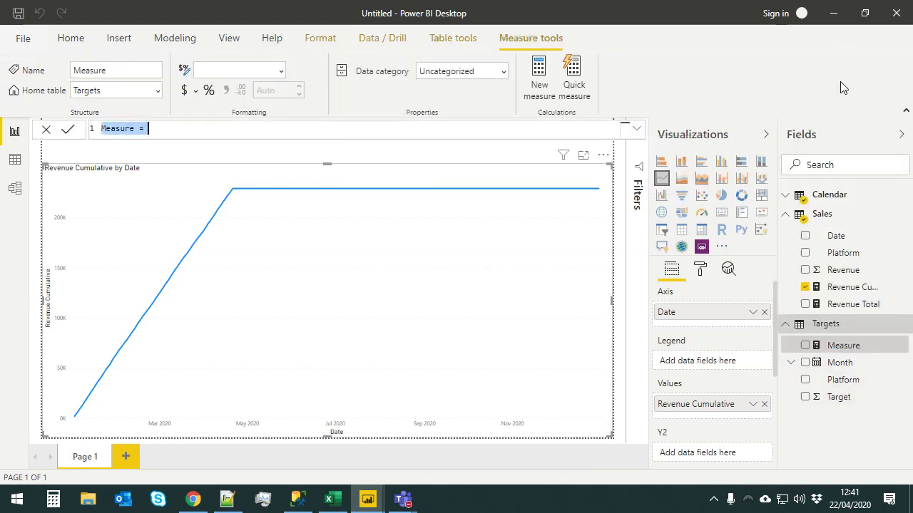
{"action": "type", "text": "Target Total = "}
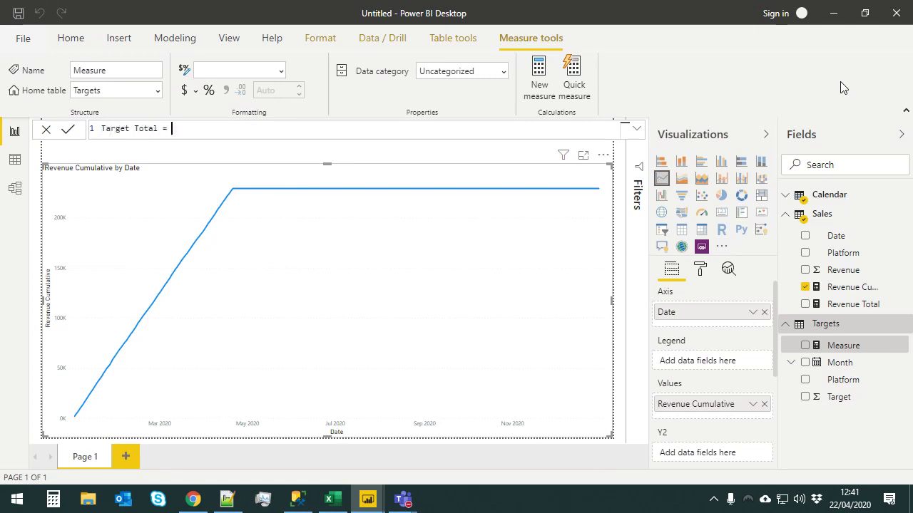
{"action": "type", "text": "sum(tar"}
{"action": "key", "text": "Down"}
{"action": "key", "text": "Down"}
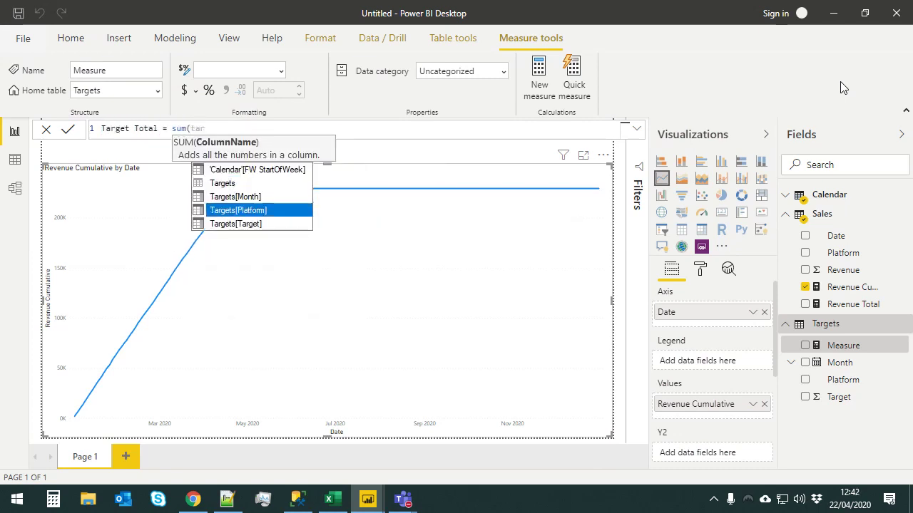
{"action": "key", "text": "Down"}
{"action": "key", "text": "Tab"}
{"action": "type", "text": ")"}
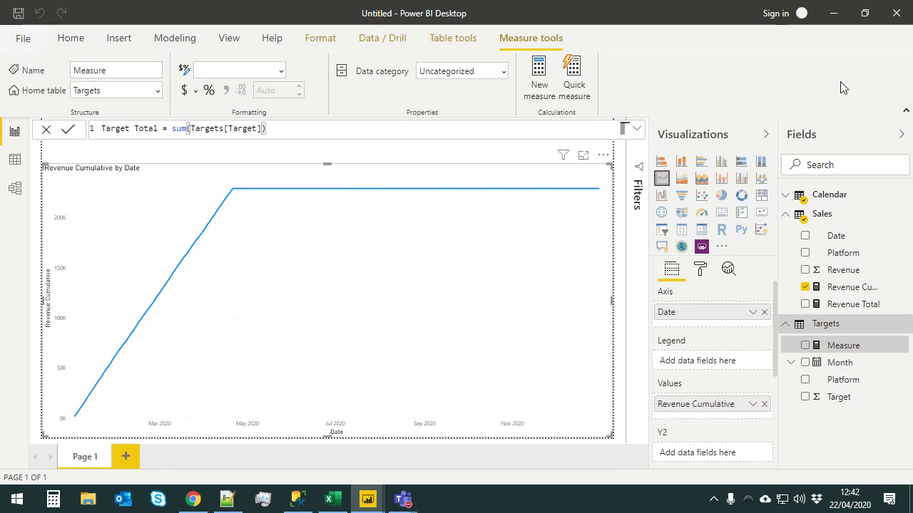
{"action": "key", "text": "Return"}
Add a measure to the Targets table defined as Target Cumulative = TOTALYTD(Targets[Target Total],'Calendar'[Date])
{"action": "right_click", "coordinate": [840, 322]}
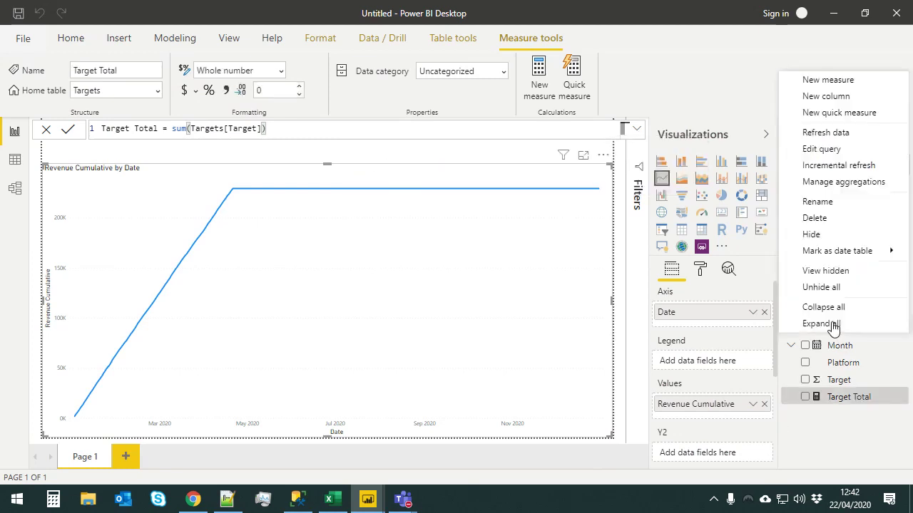
{"action": "left_click", "coordinate": [825, 80]}
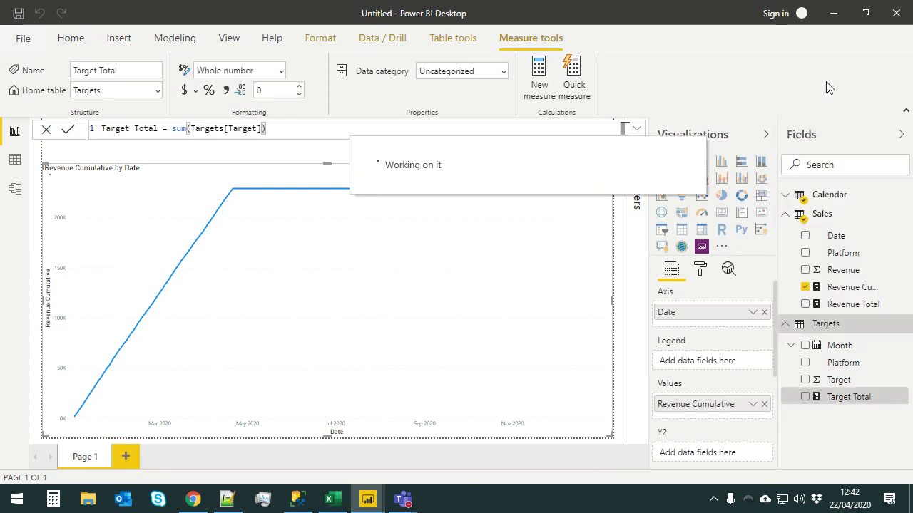
{"action": "type", "text": "Target Cumulative ="}
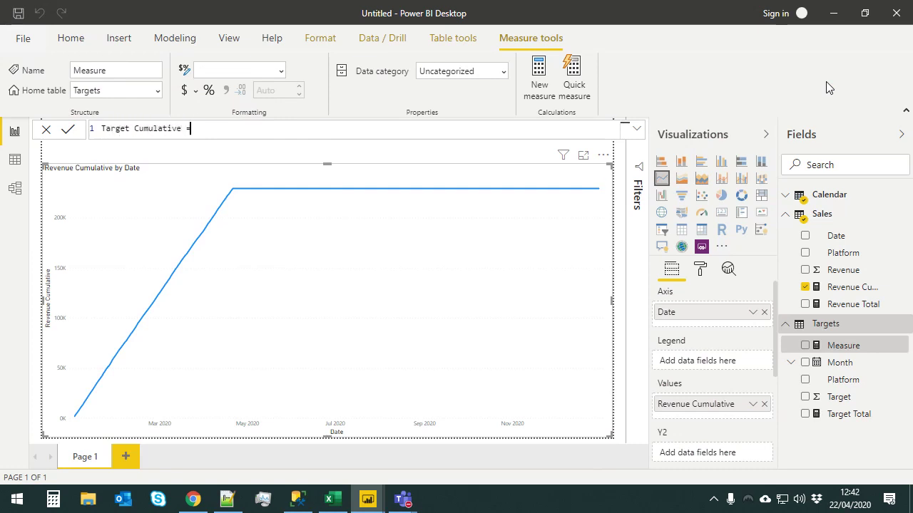
{"action": "type", "text": " tartiot"}
{"action": "key", "text": "BackSpace"}
{"action": "key", "text": "BackSpace"}
{"action": "key", "text": "BackSpace"}
{"action": "key", "text": "BackSpace"}
{"action": "type", "text": "ot"}
{"action": "key", "text": "Down"}
{"action": "key", "text": "Down"}
{"action": "key", "text": "Tab"}
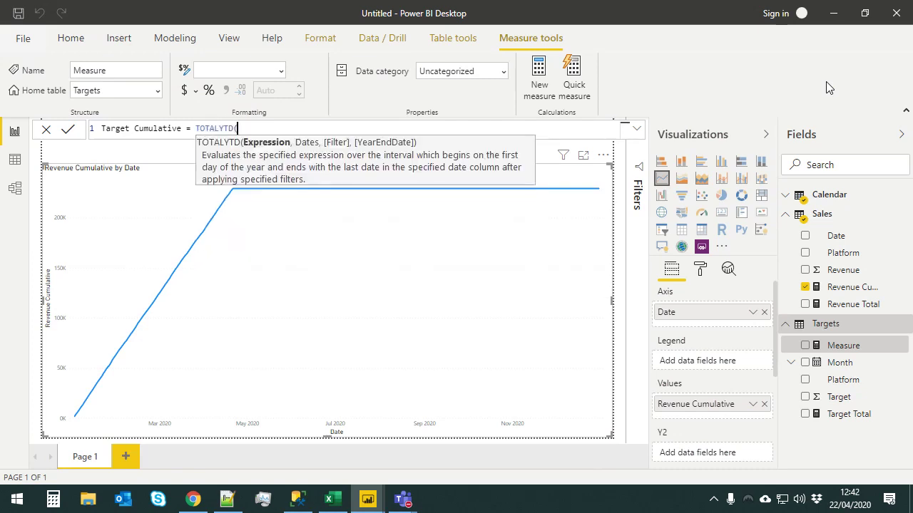
{"action": "type", "text": "tar"}
{"action": "key", "text": "Tab"}
{"action": "type", "text": ")"}
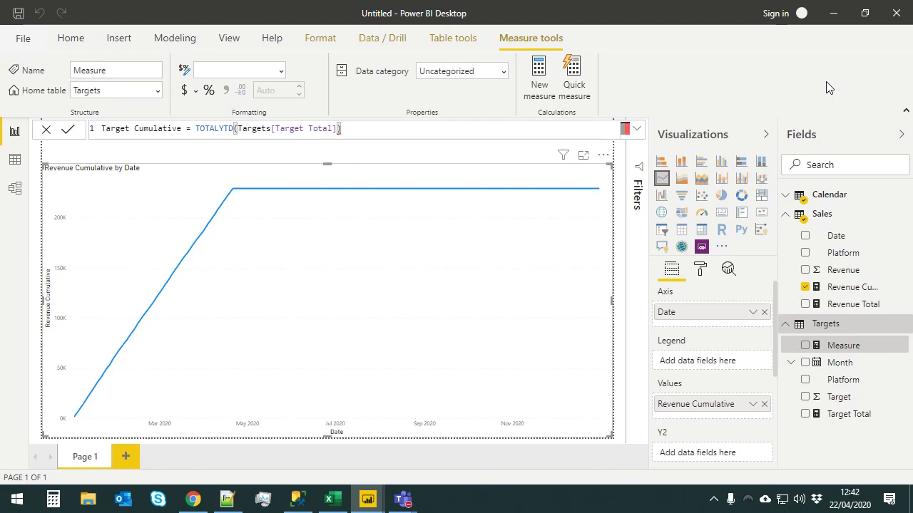
{"action": "type", "text": ",date"}
{"action": "key", "text": "Up"}
{"action": "key", "text": "Tab"}
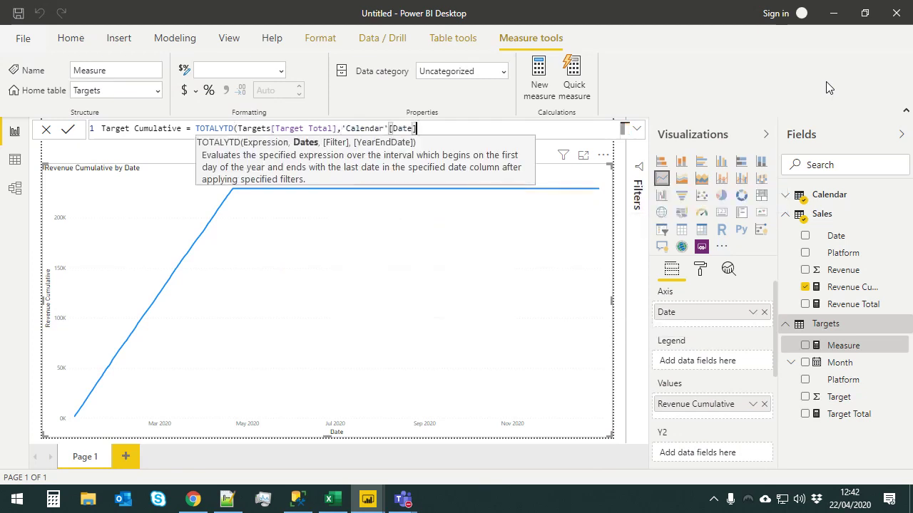
{"action": "type", "text": ")"}
{"action": "key", "text": "Return"}
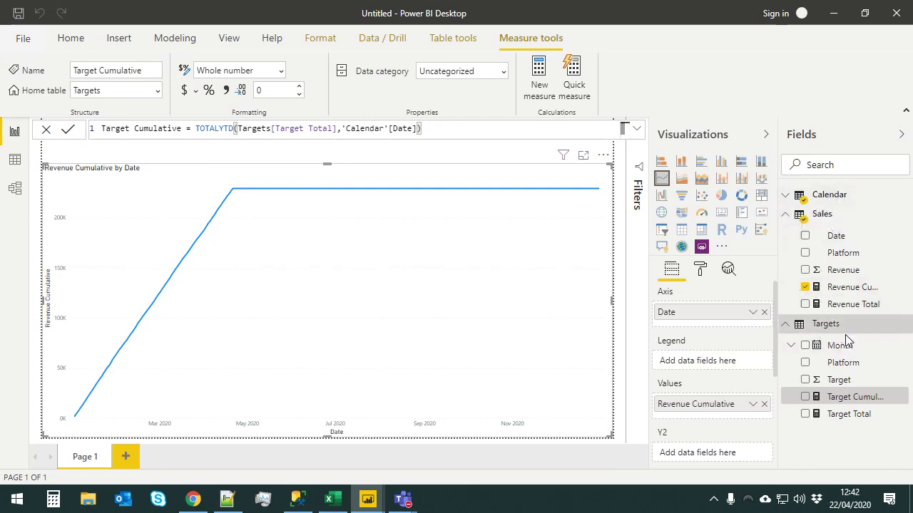
Add Target Cumulative to the line chart's values, and relate Month in the Targets table to Date in the Calendar table
{"action": "left_click", "coordinate": [806, 398]}
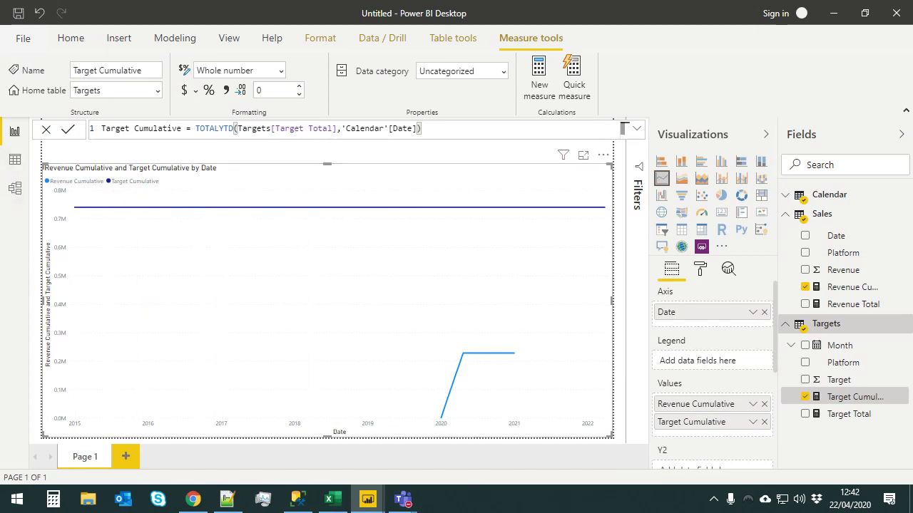
{"action": "left_click", "coordinate": [15, 189]}
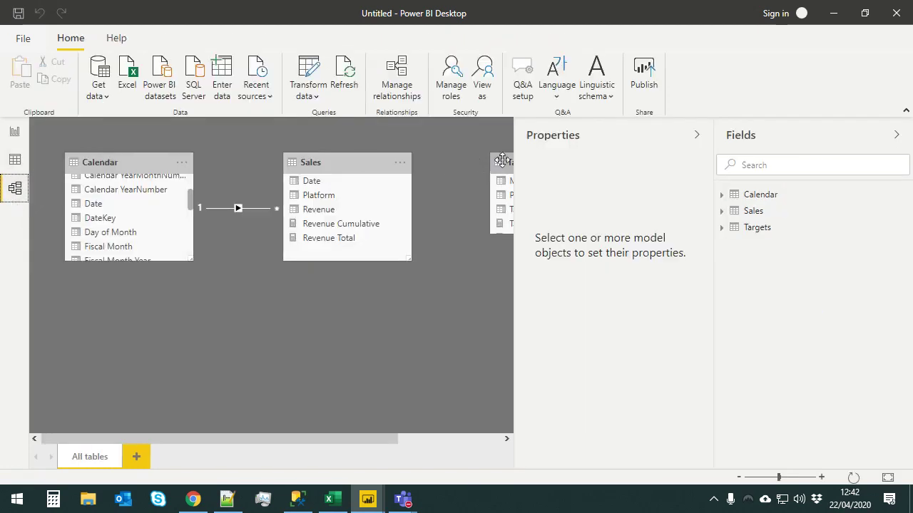
{"action": "left_click", "coordinate": [697, 135]}
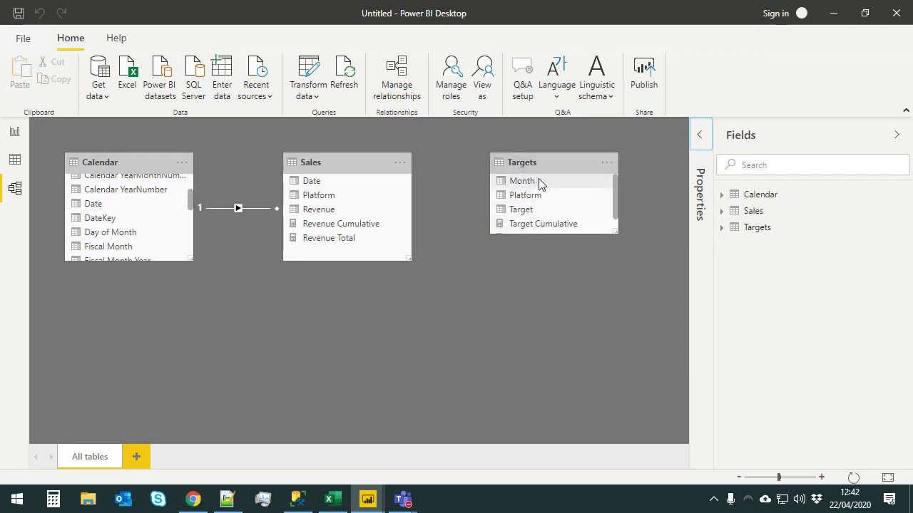
{"action": "left_click_drag", "start_coordinate": [520, 184], "coordinate": [98, 206]}
{"action": "scroll", "coordinate": [576, 200], "scroll_direction": "down", "scroll_amount": 1}
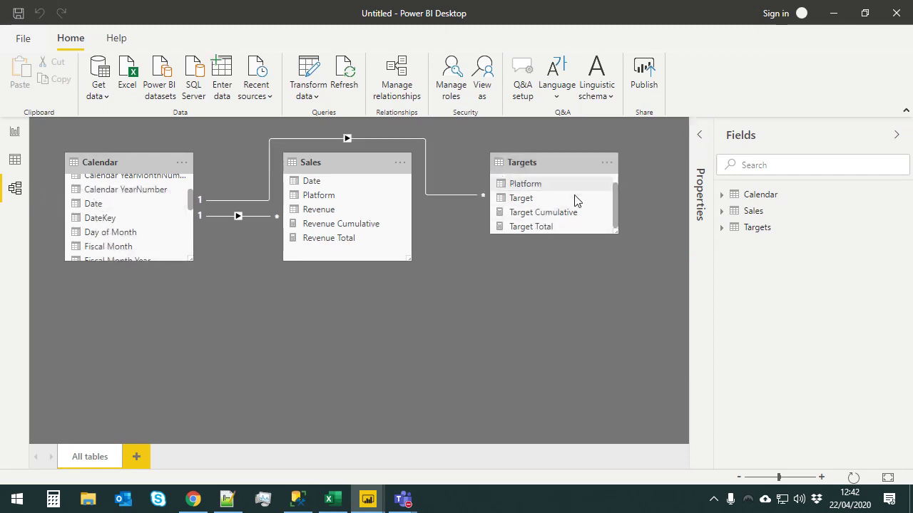
{"action": "left_click", "coordinate": [14, 133]}
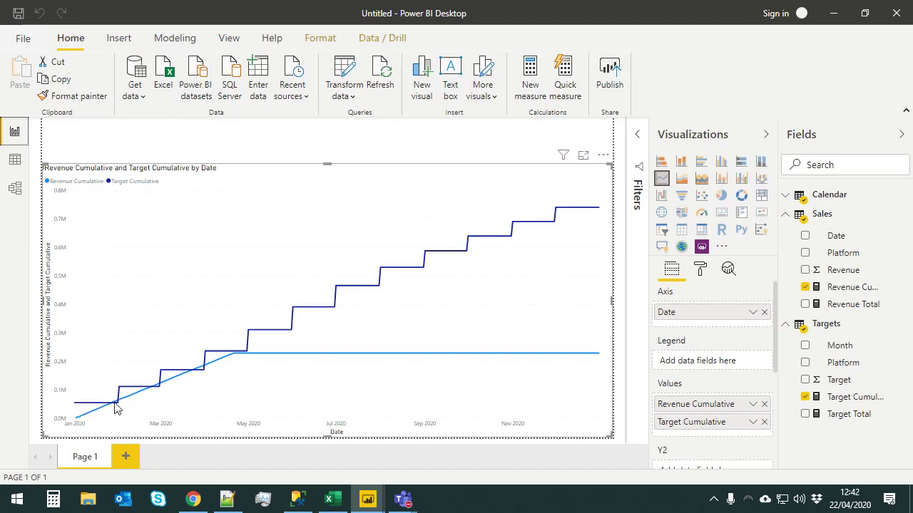
{"action": "mouse_move", "coordinate": [120, 407]}
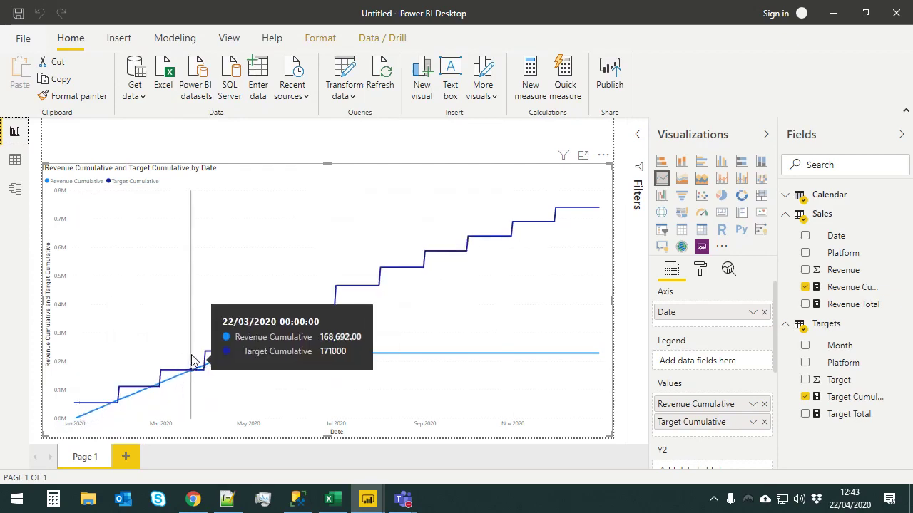
Open the report's queries for transformation and display the Targets query
{"action": "left_click", "coordinate": [171, 36]}
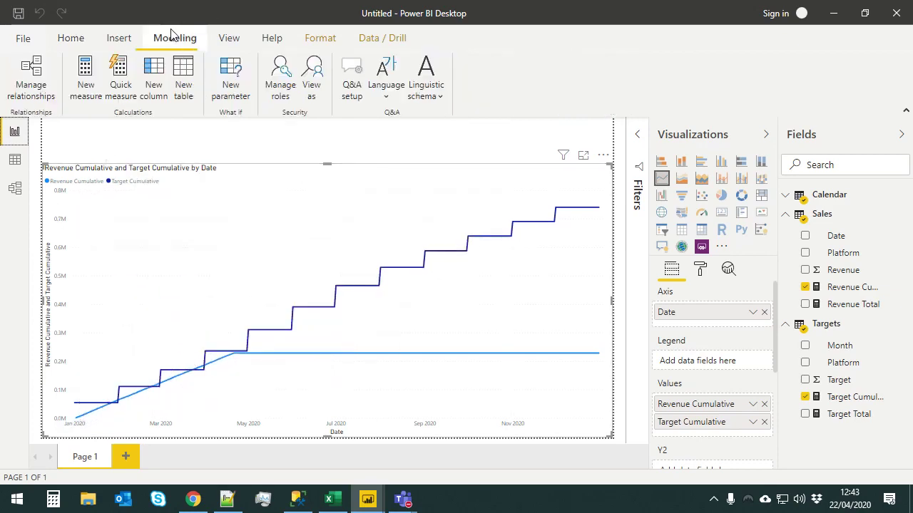
{"action": "left_click", "coordinate": [80, 41]}
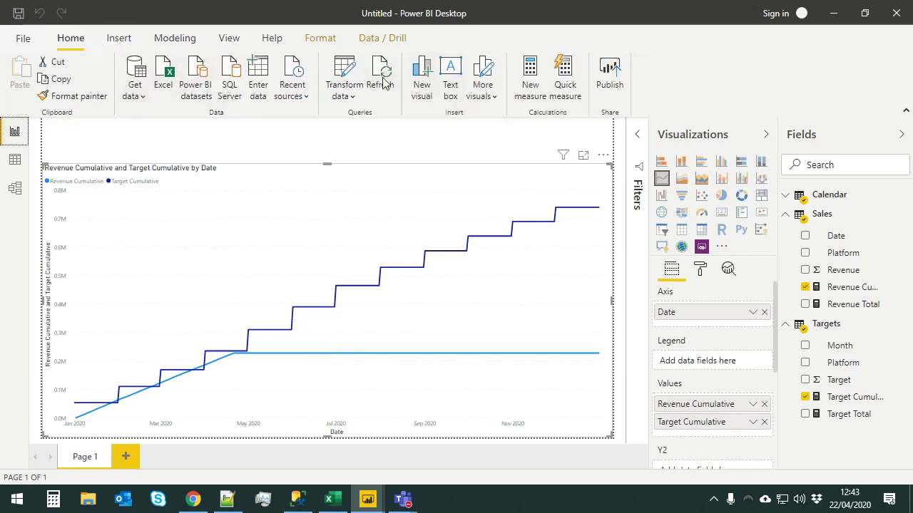
{"action": "left_click", "coordinate": [345, 91]}
{"action": "left_click", "coordinate": [400, 120]}
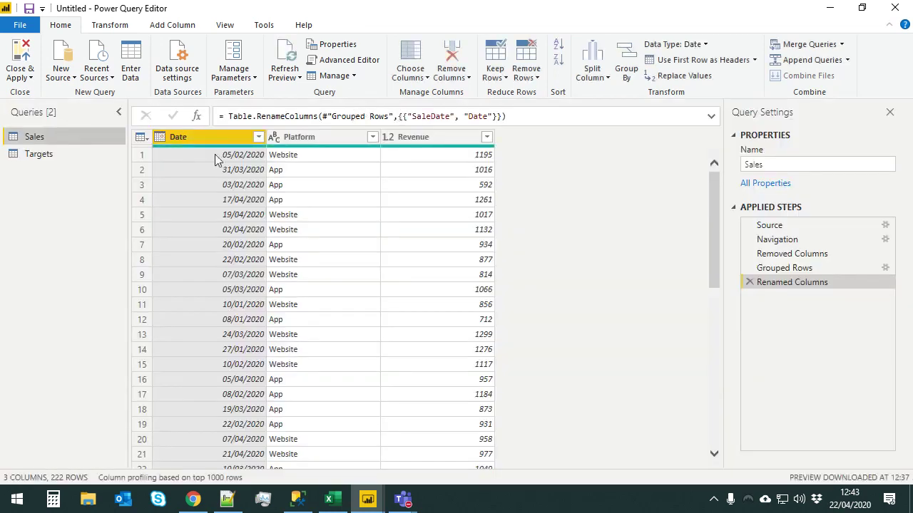
{"action": "left_click", "coordinate": [51, 159]}
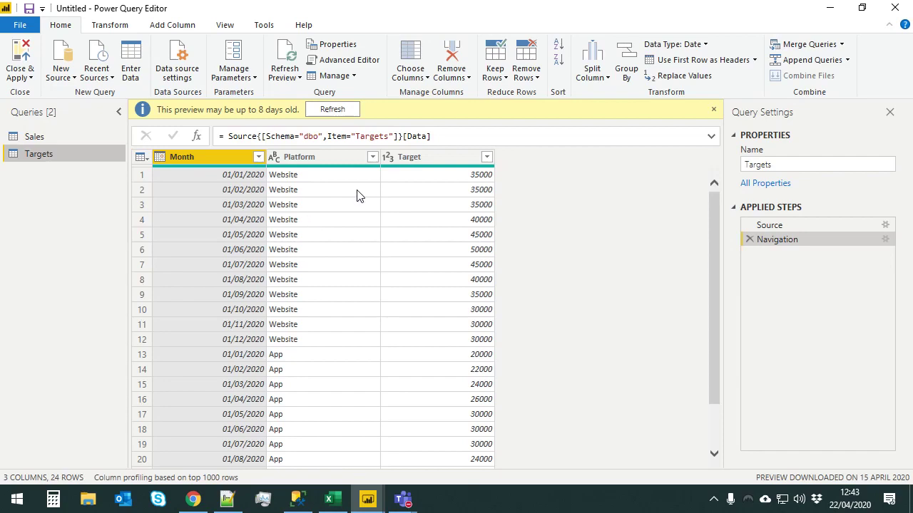
Examine the monthly website amounts in the Target column
{"action": "left_click", "coordinate": [476, 179]}
{"action": "left_click", "coordinate": [481, 191]}
{"action": "left_click", "coordinate": [479, 205]}
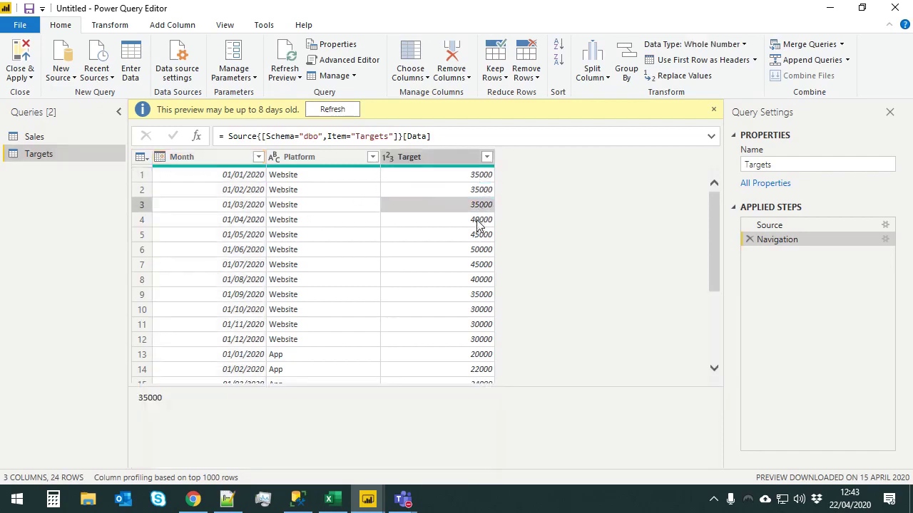
{"action": "left_click", "coordinate": [478, 219]}
{"action": "left_click", "coordinate": [477, 250]}
{"action": "left_click", "coordinate": [478, 280]}
{"action": "left_click", "coordinate": [458, 158]}
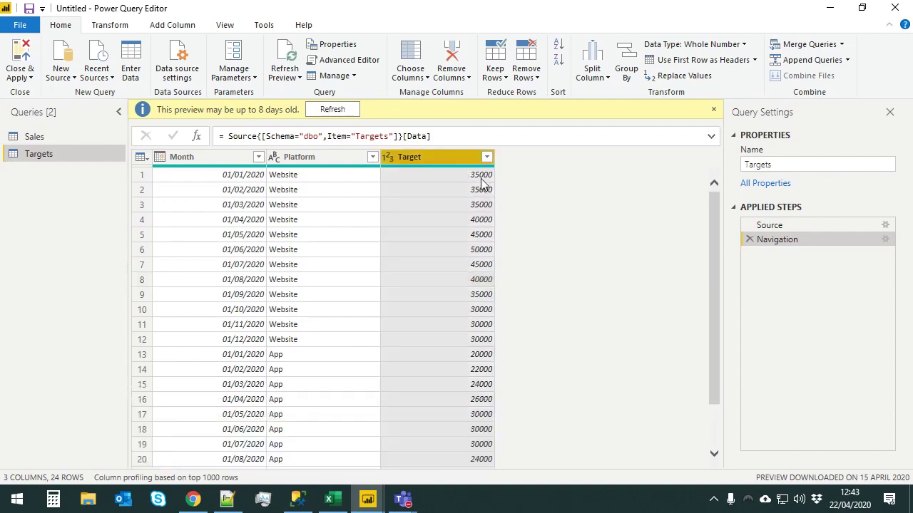
{"action": "left_click", "coordinate": [476, 178]}
{"action": "left_click", "coordinate": [443, 157]}
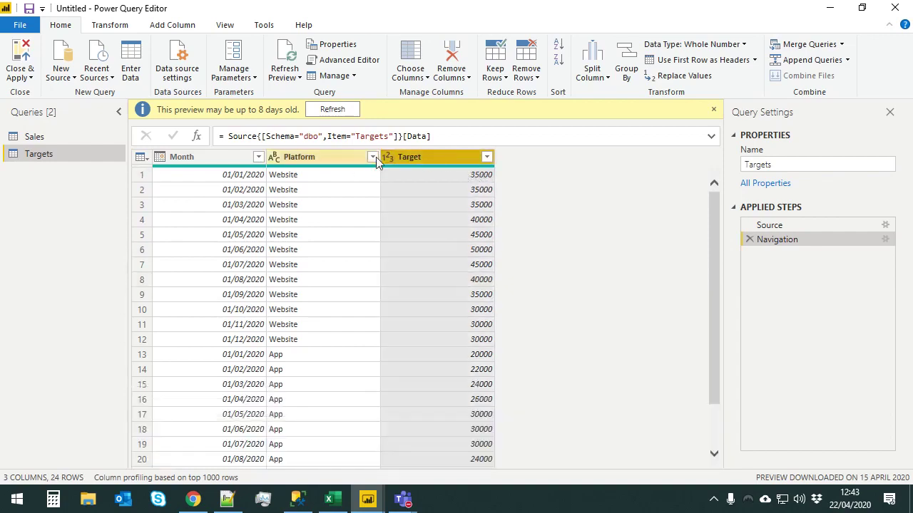
Add a Days in Month column derived from the Month dates and check its first rows against their months
{"action": "left_click", "coordinate": [229, 157]}
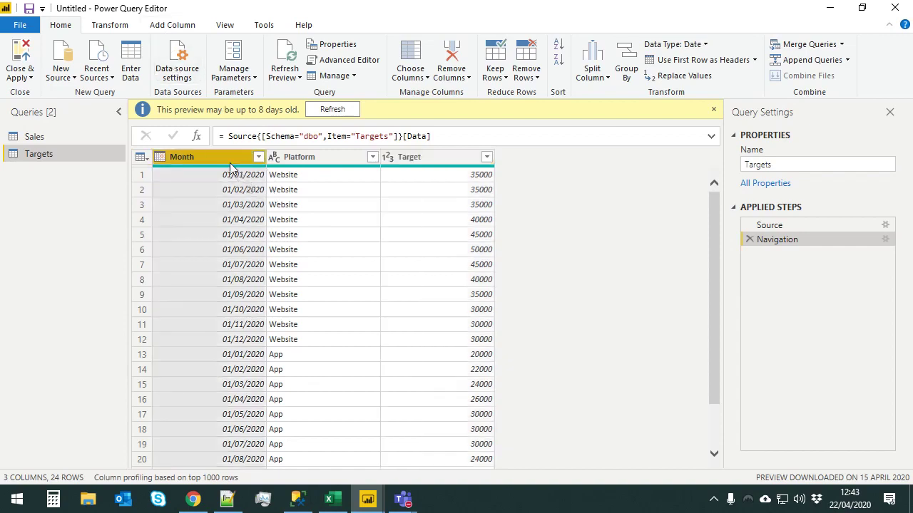
{"action": "left_click", "coordinate": [177, 26]}
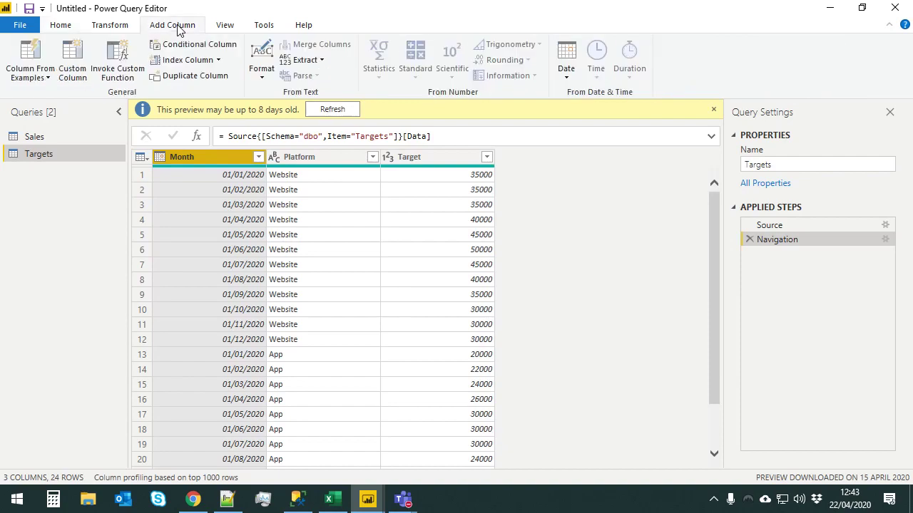
{"action": "left_click", "coordinate": [569, 81]}
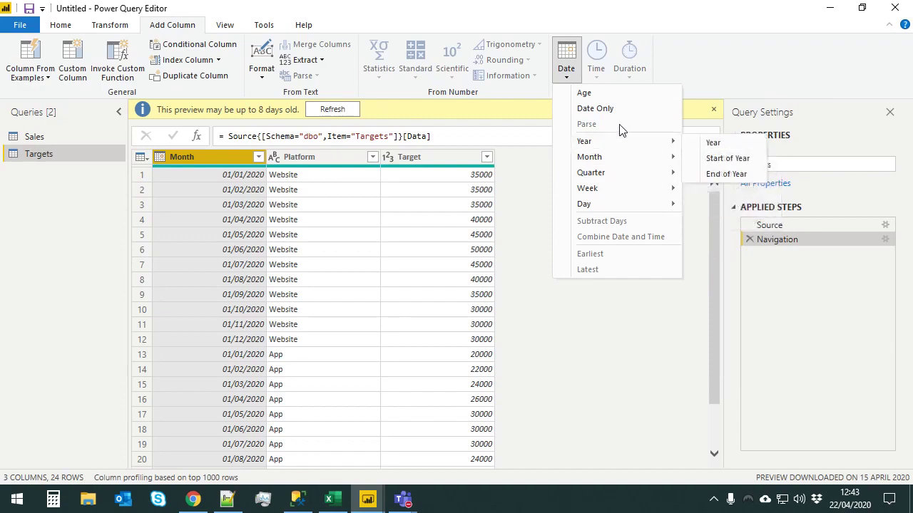
{"action": "mouse_move", "coordinate": [631, 163]}
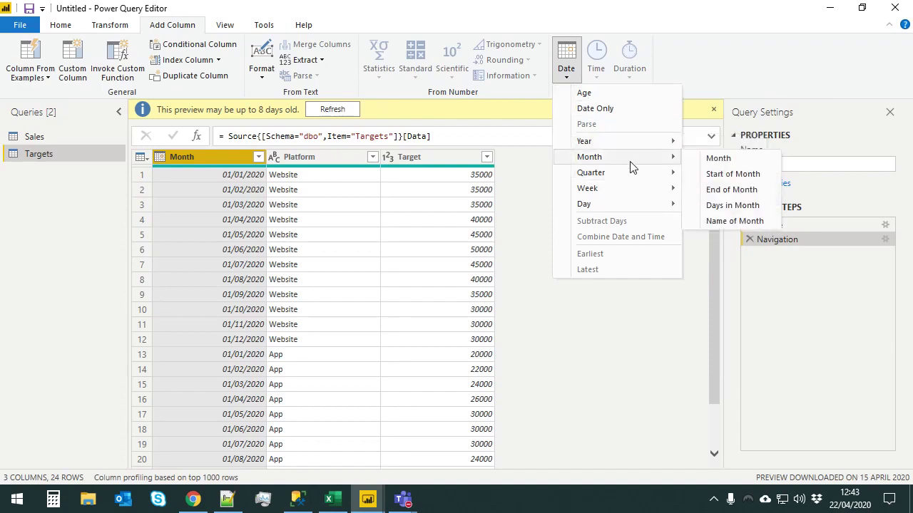
{"action": "left_click", "coordinate": [746, 207]}
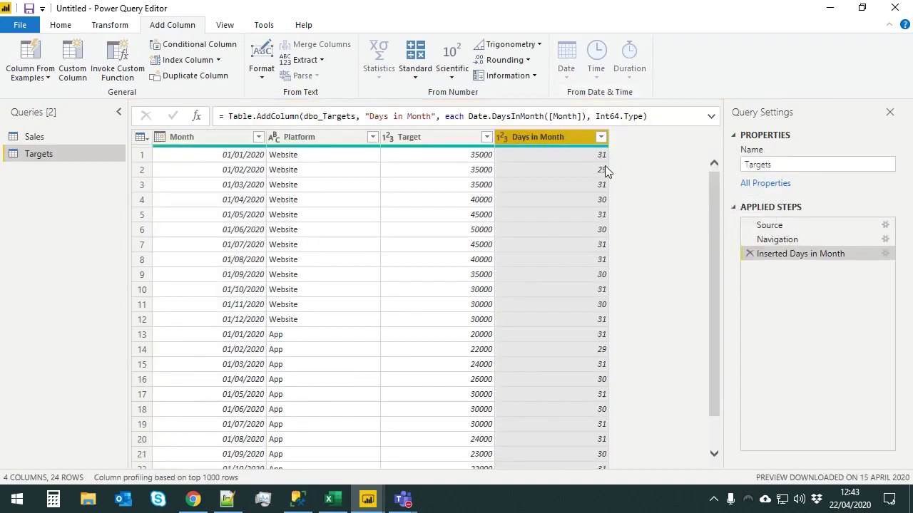
{"action": "left_click", "coordinate": [603, 157]}
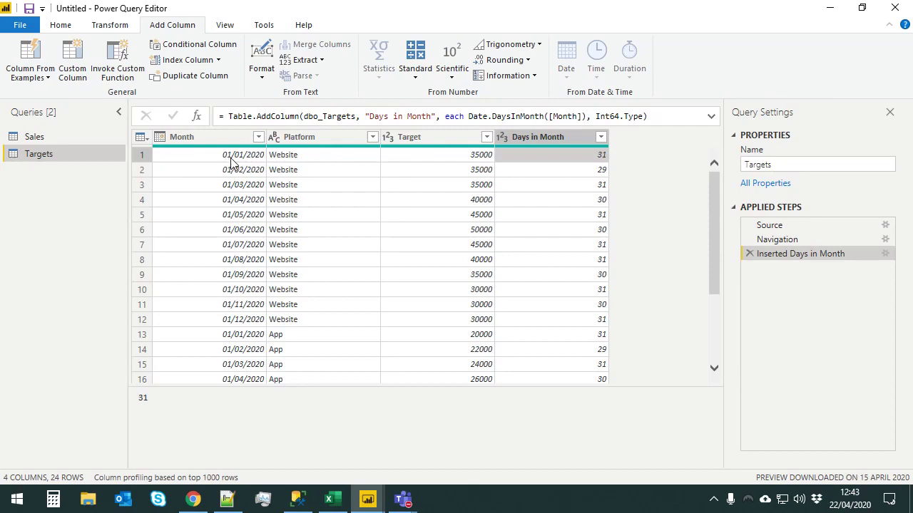
{"action": "left_click", "coordinate": [600, 171]}
{"action": "left_click", "coordinate": [233, 172]}
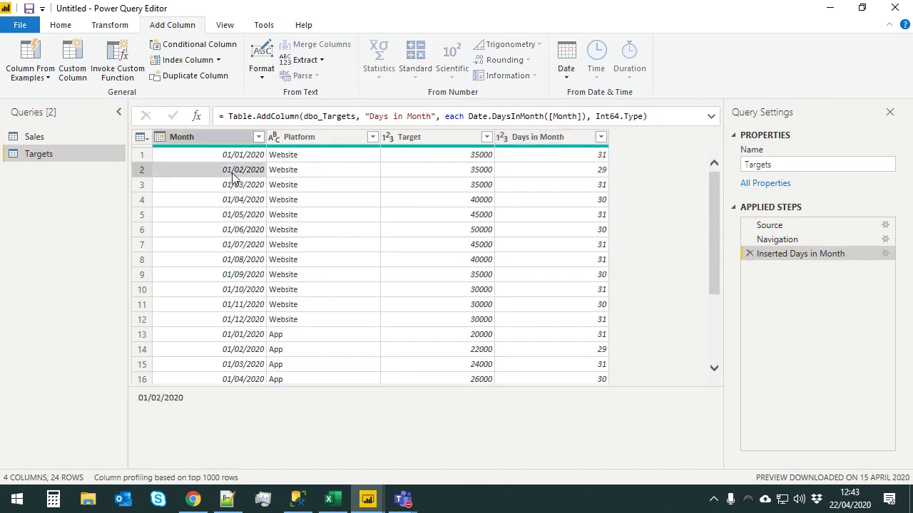
Add a custom column named "DailyTarget = " with the formula [Target]/[Days in Month]
{"action": "left_click", "coordinate": [571, 138]}
{"action": "left_click", "coordinate": [431, 140]}
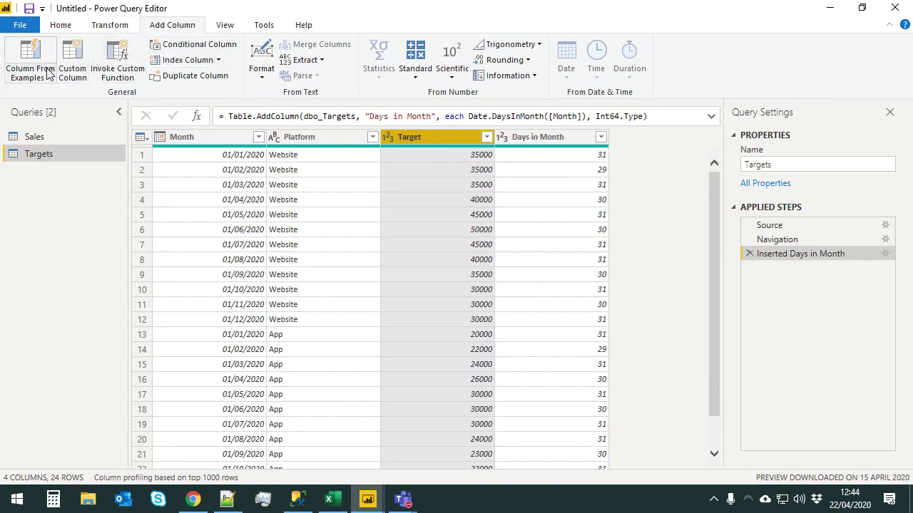
{"action": "left_click", "coordinate": [72, 61]}
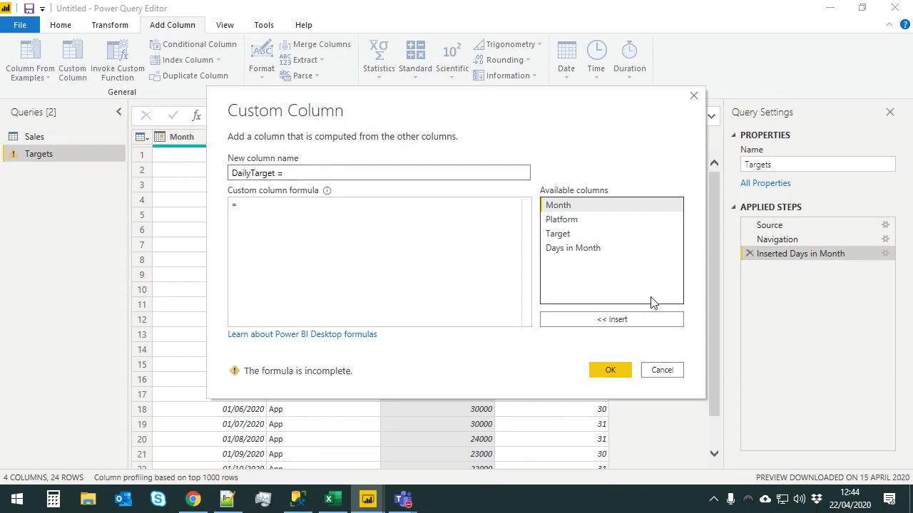
{"action": "double_click", "coordinate": [578, 236]}
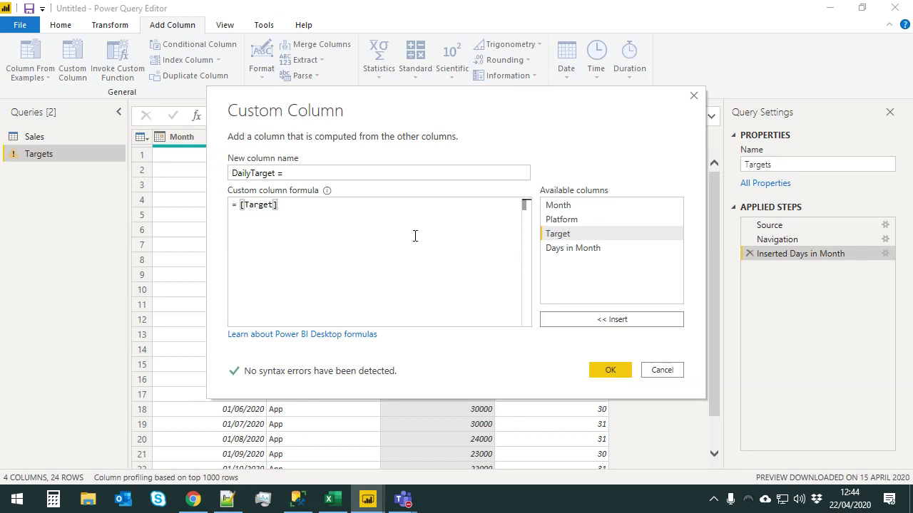
{"action": "type", "text": "/"}
{"action": "double_click", "coordinate": [578, 248]}
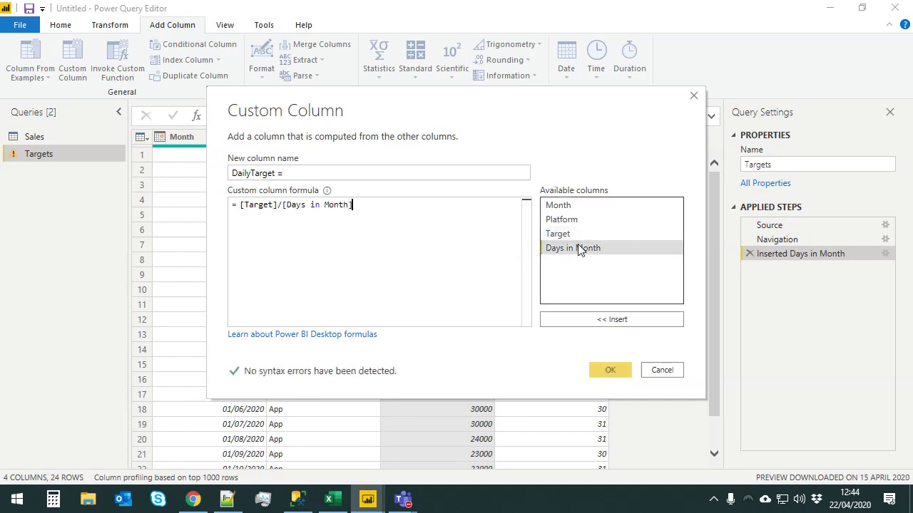
{"action": "left_click", "coordinate": [611, 371]}
Check the first row's daily target and month, and shrink the cell preview area to show more rows
{"action": "left_click", "coordinate": [678, 157]}
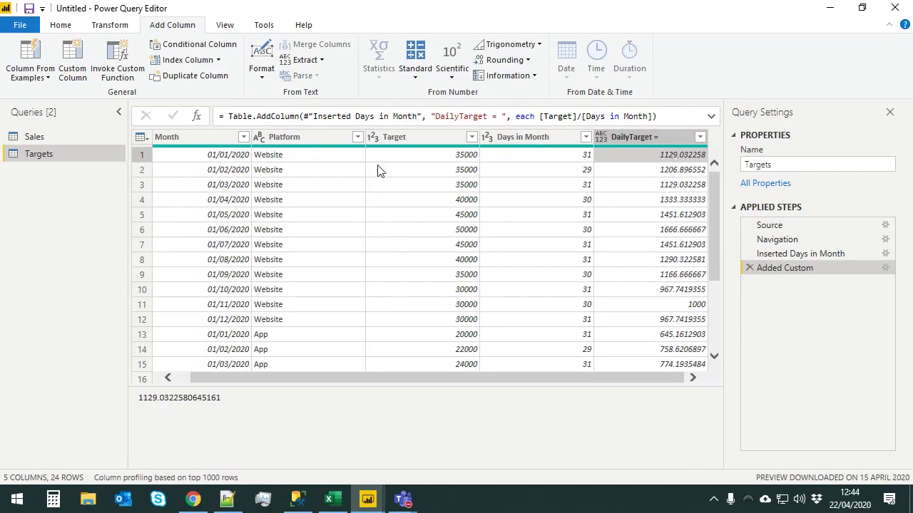
{"action": "left_click", "coordinate": [219, 155]}
{"action": "scroll", "coordinate": [611, 384], "scroll_direction": "right", "scroll_amount": 1}
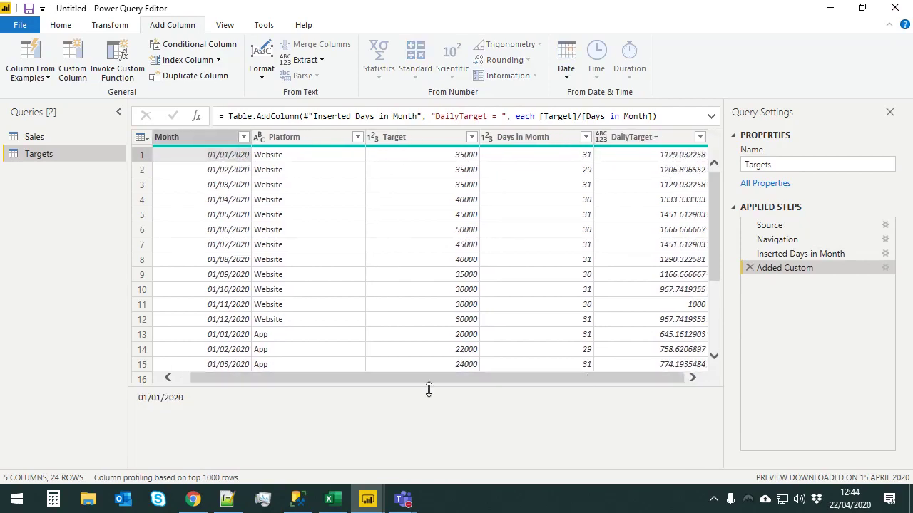
{"action": "left_click_drag", "start_coordinate": [637, 388], "coordinate": [634, 427]}
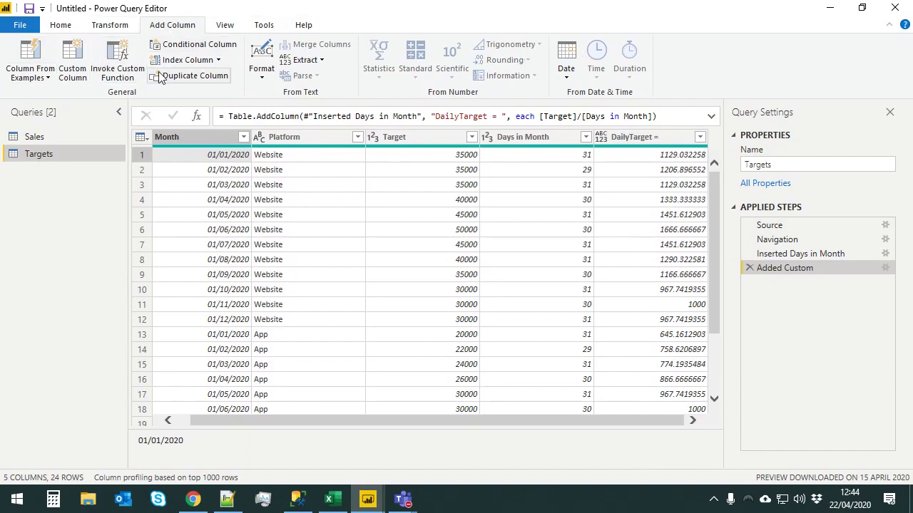
In the Targets query code, add #"AddDaysInMonth" = Table.AddColumn(#"Added Custom", "AllMonthDates", each List.Dates([Month],[Days in Month],#duration(1,0,0,0))) after the comma-terminated Added Custom line
{"action": "left_click", "coordinate": [61, 26]}
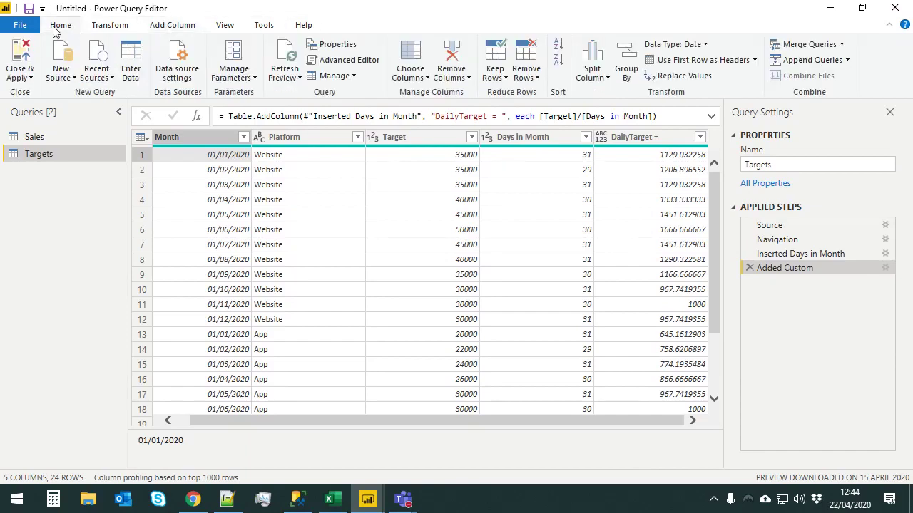
{"action": "left_click", "coordinate": [349, 60]}
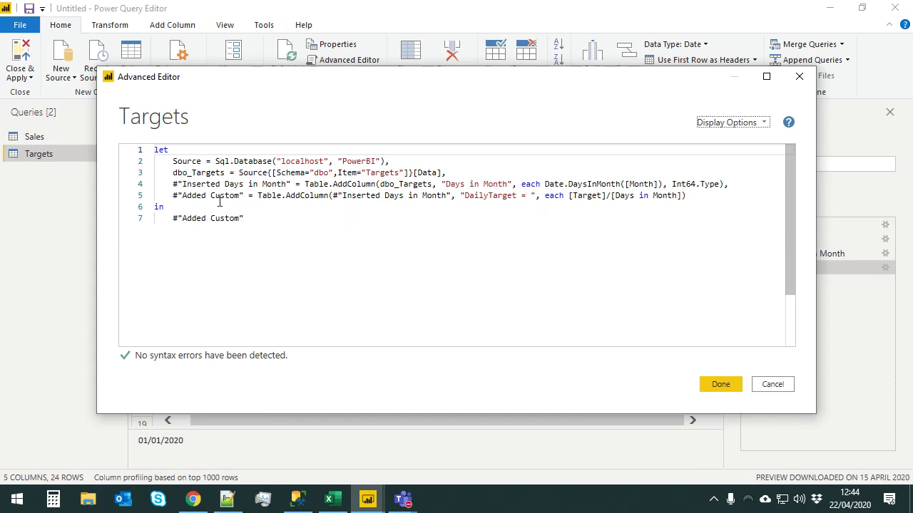
{"action": "key", "text": "F10"}
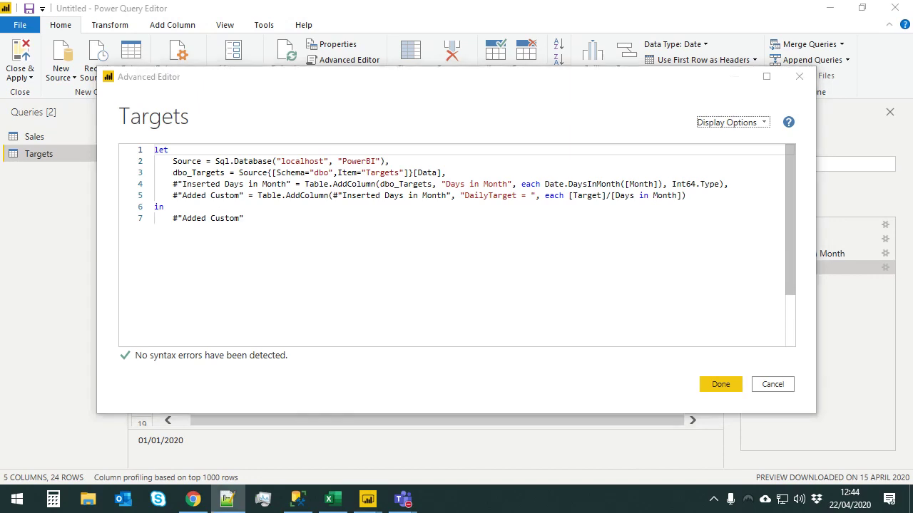
{"action": "left_click", "coordinate": [687, 194]}
{"action": "key", "text": "Return"}
{"action": "key", "text": "ctrl+v"}
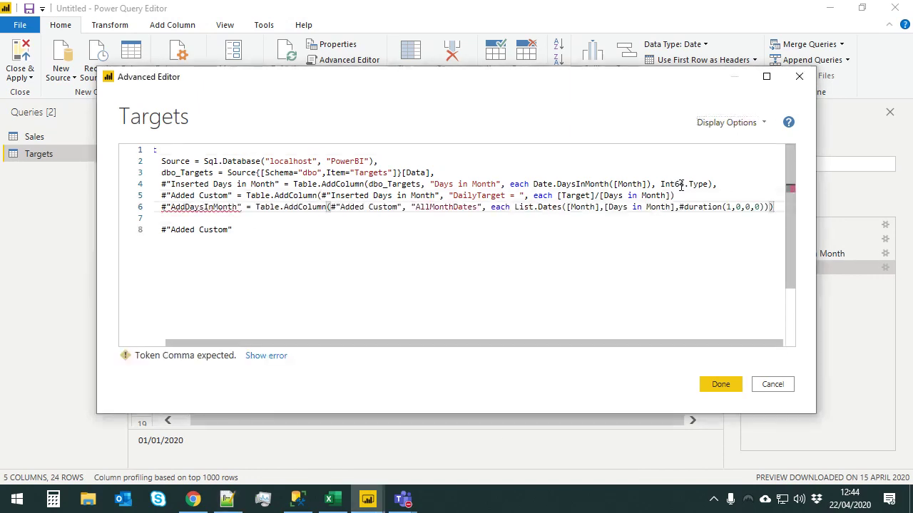
{"action": "key", "text": "Up"}
{"action": "type", "text": ","}
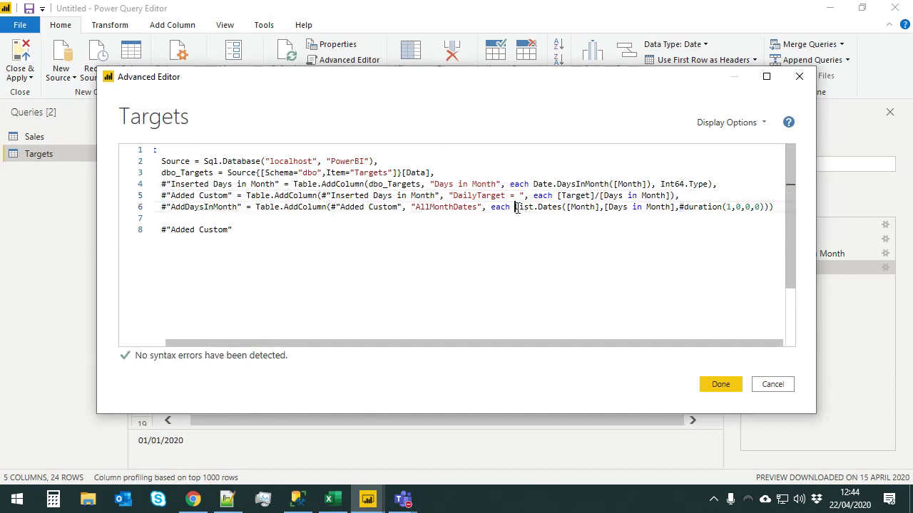
Switch to Chrome to read the syntax and description of the List.Dates function, and return to the Targets query code
{"action": "left_click_drag", "start_coordinate": [515, 207], "coordinate": [564, 207]}
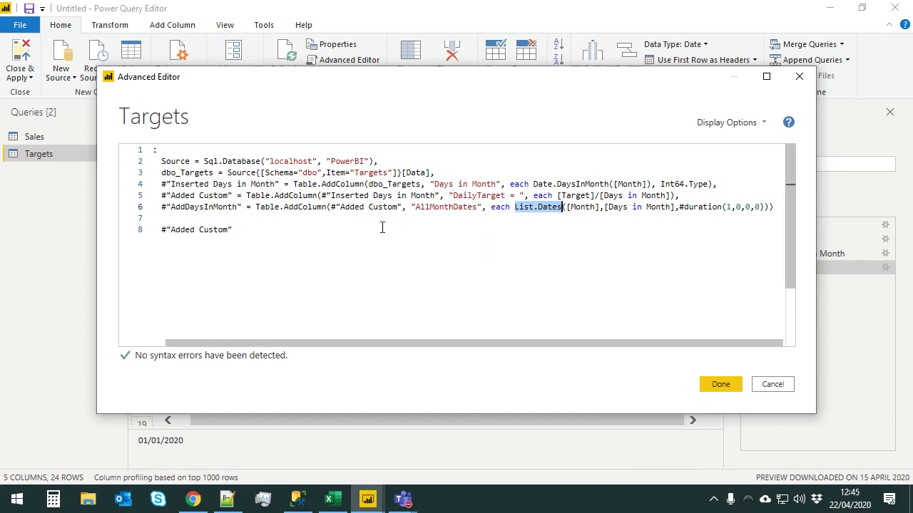
{"action": "left_click", "coordinate": [193, 499]}
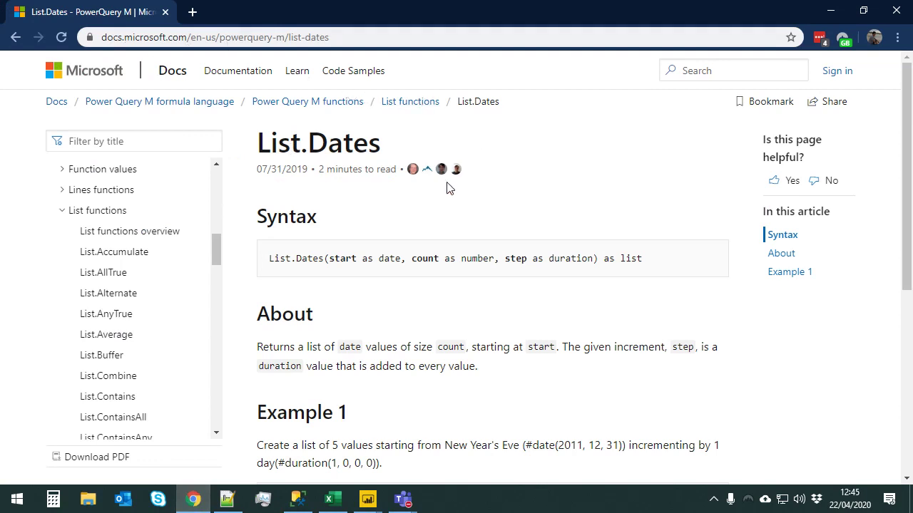
{"action": "left_click_drag", "start_coordinate": [260, 142], "coordinate": [412, 169]}
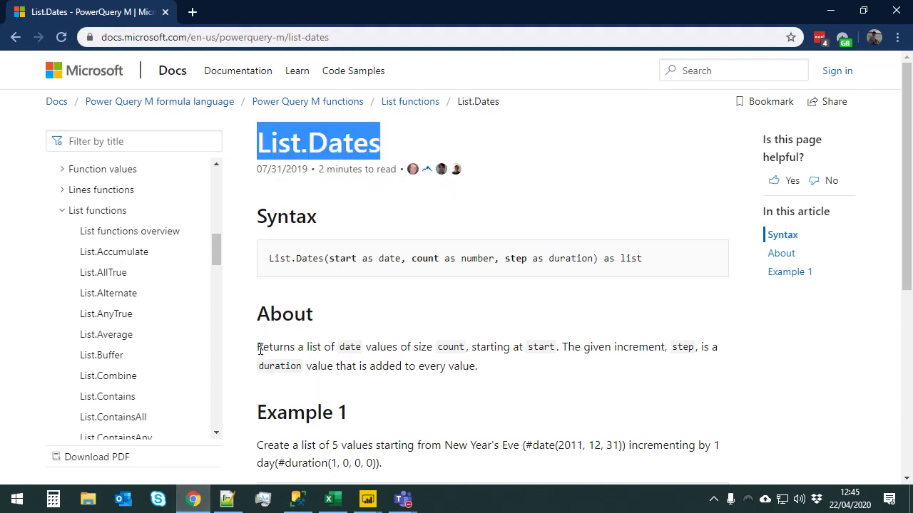
{"action": "left_click_drag", "start_coordinate": [260, 350], "coordinate": [396, 345]}
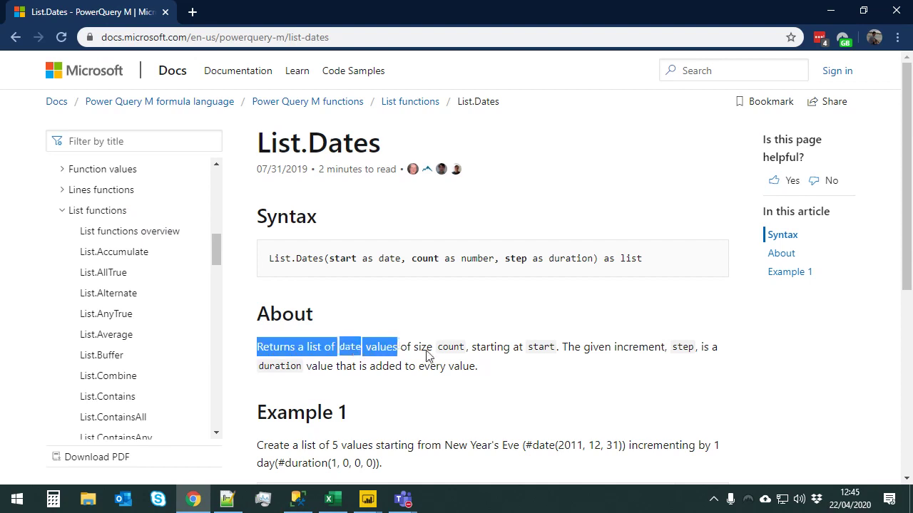
{"action": "double_click", "coordinate": [451, 347]}
{"action": "double_click", "coordinate": [415, 258]}
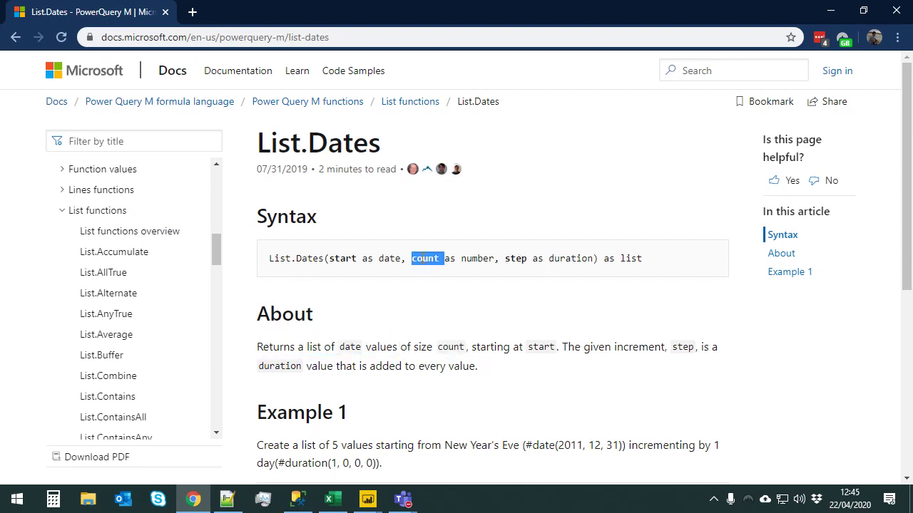
{"action": "left_click_drag", "start_coordinate": [273, 348], "coordinate": [279, 348]}
{"action": "double_click", "coordinate": [344, 259]}
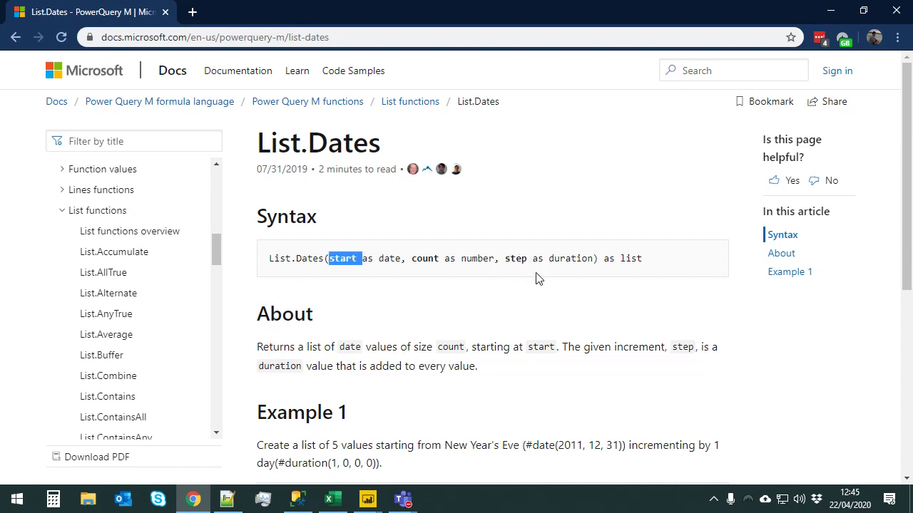
{"action": "left_click", "coordinate": [298, 499]}
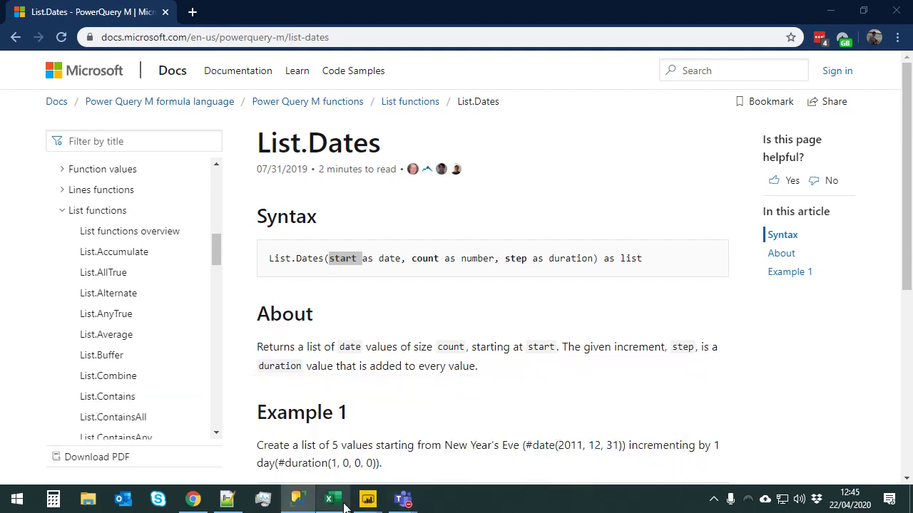
{"action": "mouse_move", "coordinate": [374, 502]}
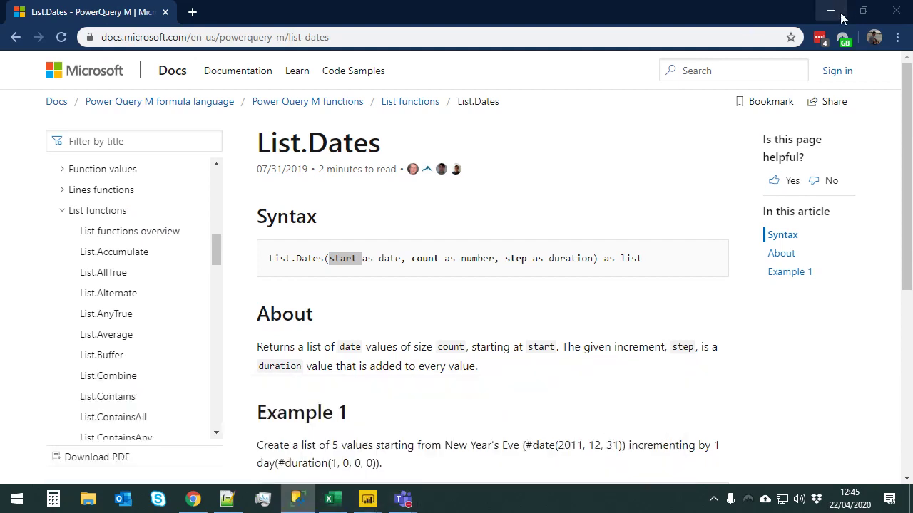
{"action": "left_click", "coordinate": [830, 11]}
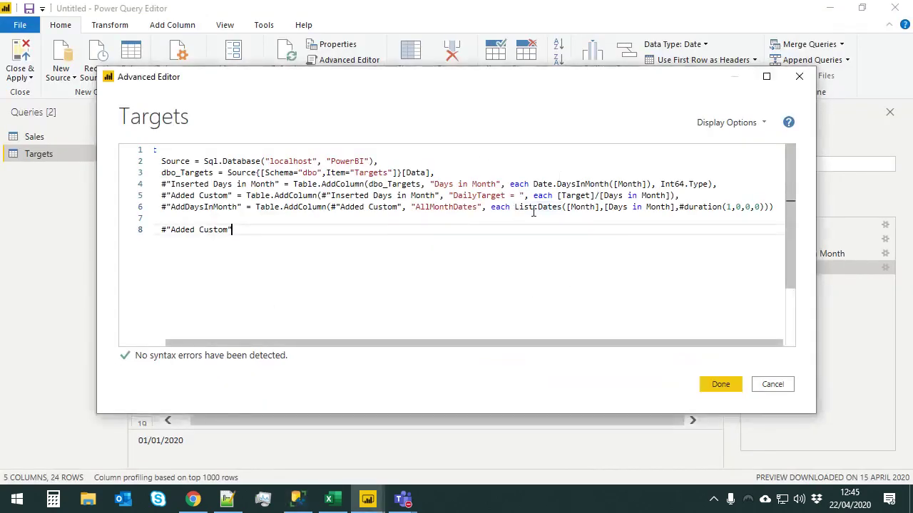
Review the month, days-in-month and duration arguments of the List.Dates call in the Targets query code
{"action": "double_click", "coordinate": [577, 205]}
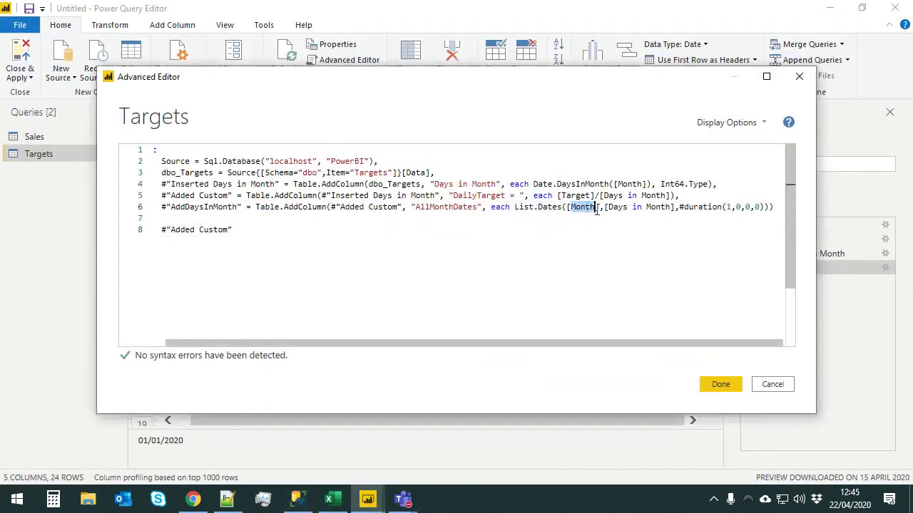
{"action": "left_click_drag", "start_coordinate": [604, 207], "coordinate": [675, 207]}
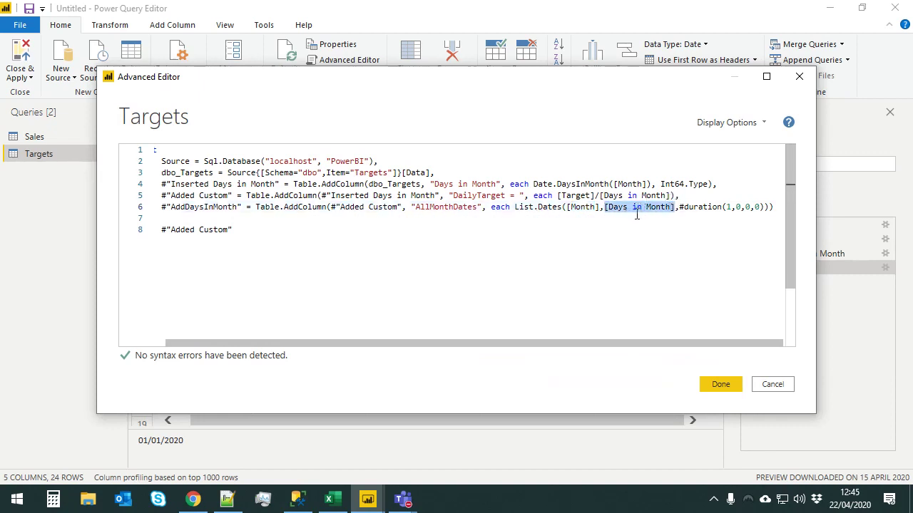
{"action": "double_click", "coordinate": [695, 207]}
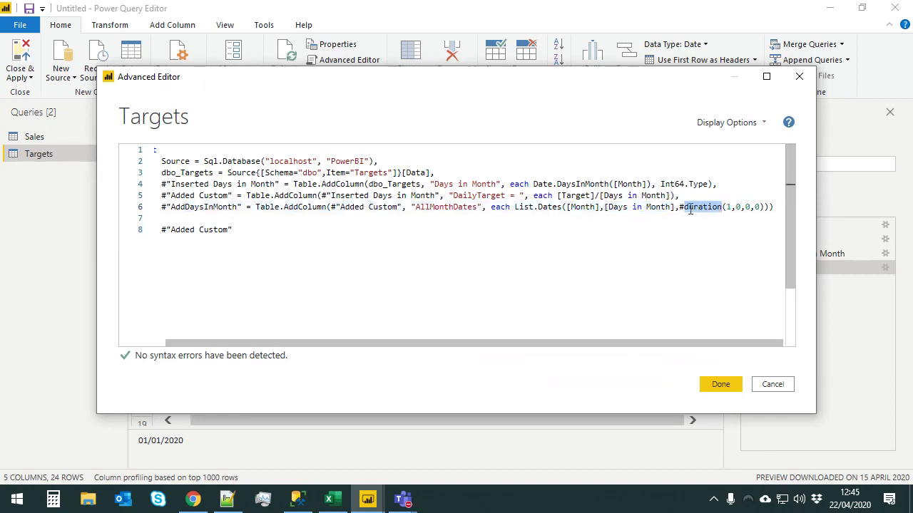
{"action": "left_click", "coordinate": [679, 207]}
{"action": "left_click_drag", "start_coordinate": [679, 207], "coordinate": [768, 207]}
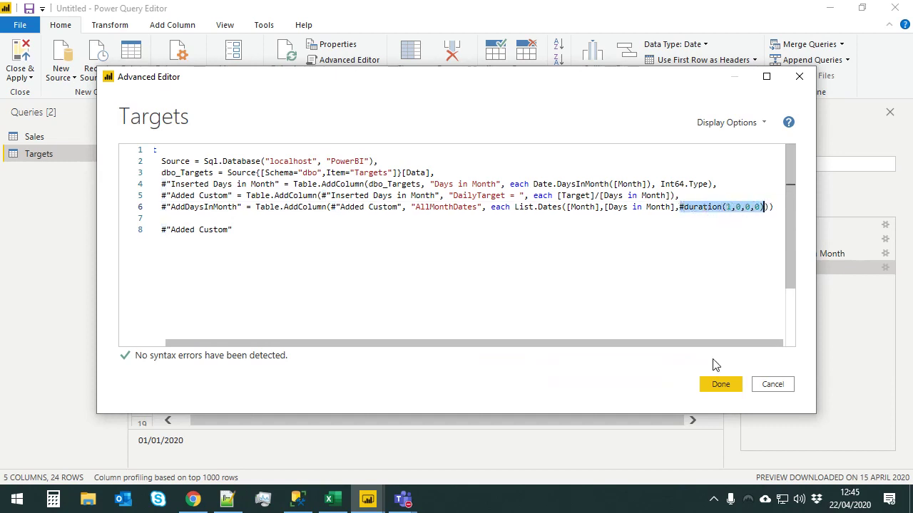
Make the Targets query return #"AddDaysInMonth" as its final result and apply the edited code
{"action": "double_click", "coordinate": [207, 207]}
{"action": "key", "text": "ctrl+c"}
{"action": "left_click", "coordinate": [210, 230]}
{"action": "double_click", "coordinate": [211, 230]}
{"action": "key", "text": "ctrl+v"}
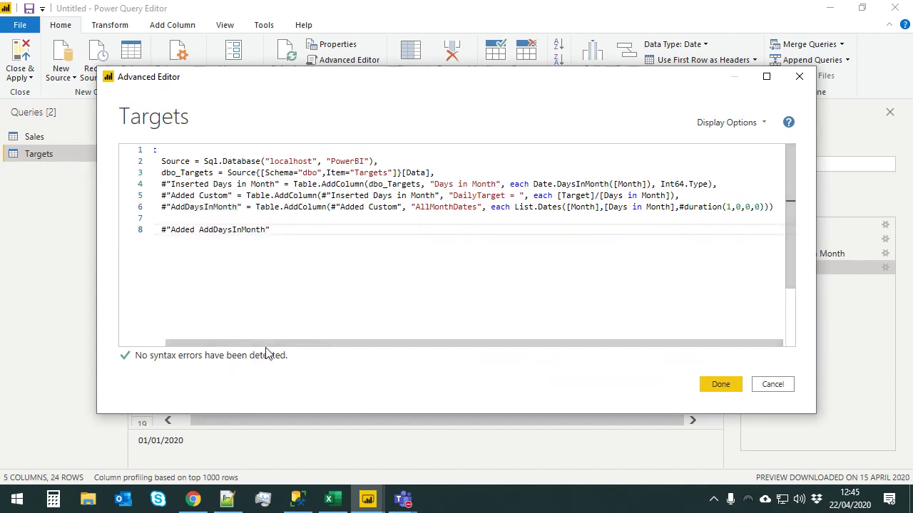
{"action": "scroll", "coordinate": [204, 346], "scroll_direction": "left", "scroll_amount": 1}
{"action": "left_click", "coordinate": [182, 230]}
{"action": "key", "text": "Delete"}
{"action": "key", "text": "Delete"}
{"action": "key", "text": "Delete"}
{"action": "key", "text": "Delete"}
{"action": "key", "text": "Delete"}
{"action": "key", "text": "Delete"}
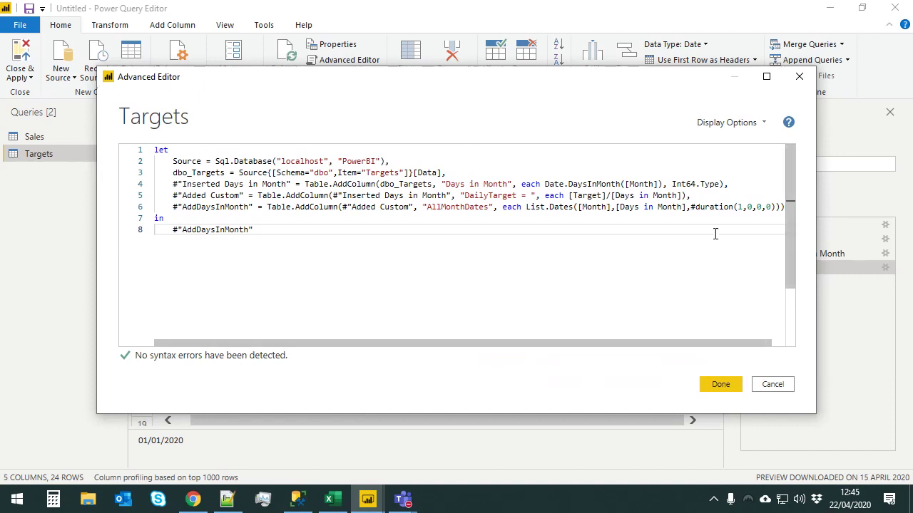
{"action": "left_click", "coordinate": [720, 385]}
Inspect the dates contained in the first row's AllMonthDates list, enlarging the cell preview area
{"action": "left_click", "coordinate": [633, 465]}
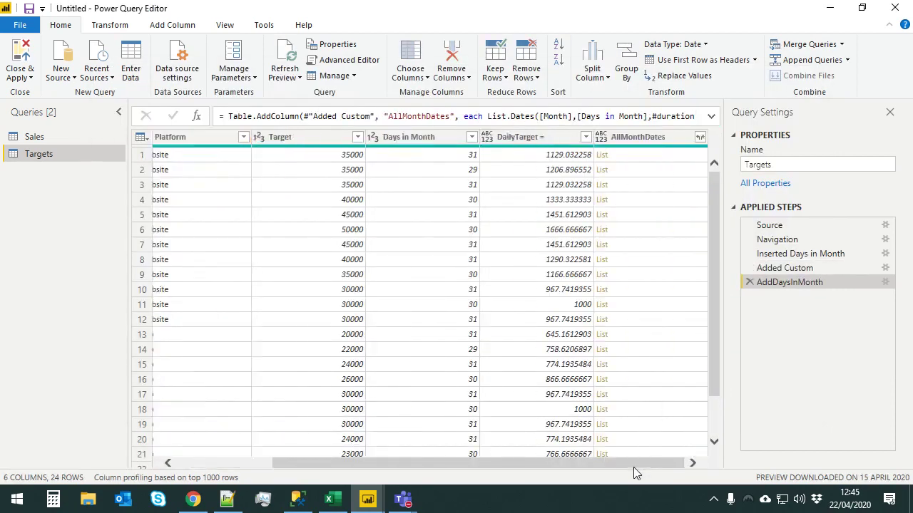
{"action": "left_click", "coordinate": [622, 158]}
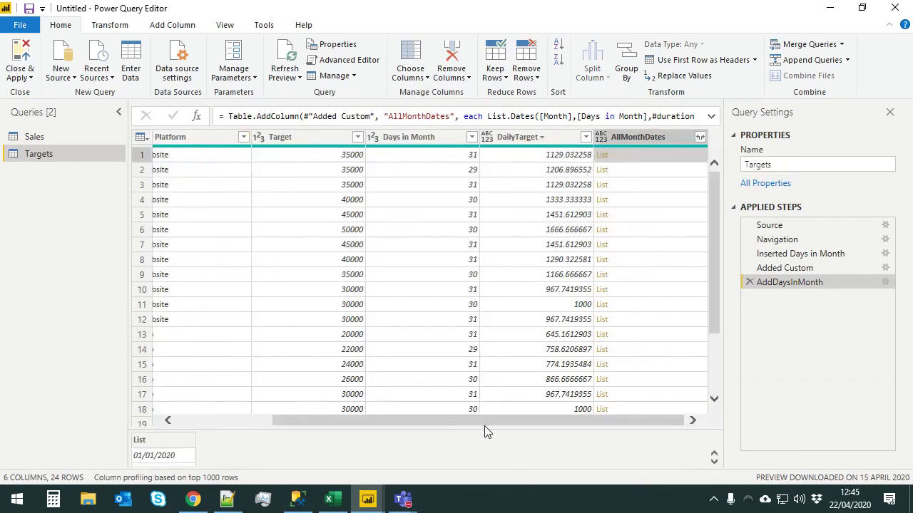
{"action": "left_click_drag", "start_coordinate": [484, 425], "coordinate": [504, 226]}
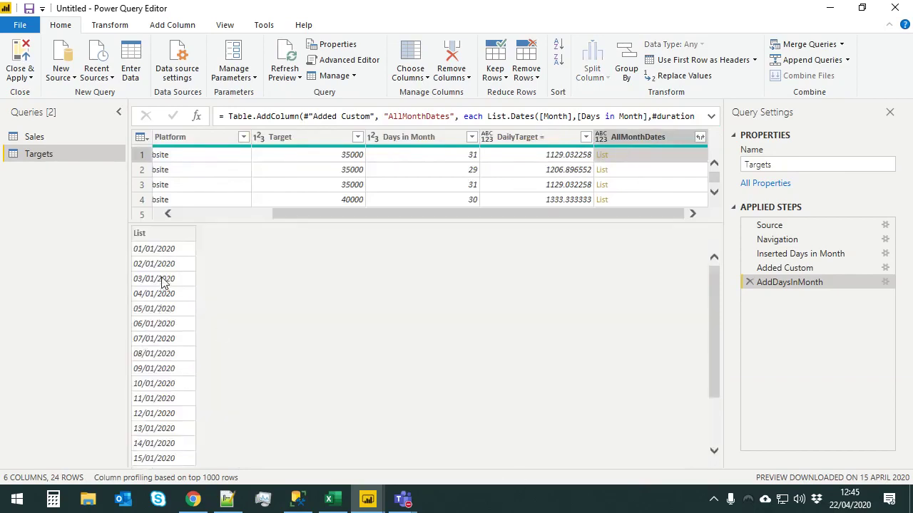
{"action": "scroll", "coordinate": [166, 307], "scroll_direction": "down", "scroll_amount": 2}
{"action": "scroll", "coordinate": [173, 435], "scroll_direction": "up", "scroll_amount": 3}
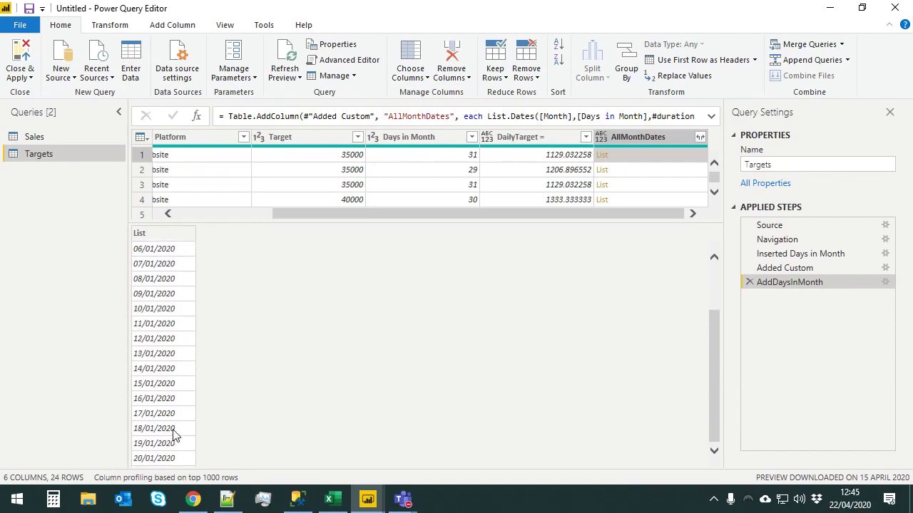
{"action": "mouse_move", "coordinate": [641, 213]}
{"action": "left_mouse_down"}
{"action": "mouse_move", "coordinate": [611, 214]}
{"action": "mouse_move", "coordinate": [651, 212]}
{"action": "left_mouse_up"}
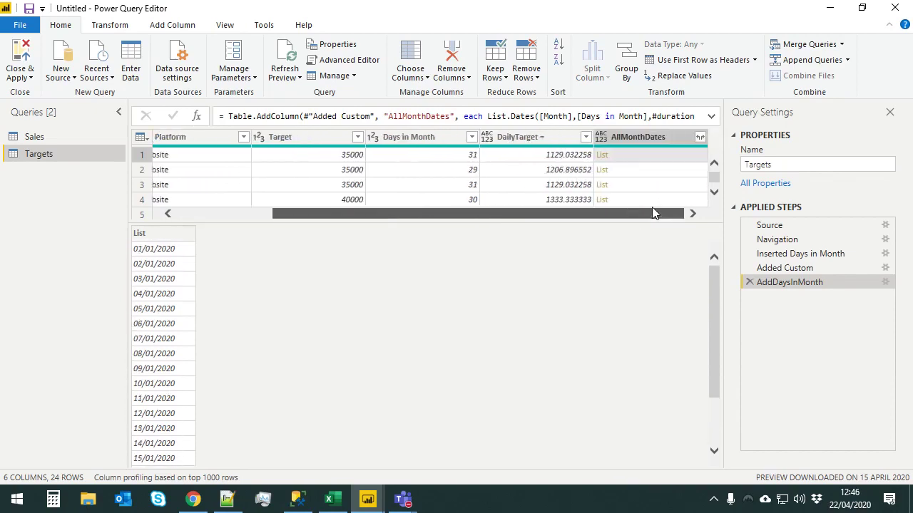
Expand the lists in the AllMonthDates column to new rows
{"action": "left_click", "coordinate": [702, 139]}
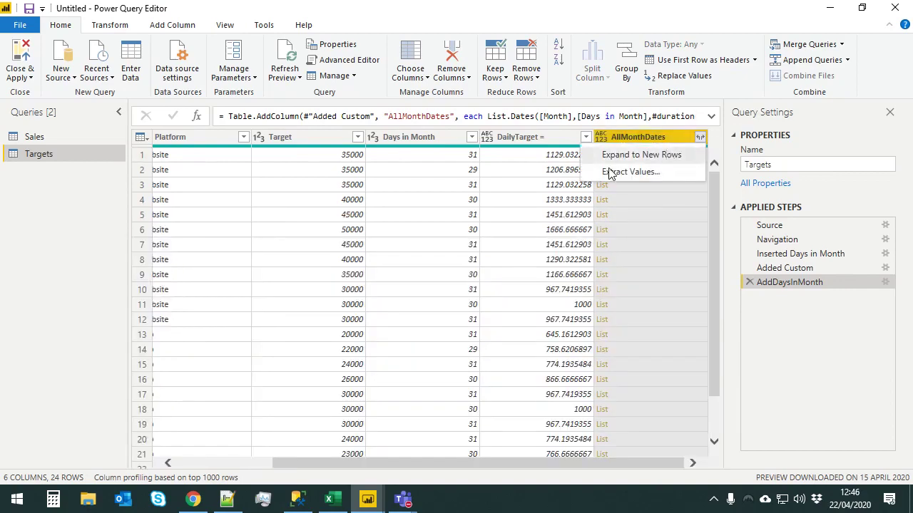
{"action": "left_click", "coordinate": [650, 156]}
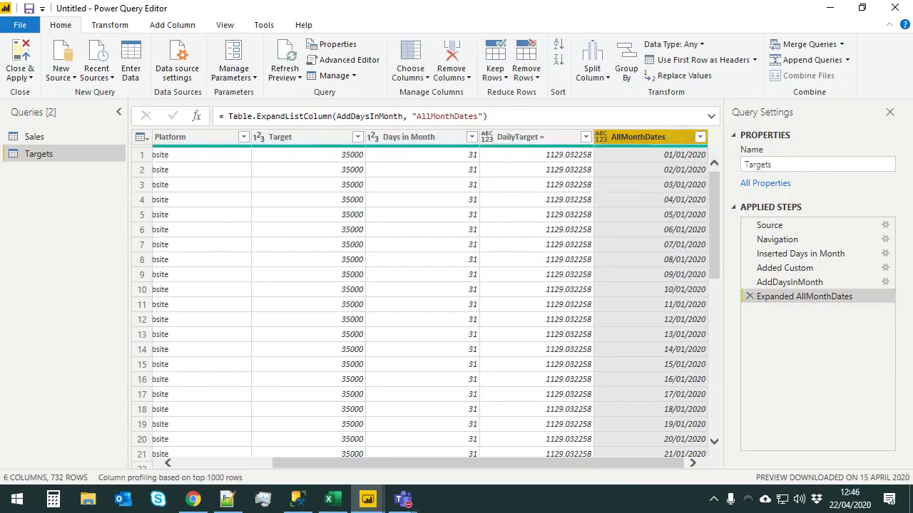
{"action": "left_click", "coordinate": [403, 499]}
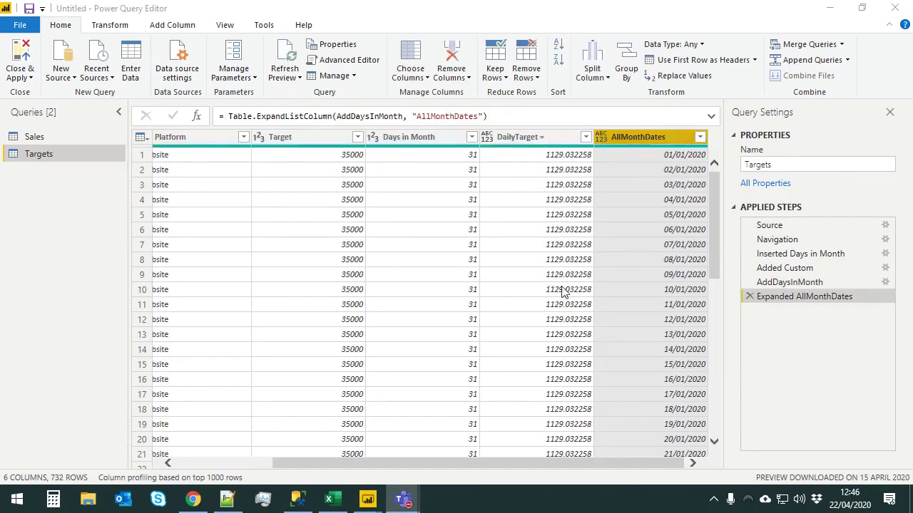
{"action": "left_click", "coordinate": [578, 460]}
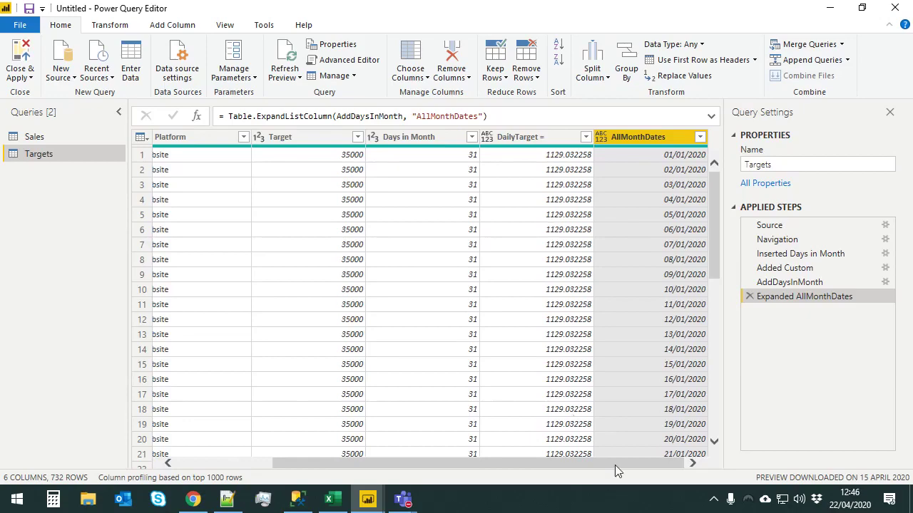
Remove the Month, Target and Days in Month columns from the Targets query
{"action": "left_click_drag", "start_coordinate": [615, 465], "coordinate": [361, 462]}
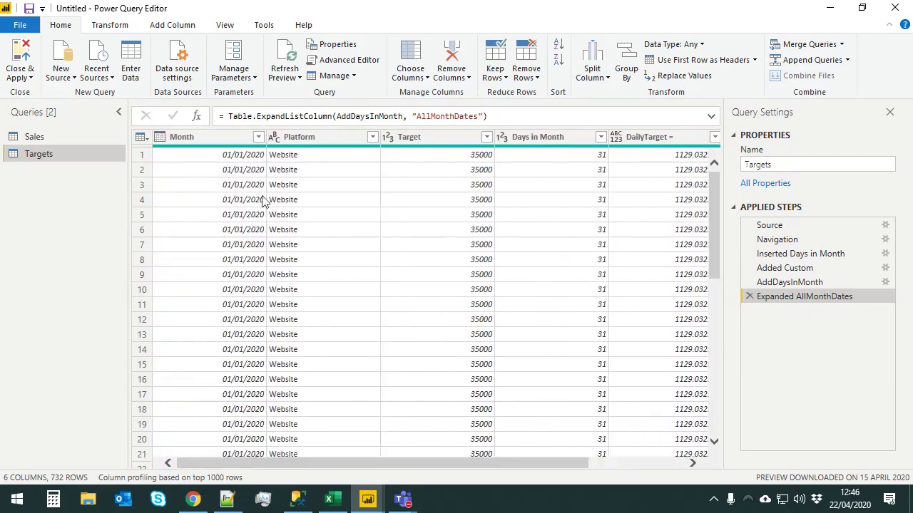
{"action": "left_click", "coordinate": [187, 137]}
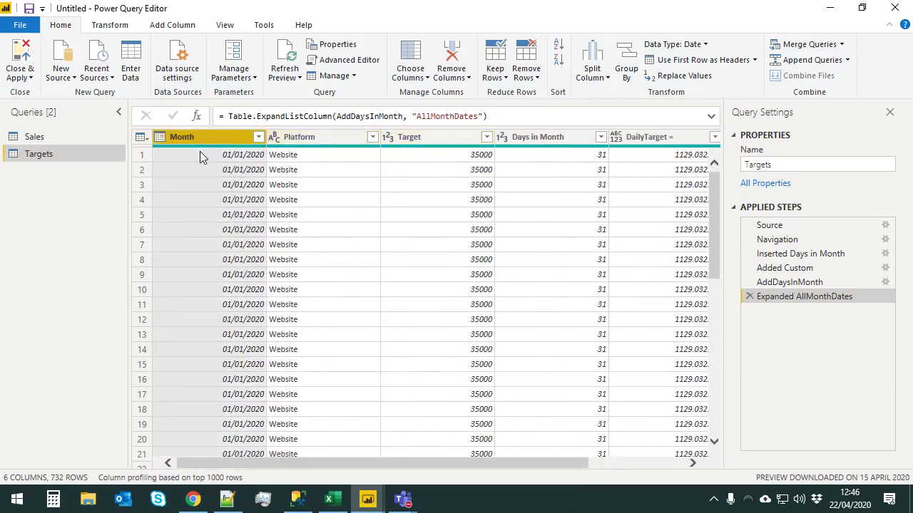
{"action": "left_click", "coordinate": [433, 140], "text": "ctrl"}
{"action": "left_click", "coordinate": [546, 138], "text": "ctrl"}
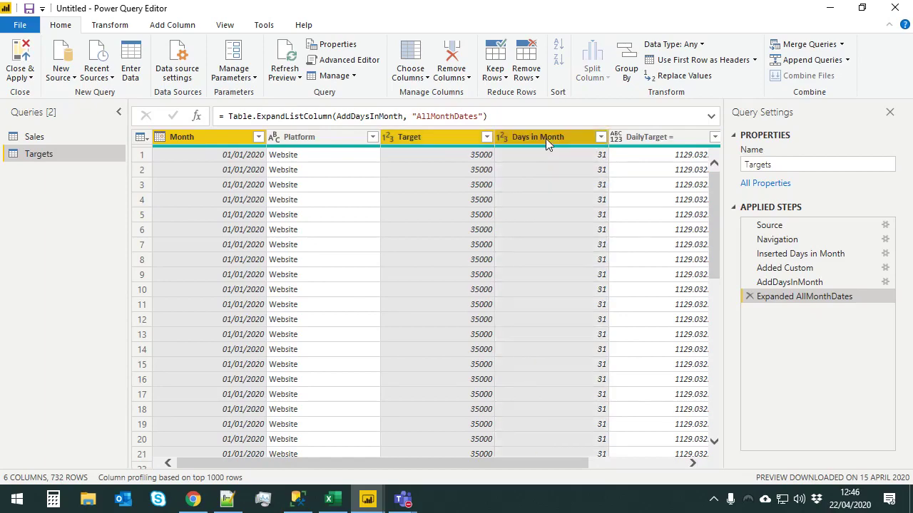
{"action": "right_click", "coordinate": [532, 138]}
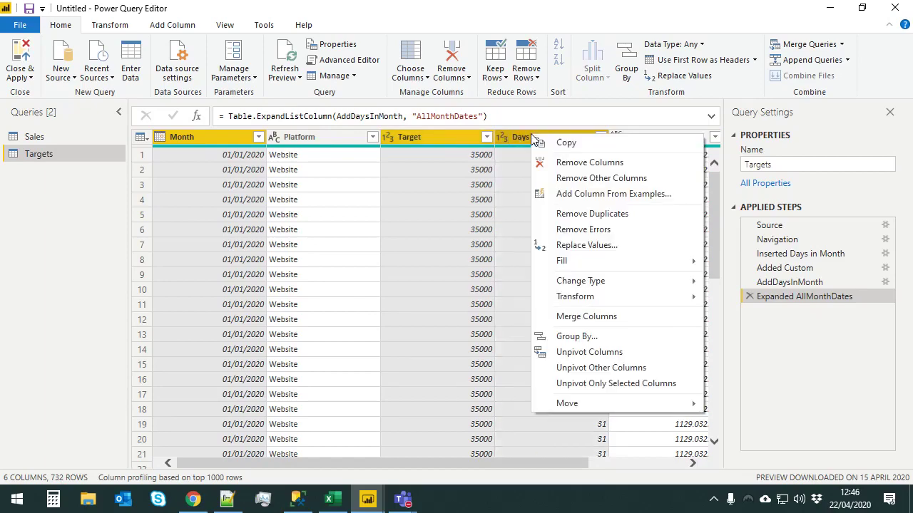
{"action": "left_click", "coordinate": [589, 163]}
Place the AllMonthDates column before Platform and rename it "Date"
{"action": "left_click", "coordinate": [446, 140]}
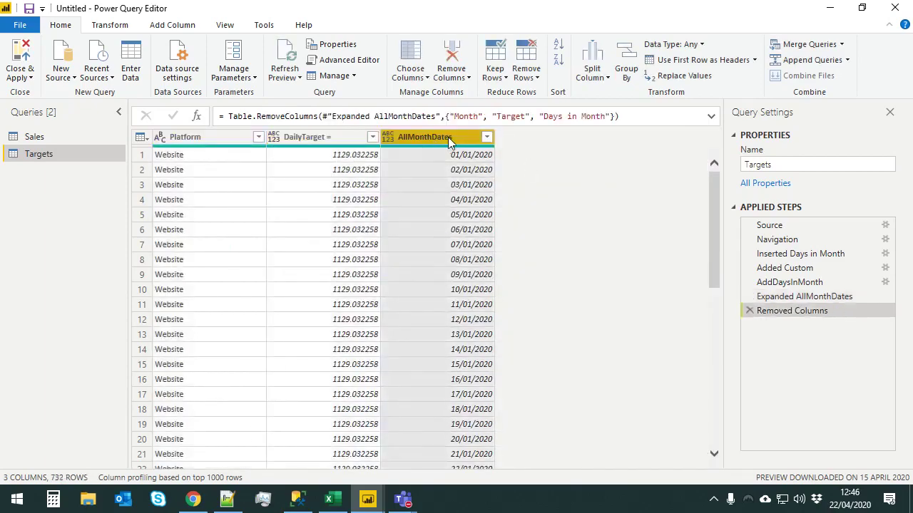
{"action": "left_click_drag", "start_coordinate": [447, 141], "coordinate": [164, 145]}
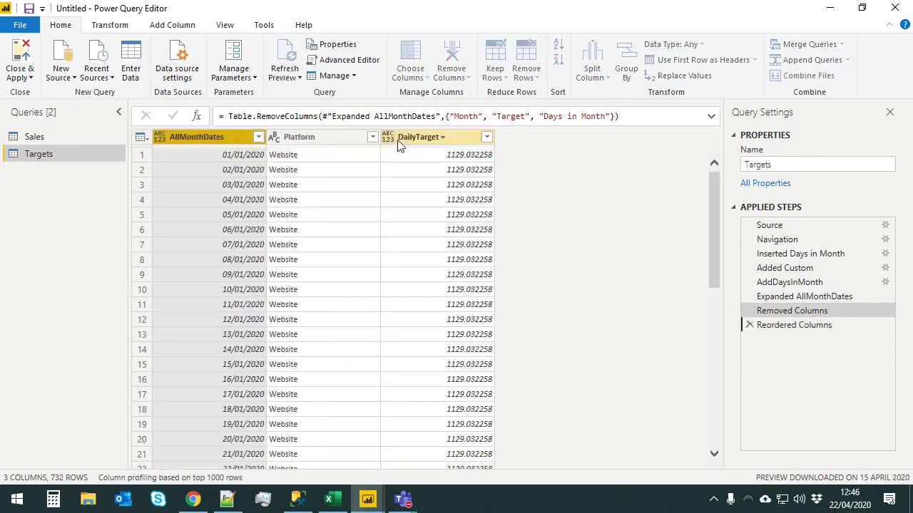
{"action": "double_click", "coordinate": [200, 140]}
{"action": "type", "text": "Date"}
{"action": "key", "text": "Return"}
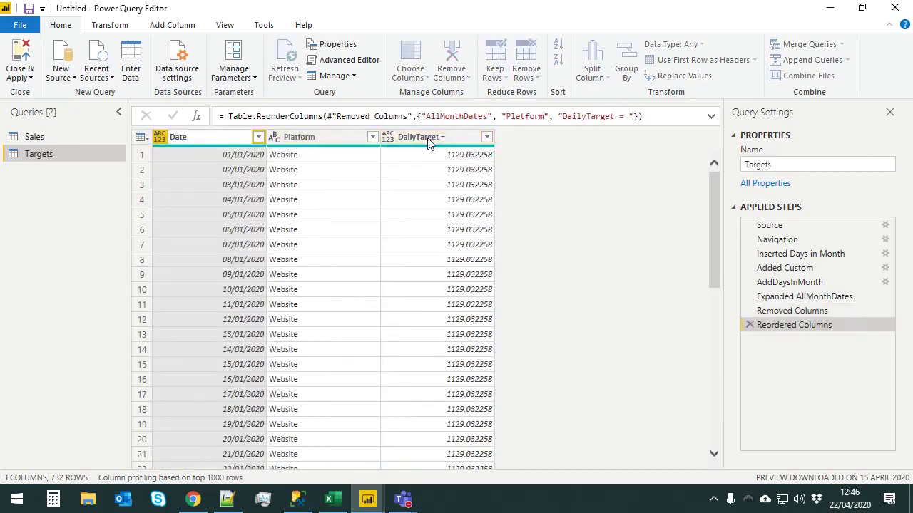
Rename the "DailyTarget = " column as "Target"
{"action": "double_click", "coordinate": [428, 139]}
{"action": "type", "text": "Target"}
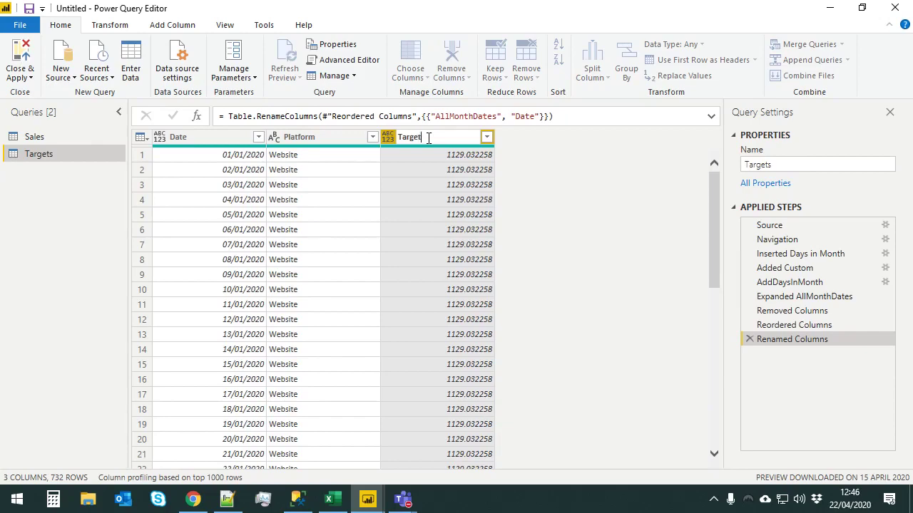
{"action": "key", "text": "Return"}
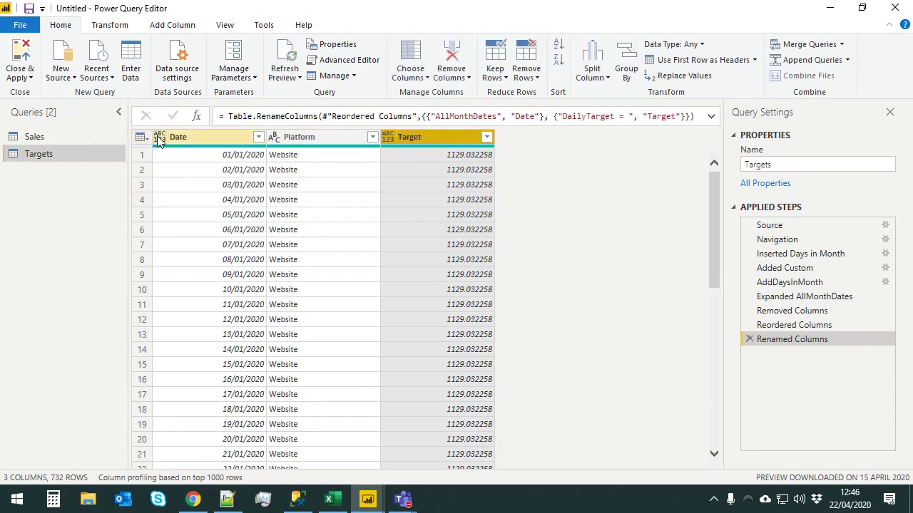
Set the Date column's data type to Date and the Target column's to Decimal Number
{"action": "left_click", "coordinate": [158, 137]}
{"action": "left_click", "coordinate": [232, 241]}
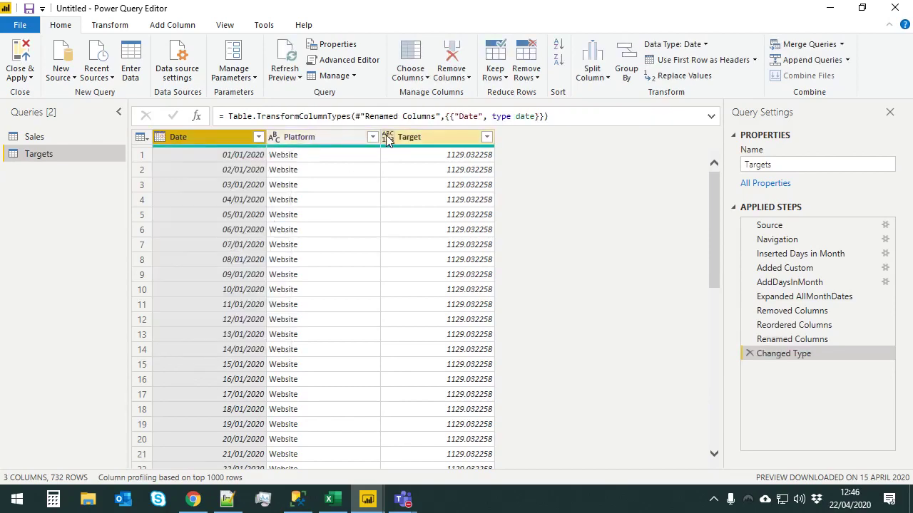
{"action": "left_click", "coordinate": [387, 137]}
{"action": "left_click", "coordinate": [471, 152]}
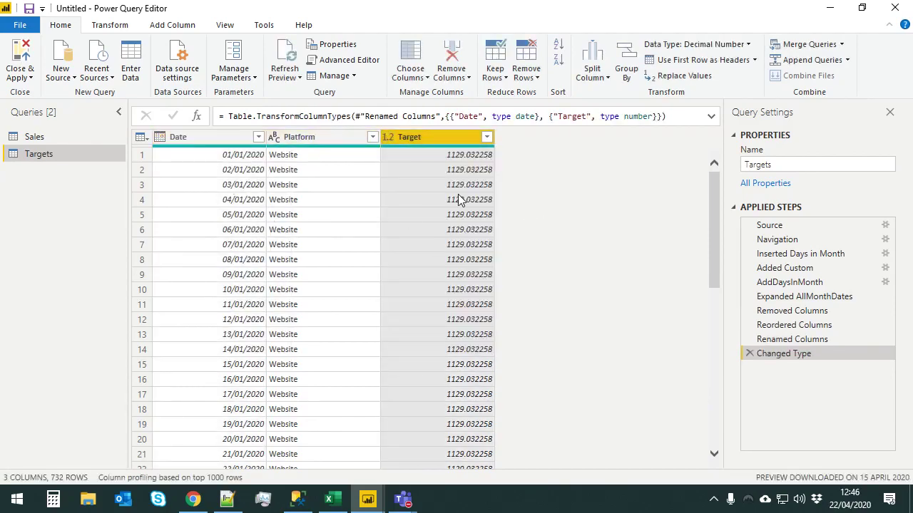
Shrink the cell preview area and look through the daily dates, platforms and targets in the Targets rows
{"action": "left_click", "coordinate": [241, 158]}
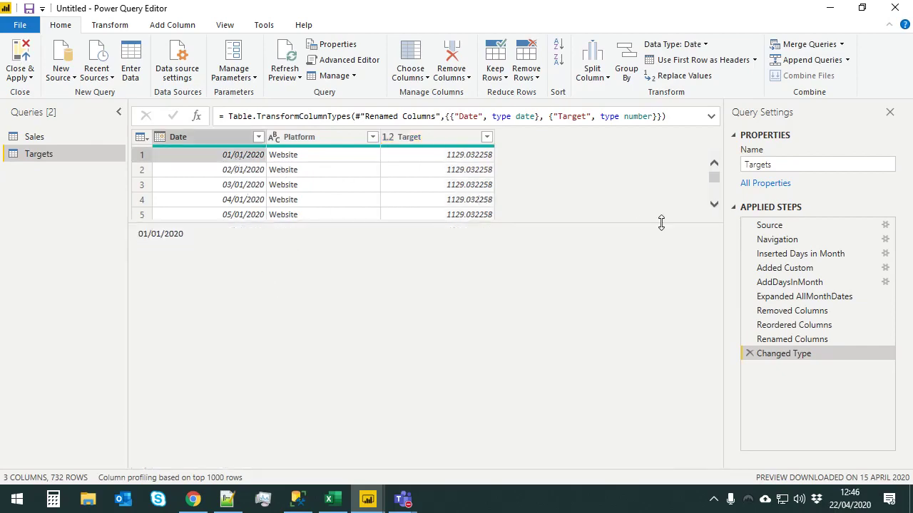
{"action": "left_click_drag", "start_coordinate": [661, 223], "coordinate": [599, 431]}
{"action": "scroll", "coordinate": [456, 267], "scroll_direction": "down", "scroll_amount": 10}
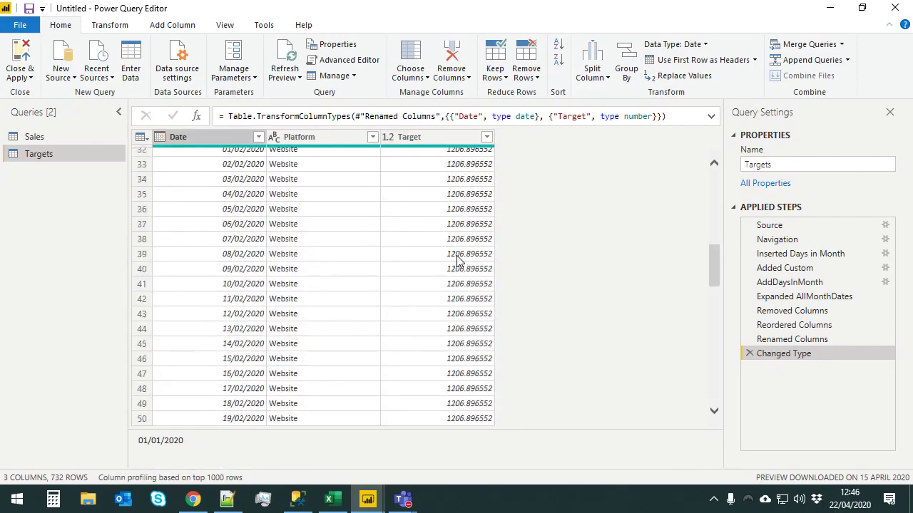
{"action": "scroll", "coordinate": [387, 278], "scroll_direction": "down", "scroll_amount": 14}
{"action": "scroll", "coordinate": [387, 278], "scroll_direction": "up", "scroll_amount": 15}
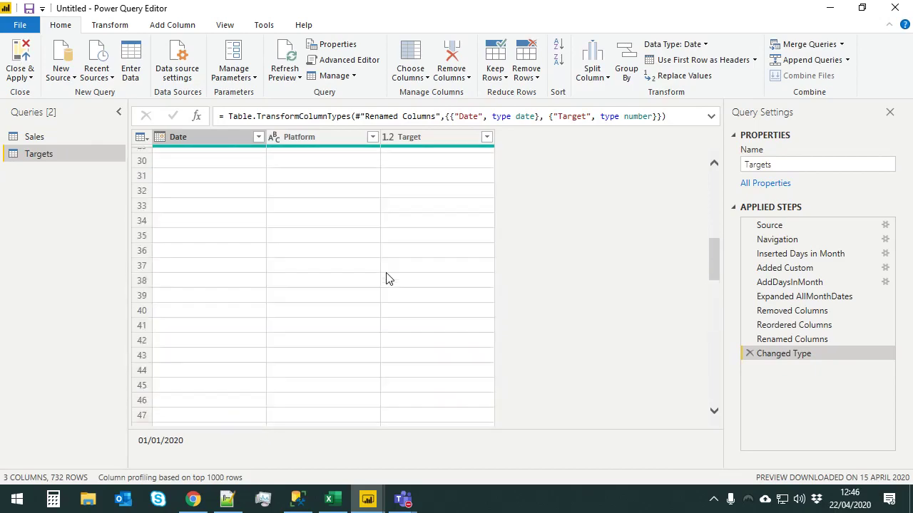
{"action": "scroll", "coordinate": [387, 279], "scroll_direction": "up", "scroll_amount": 10}
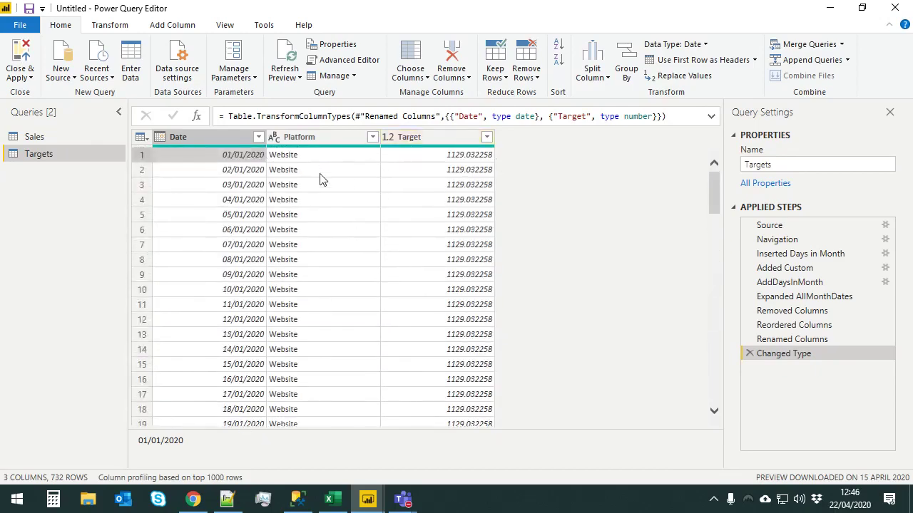
Close the query editor with the changes applied, and show the report's data model
{"action": "left_click", "coordinate": [895, 8]}
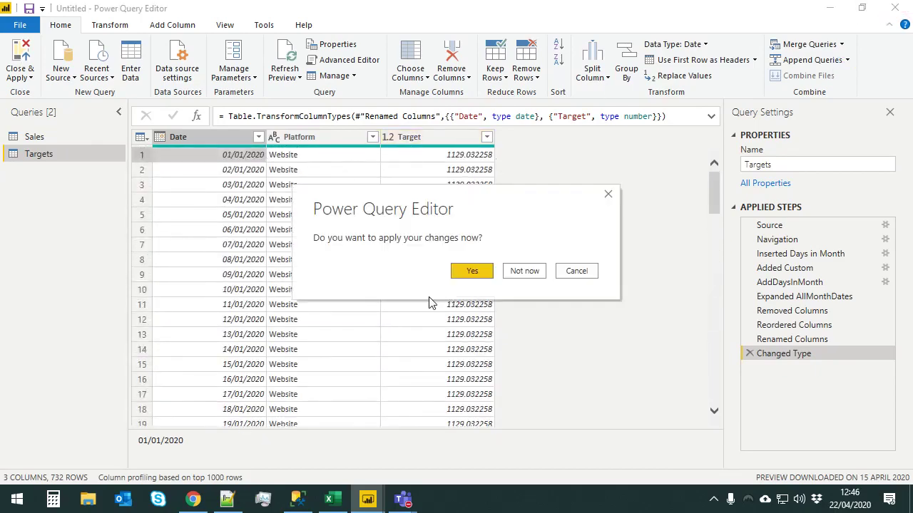
{"action": "left_click", "coordinate": [473, 272]}
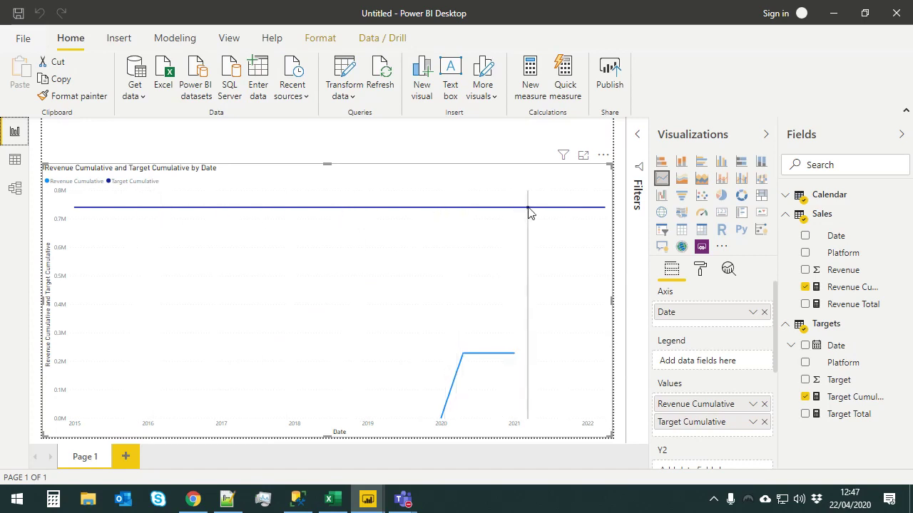
{"action": "left_click", "coordinate": [15, 187]}
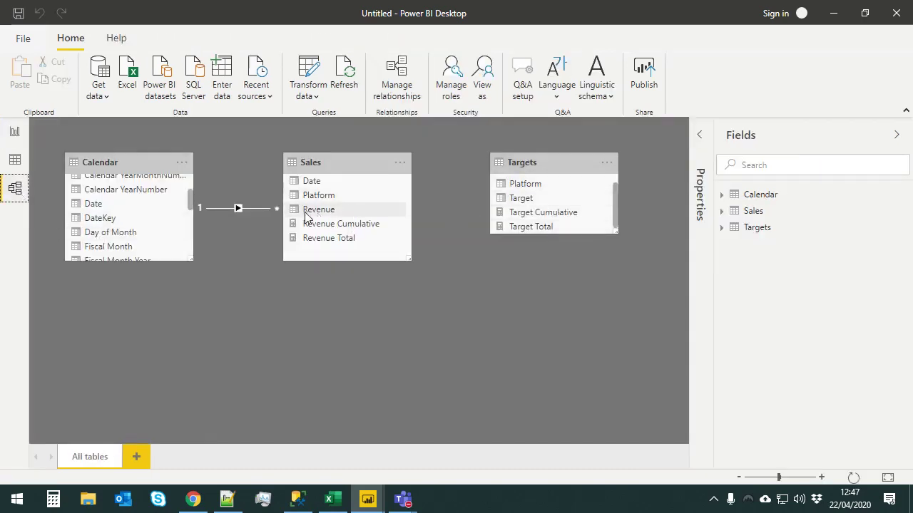
Arrange the Calendar table between Sales and Targets in the model, and relate Calendar to Targets by Date
{"action": "left_click_drag", "start_coordinate": [306, 184], "coordinate": [342, 185]}
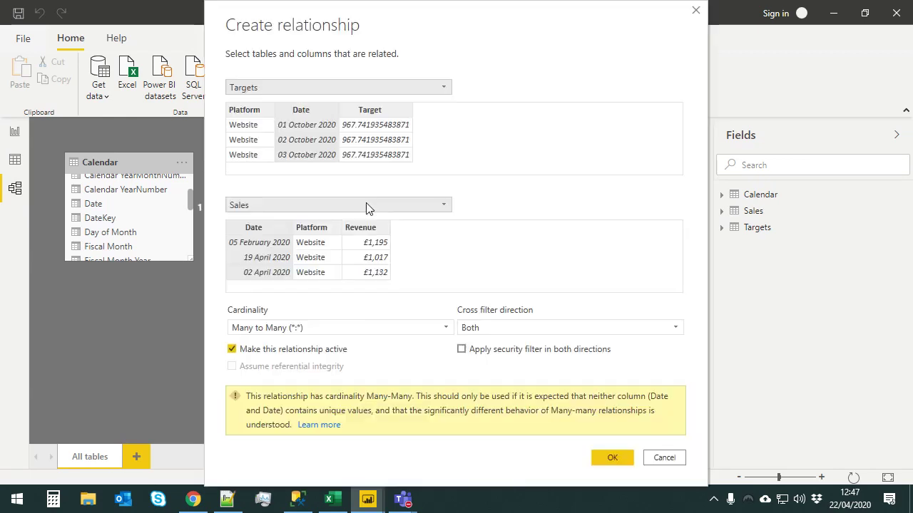
{"action": "left_click", "coordinate": [668, 460]}
{"action": "left_click_drag", "start_coordinate": [104, 162], "coordinate": [476, 294]}
{"action": "left_click_drag", "start_coordinate": [359, 162], "coordinate": [210, 177]}
{"action": "left_click_drag", "start_coordinate": [450, 283], "coordinate": [381, 159]}
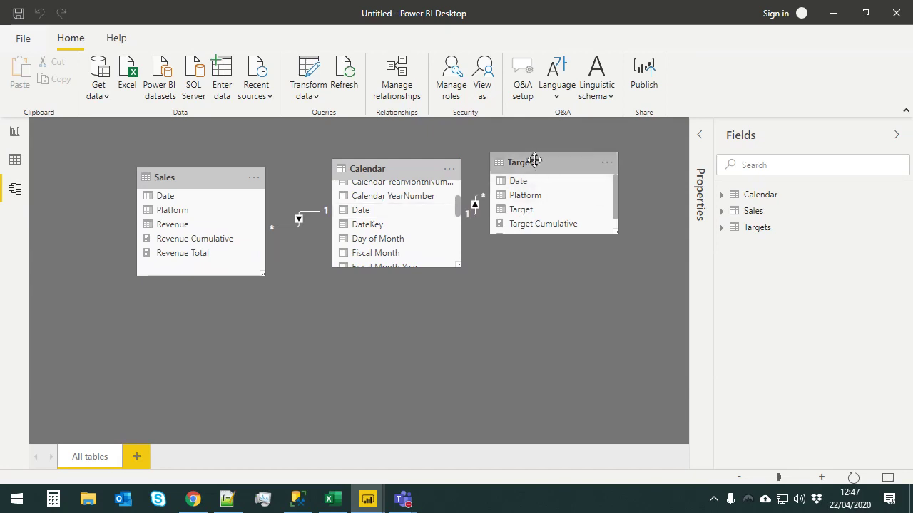
Move the Targets table further from Calendar in the model, and narrow the cumulative line chart on the report page
{"action": "left_click_drag", "start_coordinate": [534, 157], "coordinate": [583, 209]}
{"action": "left_click", "coordinate": [15, 133]}
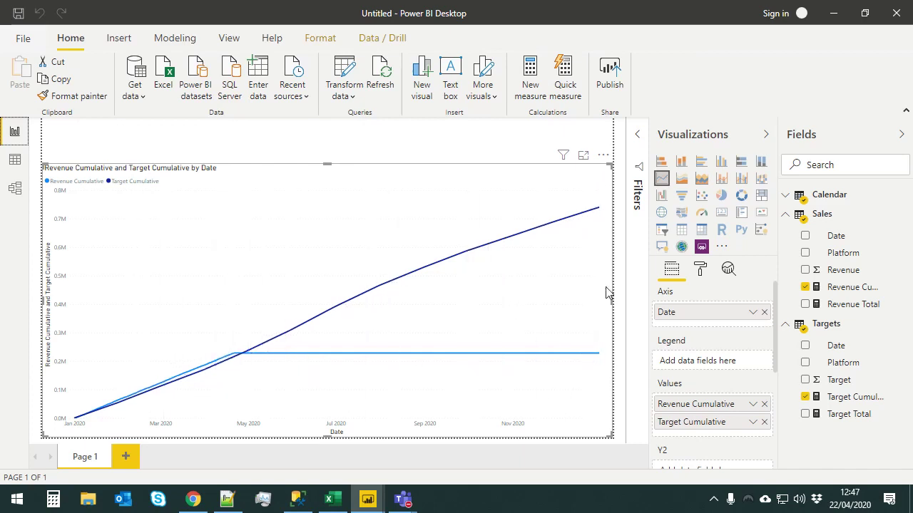
{"action": "left_click_drag", "start_coordinate": [607, 300], "coordinate": [496, 300]}
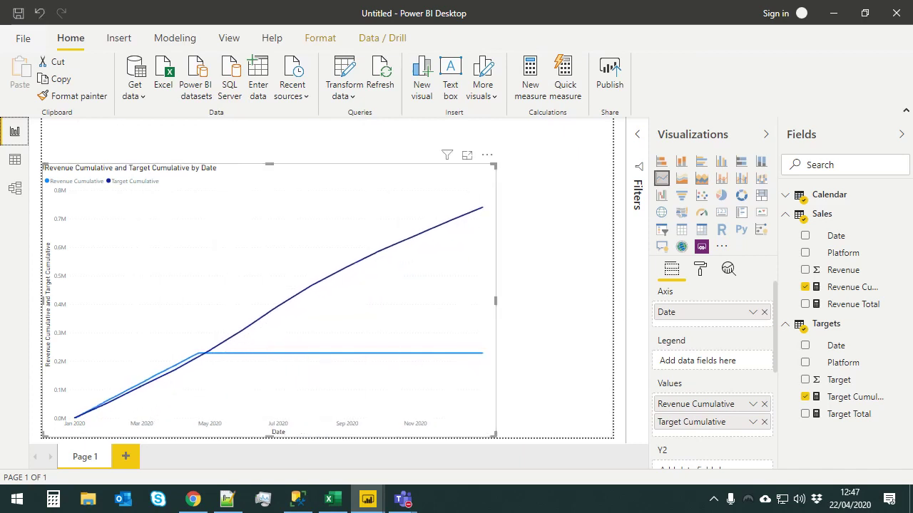
Look through the Platform values in the Sales table's data, and return to the report page
{"action": "left_click", "coordinate": [17, 162]}
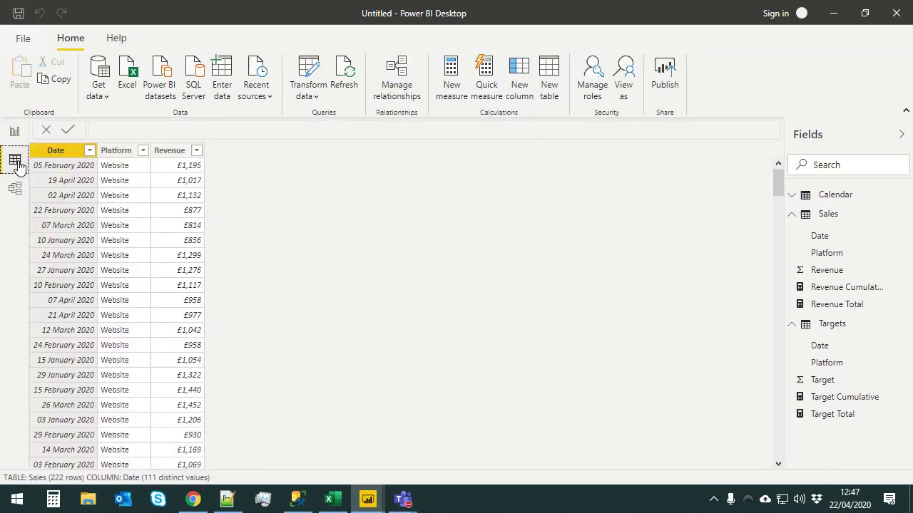
{"action": "left_click", "coordinate": [117, 151]}
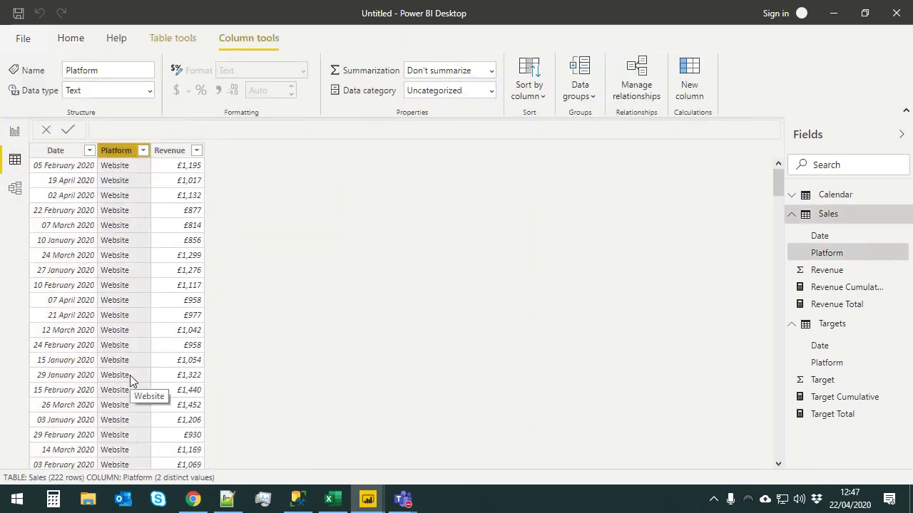
{"action": "scroll", "coordinate": [150, 307], "scroll_direction": "down", "scroll_amount": 5}
{"action": "scroll", "coordinate": [149, 311], "scroll_direction": "down", "scroll_amount": 20}
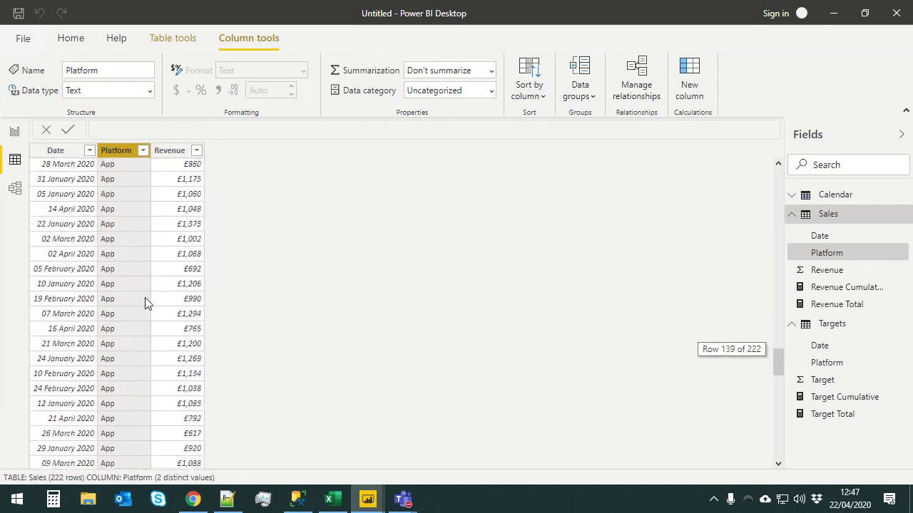
{"action": "left_click", "coordinate": [14, 133]}
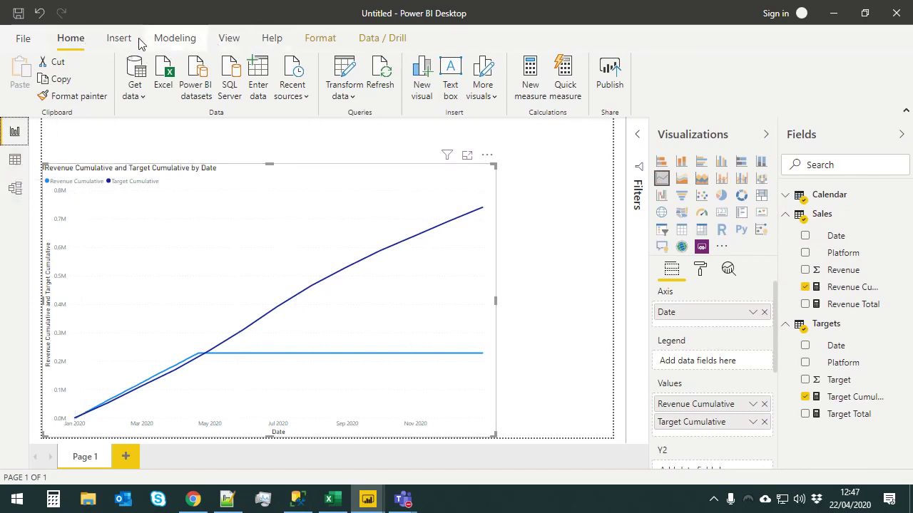
Open the query editor and load second copies of the Sales and Targets tables from the recent source localhost: PowerBI
{"action": "left_click", "coordinate": [168, 39]}
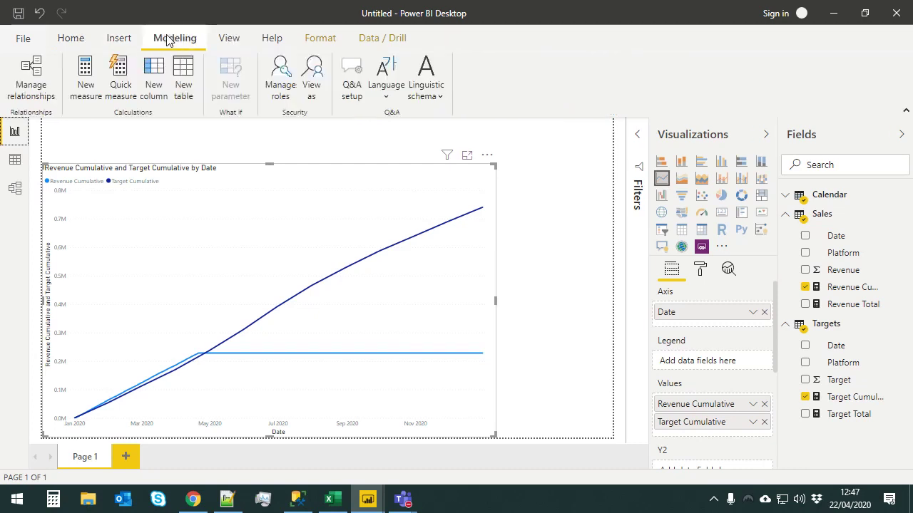
{"action": "left_click", "coordinate": [71, 37]}
{"action": "left_click", "coordinate": [343, 95]}
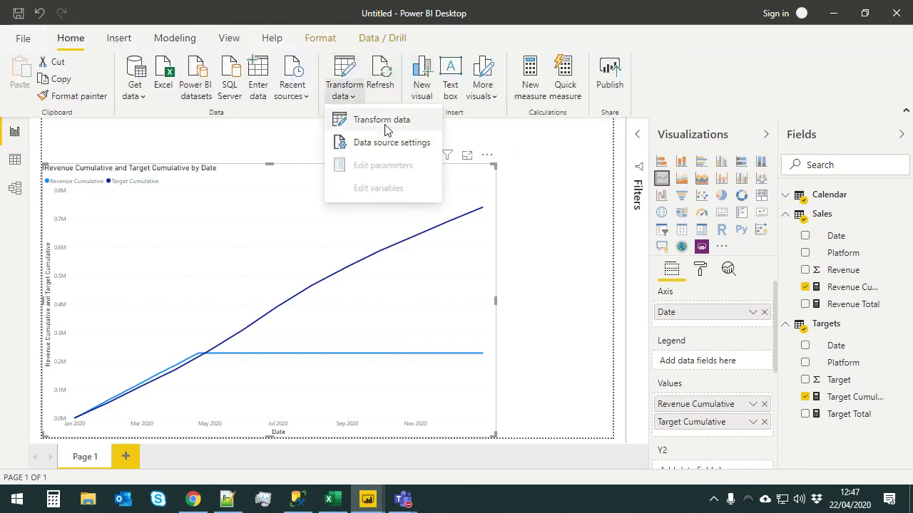
{"action": "left_click", "coordinate": [378, 120]}
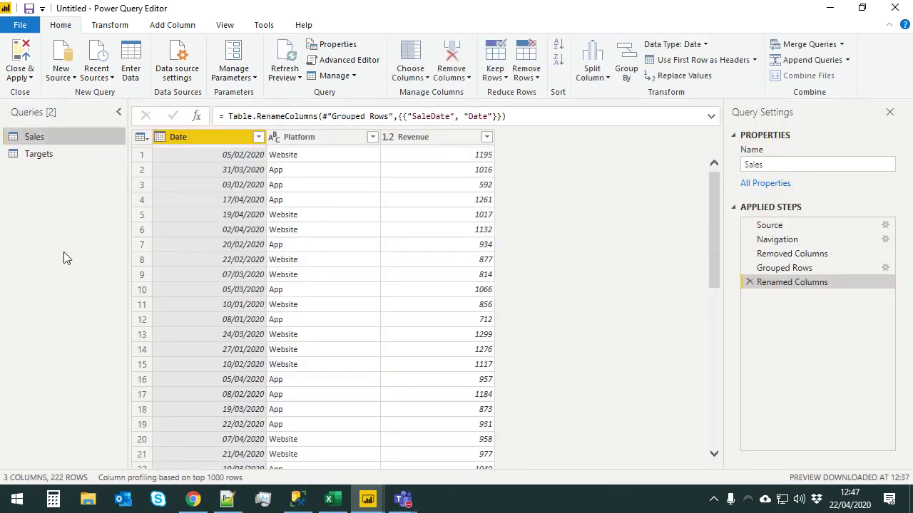
{"action": "left_click", "coordinate": [103, 80]}
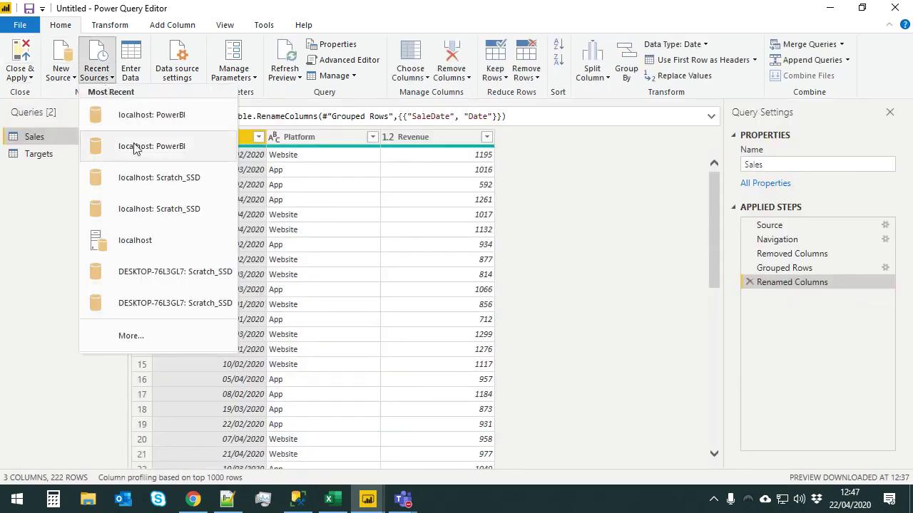
{"action": "left_click", "coordinate": [142, 115]}
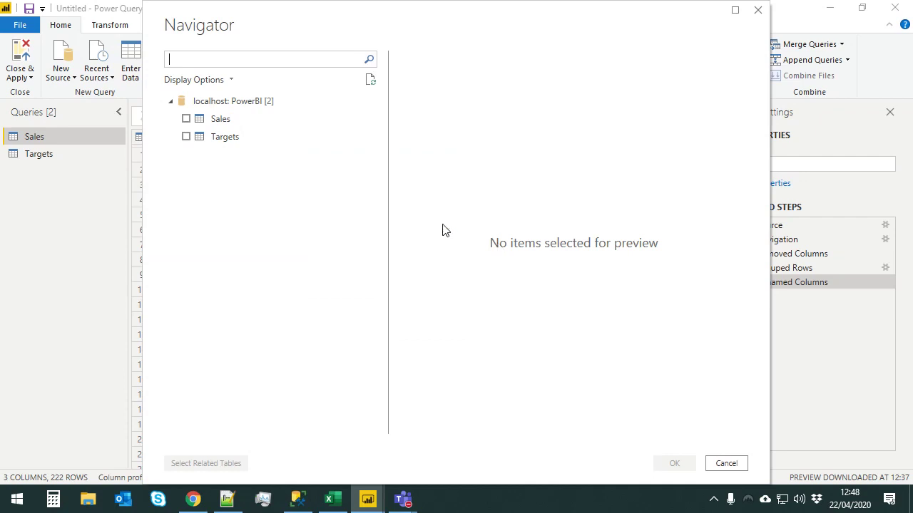
{"action": "left_click", "coordinate": [186, 119]}
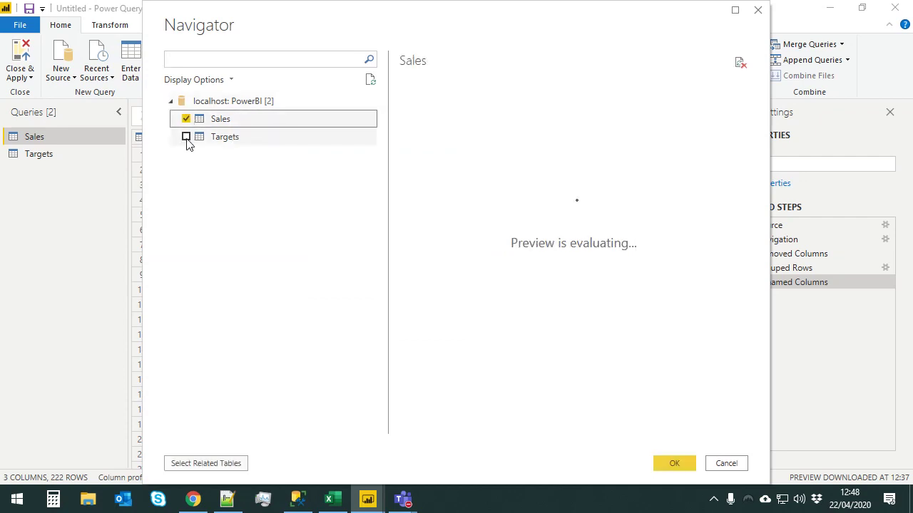
{"action": "left_click", "coordinate": [186, 137]}
{"action": "left_click", "coordinate": [675, 464]}
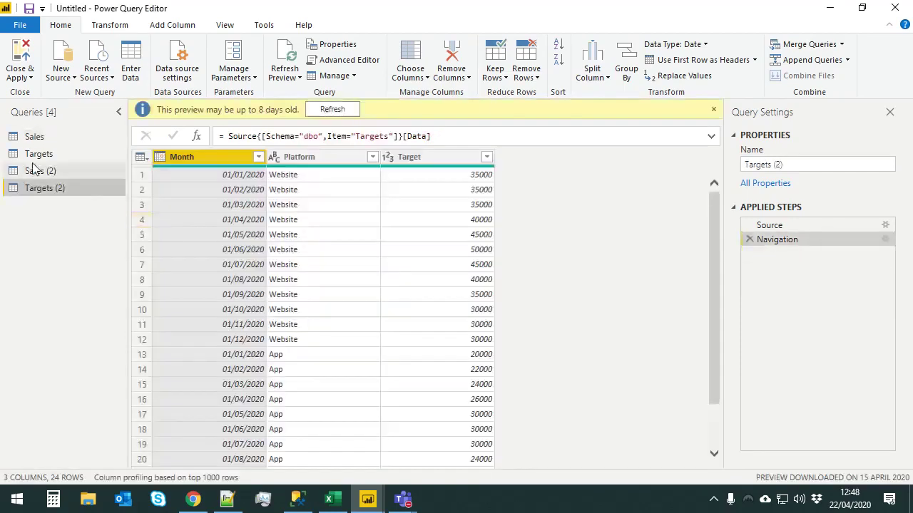
Compare the previews of the Sales (2) and Targets (2) queries
{"action": "left_click", "coordinate": [54, 171]}
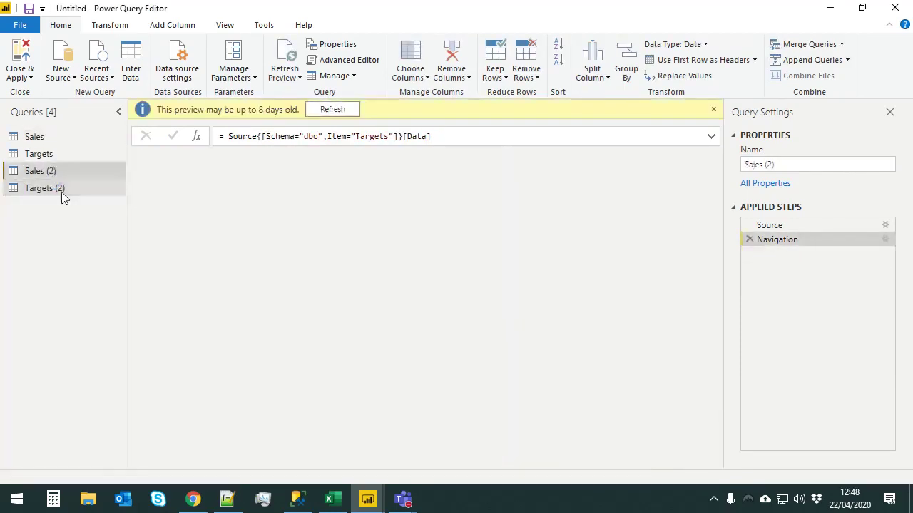
{"action": "left_click", "coordinate": [61, 188]}
{"action": "left_click", "coordinate": [53, 171]}
{"action": "left_click", "coordinate": [57, 187]}
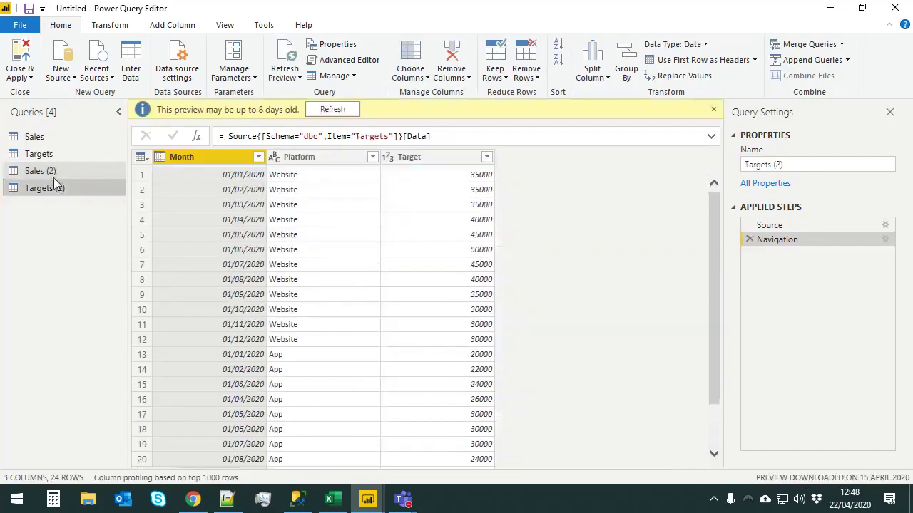
Group the Sales (2) query by Platform with a row count, and remove the resulting Count column
{"action": "left_click", "coordinate": [53, 172]}
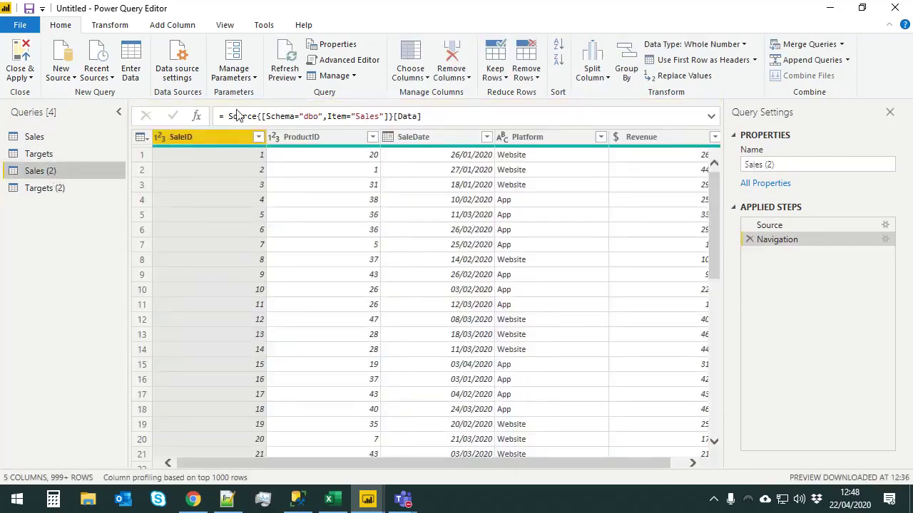
{"action": "left_click", "coordinate": [541, 139]}
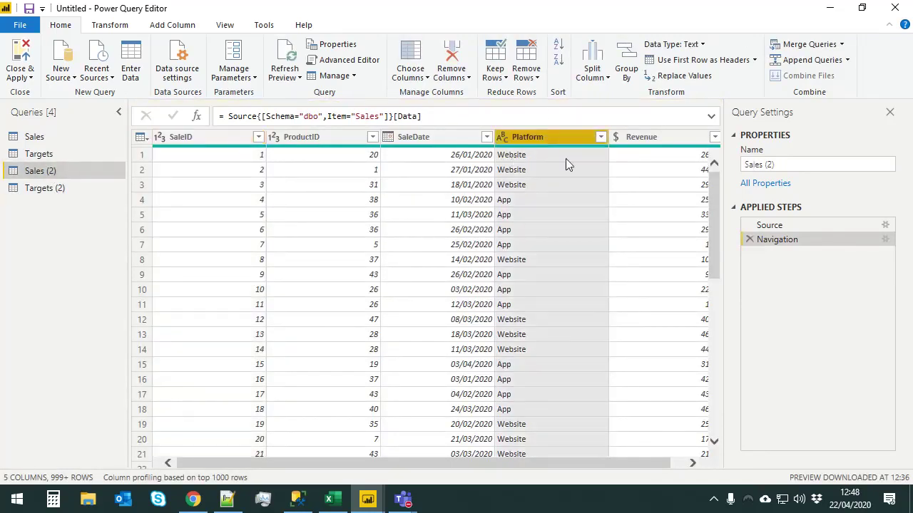
{"action": "left_click", "coordinate": [627, 68]}
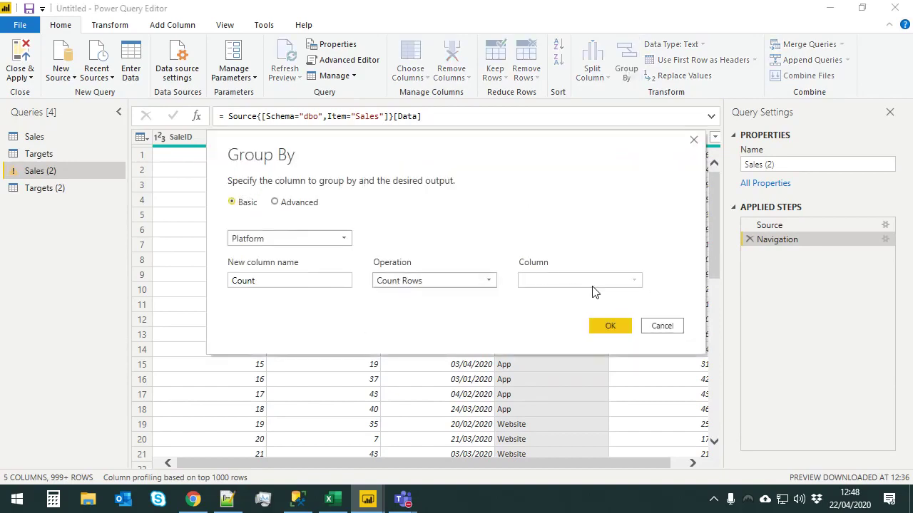
{"action": "left_click", "coordinate": [609, 326]}
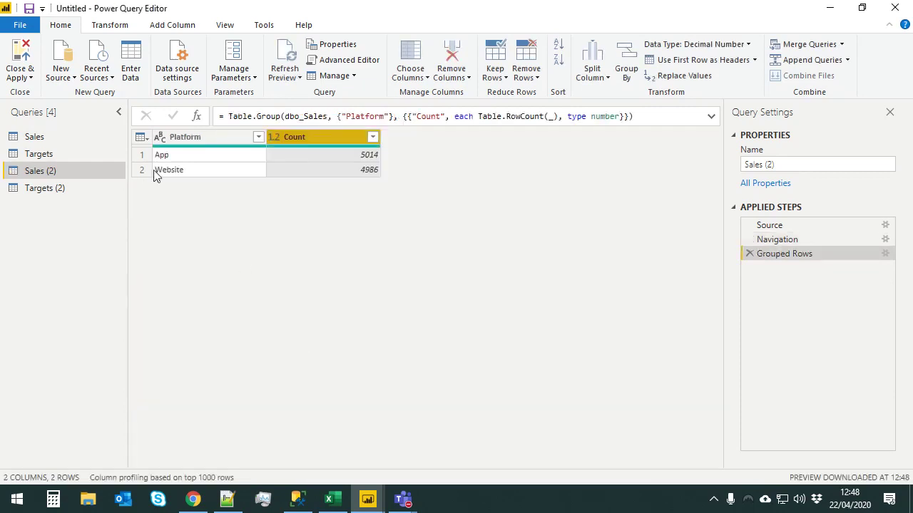
{"action": "right_click", "coordinate": [326, 135]}
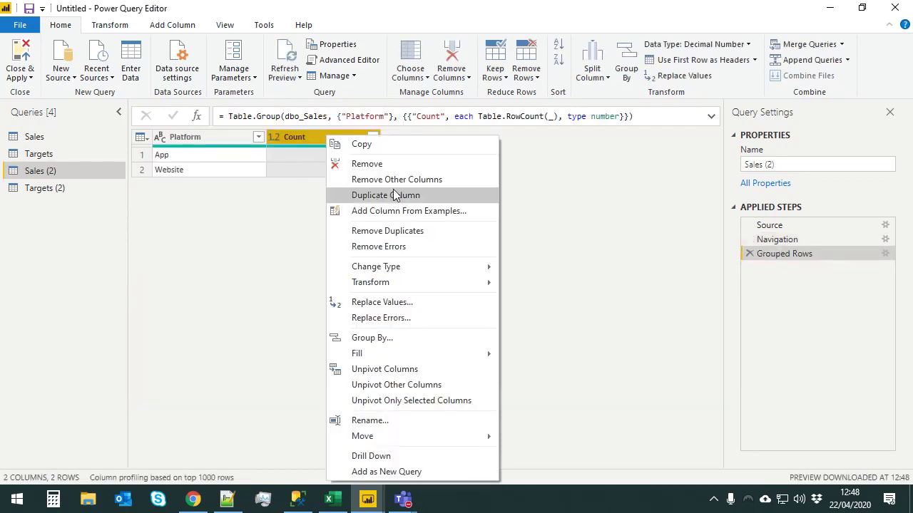
{"action": "left_click", "coordinate": [337, 165]}
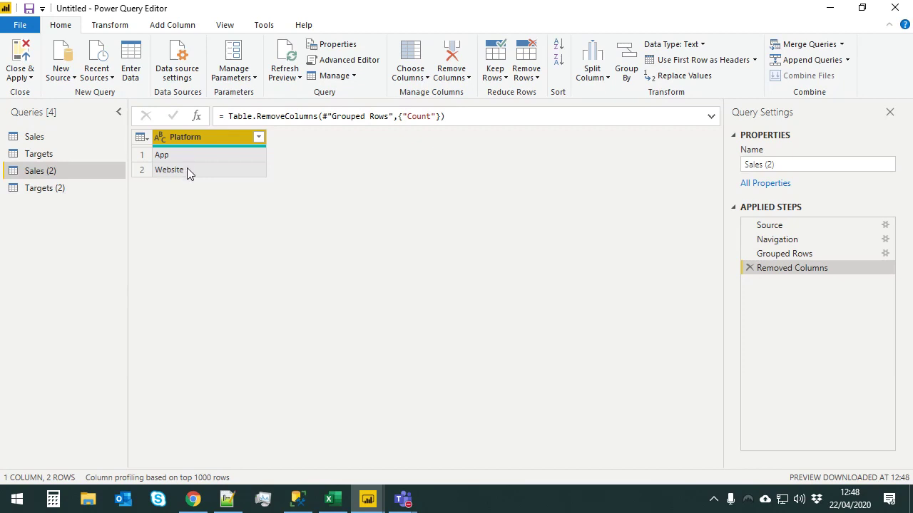
Remove the Month and Target columns from the Targets (2) query, and remove the duplicates in Platform
{"action": "left_click", "coordinate": [35, 189]}
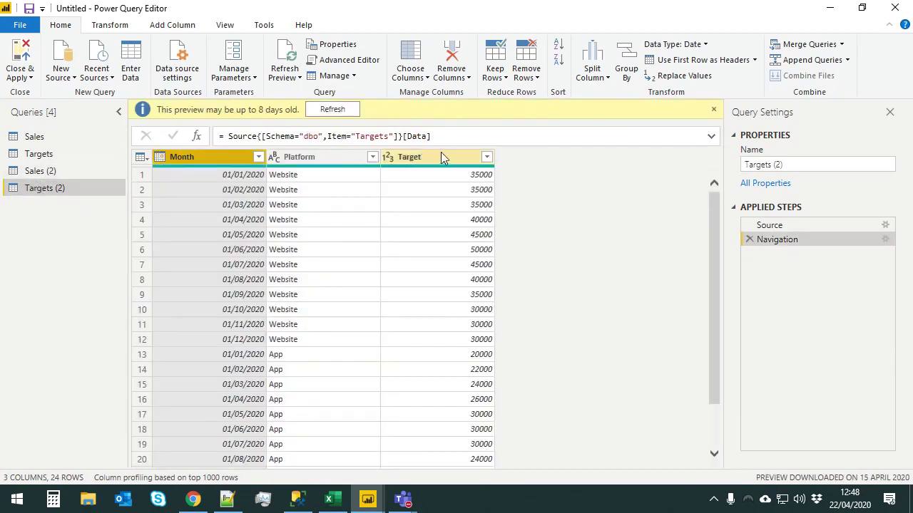
{"action": "left_click", "coordinate": [423, 158], "text": "ctrl"}
{"action": "right_click", "coordinate": [423, 158]}
{"action": "left_click", "coordinate": [490, 189]}
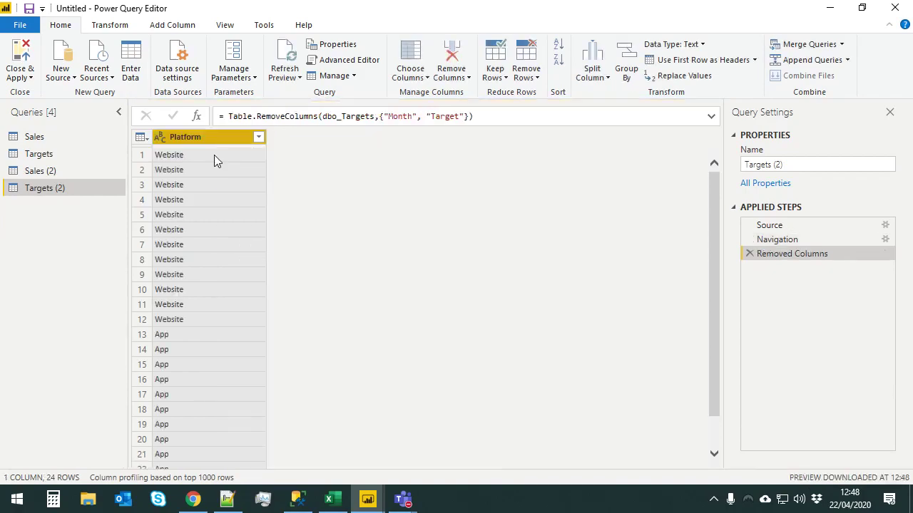
{"action": "right_click", "coordinate": [187, 140]}
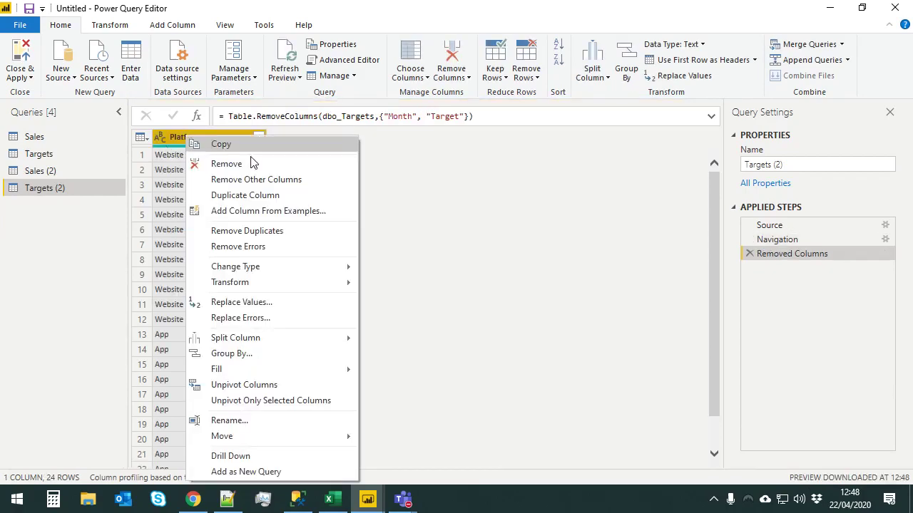
{"action": "left_click", "coordinate": [298, 231]}
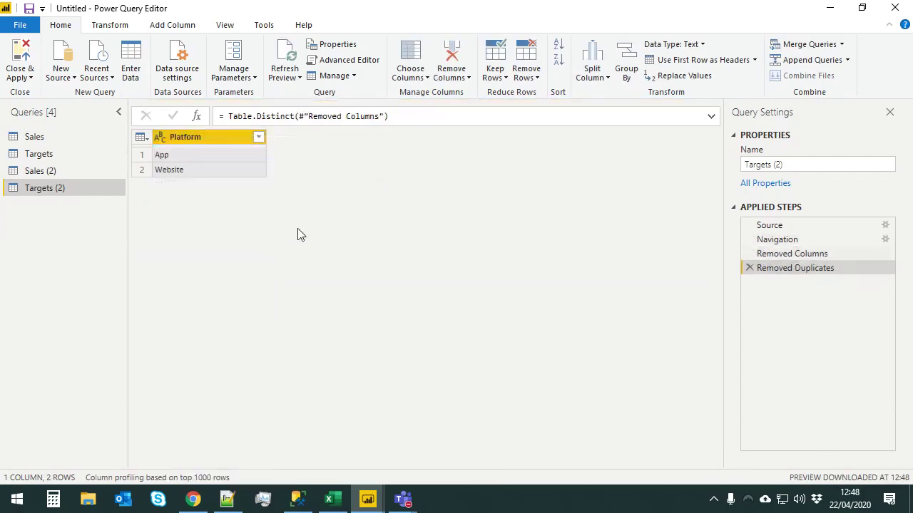
Compare the Platform lists of the Sales (2) and Targets (2) queries
{"action": "left_click", "coordinate": [59, 175]}
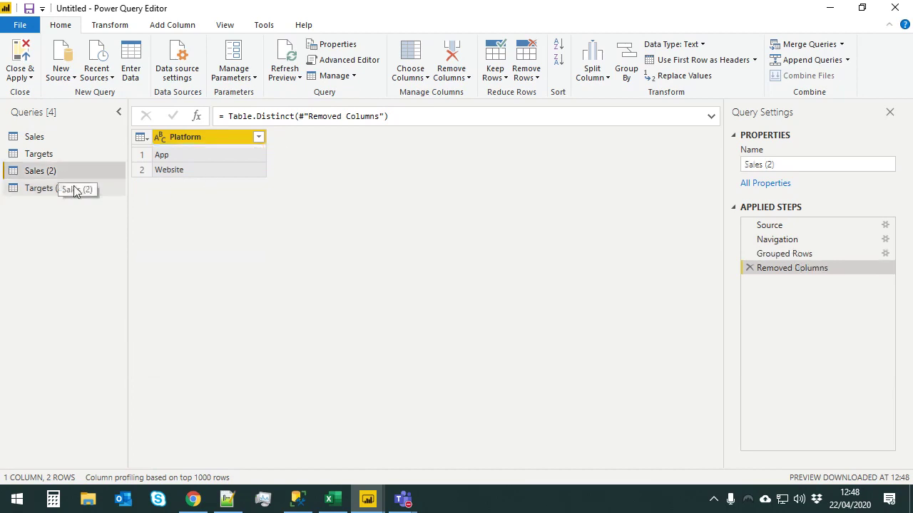
{"action": "left_click", "coordinate": [74, 186]}
{"action": "left_click", "coordinate": [73, 174]}
{"action": "left_click", "coordinate": [75, 183]}
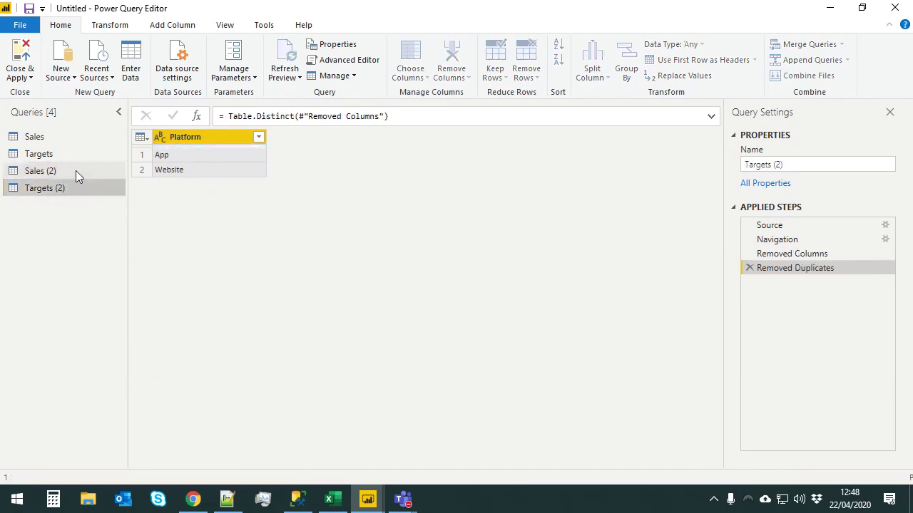
{"action": "left_click", "coordinate": [76, 171]}
{"action": "left_click", "coordinate": [76, 187]}
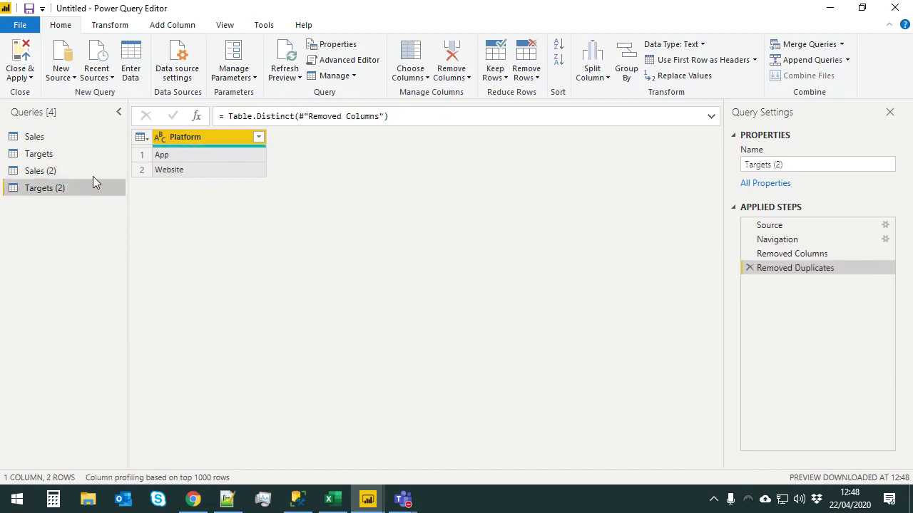
Examine the native query behind the Removed Duplicates step of Targets (2), and close it
{"action": "right_click", "coordinate": [786, 268]}
{"action": "left_click", "coordinate": [846, 423]}
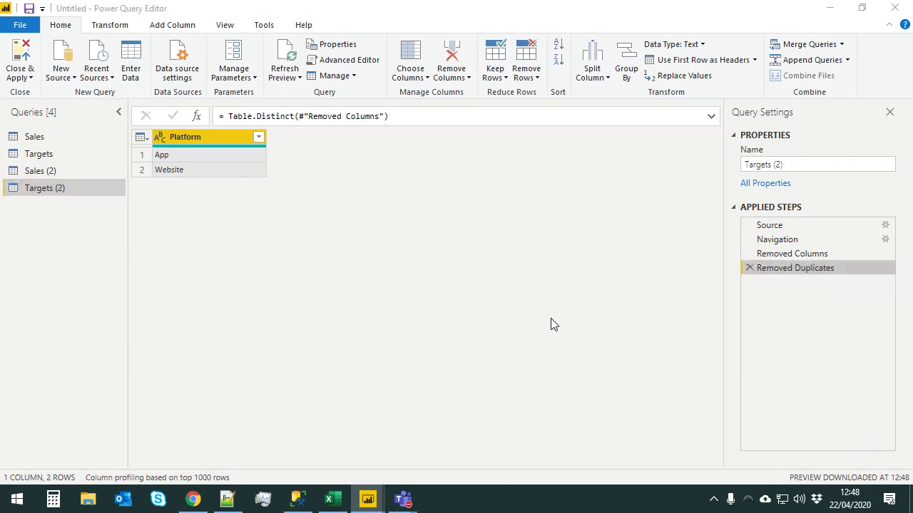
{"action": "left_click_drag", "start_coordinate": [410, 104], "coordinate": [152, 81]}
{"action": "left_click", "coordinate": [333, 97]}
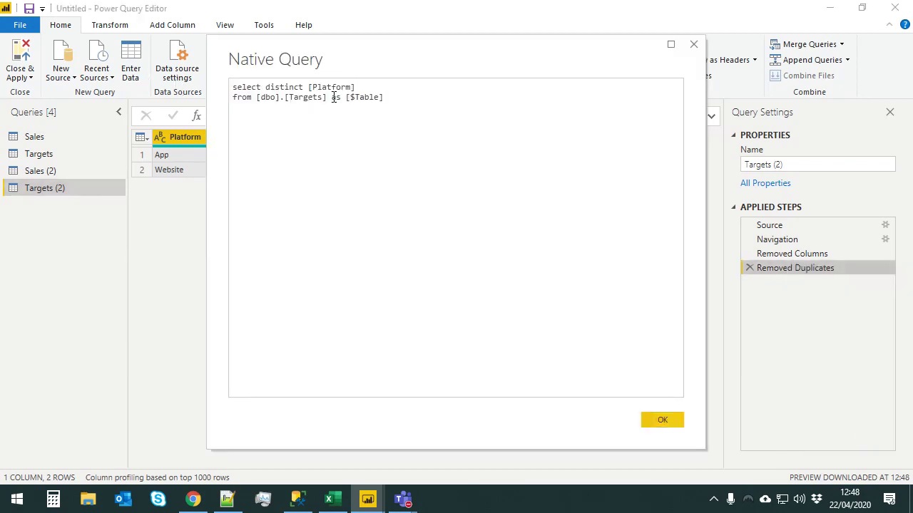
{"action": "left_click_drag", "start_coordinate": [398, 100], "coordinate": [151, 82]}
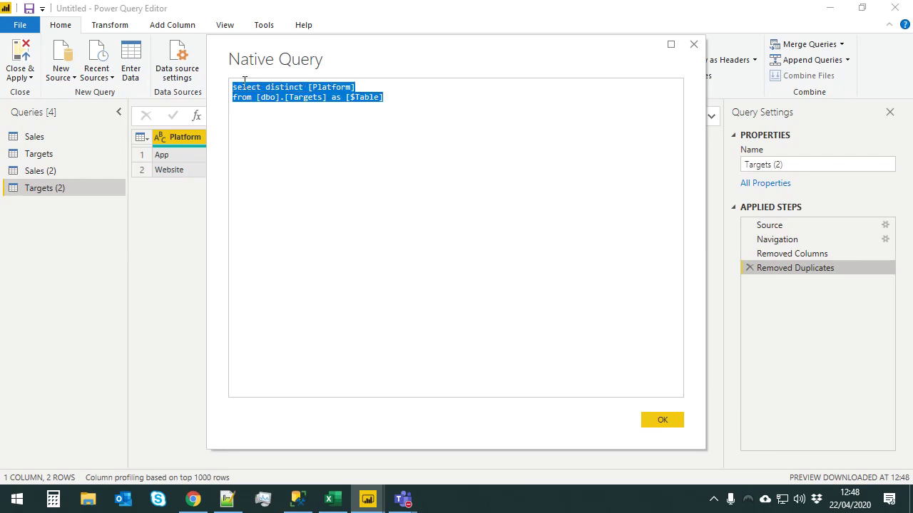
{"action": "left_click", "coordinate": [670, 420]}
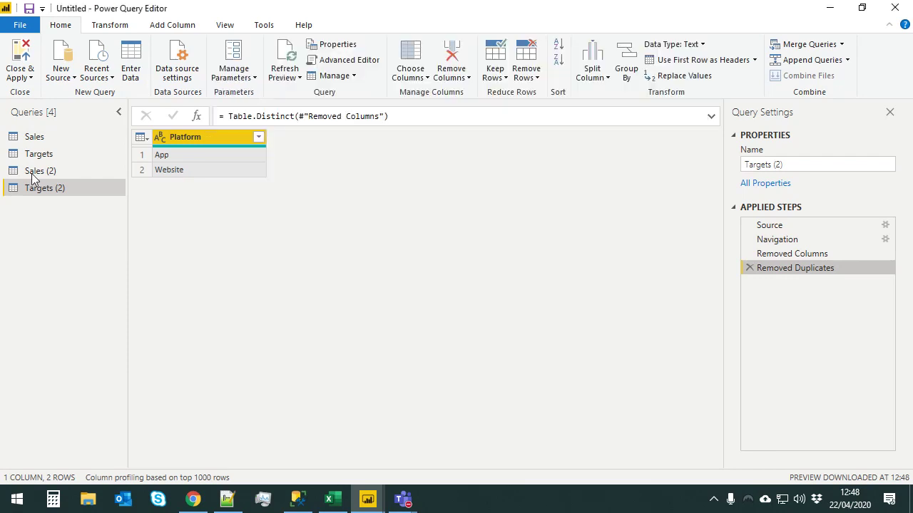
Examine the native query behind the Removed Columns step of Sales (2), from its select to its group by clause
{"action": "left_click", "coordinate": [75, 170]}
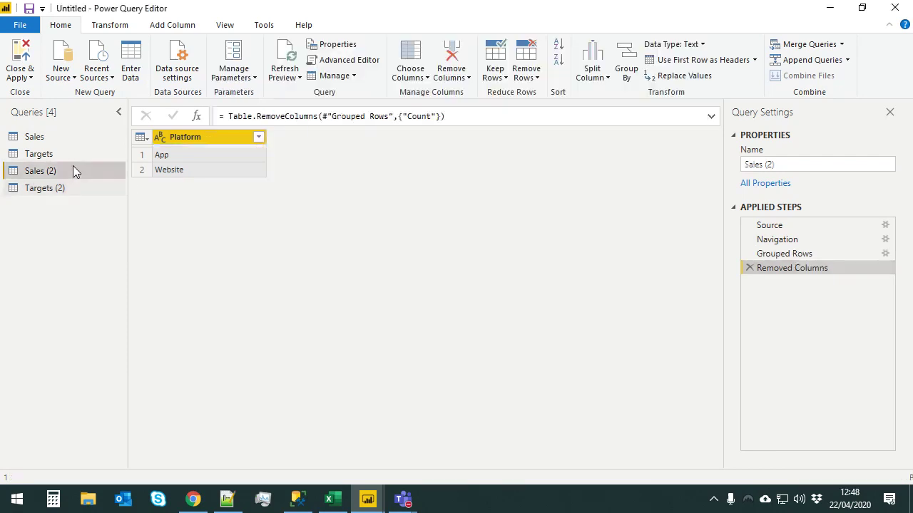
{"action": "right_click", "coordinate": [813, 269]}
{"action": "left_click", "coordinate": [851, 427]}
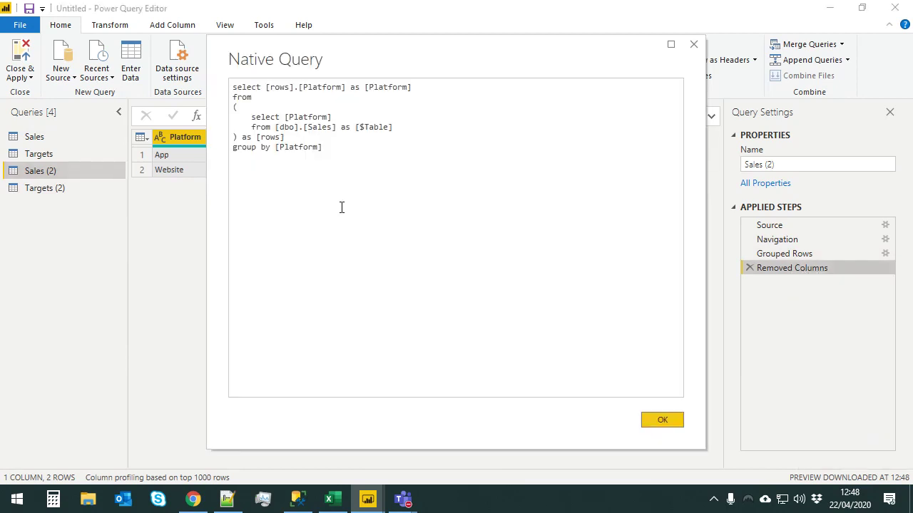
{"action": "triple_click", "coordinate": [321, 145]}
{"action": "left_click", "coordinate": [349, 153]}
{"action": "left_click_drag", "start_coordinate": [349, 152], "coordinate": [126, 50]}
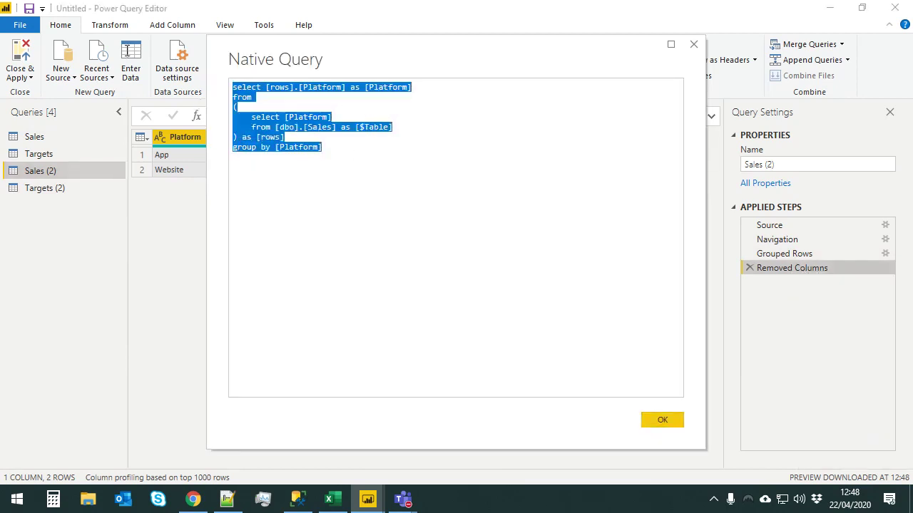
Examine the complete native query text of the Sales (2) query, and close it
{"action": "left_click", "coordinate": [377, 157]}
{"action": "left_click_drag", "start_coordinate": [377, 157], "coordinate": [169, 55]}
{"action": "left_click", "coordinate": [381, 165]}
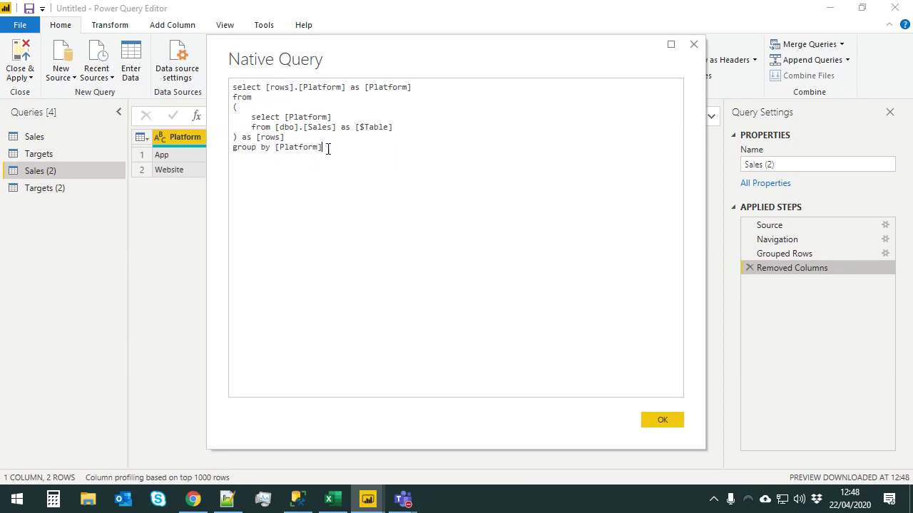
{"action": "left_click_drag", "start_coordinate": [325, 149], "coordinate": [126, 39]}
{"action": "left_click", "coordinate": [403, 176]}
{"action": "left_click", "coordinate": [662, 420]}
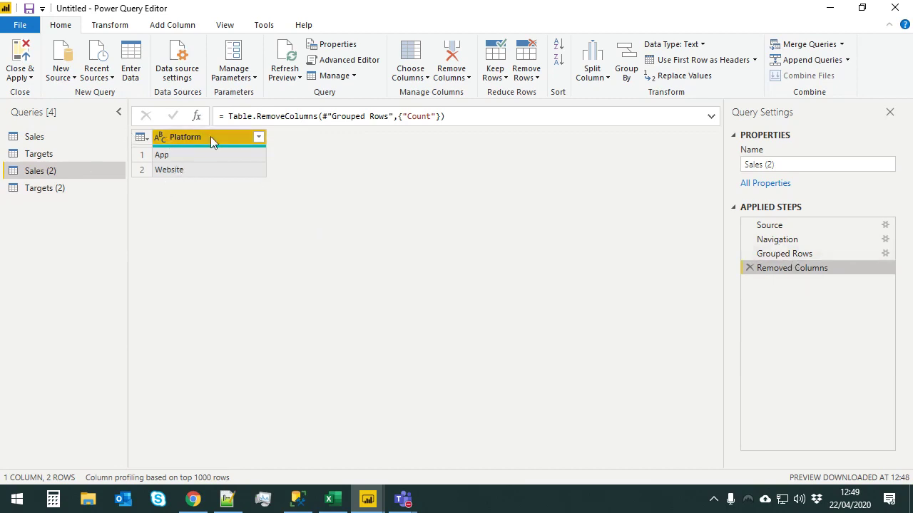
Append Sales (2) to Targets (2) as a new query, with Targets (2) as the primary table
{"action": "left_click", "coordinate": [47, 189]}
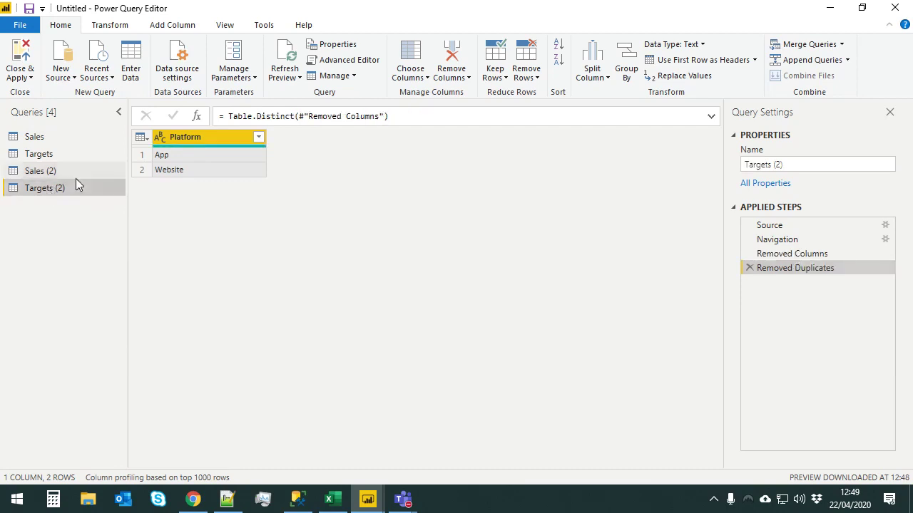
{"action": "left_click", "coordinate": [75, 179]}
{"action": "left_click", "coordinate": [70, 184]}
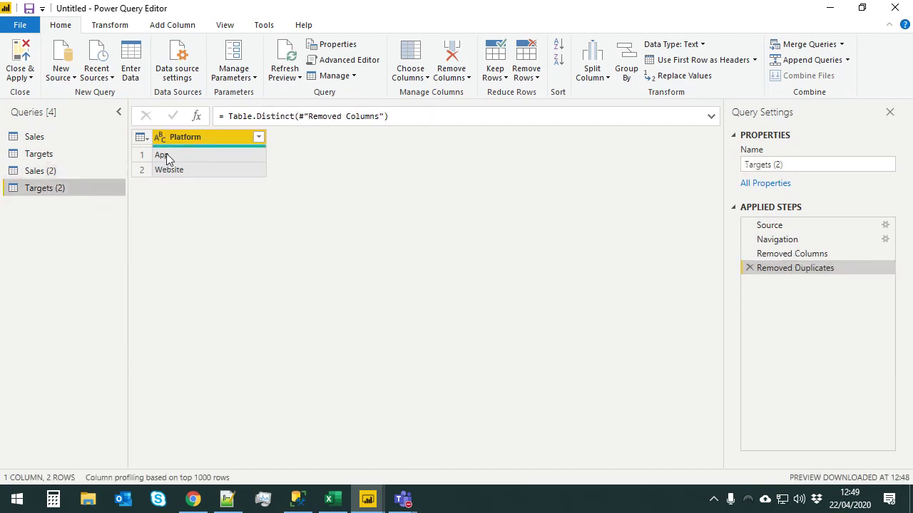
{"action": "left_click", "coordinate": [32, 170]}
{"action": "left_click", "coordinate": [47, 191]}
{"action": "left_click", "coordinate": [848, 61]}
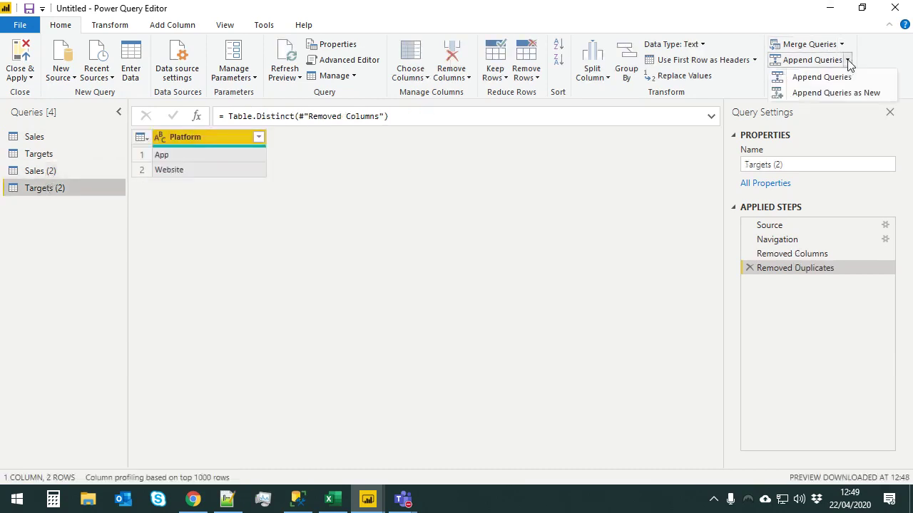
{"action": "left_click", "coordinate": [828, 94]}
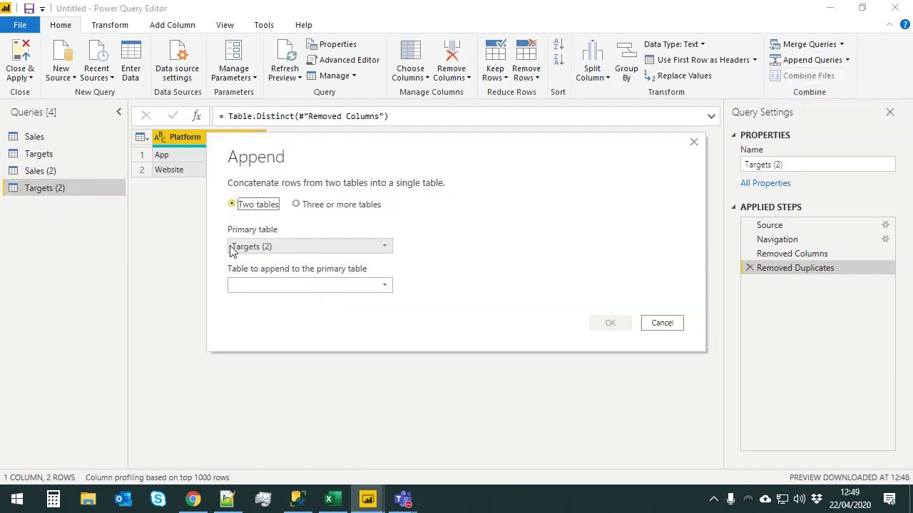
{"action": "left_click", "coordinate": [294, 285]}
{"action": "left_click", "coordinate": [280, 330]}
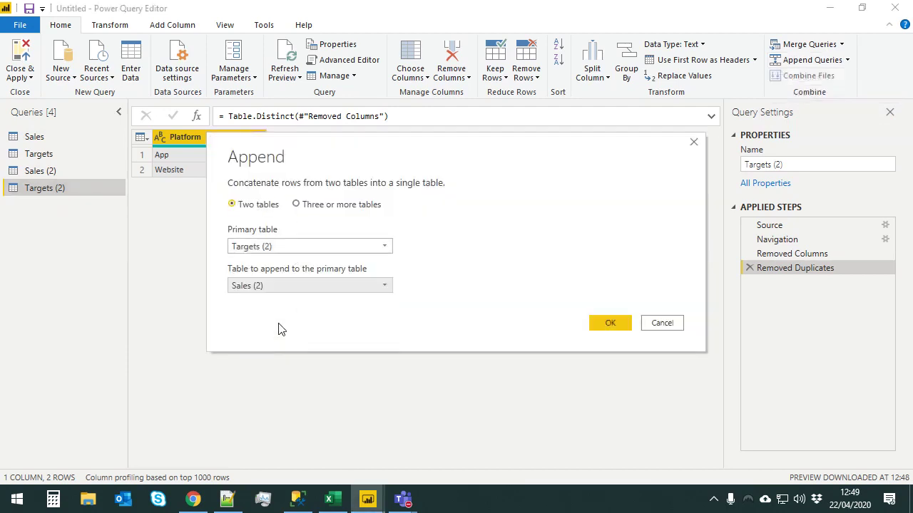
{"action": "left_click", "coordinate": [618, 325]}
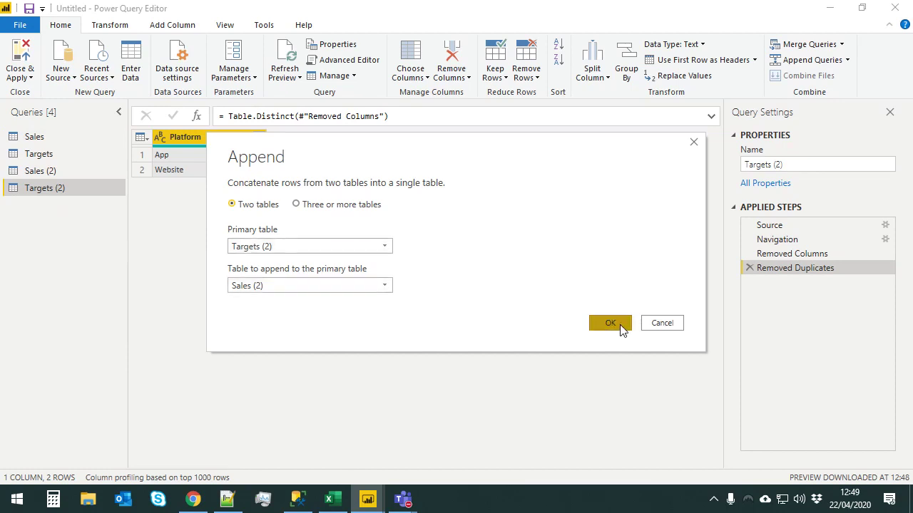
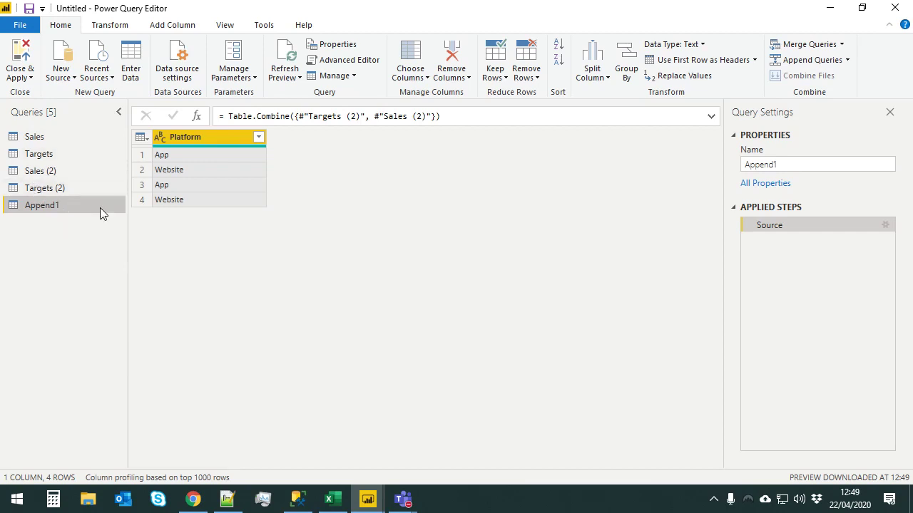
Remove the duplicates in the appended query's Platform column, and rename the query Platform
{"action": "right_click", "coordinate": [199, 140]}
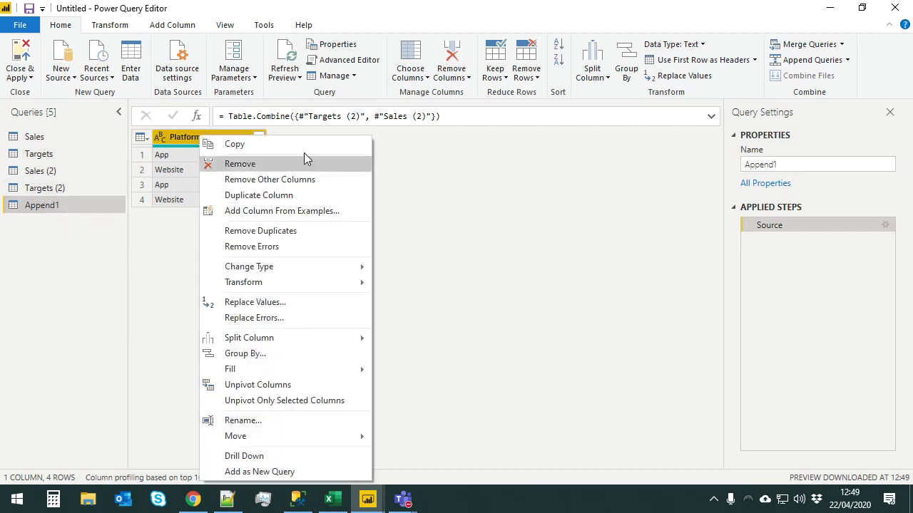
{"action": "left_click", "coordinate": [299, 231]}
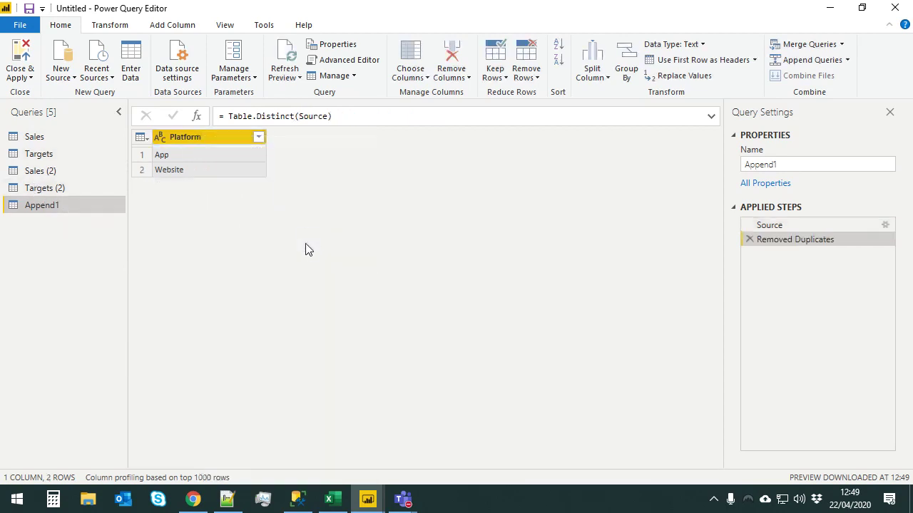
{"action": "double_click", "coordinate": [56, 205]}
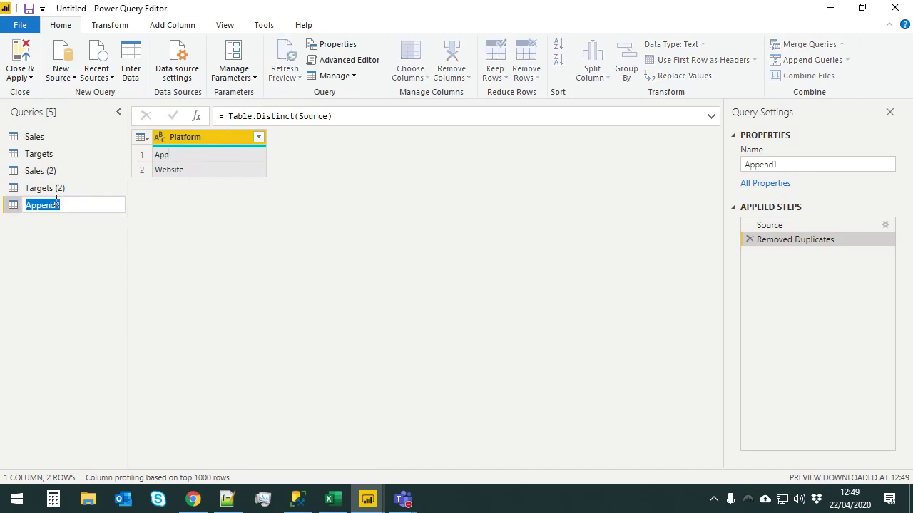
{"action": "type", "text": "Platform"}
{"action": "key", "text": "Return"}
Exclude the Sales (2) query from report refresh and disable its load
{"action": "left_click", "coordinate": [40, 182]}
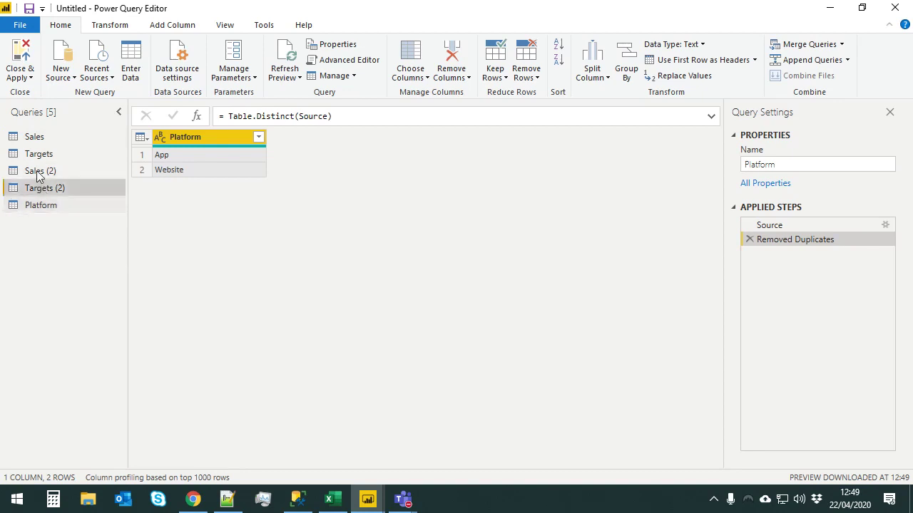
{"action": "left_click", "coordinate": [36, 171]}
{"action": "left_click", "coordinate": [37, 188]}
{"action": "left_click", "coordinate": [33, 170]}
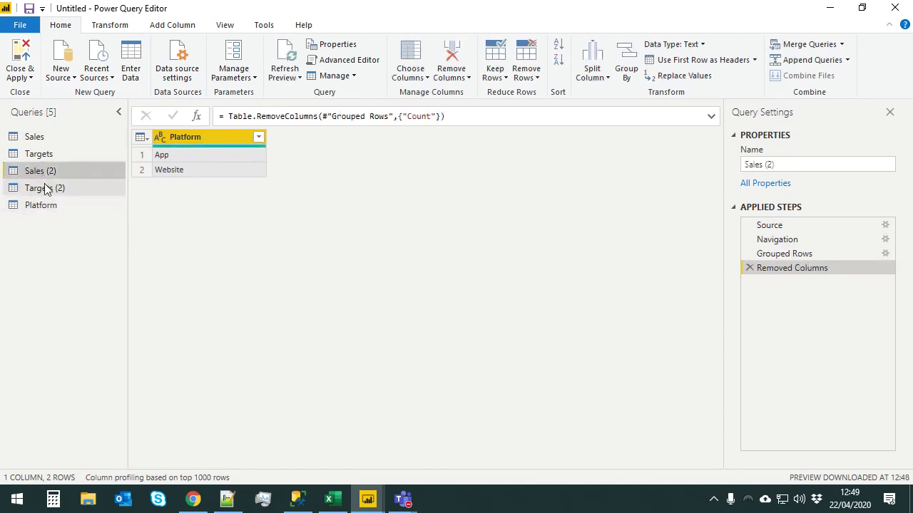
{"action": "left_click", "coordinate": [45, 187]}
{"action": "left_click", "coordinate": [45, 175]}
{"action": "right_click", "coordinate": [45, 174]}
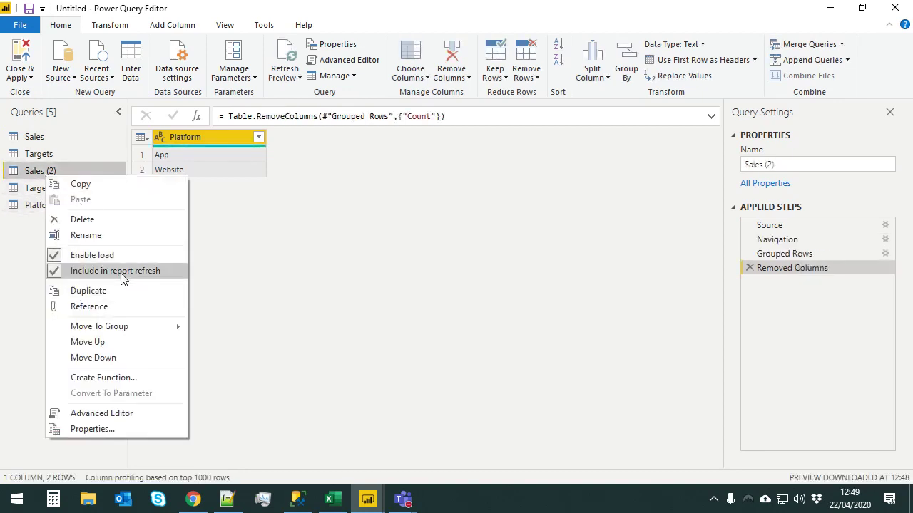
{"action": "left_click", "coordinate": [35, 165]}
{"action": "right_click", "coordinate": [35, 165]}
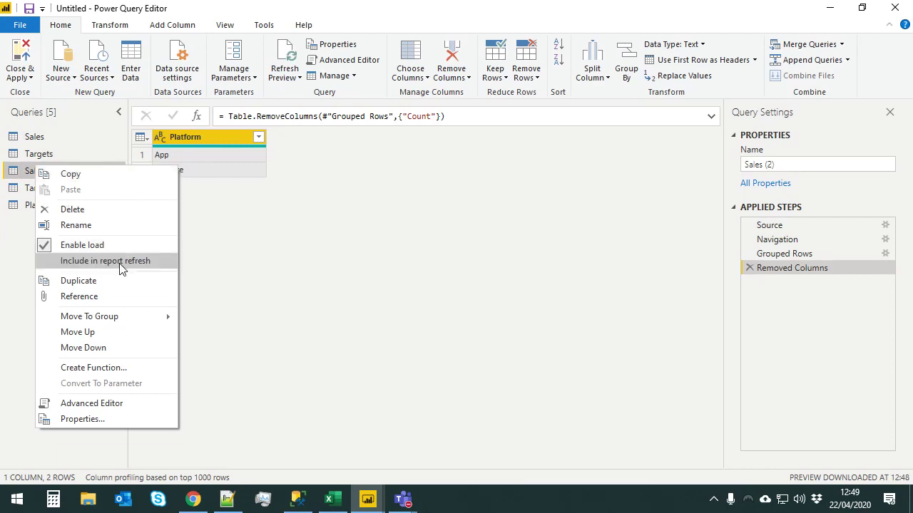
{"action": "left_click", "coordinate": [117, 246]}
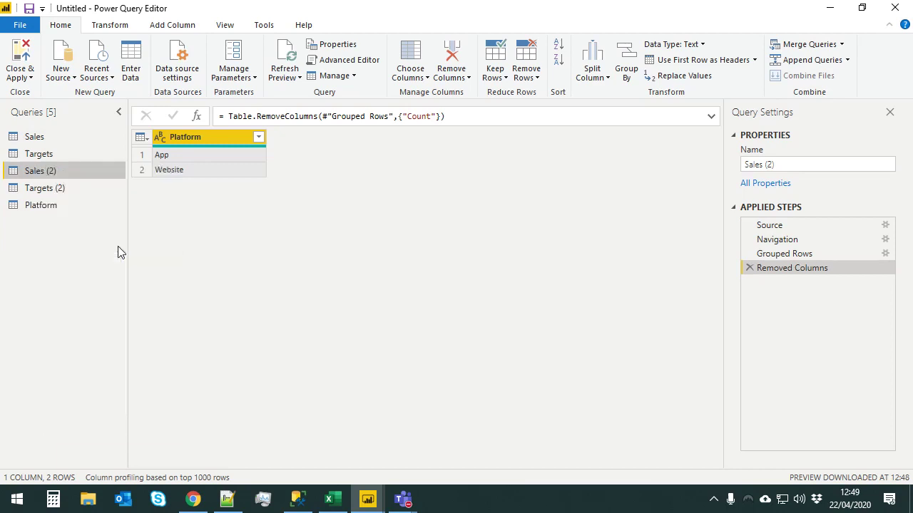
Exclude the Targets (2) query from report refresh and disable its load
{"action": "left_click", "coordinate": [40, 188]}
{"action": "right_click", "coordinate": [42, 188]}
{"action": "left_click", "coordinate": [115, 284]}
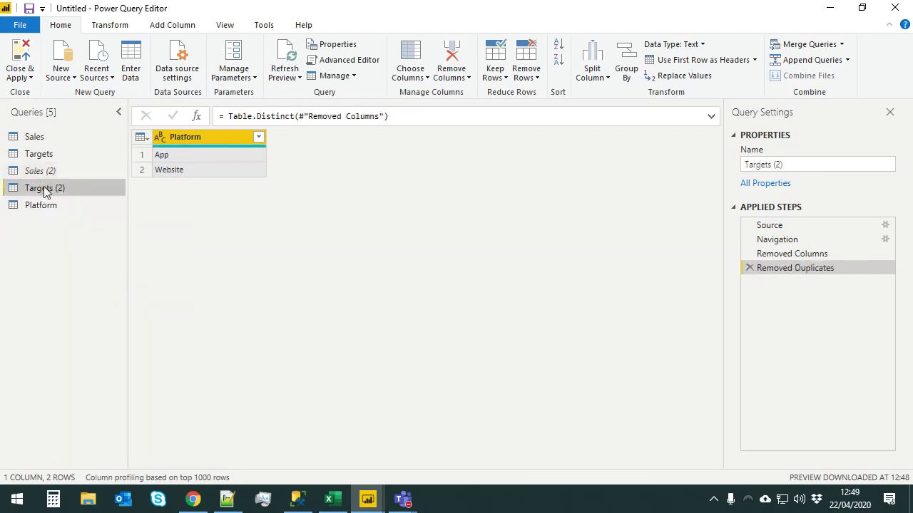
{"action": "right_click", "coordinate": [44, 191]}
{"action": "left_click", "coordinate": [84, 268]}
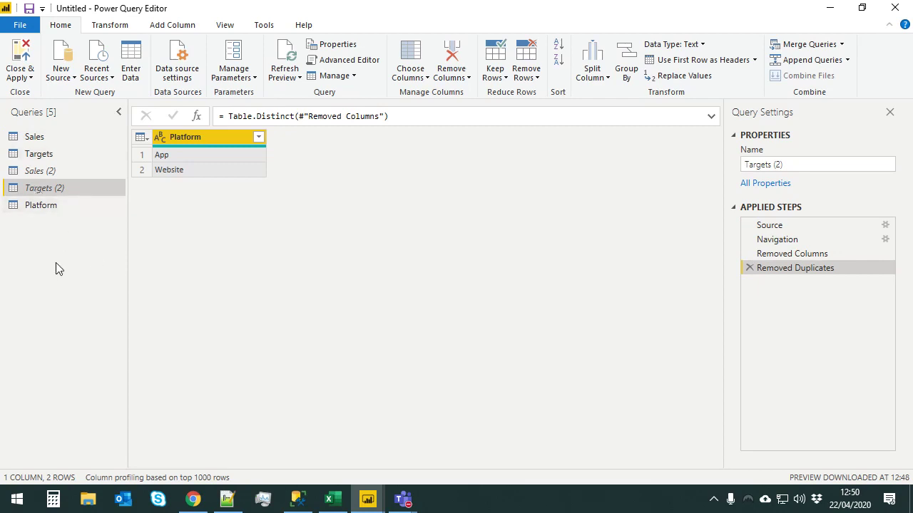
Close the query editor with the changes applied, and place the Platform table below Calendar in the model diagram, between Sales and Targets
{"action": "left_click", "coordinate": [895, 8]}
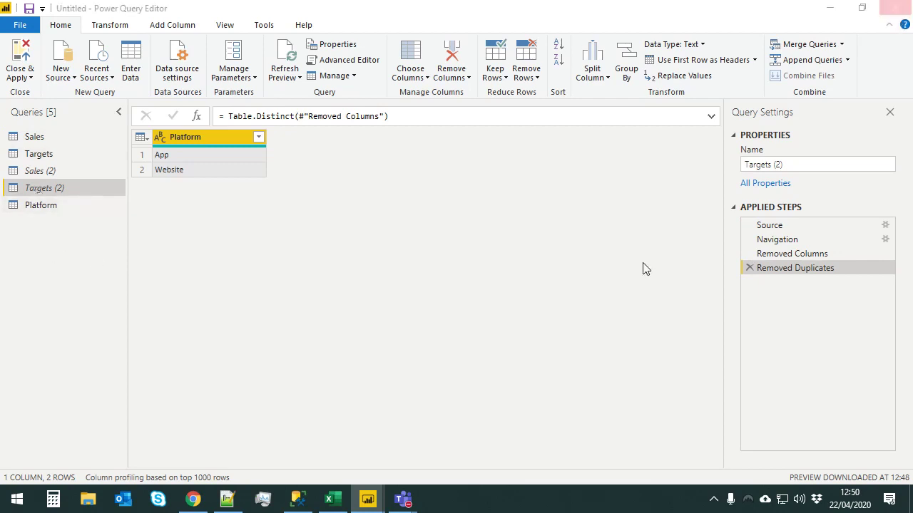
{"action": "left_click", "coordinate": [483, 276]}
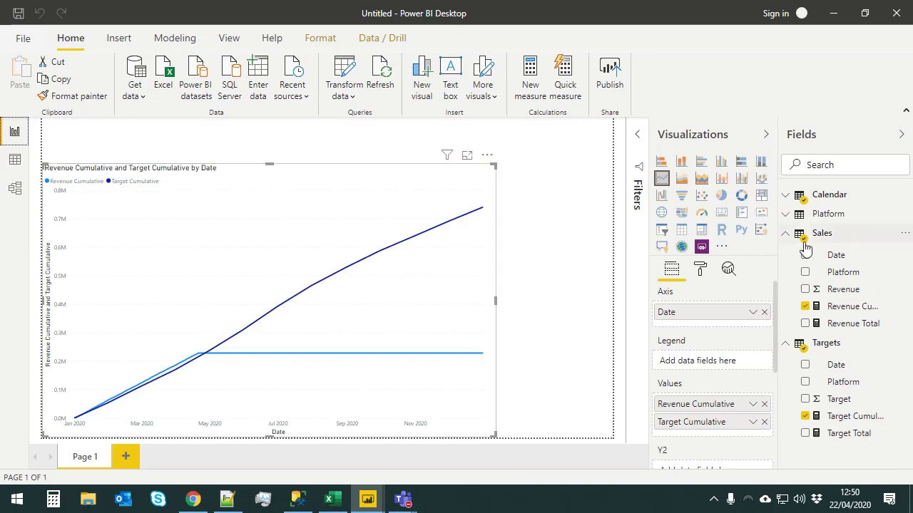
{"action": "left_click", "coordinate": [15, 191]}
{"action": "left_click", "coordinate": [557, 439]}
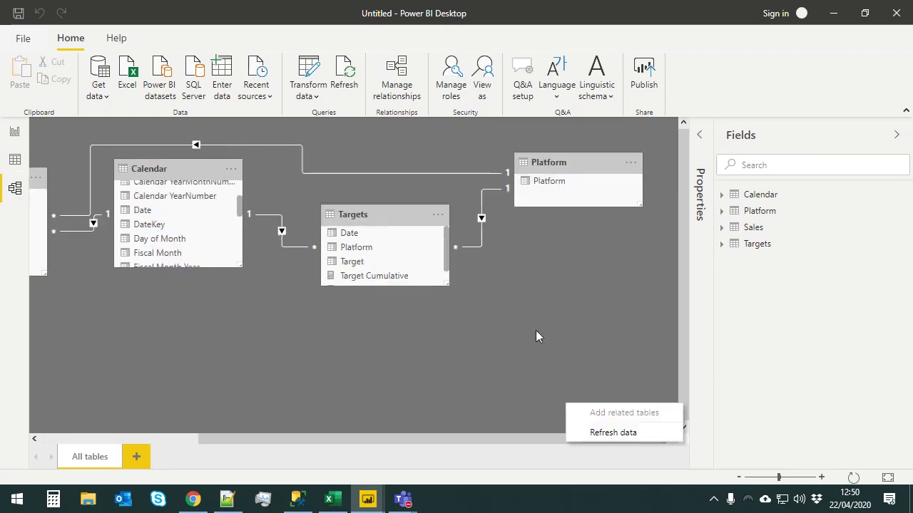
{"action": "left_click_drag", "start_coordinate": [553, 174], "coordinate": [165, 346]}
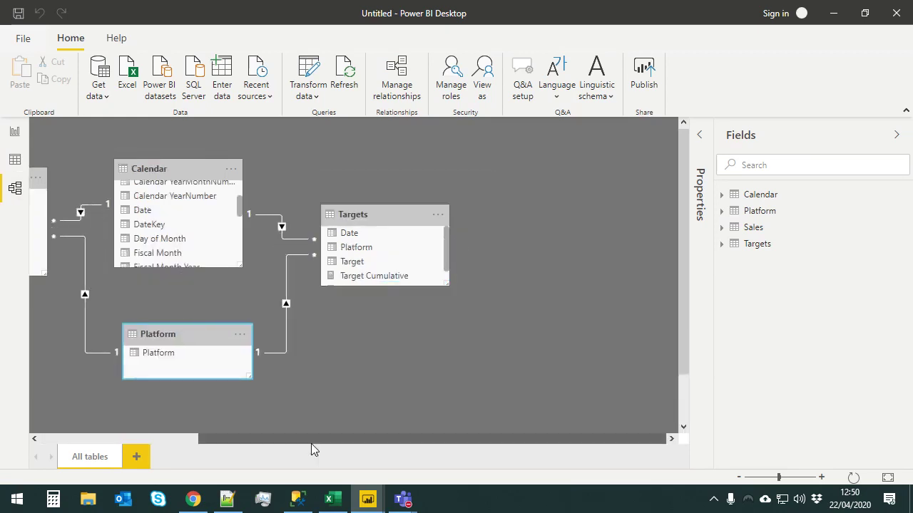
{"action": "left_click_drag", "start_coordinate": [311, 440], "coordinate": [114, 436]}
{"action": "left_click_drag", "start_coordinate": [363, 345], "coordinate": [388, 315]}
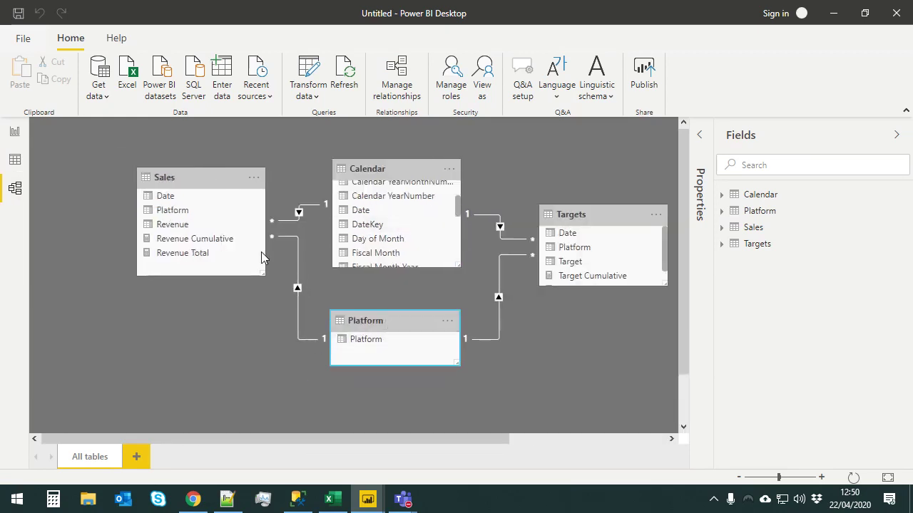
{"action": "left_click", "coordinate": [196, 217]}
{"action": "left_click", "coordinate": [584, 214]}
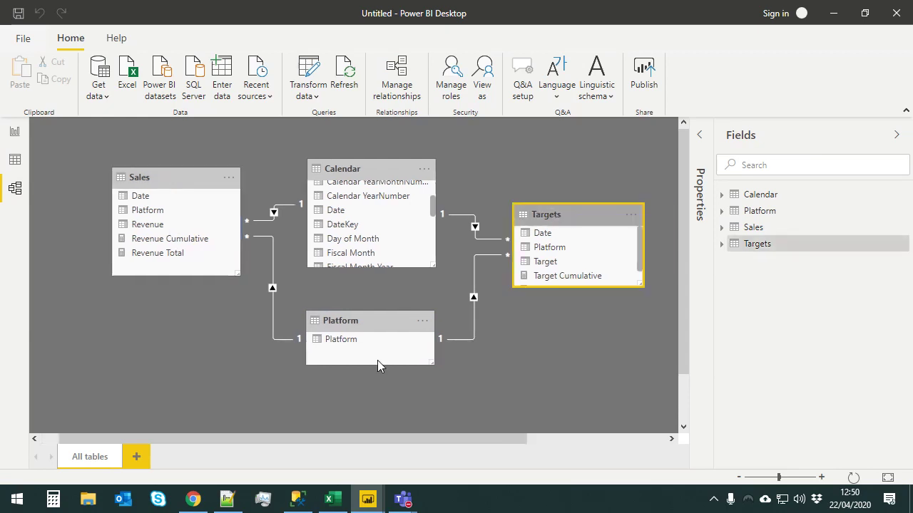
{"action": "left_click", "coordinate": [379, 320]}
Add a slicer on the Platform table's Platform field above the line chart on the report page, and narrow it
{"action": "left_click", "coordinate": [16, 136]}
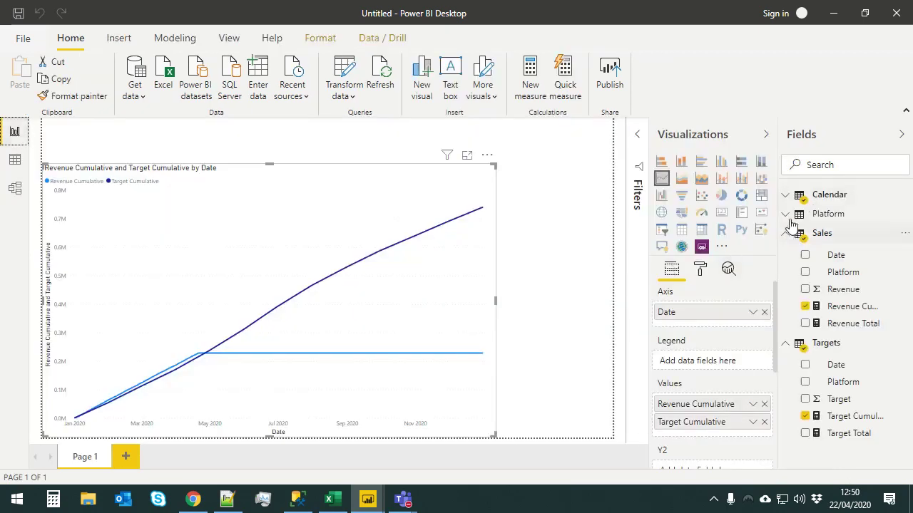
{"action": "left_click", "coordinate": [791, 218]}
{"action": "left_click_drag", "start_coordinate": [855, 242], "coordinate": [574, 151]}
{"action": "left_click", "coordinate": [661, 229]}
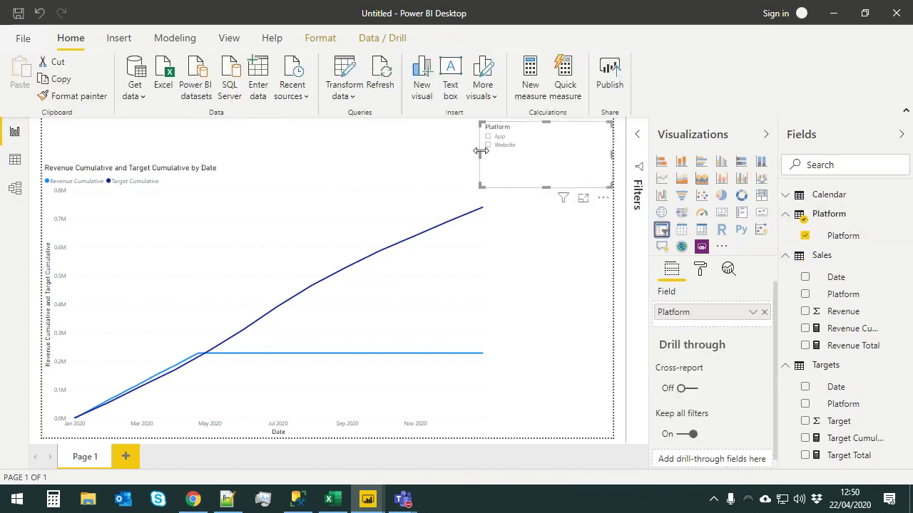
{"action": "left_click_drag", "start_coordinate": [481, 152], "coordinate": [529, 151]}
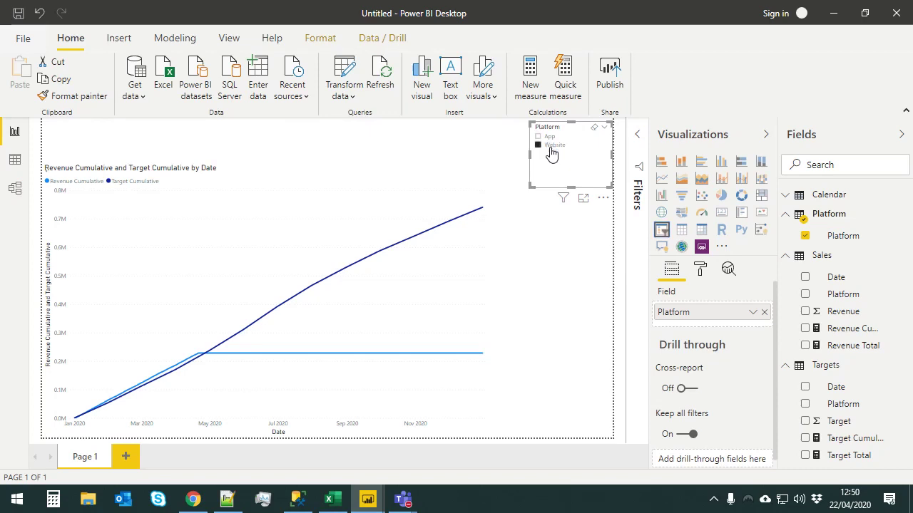
Filter the chart by App and by Website in turn, comparing cumulative revenue with the cumulative target at 22/04/2020 for each
{"action": "left_click", "coordinate": [550, 137]}
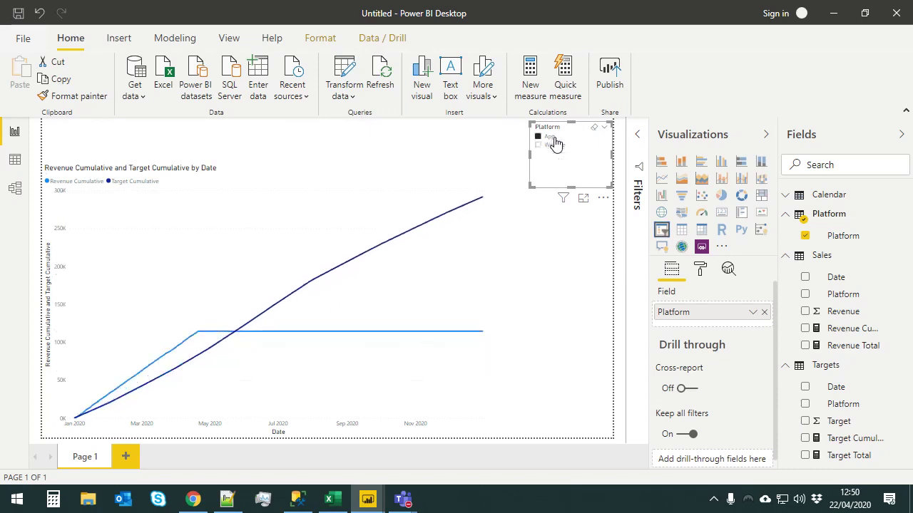
{"action": "left_click", "coordinate": [555, 147]}
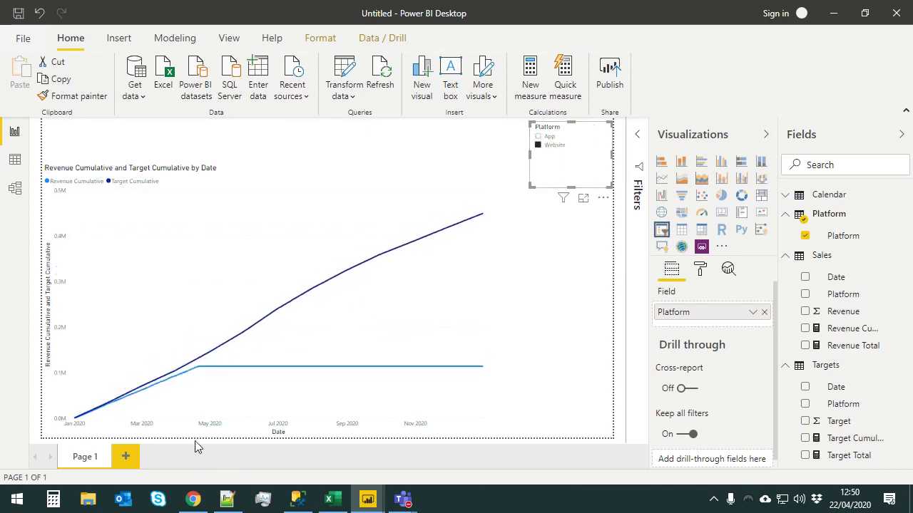
{"action": "mouse_move", "coordinate": [201, 381]}
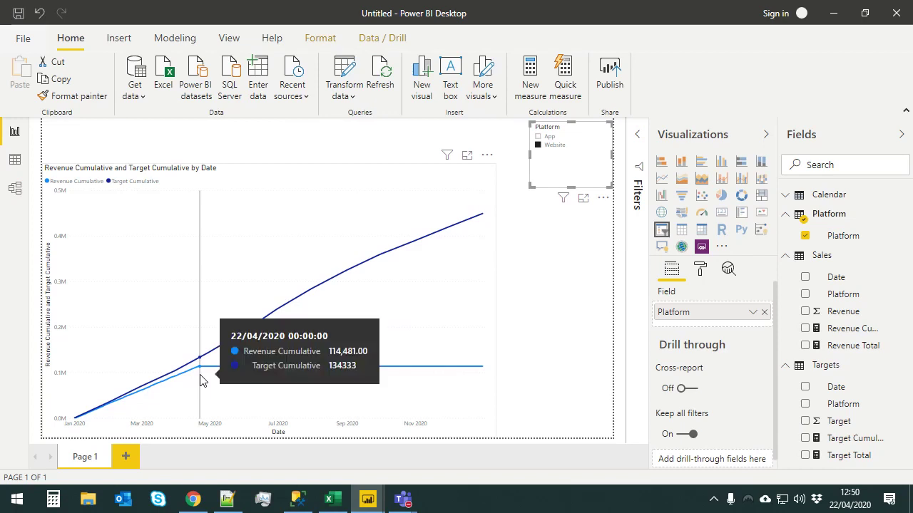
{"action": "left_click", "coordinate": [550, 138]}
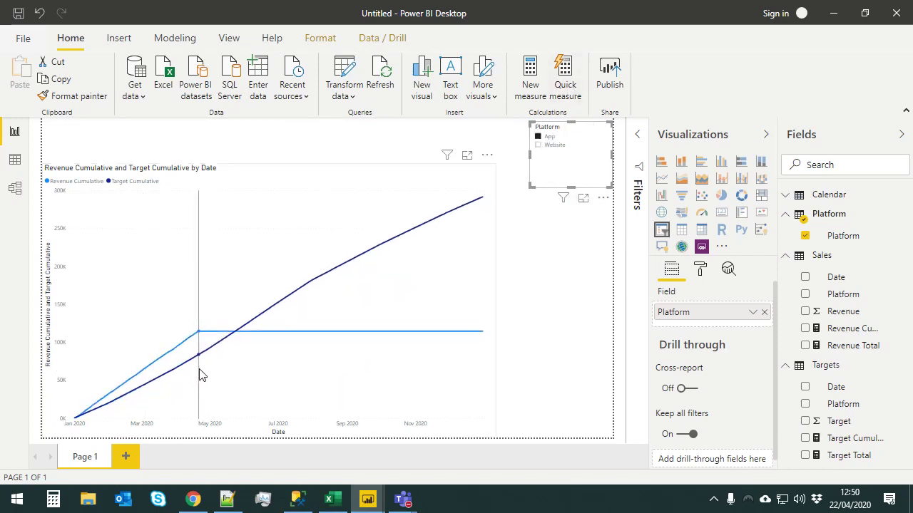
{"action": "mouse_move", "coordinate": [200, 375]}
{"action": "left_click", "coordinate": [471, 334]}
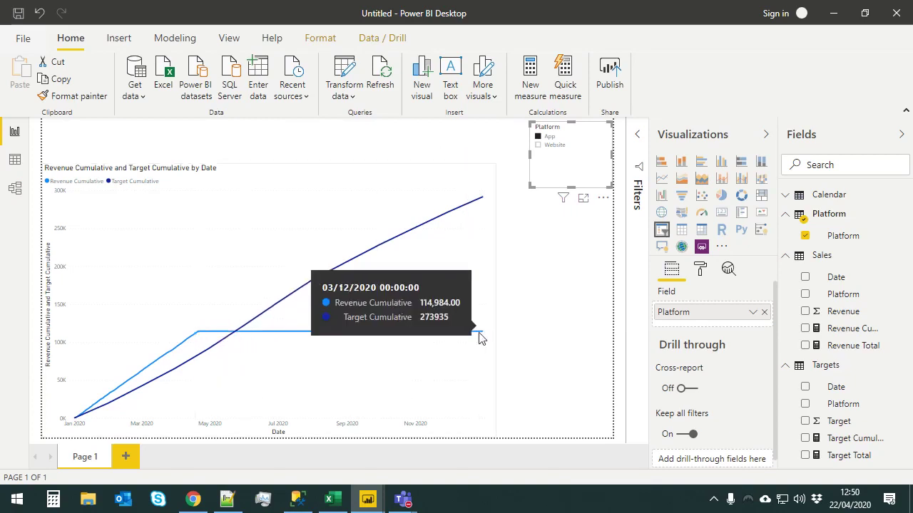
Wrap the Target Cumulative measure's TOTALYTD expression in IF(max('Calendar'[Date])<TODAY(), …) and commit the formula
{"action": "left_click", "coordinate": [856, 439]}
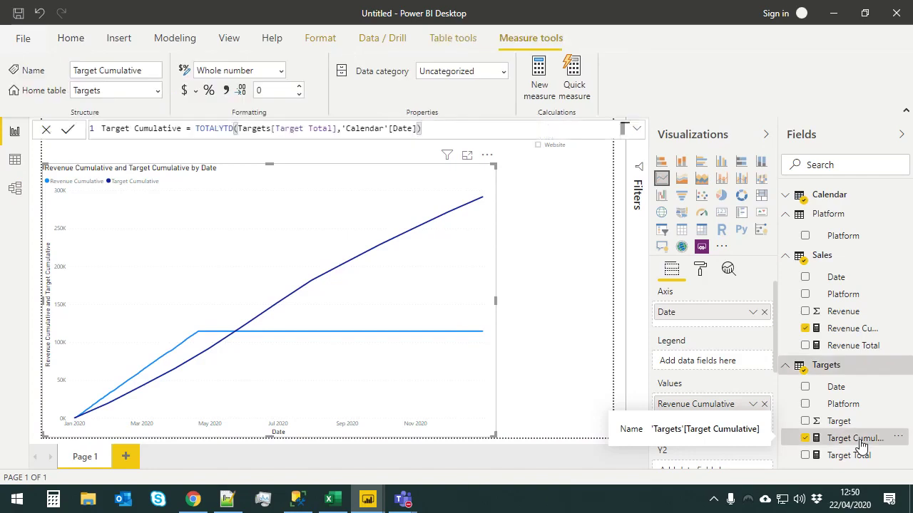
{"action": "left_click", "coordinate": [196, 131]}
{"action": "mouse_move", "coordinate": [294, 247]}
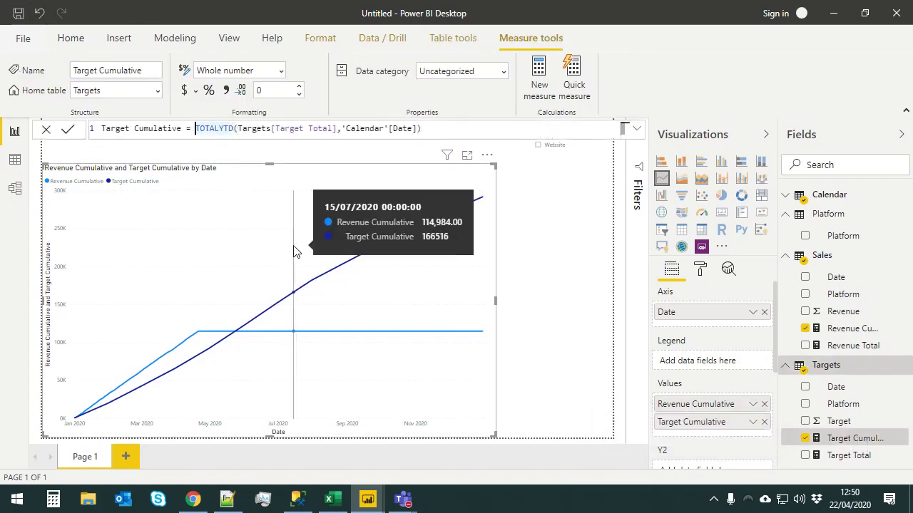
{"action": "type", "text": "IF("}
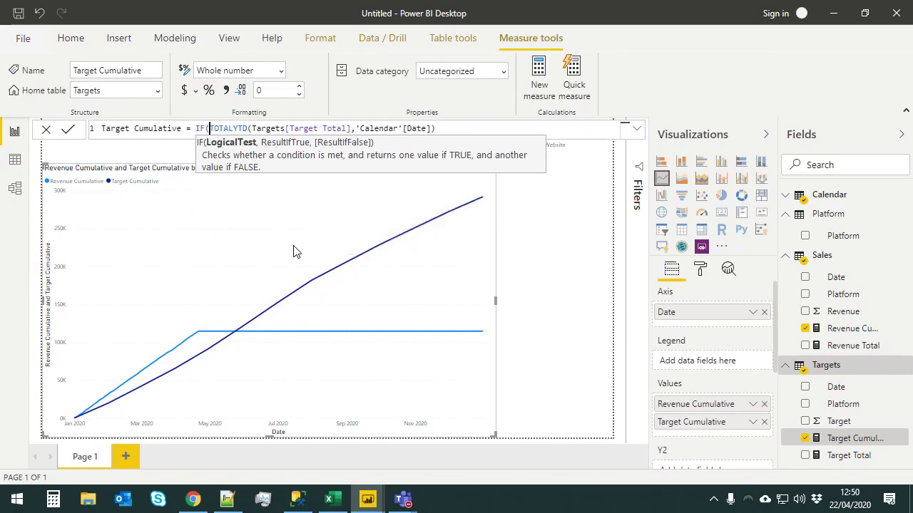
{"action": "type", "text": "max(da"}
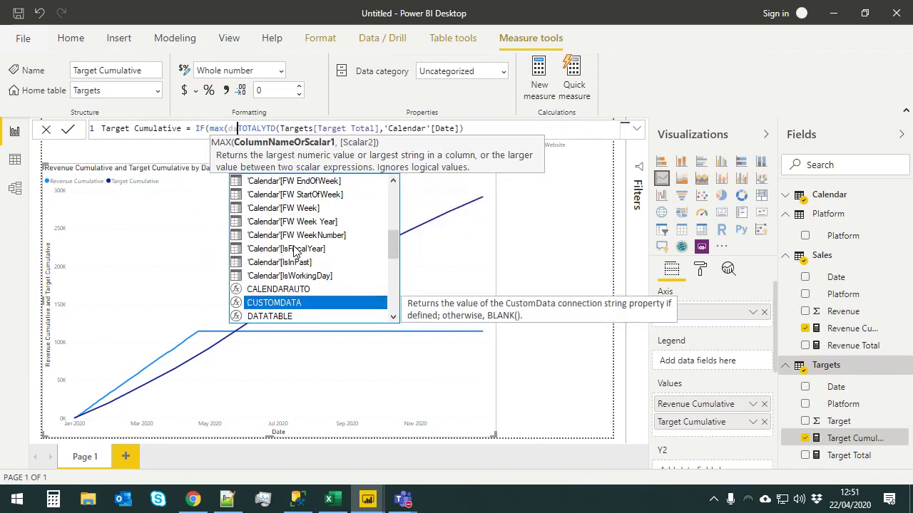
{"action": "key", "text": "Up"}
{"action": "key", "text": "Up"}
{"action": "key", "text": "Up"}
{"action": "key", "text": "Up"}
{"action": "key", "text": "Up"}
{"action": "key", "text": "Up"}
{"action": "key", "text": "Up"}
{"action": "key", "text": "Up"}
{"action": "key", "text": "Up"}
{"action": "key", "text": "Up"}
{"action": "key", "text": "Up"}
{"action": "key", "text": "Up"}
{"action": "key", "text": "Up"}
{"action": "key", "text": "Up"}
{"action": "key", "text": "Up"}
{"action": "key", "text": "Up"}
{"action": "key", "text": "Up"}
{"action": "key", "text": "Up"}
{"action": "key", "text": "Up"}
{"action": "key", "text": "Up"}
{"action": "key", "text": "Down"}
{"action": "key", "text": "Down"}
{"action": "key", "text": "Down"}
{"action": "key", "text": "Down"}
{"action": "key", "text": "Down"}
{"action": "key", "text": "Down"}
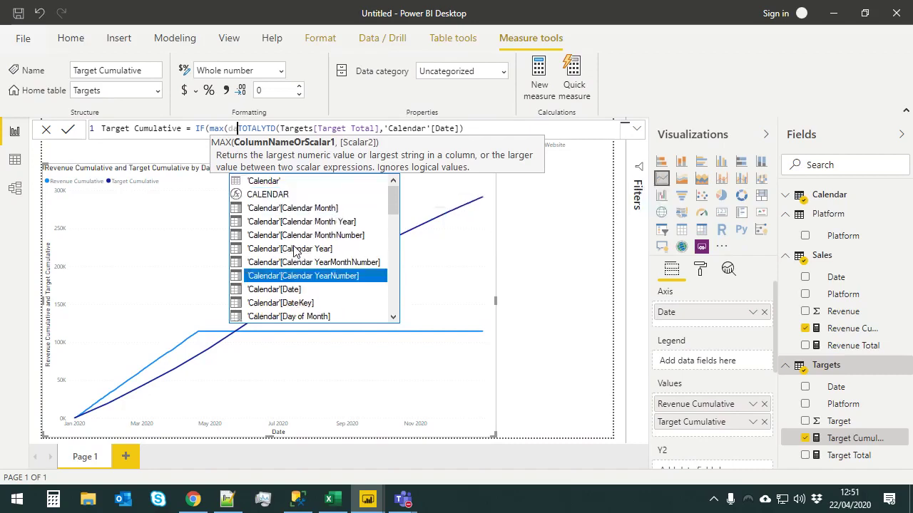
{"action": "key", "text": "Down"}
{"action": "key", "text": "Tab"}
{"action": "type", "text": ")"}
{"action": "type", "text": "<today"}
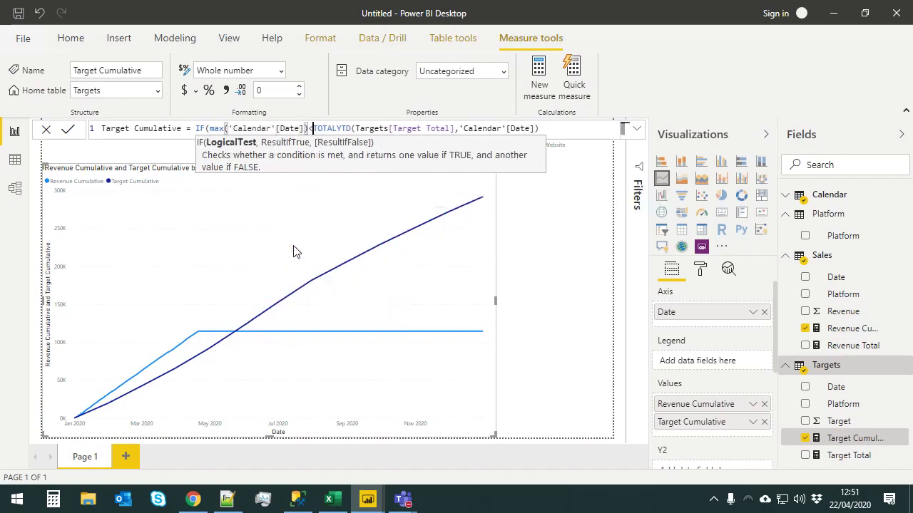
{"action": "key", "text": "Tab"}
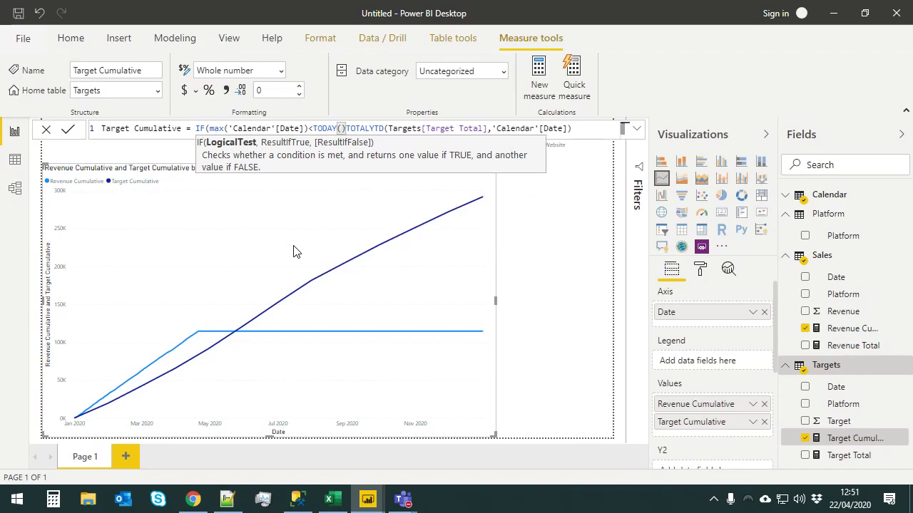
{"action": "type", "text": "),"}
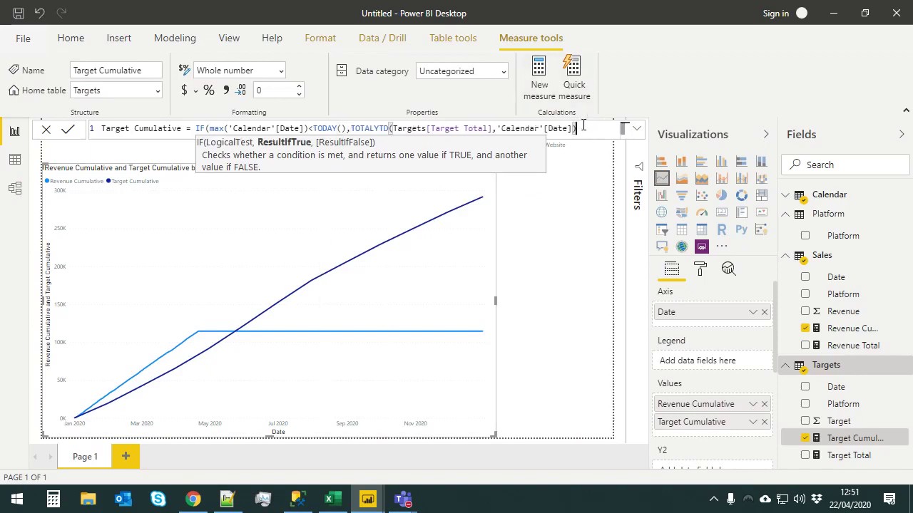
{"action": "left_click", "coordinate": [579, 127]}
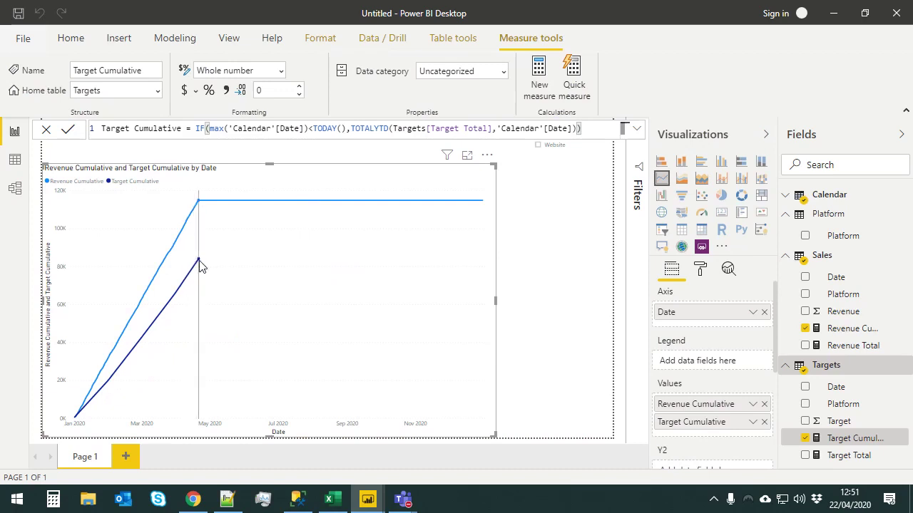
Cut the IF date condition out of the Target Cumulative measure, leaving only the TOTALYTD expression, and commit it
{"action": "left_click_drag", "start_coordinate": [197, 128], "coordinate": [355, 130]}
{"action": "key", "text": "ctrl+c"}
{"action": "key", "text": "Delete"}
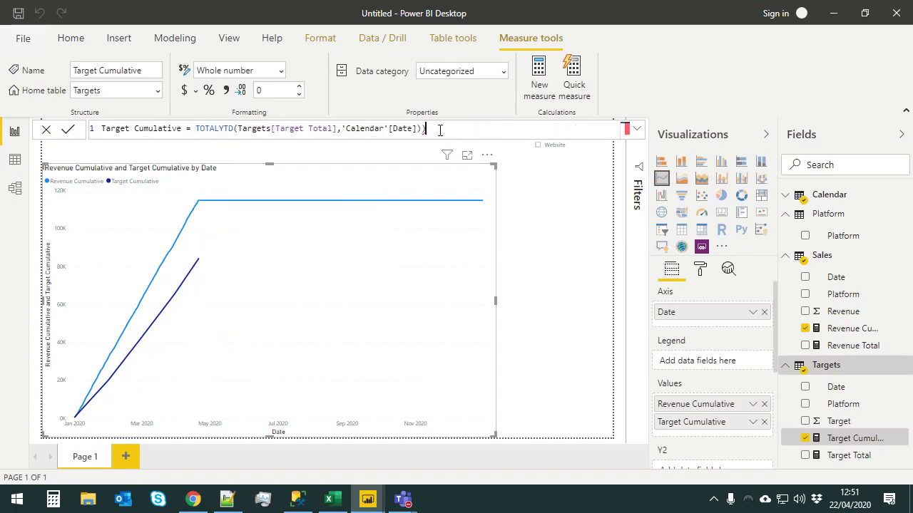
{"action": "key", "text": "Return"}
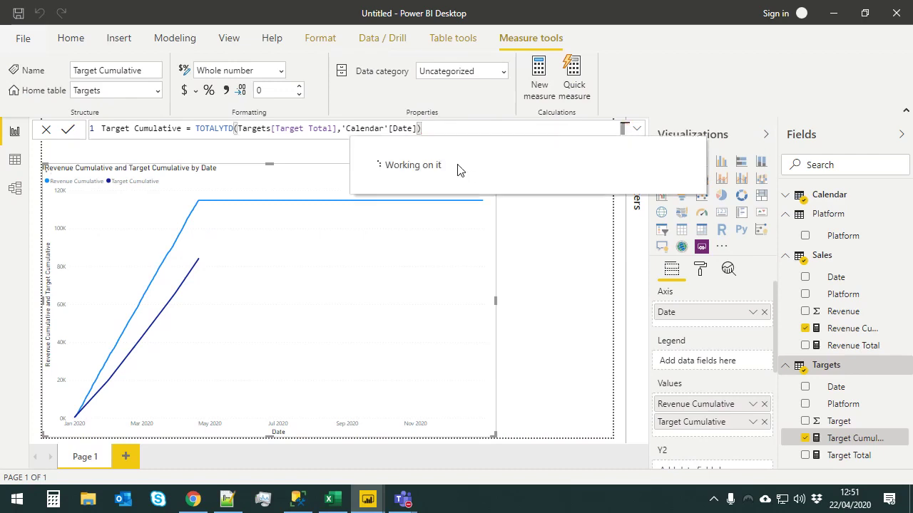
Wrap the Revenue Cumulative measure's TOTALYTD expression in the copied IF(max('Calendar'[Date])<TODAY(), …) condition, commit it and deselect the chart
{"action": "left_click", "coordinate": [845, 330]}
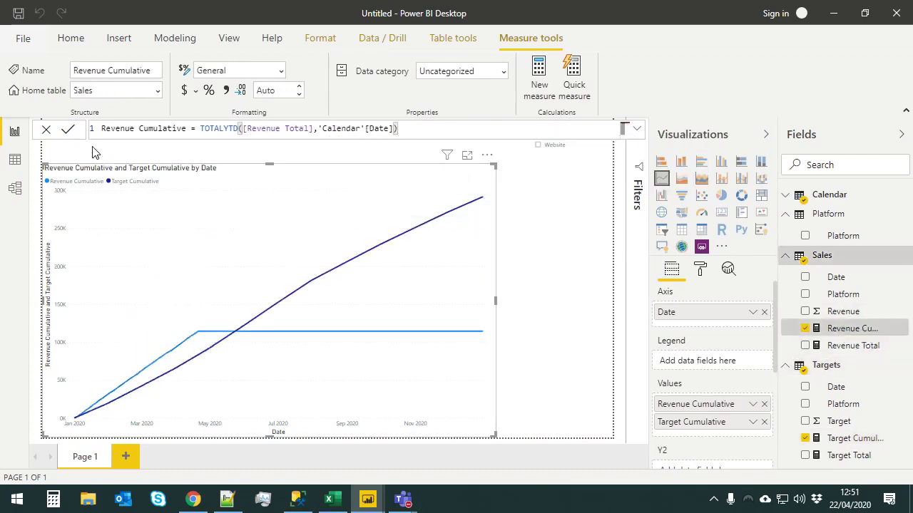
{"action": "key", "text": "ctrl+v"}
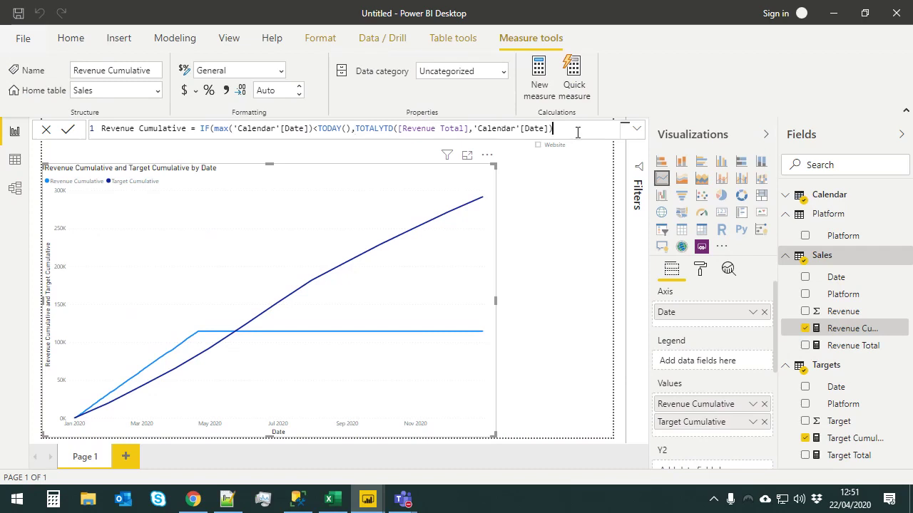
{"action": "key", "text": "Return"}
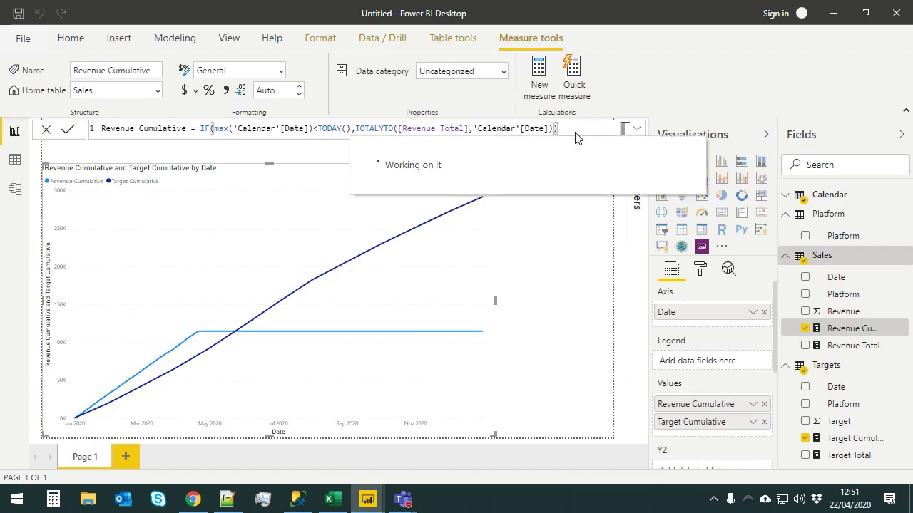
{"action": "left_click", "coordinate": [446, 300]}
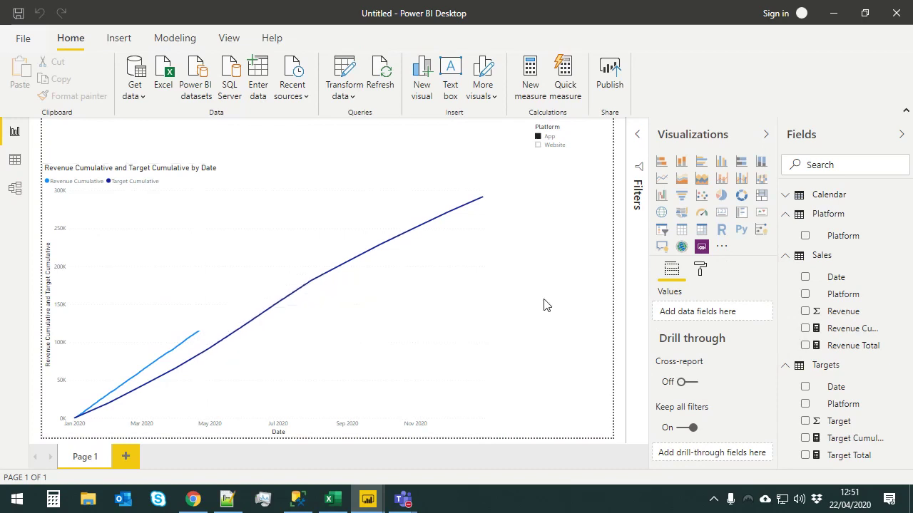
{"action": "left_click", "coordinate": [317, 177]}
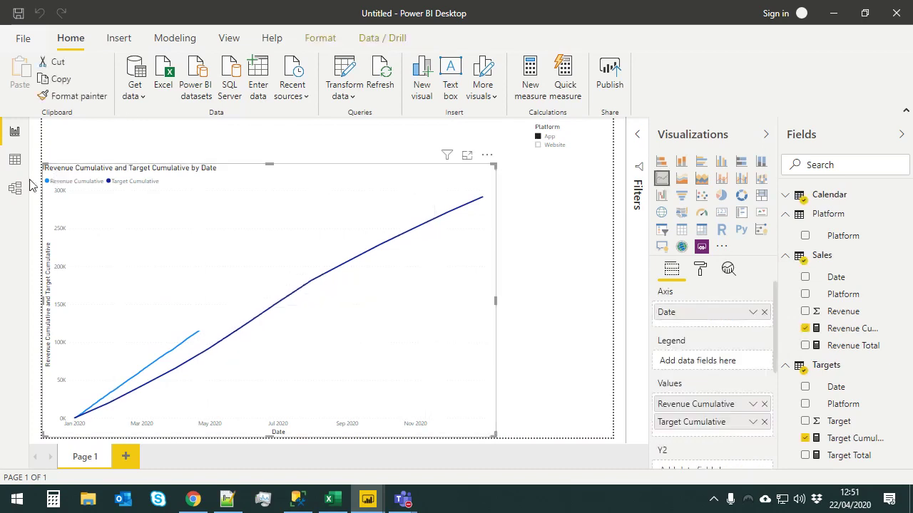
{"action": "left_click", "coordinate": [15, 160]}
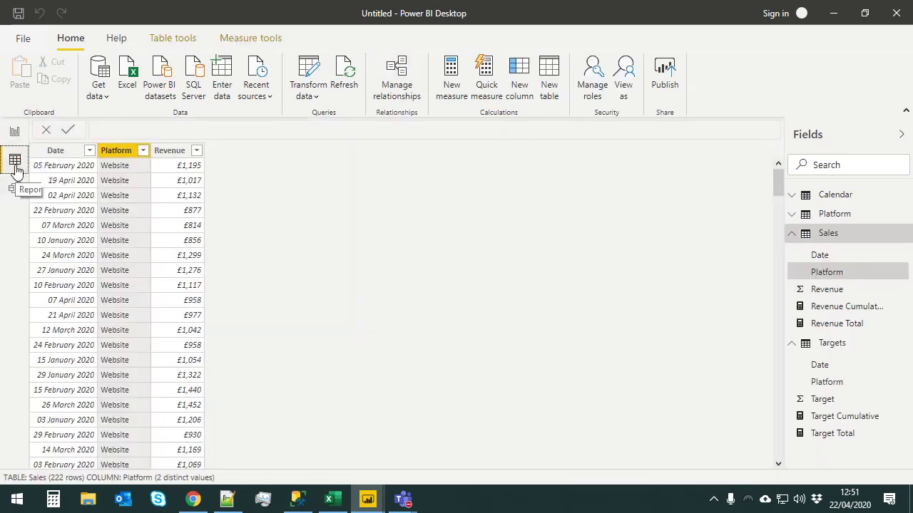
{"action": "left_click", "coordinate": [15, 134]}
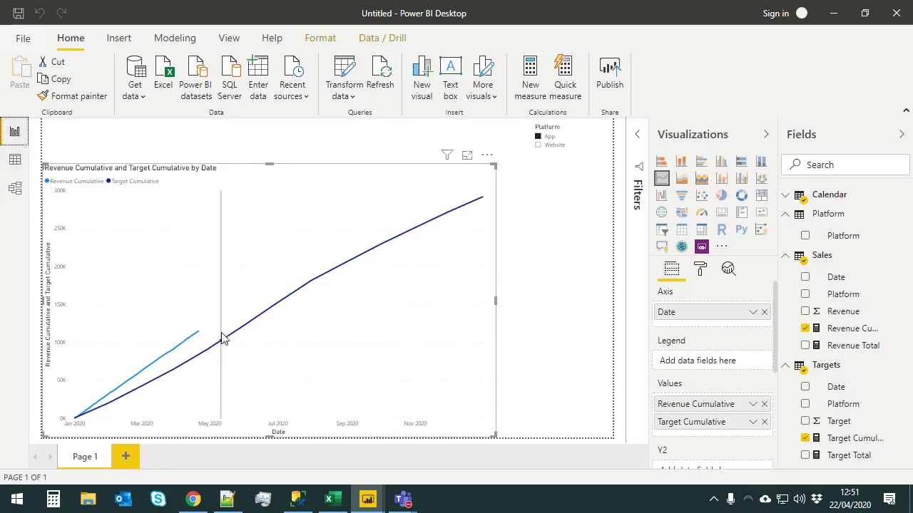
{"action": "left_click", "coordinate": [785, 257]}
{"action": "left_click", "coordinate": [786, 277]}
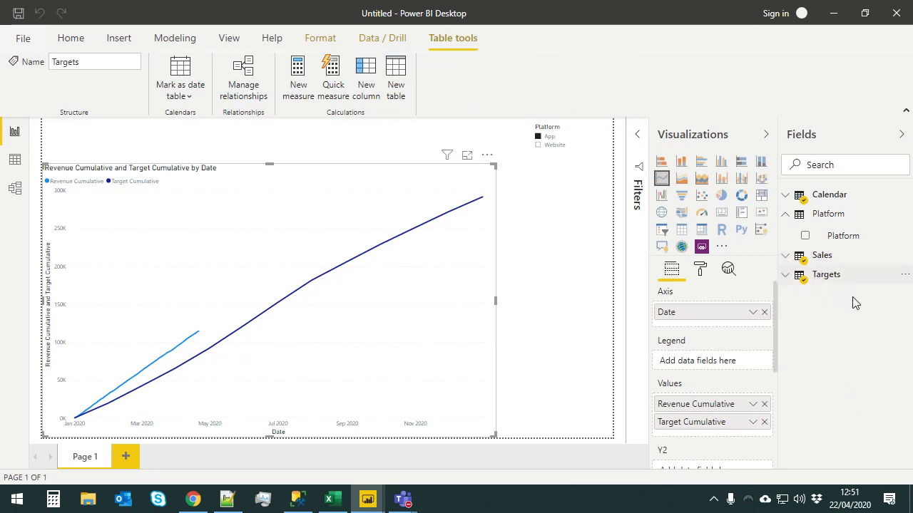
{"action": "left_click", "coordinate": [785, 274]}
{"action": "left_click", "coordinate": [785, 255]}
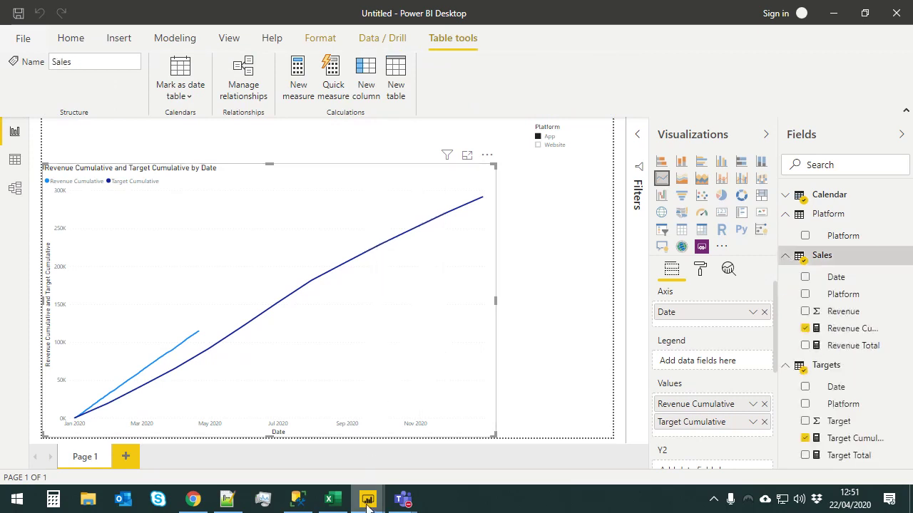
Switch to the Complete report and show the trend line analytics options for the Combined Revenue Vs Target chart
{"action": "mouse_move", "coordinate": [367, 505]}
{"action": "left_click", "coordinate": [289, 454]}
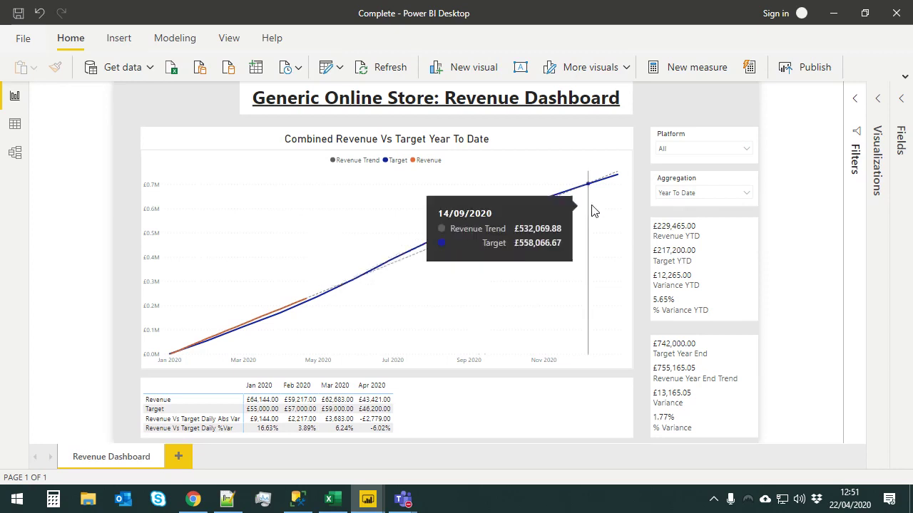
{"action": "left_click", "coordinate": [614, 165]}
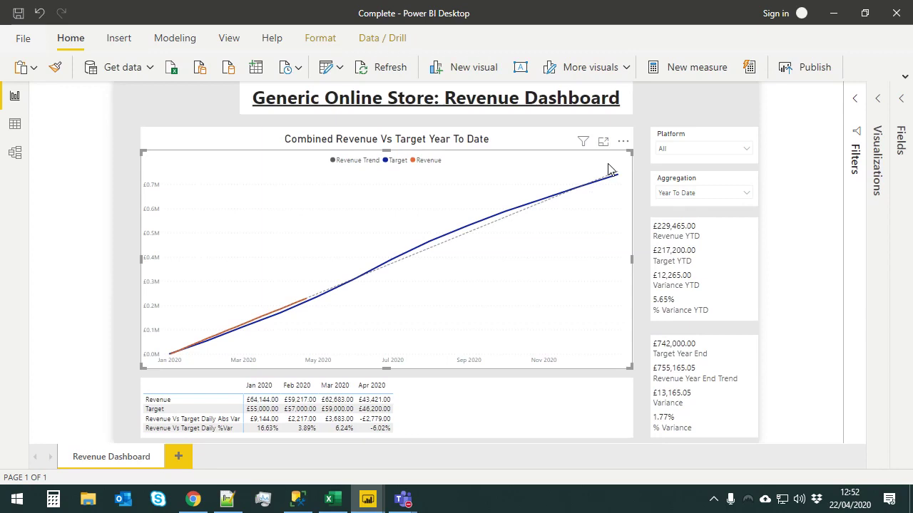
{"action": "left_click", "coordinate": [881, 101]}
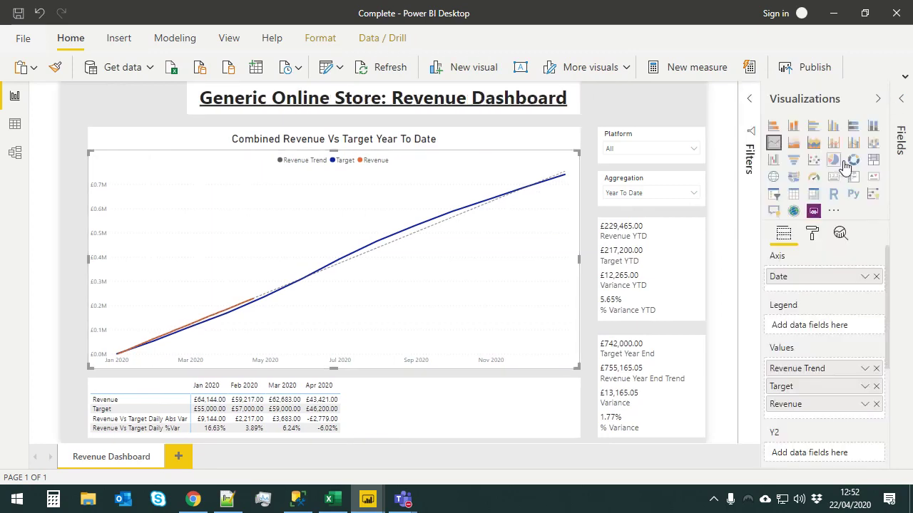
{"action": "left_click", "coordinate": [810, 235]}
{"action": "left_click", "coordinate": [841, 236]}
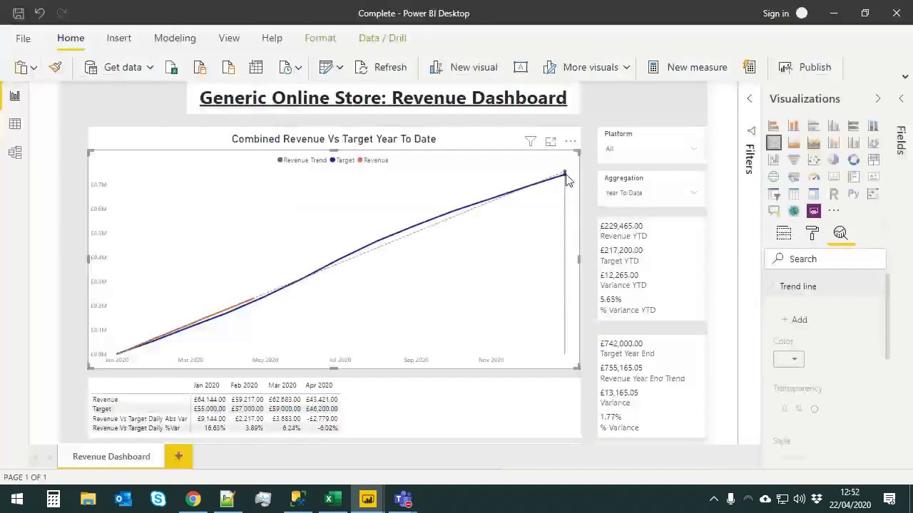
Examine the Revenue Trend and Target lines near the end of the year on the combined chart, and clear the point selection
{"action": "mouse_move", "coordinate": [566, 180]}
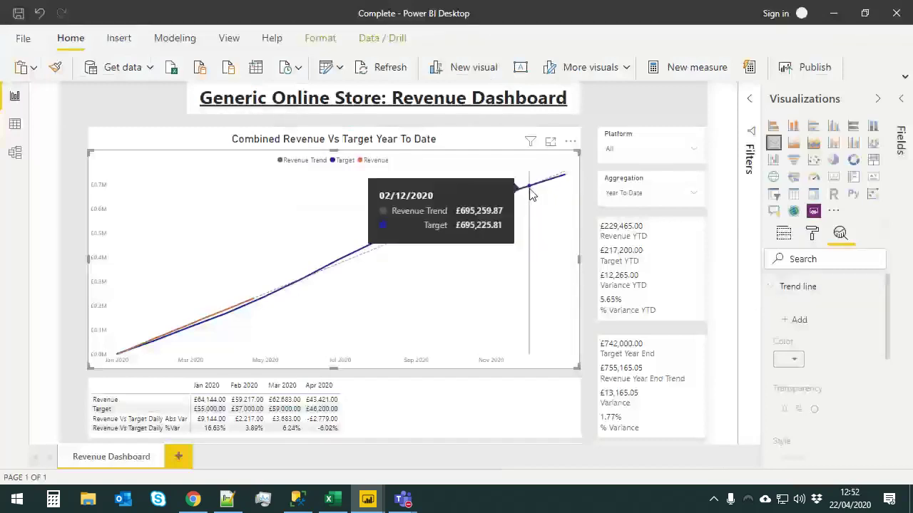
{"action": "left_click", "coordinate": [559, 180]}
{"action": "left_click", "coordinate": [563, 177]}
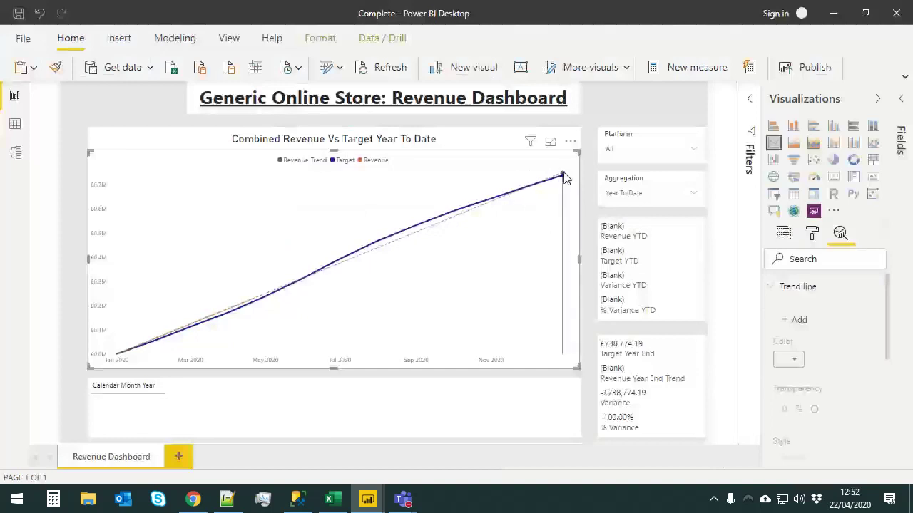
{"action": "left_click", "coordinate": [563, 178]}
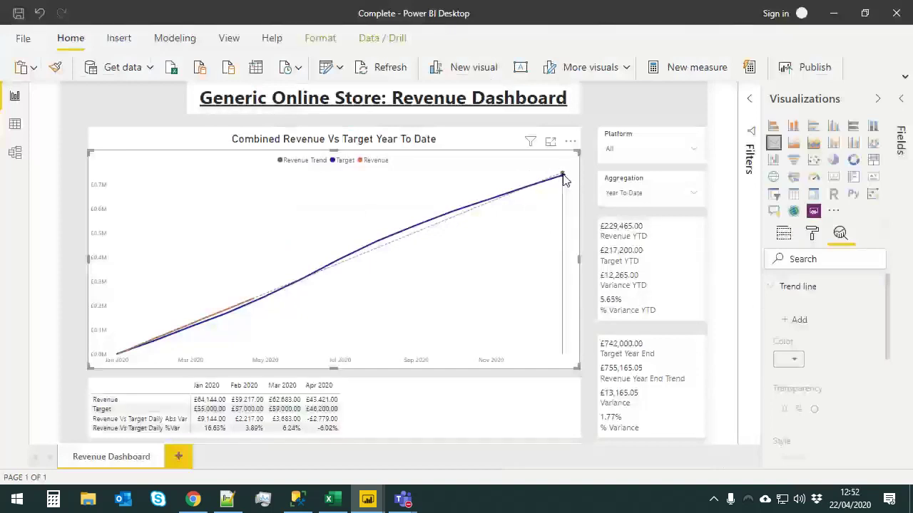
{"action": "left_click", "coordinate": [563, 178]}
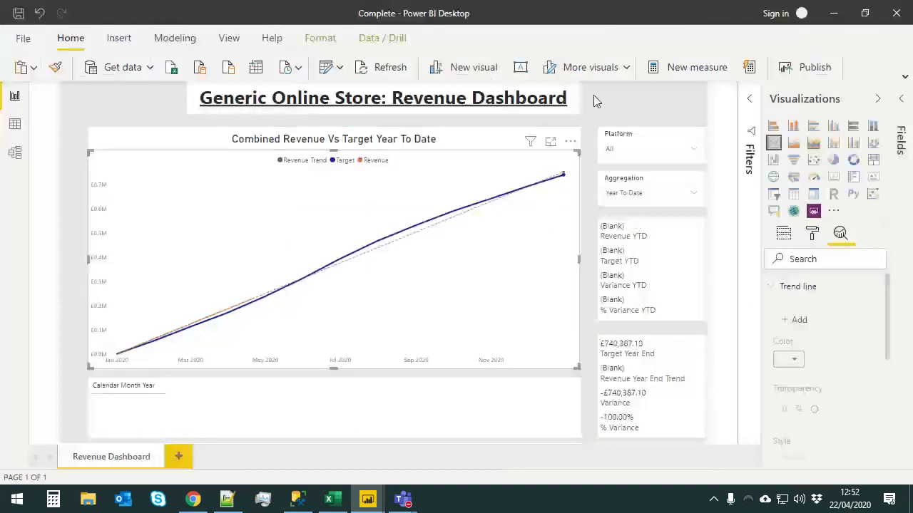
{"action": "left_click", "coordinate": [563, 183]}
{"action": "left_click", "coordinate": [588, 207]}
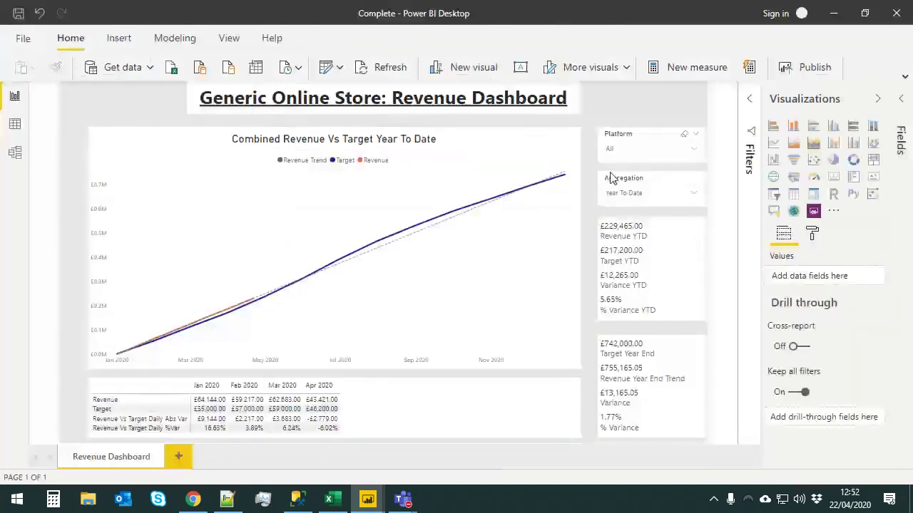
Expand the KPIs table, widen the field list to show full measure names, and open the Revenue Trend measure's formula
{"action": "left_click", "coordinate": [904, 102]}
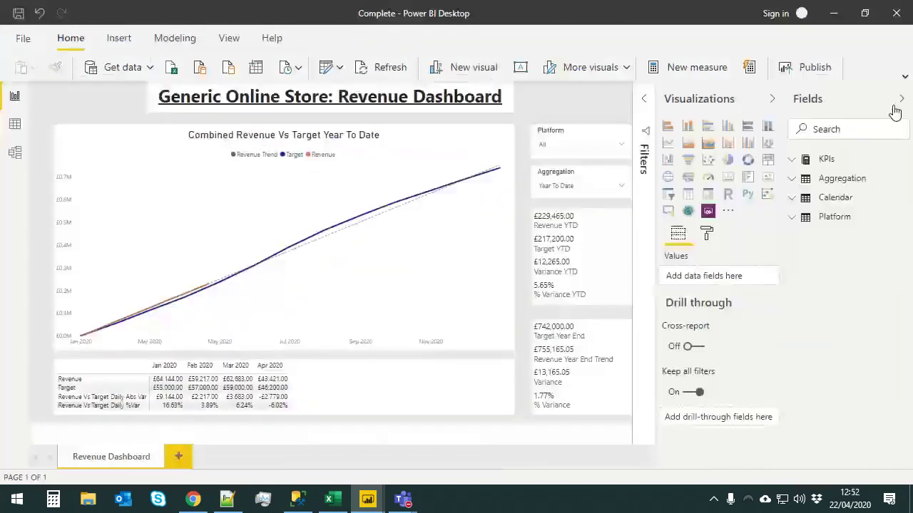
{"action": "left_click", "coordinate": [793, 160]}
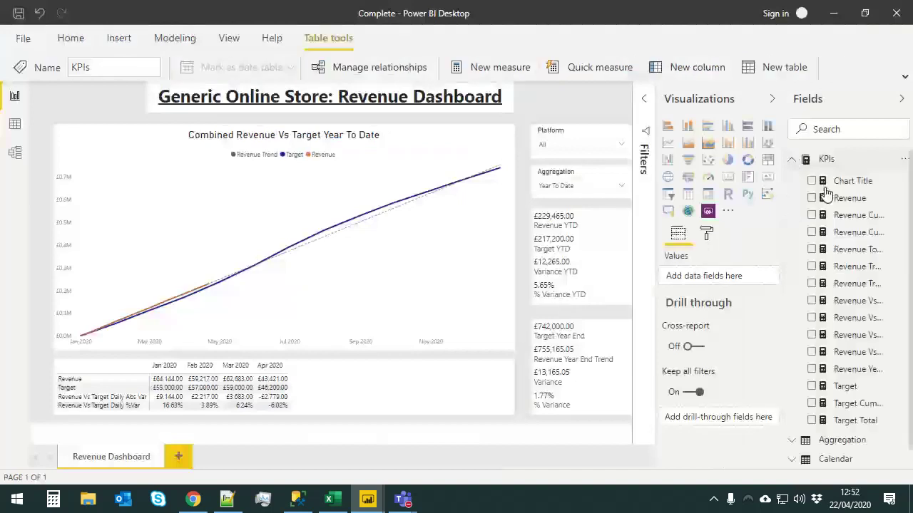
{"action": "left_click_drag", "start_coordinate": [784, 351], "coordinate": [727, 357]}
{"action": "left_click", "coordinate": [768, 265]}
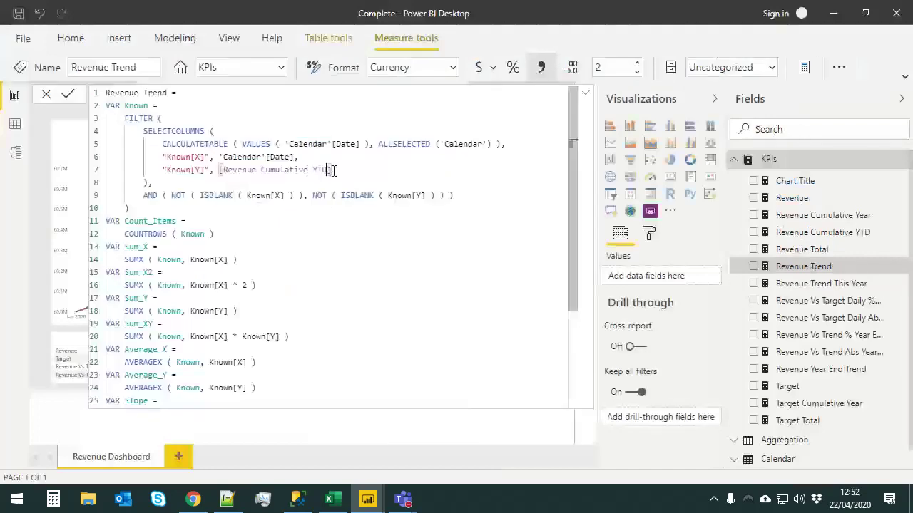
Examine the Known[Y] and Known[X] inputs in the Revenue Trend formula, and collapse the formula and the field list
{"action": "key", "text": "ctrl+shift+Left"}
{"action": "key", "text": "ctrl+shift+Left"}
{"action": "key", "text": "ctrl+shift+Left"}
{"action": "key", "text": "Up"}
{"action": "key", "text": "ctrl+shift+Left"}
{"action": "key", "text": "ctrl+shift+Left"}
{"action": "key", "text": "ctrl+shift+Left"}
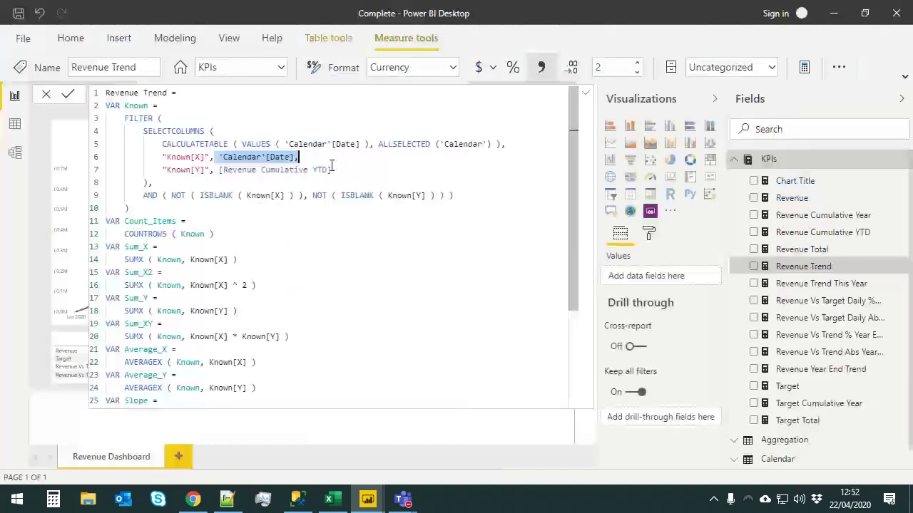
{"action": "left_click", "coordinate": [587, 94]}
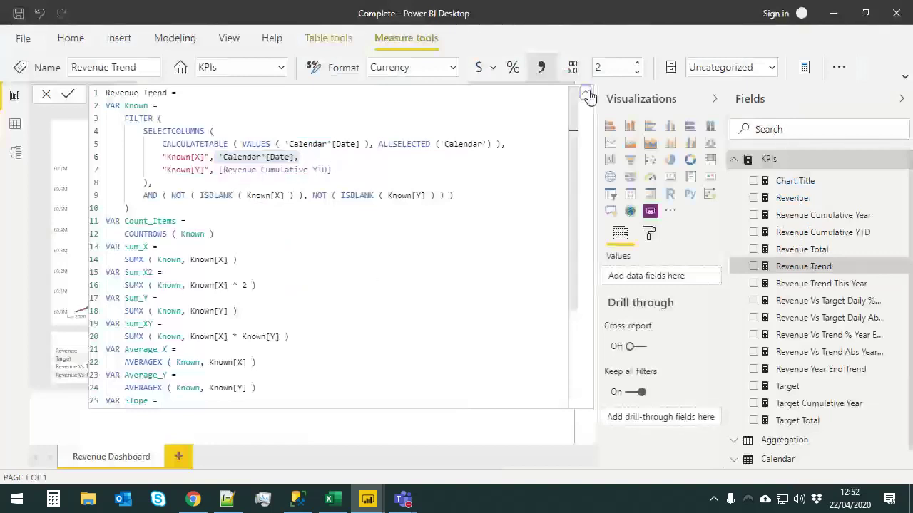
{"action": "left_click", "coordinate": [900, 100]}
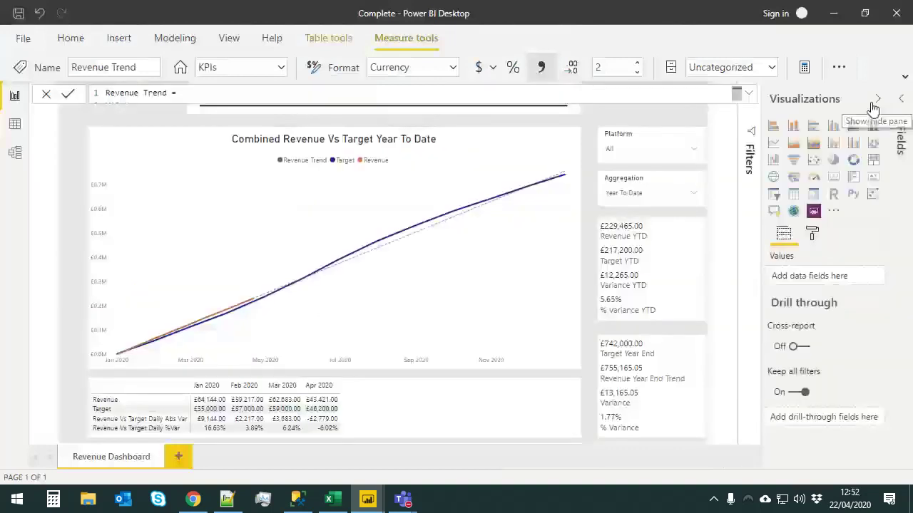
Collapse the visualizations pane and compare the year-to-date revenue chart for the App platform and for the Website platform
{"action": "left_click", "coordinate": [878, 99]}
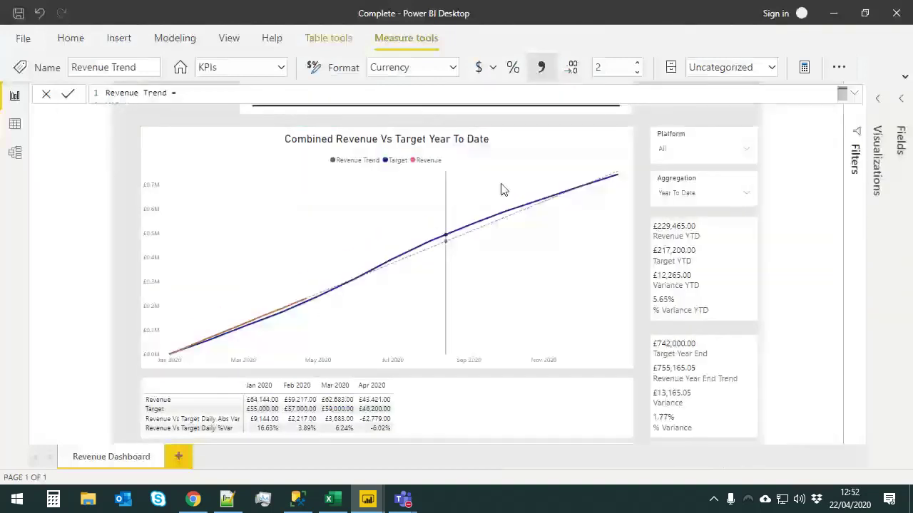
{"action": "left_click", "coordinate": [683, 150]}
{"action": "left_click", "coordinate": [678, 175]}
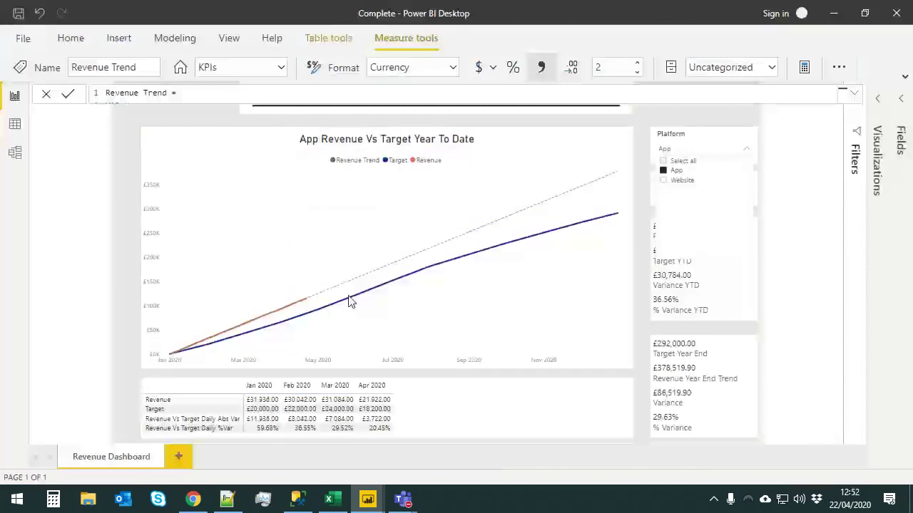
{"action": "left_click", "coordinate": [745, 152]}
{"action": "left_click", "coordinate": [698, 151]}
{"action": "left_click", "coordinate": [676, 180]}
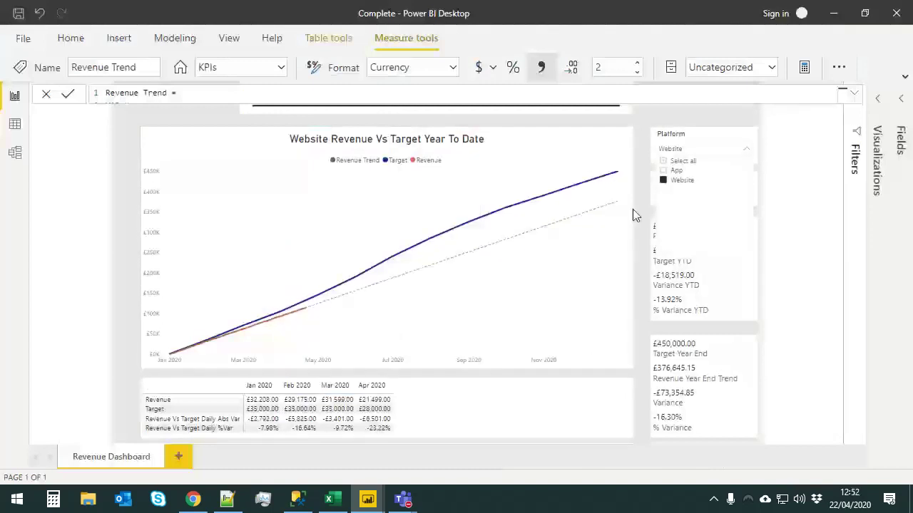
{"action": "left_click", "coordinate": [747, 151]}
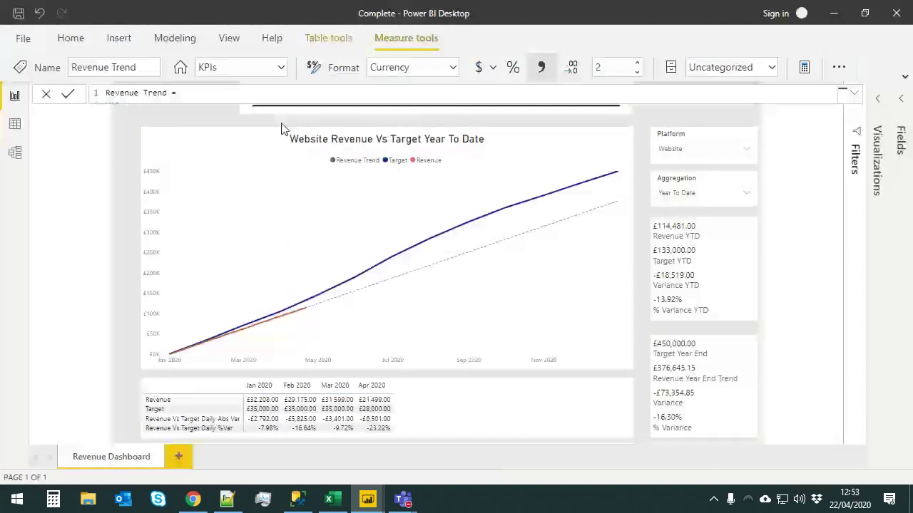
Examine the dynamic title of the Revenue Vs Target chart, and set the Aggregation slicer to Daily
{"action": "left_click", "coordinate": [448, 144]}
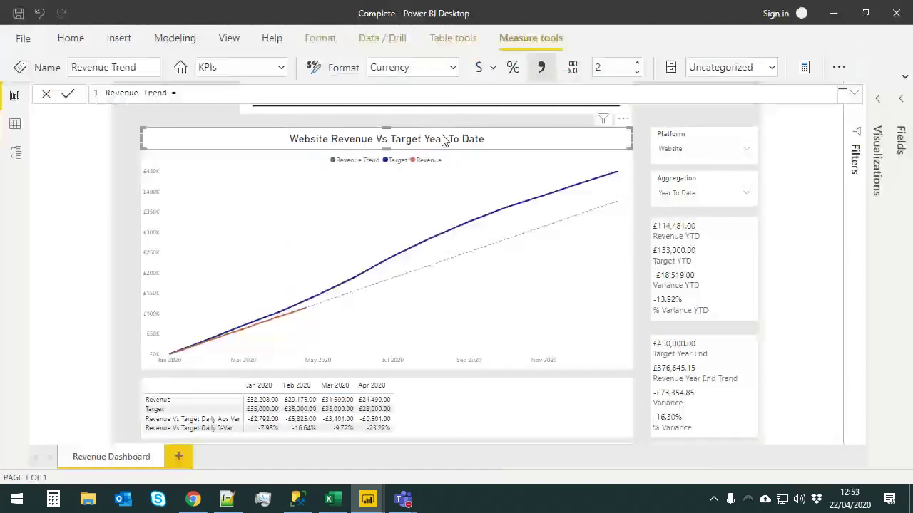
{"action": "left_click", "coordinate": [819, 216]}
{"action": "left_click", "coordinate": [684, 195]}
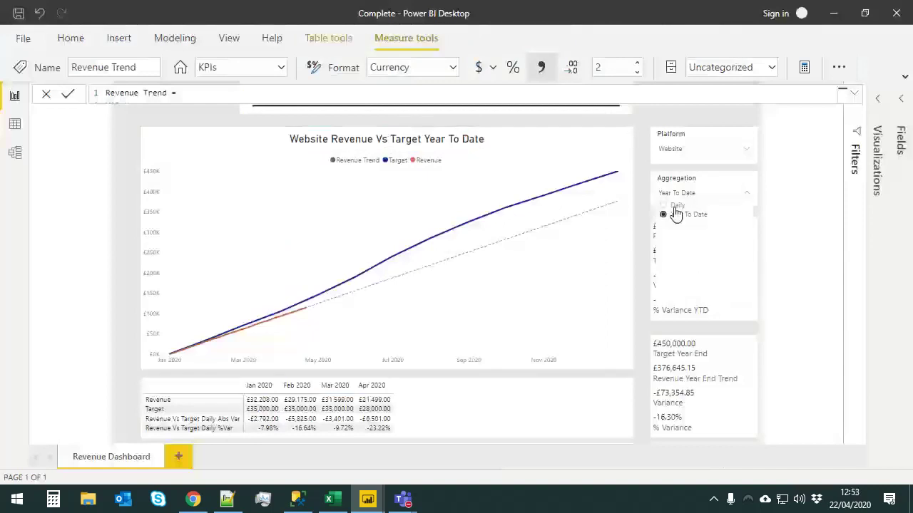
{"action": "left_click", "coordinate": [676, 212]}
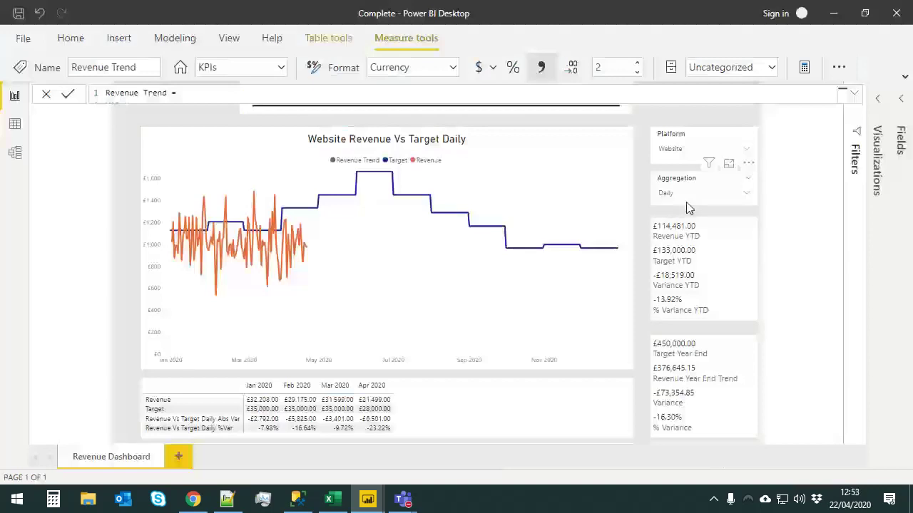
Compare the daily Revenue Vs Target chart for the App, Website and all platforms, leaving the Platform slicer on All
{"action": "left_click", "coordinate": [687, 196]}
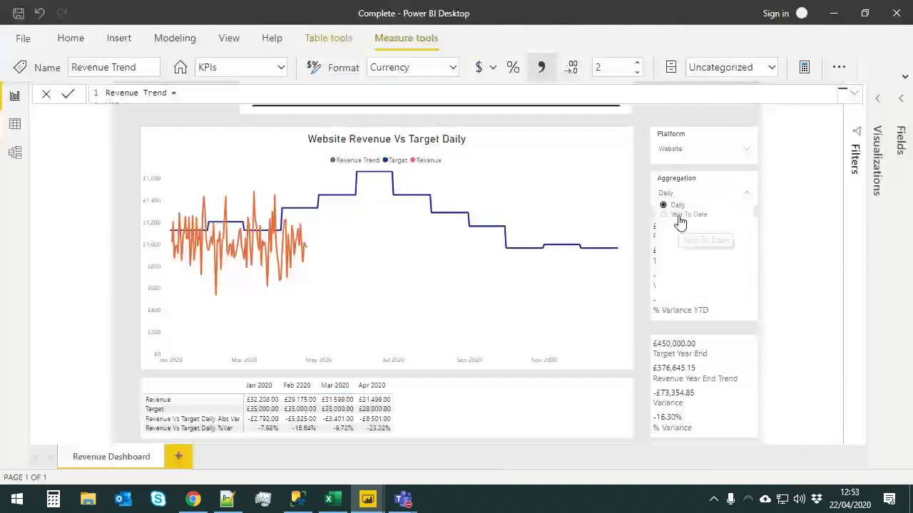
{"action": "left_click", "coordinate": [684, 148]}
{"action": "left_click", "coordinate": [678, 170]}
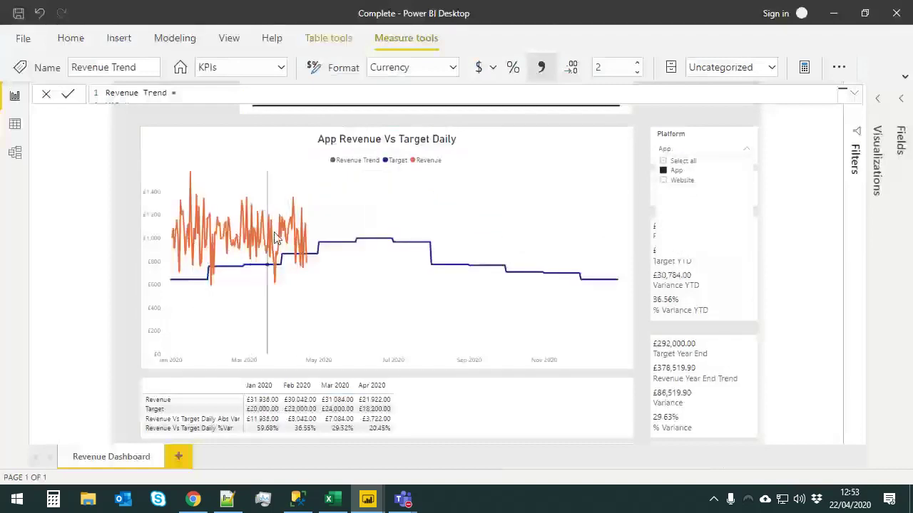
{"action": "left_click", "coordinate": [677, 181]}
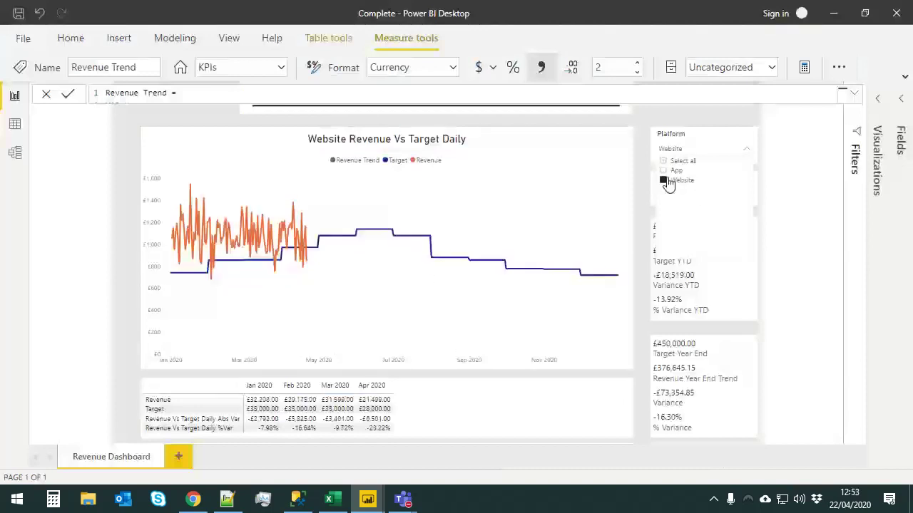
{"action": "left_click", "coordinate": [681, 180]}
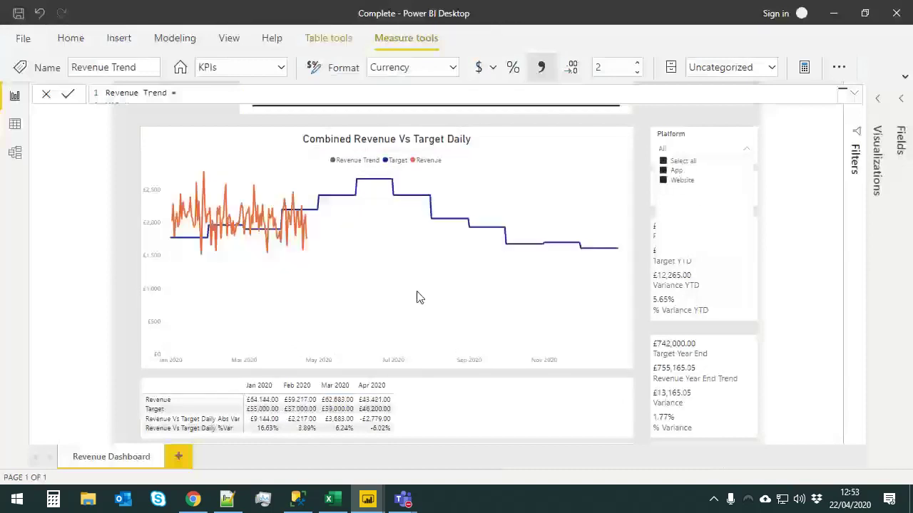
{"action": "left_click", "coordinate": [747, 151]}
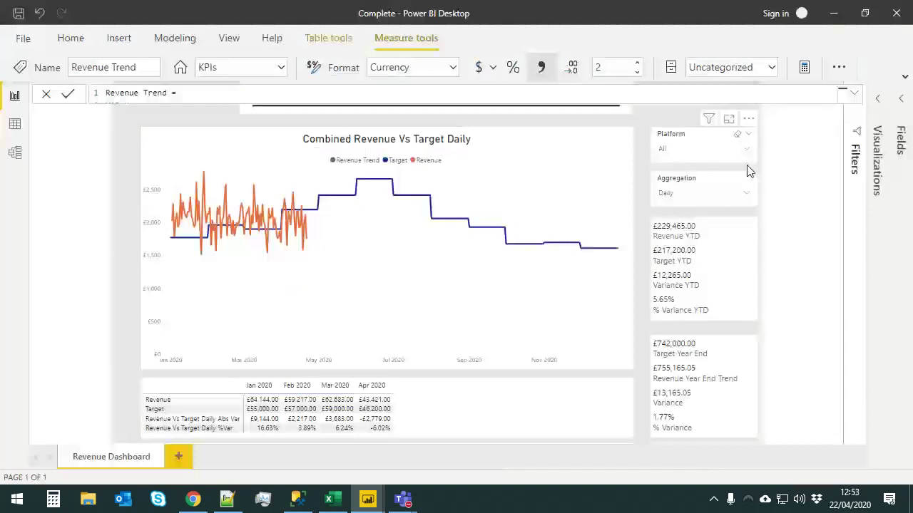
{"action": "left_click", "coordinate": [716, 195]}
{"action": "mouse_move", "coordinate": [727, 190]}
{"action": "left_mouse_down"}
{"action": "mouse_move", "coordinate": [700, 192]}
{"action": "mouse_move", "coordinate": [729, 187]}
{"action": "left_mouse_up"}
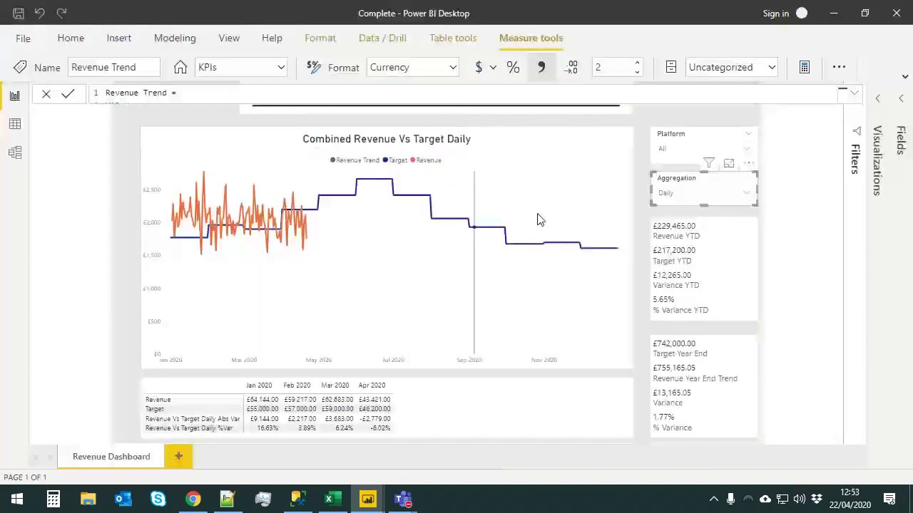
Show the data model's relationship diagram and collapse the Properties pane to give the tables more room
{"action": "left_click", "coordinate": [16, 154]}
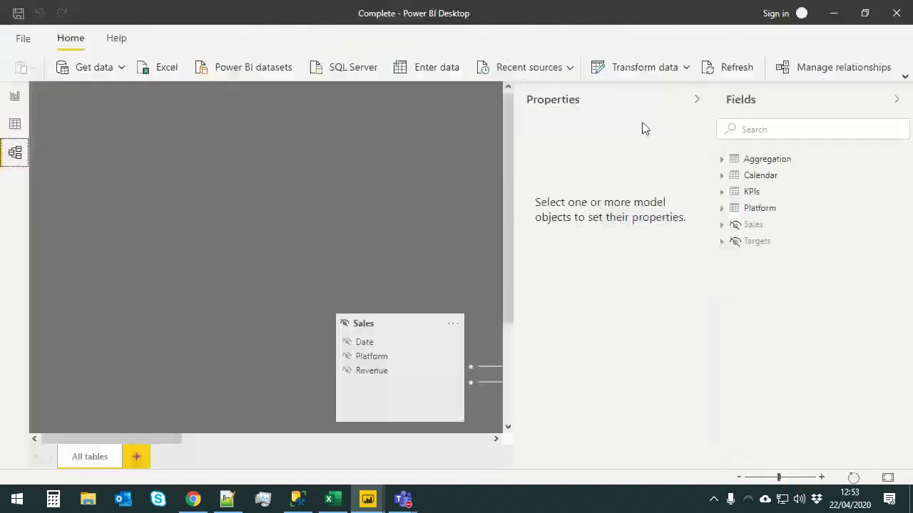
{"action": "left_click", "coordinate": [698, 100]}
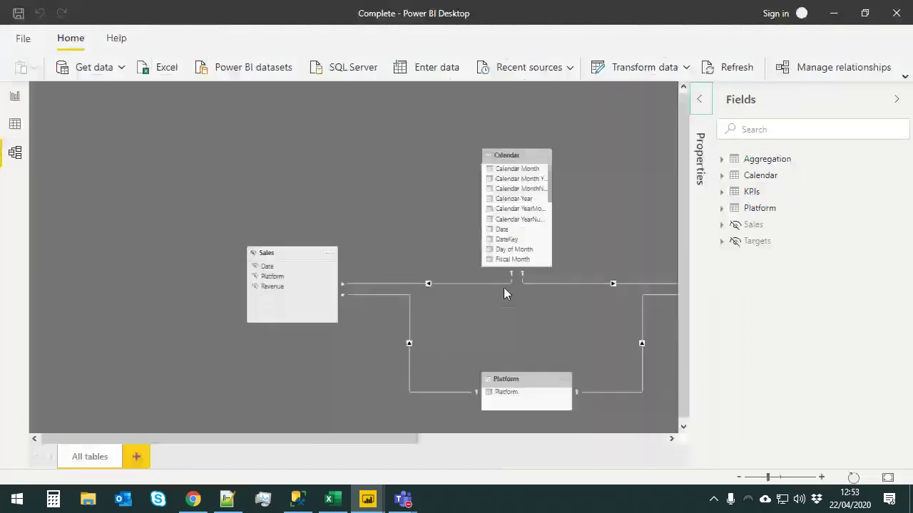
Move the Aggregation table above the Sales table in the model diagram, and return to the report view
{"action": "left_click_drag", "start_coordinate": [640, 123], "coordinate": [198, 163]}
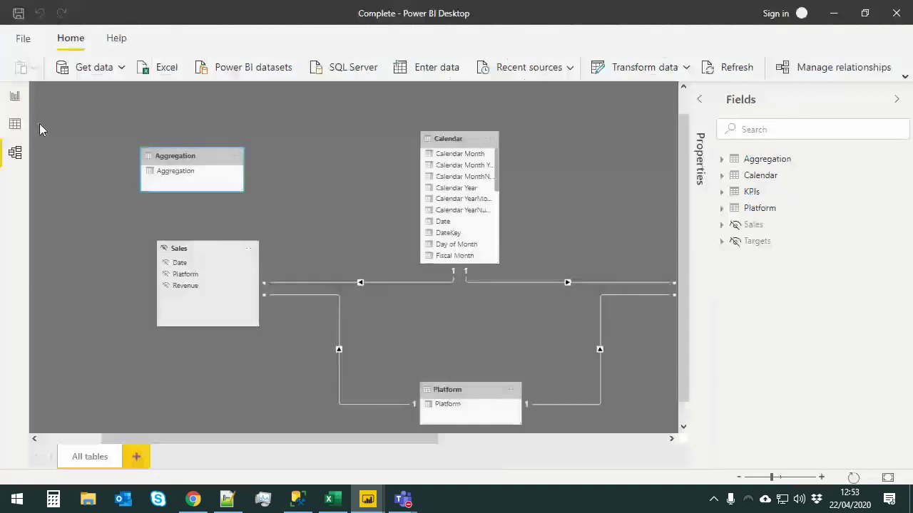
{"action": "left_click", "coordinate": [16, 102]}
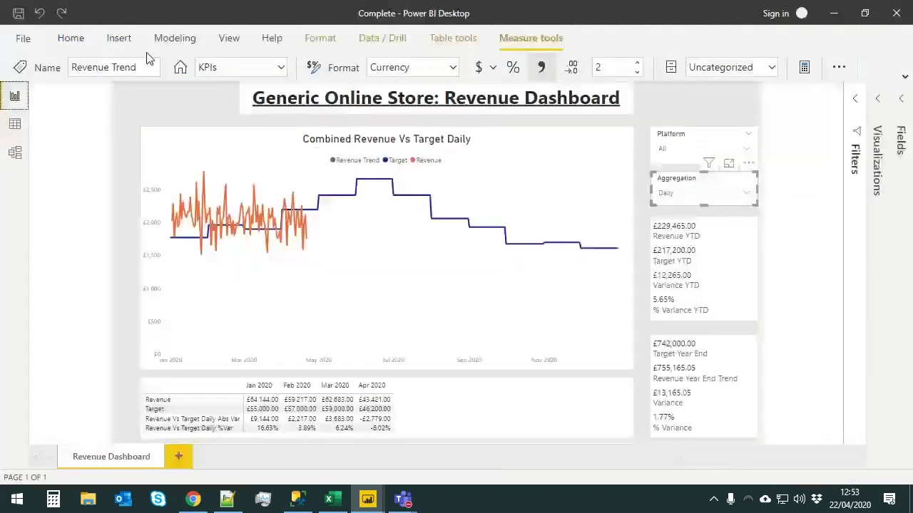
Look at the Create Table dialog for entering data manually, and cancel it without creating a table
{"action": "left_click", "coordinate": [177, 37]}
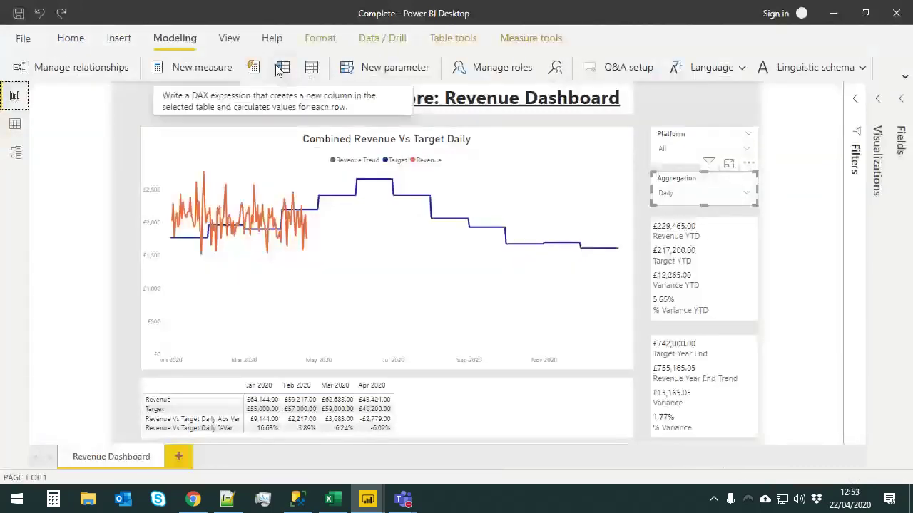
{"action": "left_click", "coordinate": [905, 76]}
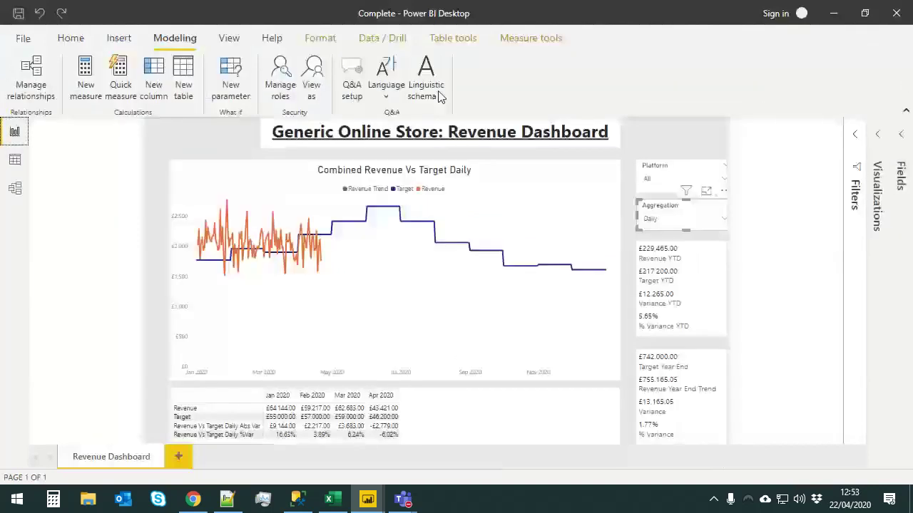
{"action": "left_click", "coordinate": [135, 38]}
{"action": "left_click", "coordinate": [84, 38]}
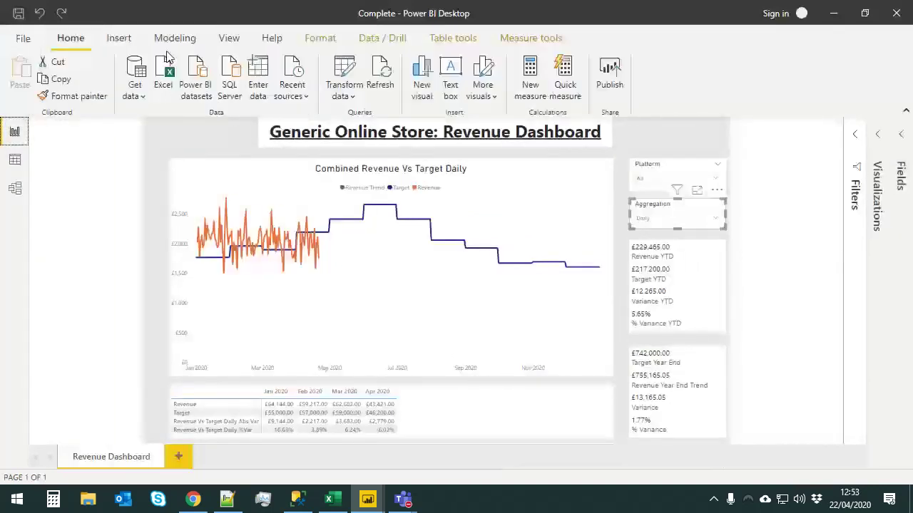
{"action": "left_click", "coordinate": [261, 82]}
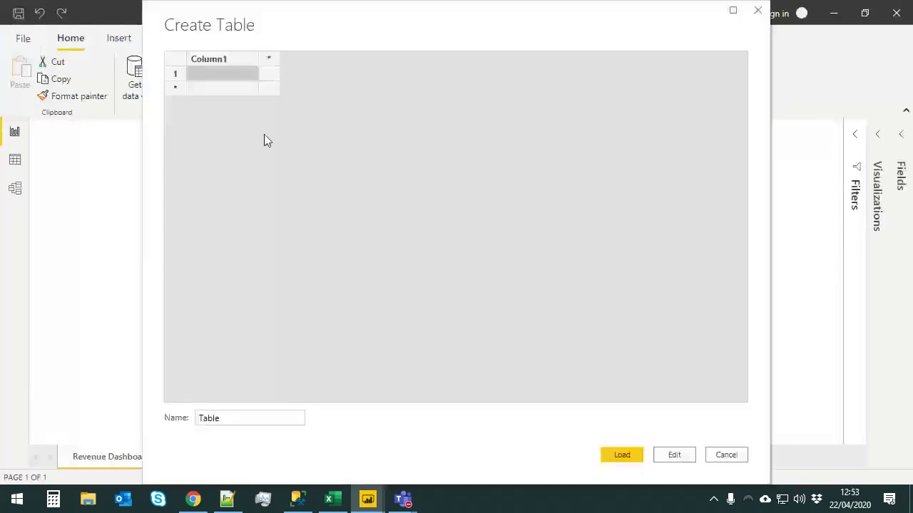
{"action": "left_click", "coordinate": [735, 456]}
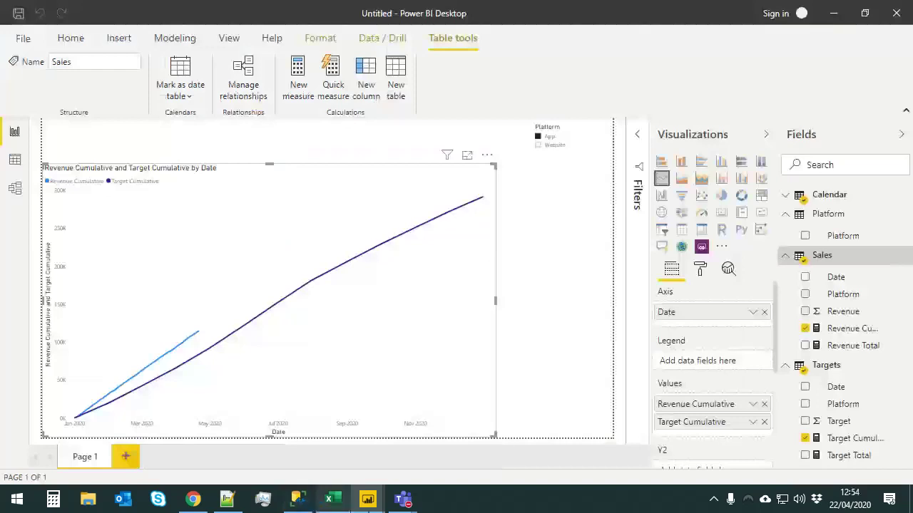
Return to the Complete report and check the options of the Aggregation slicer, keeping Daily selected
{"action": "mouse_move", "coordinate": [368, 499]}
{"action": "left_click", "coordinate": [275, 445]}
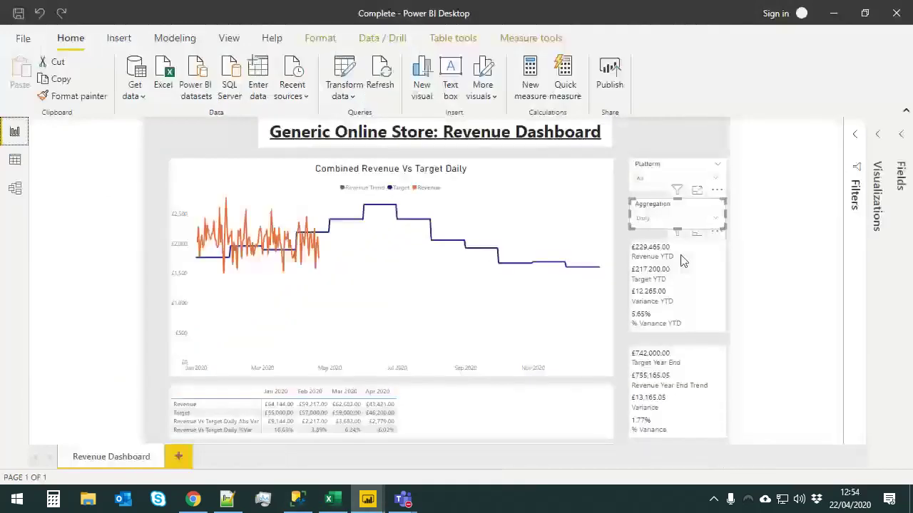
{"action": "left_click", "coordinate": [674, 222]}
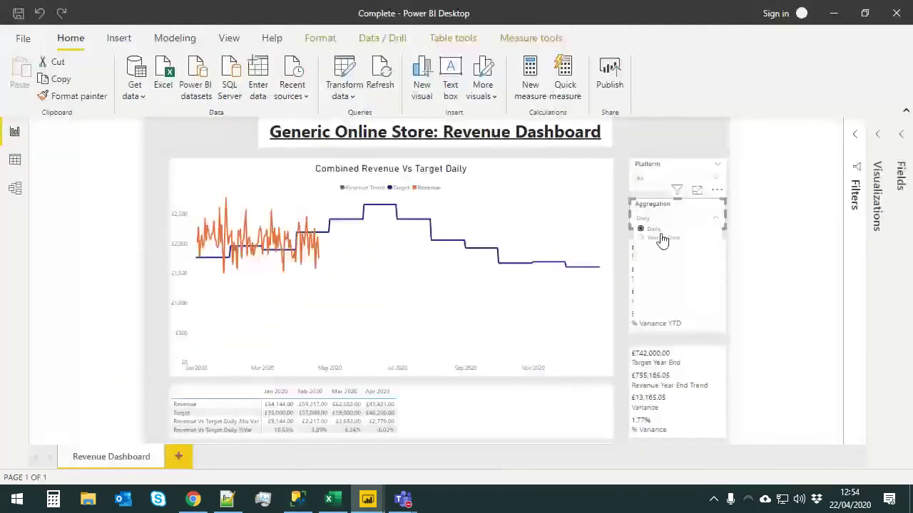
{"action": "left_click", "coordinate": [661, 233]}
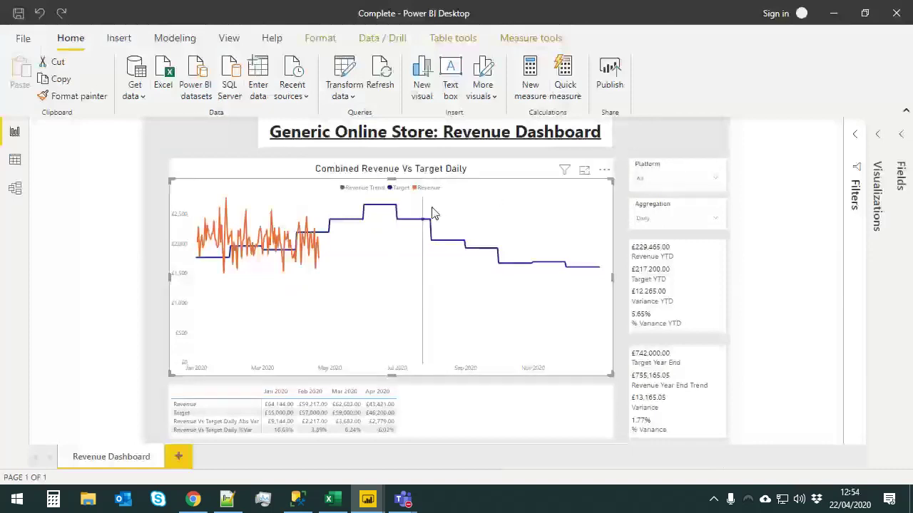
Display the fields of the KPIs table and examine the HASONEVALUE condition in the Target measure's formula
{"action": "left_click", "coordinate": [880, 137]}
{"action": "left_click", "coordinate": [901, 135]}
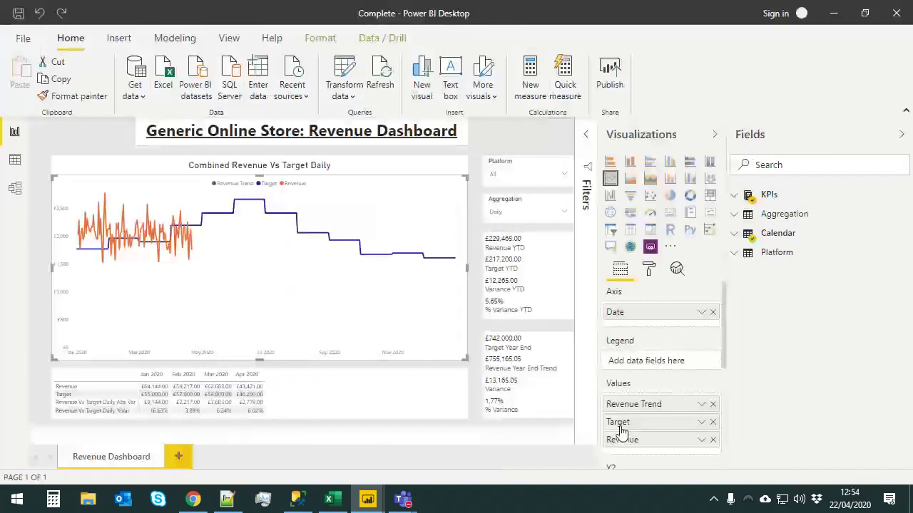
{"action": "left_click", "coordinate": [748, 197]}
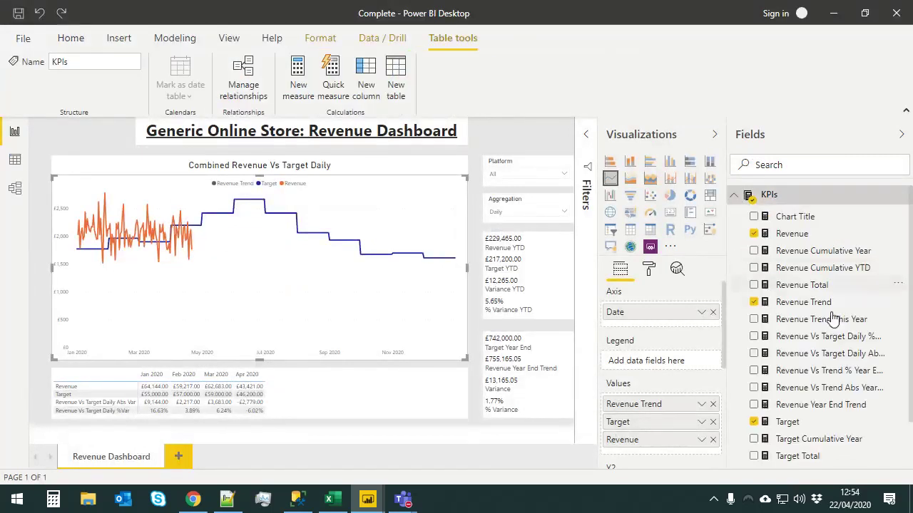
{"action": "left_click", "coordinate": [788, 422]}
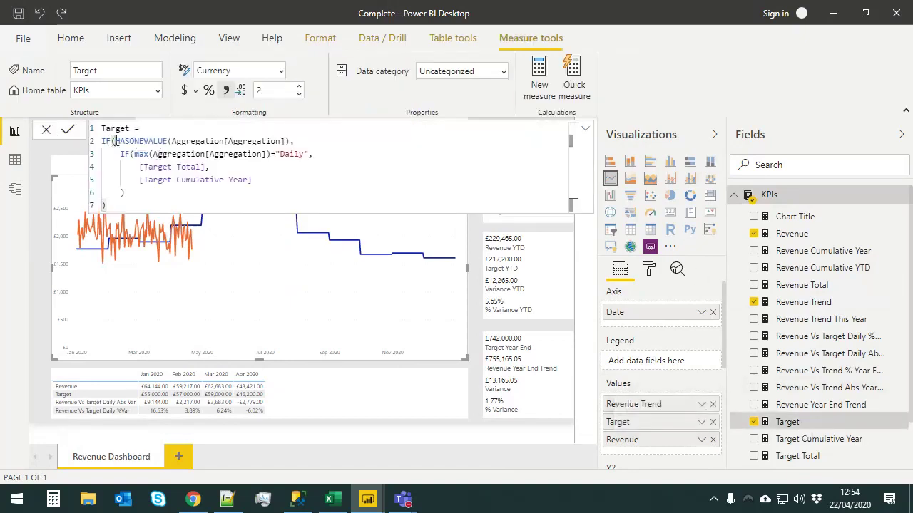
{"action": "left_click_drag", "start_coordinate": [114, 141], "coordinate": [289, 163]}
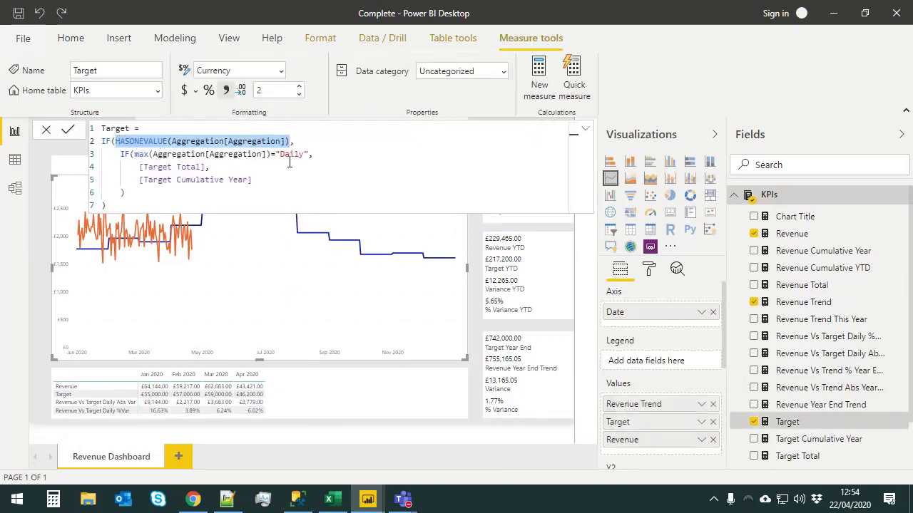
{"action": "left_click", "coordinate": [582, 130]}
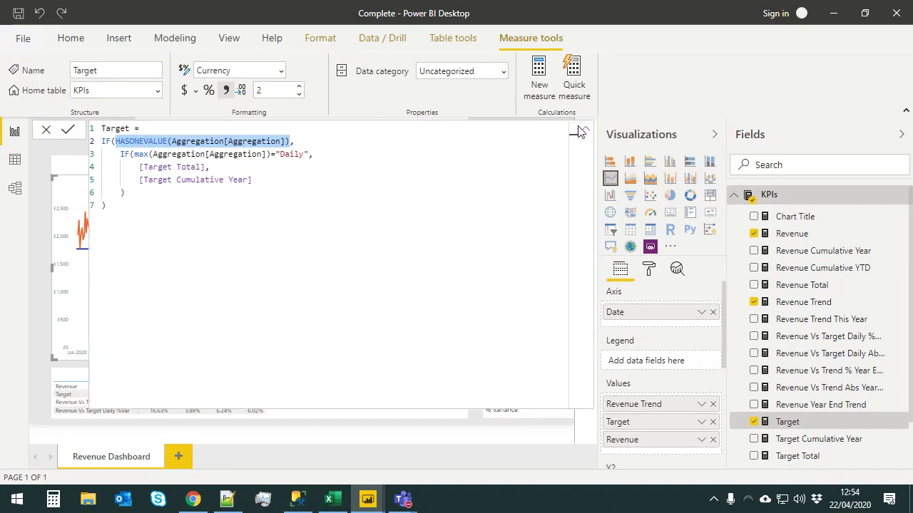
{"action": "left_click", "coordinate": [579, 131]}
Switch the Aggregation slicer to Year To Date and back to Daily to compare the chart
{"action": "left_click", "coordinate": [514, 213]}
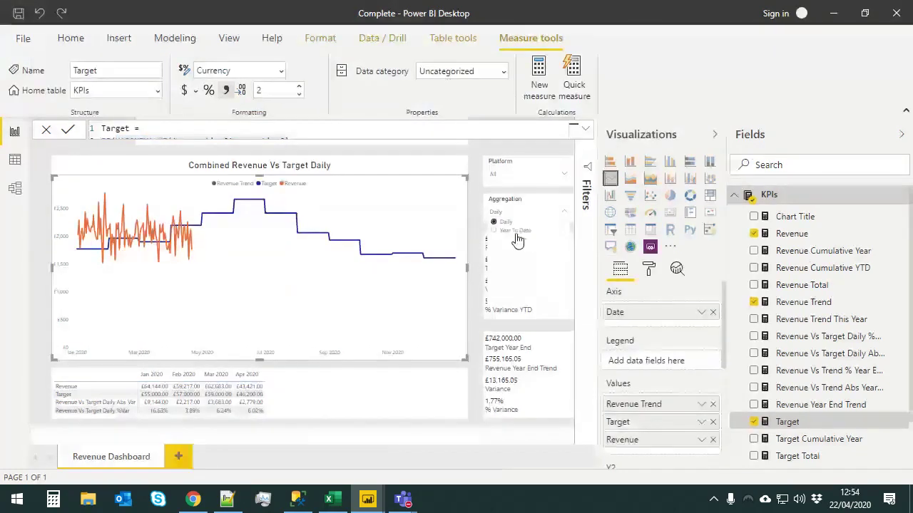
{"action": "left_click", "coordinate": [516, 232]}
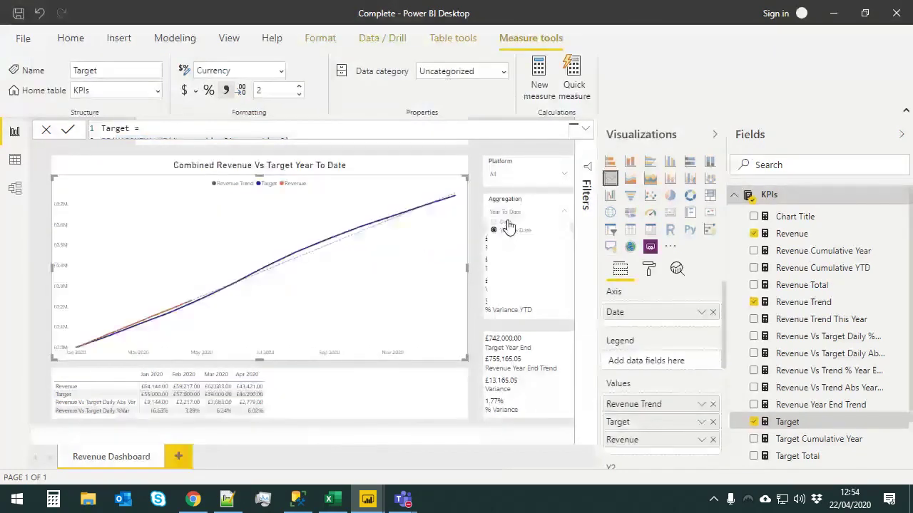
{"action": "left_click", "coordinate": [508, 227]}
Examine the "Daily" condition and the [Target Total] branch in the Target measure's formula
{"action": "left_click", "coordinate": [585, 130]}
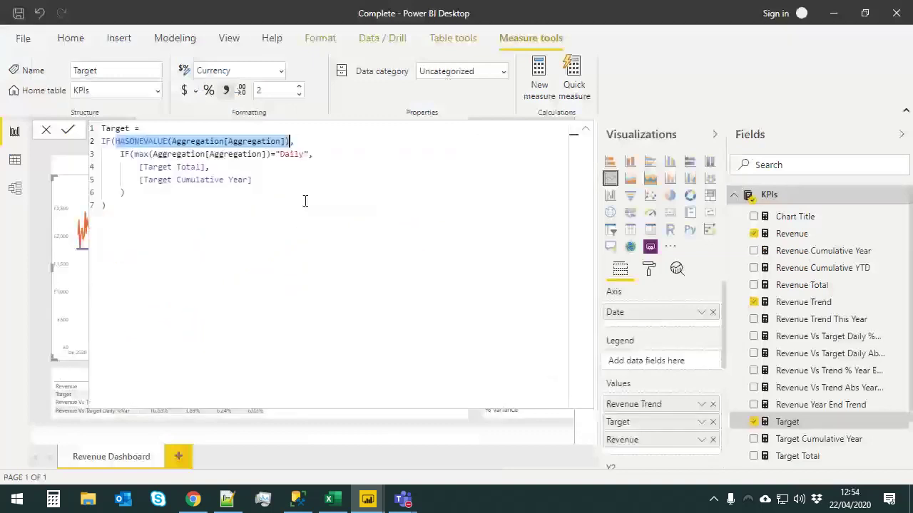
{"action": "left_click", "coordinate": [288, 154]}
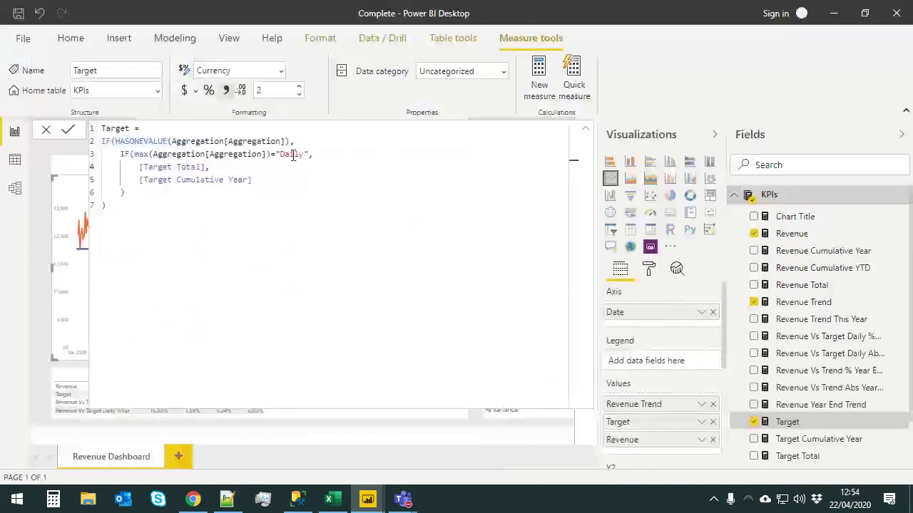
{"action": "double_click", "coordinate": [293, 155]}
{"action": "left_click_drag", "start_coordinate": [214, 166], "coordinate": [139, 167]}
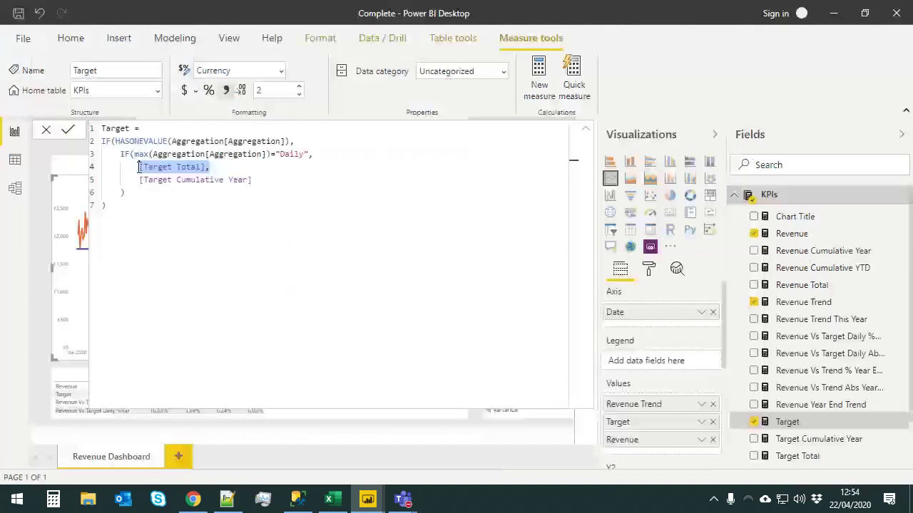
{"action": "left_click", "coordinate": [139, 166]}
{"action": "left_click", "coordinate": [585, 130]}
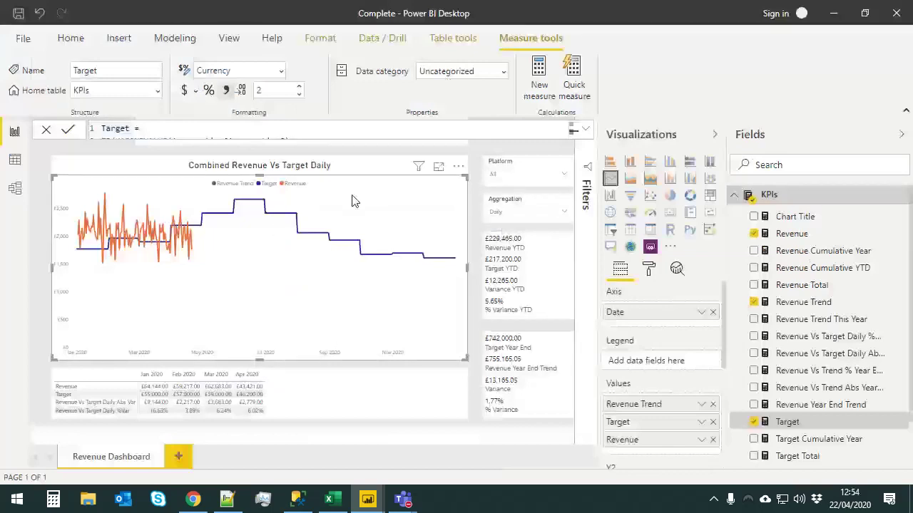
Set the Aggregation slicer to Year To Date
{"action": "left_click", "coordinate": [531, 211]}
{"action": "left_click", "coordinate": [528, 236]}
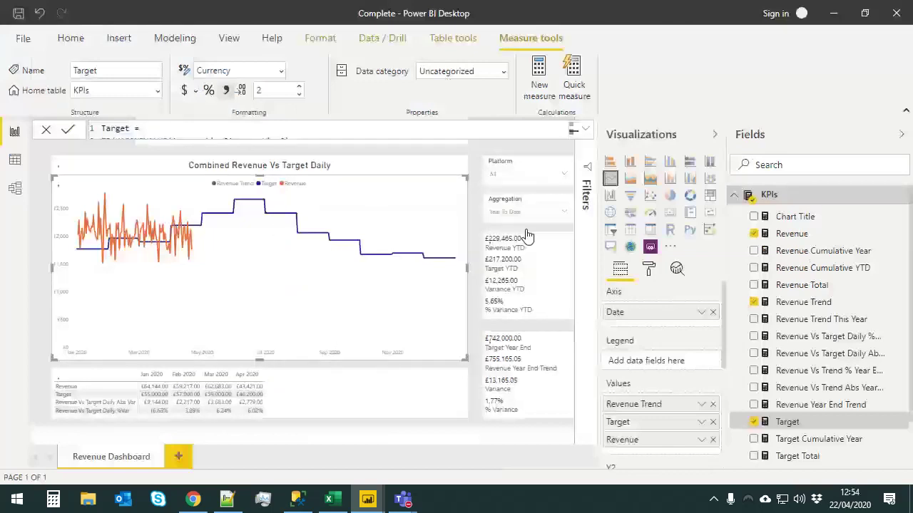
Select the chart's title card and examine how the Chart Title measure builds its text from the AggTitle and PlatformTitle variables
{"action": "left_click", "coordinate": [157, 172]}
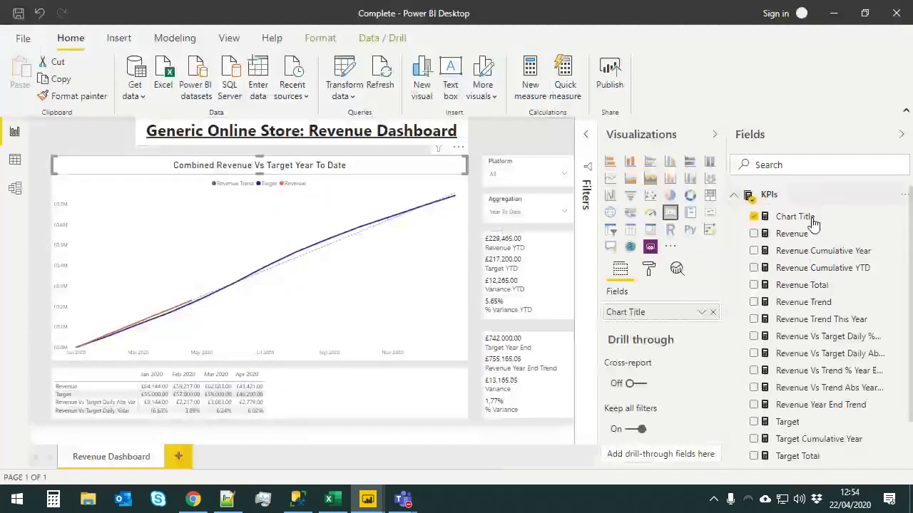
{"action": "left_click", "coordinate": [791, 217]}
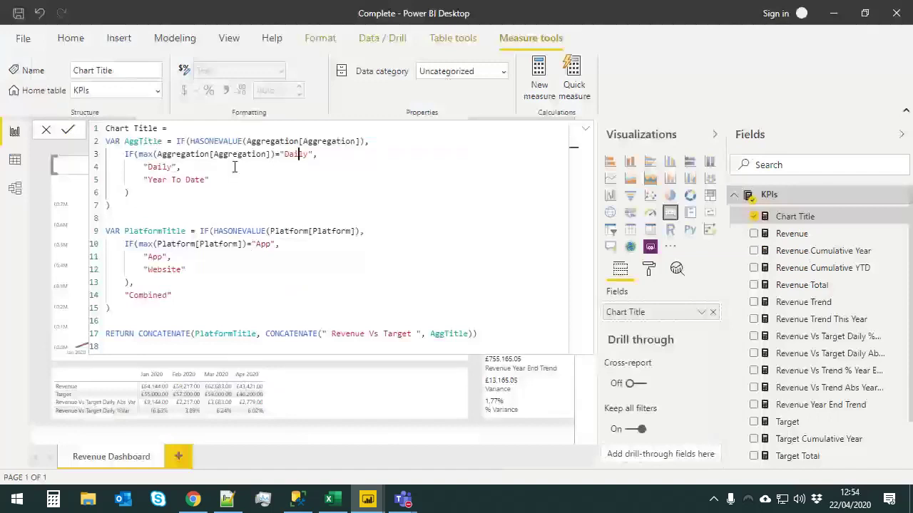
{"action": "left_click", "coordinate": [176, 180]}
{"action": "double_click", "coordinate": [177, 180]}
{"action": "left_click_drag", "start_coordinate": [207, 269], "coordinate": [89, 234]}
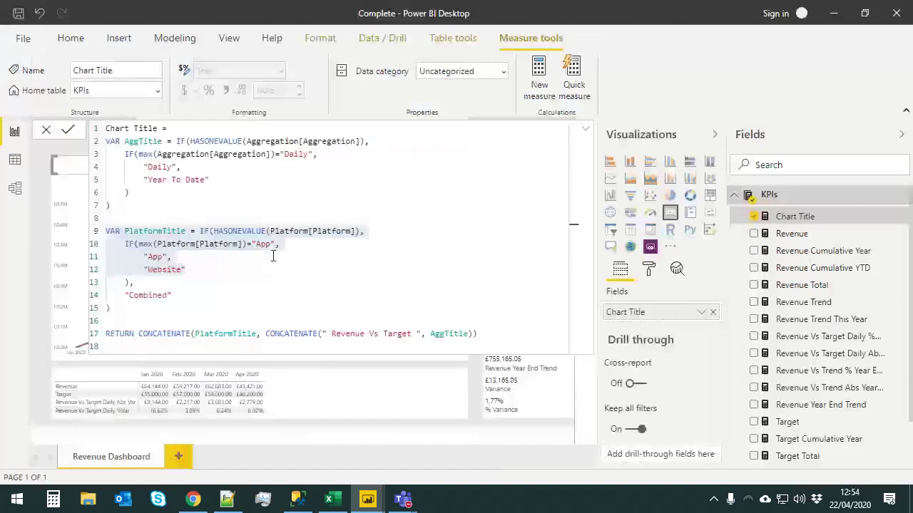
{"action": "left_click", "coordinate": [186, 269]}
{"action": "left_click", "coordinate": [173, 299]}
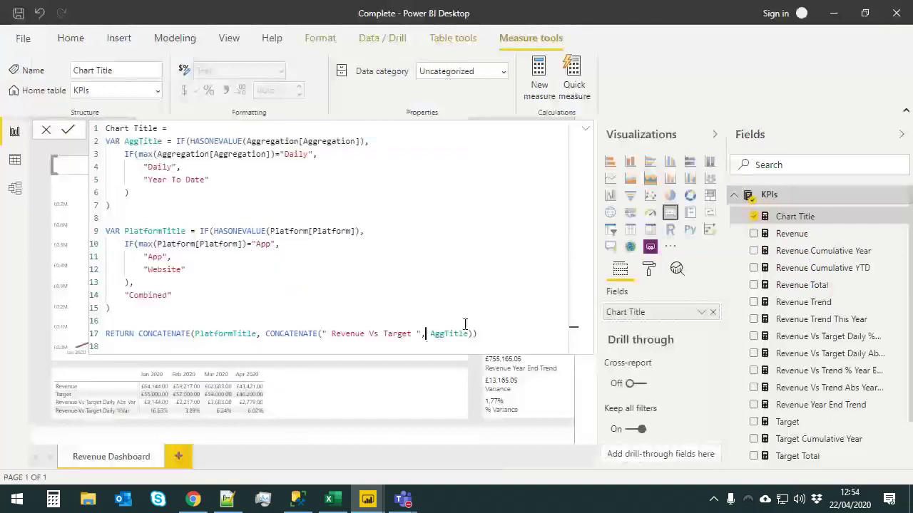
{"action": "left_click", "coordinate": [586, 132]}
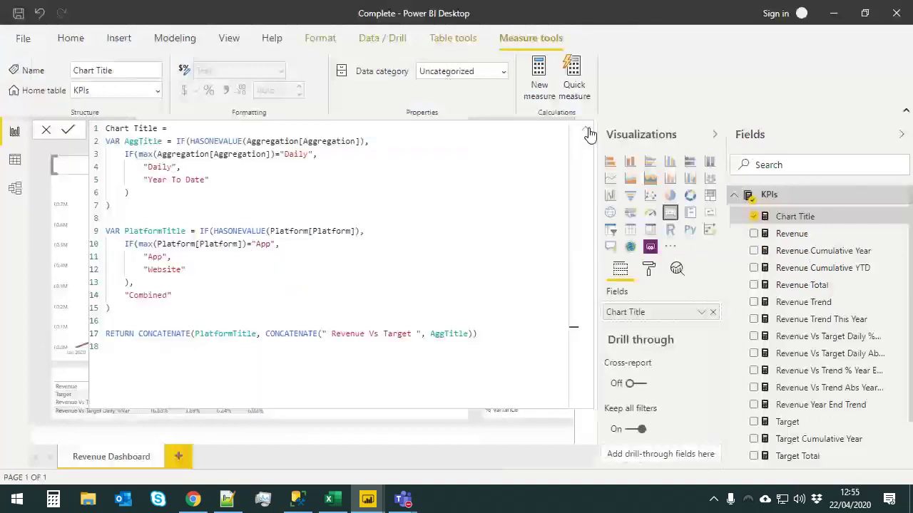
{"action": "left_click", "coordinate": [588, 132]}
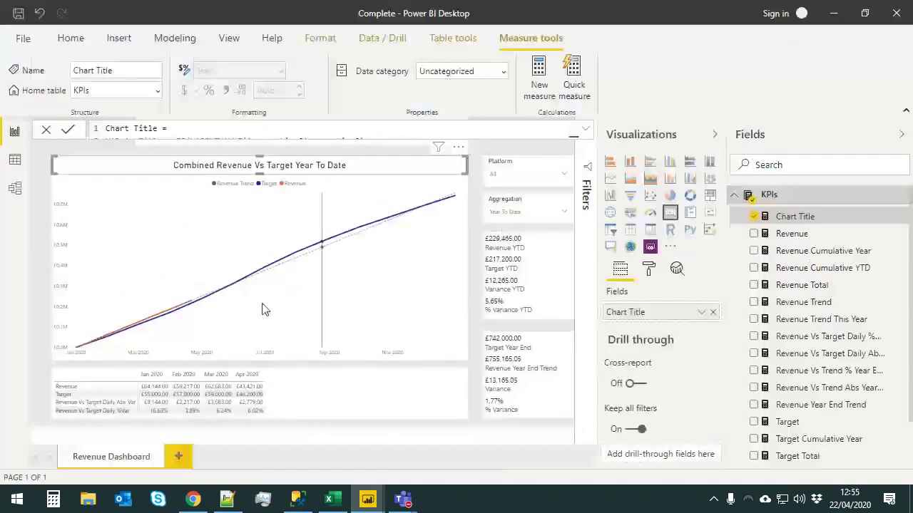
Filter the dashboard to the Website platform to compare revenue with target, and restore all platforms in the Platform slicer
{"action": "mouse_move", "coordinate": [195, 309]}
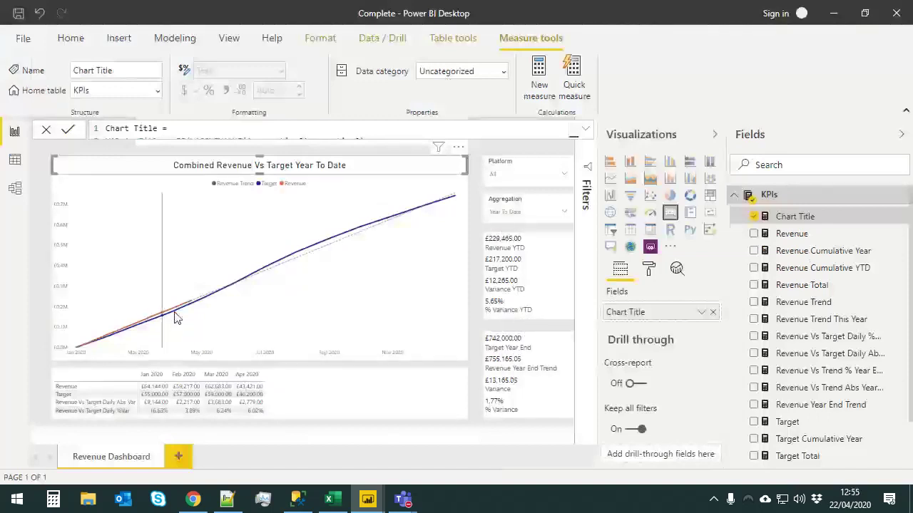
{"action": "left_click", "coordinate": [515, 175]}
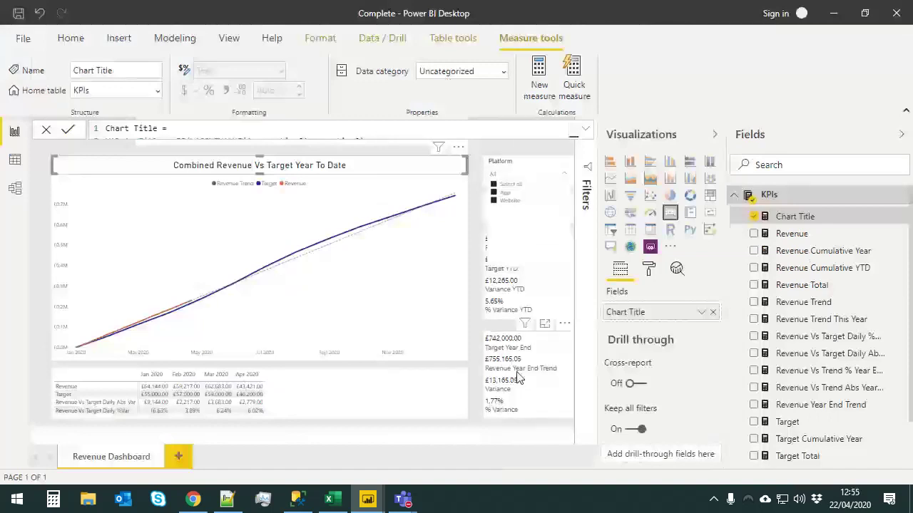
{"action": "left_click", "coordinate": [512, 201]}
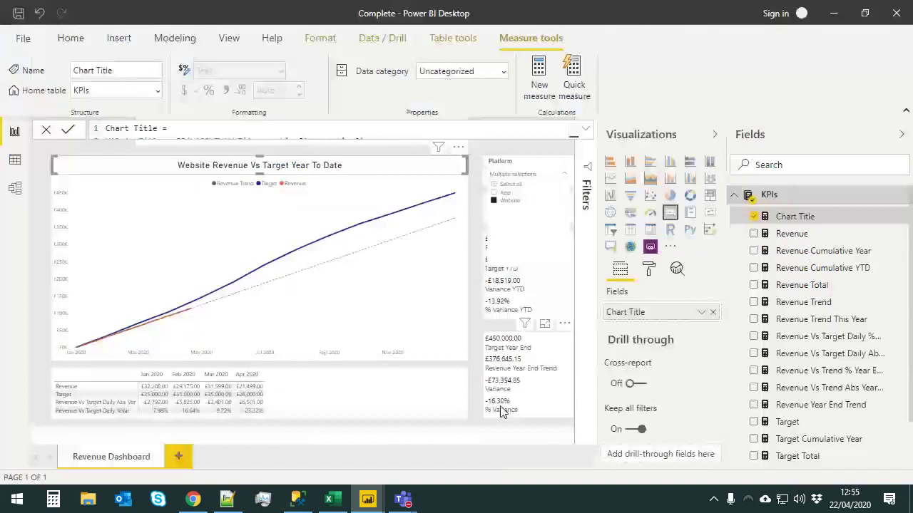
{"action": "left_click", "coordinate": [505, 194]}
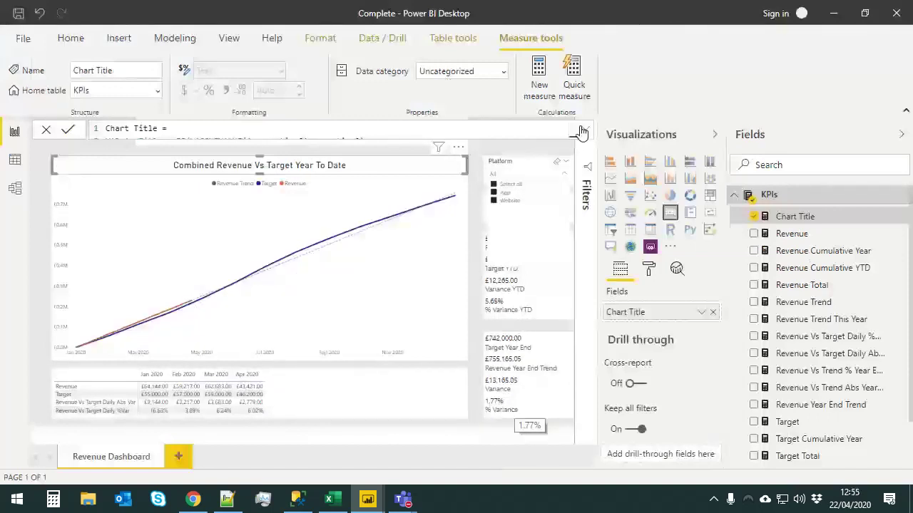
{"action": "left_click", "coordinate": [563, 175]}
{"action": "left_click", "coordinate": [480, 170]}
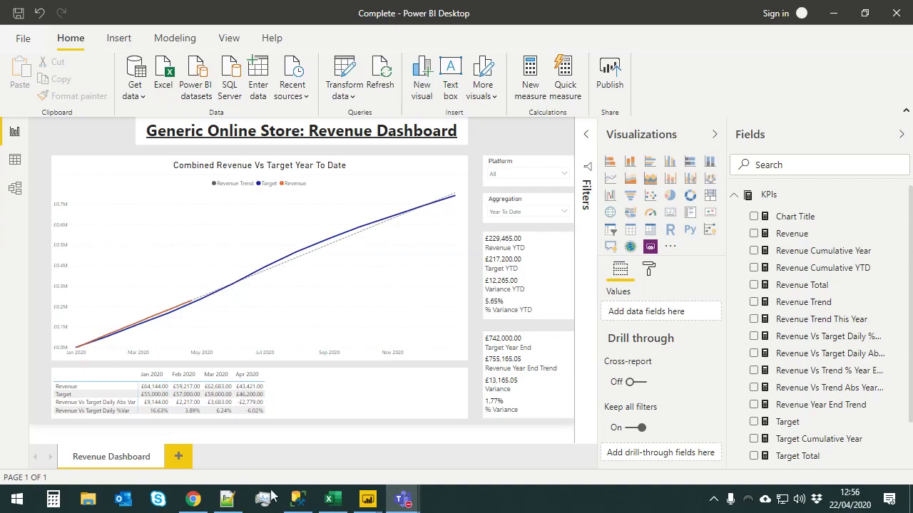
Switch to the Untitled Power BI report with the cumulative revenue and target chart
{"action": "mouse_move", "coordinate": [367, 499]}
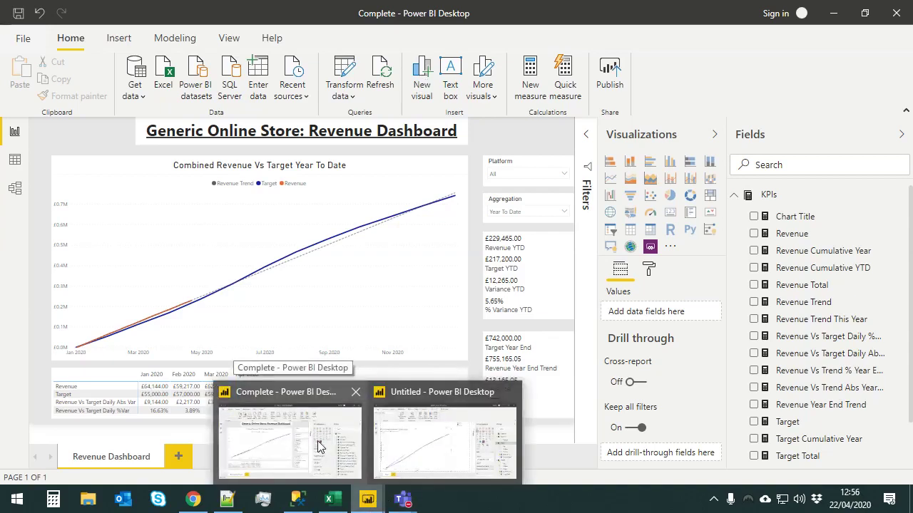
{"action": "left_click", "coordinate": [413, 434]}
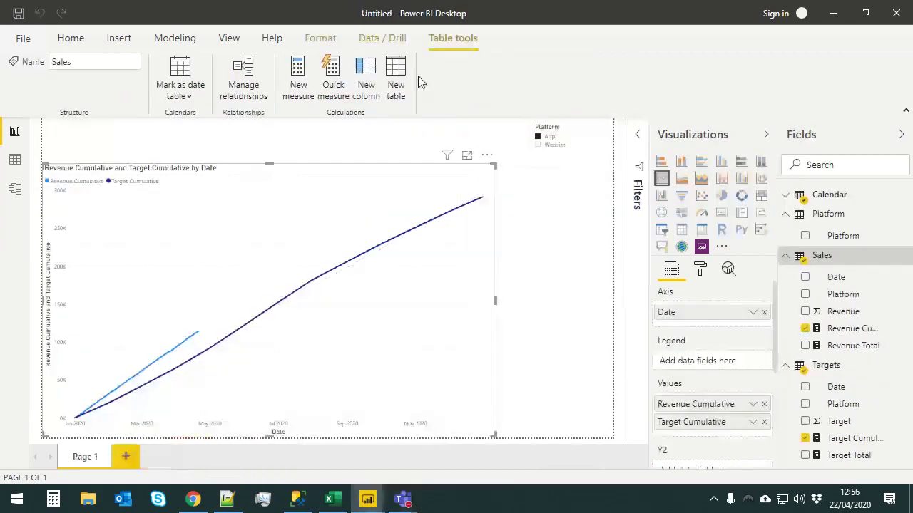
Open the Power Query Editor and show the native query behind the Platform query's Removed Duplicates step
{"action": "left_click", "coordinate": [187, 38]}
{"action": "left_click", "coordinate": [74, 38]}
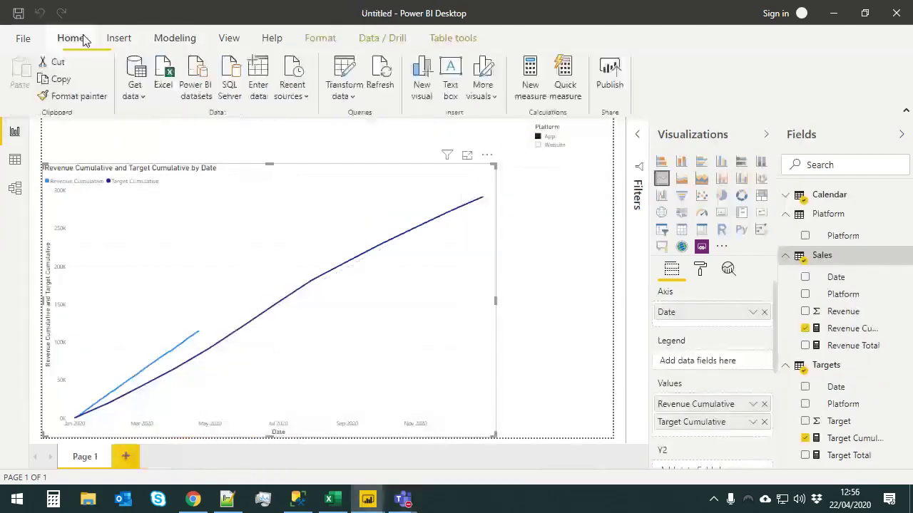
{"action": "left_click", "coordinate": [342, 99]}
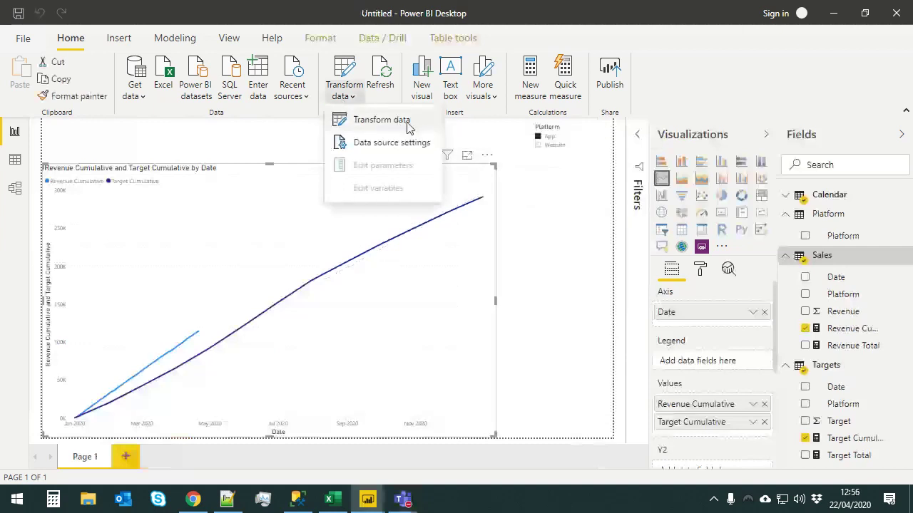
{"action": "left_click", "coordinate": [408, 127]}
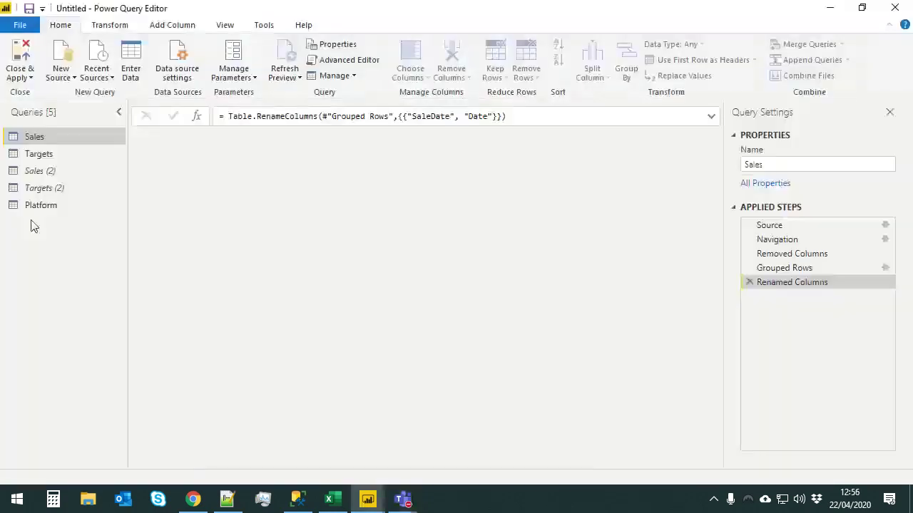
{"action": "left_click", "coordinate": [52, 207]}
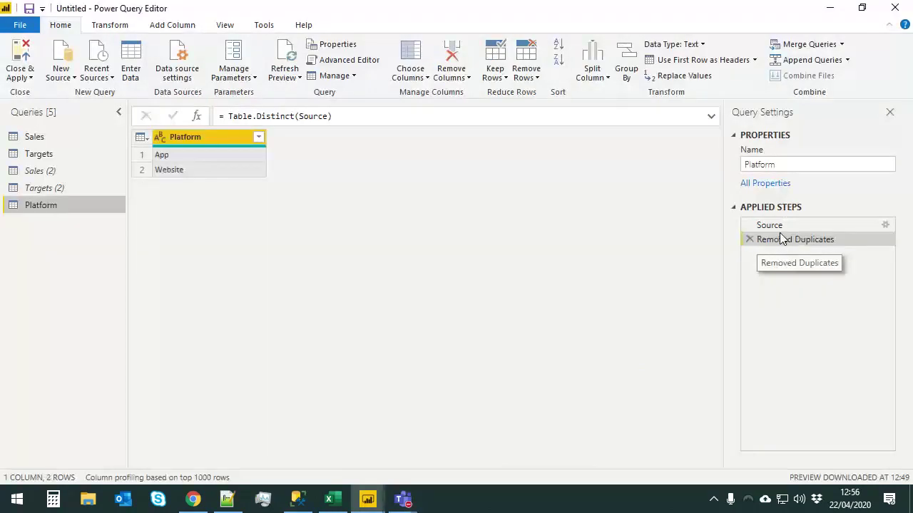
{"action": "right_click", "coordinate": [778, 239]}
{"action": "left_click", "coordinate": [839, 394]}
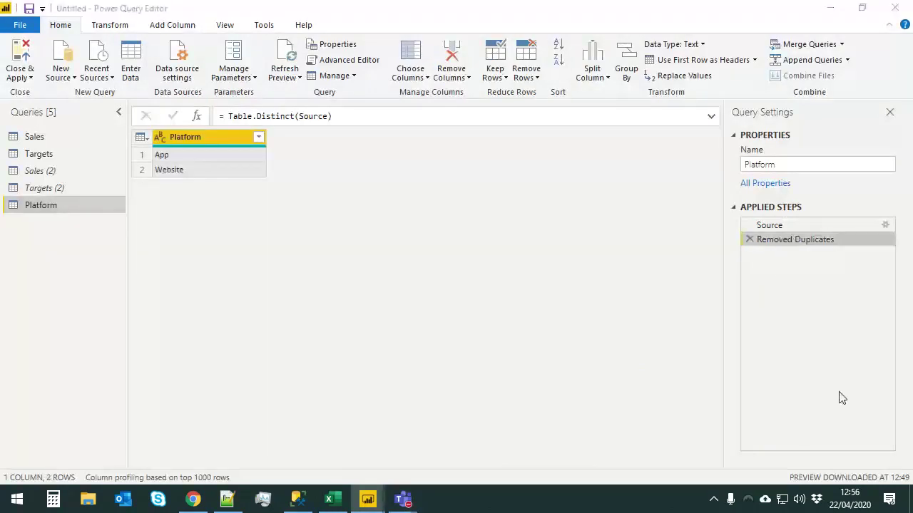
Examine how the native SQL combines the distinct platforms from the Targets and Sales tables, and close the Power Query Editor
{"action": "left_click_drag", "start_coordinate": [235, 107], "coordinate": [555, 139]}
{"action": "left_click", "coordinate": [467, 160]}
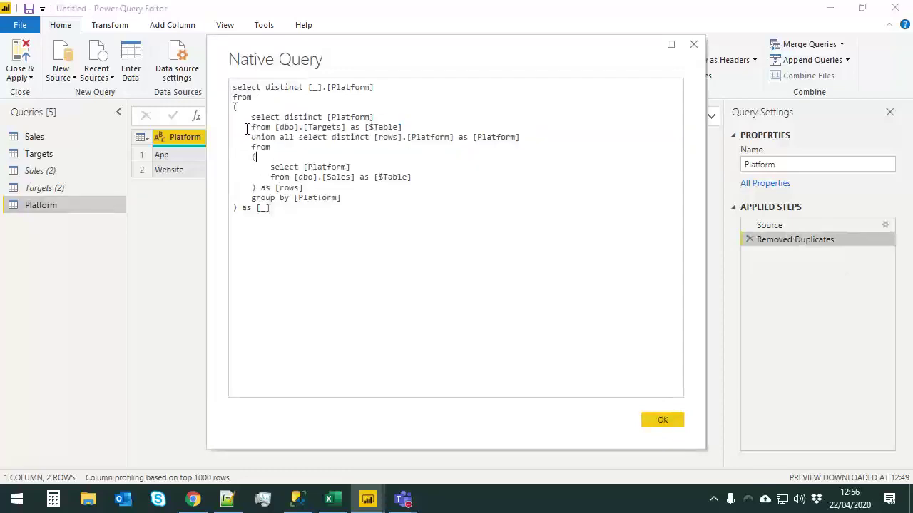
{"action": "left_click", "coordinate": [291, 223]}
{"action": "key", "text": "ctrl+a"}
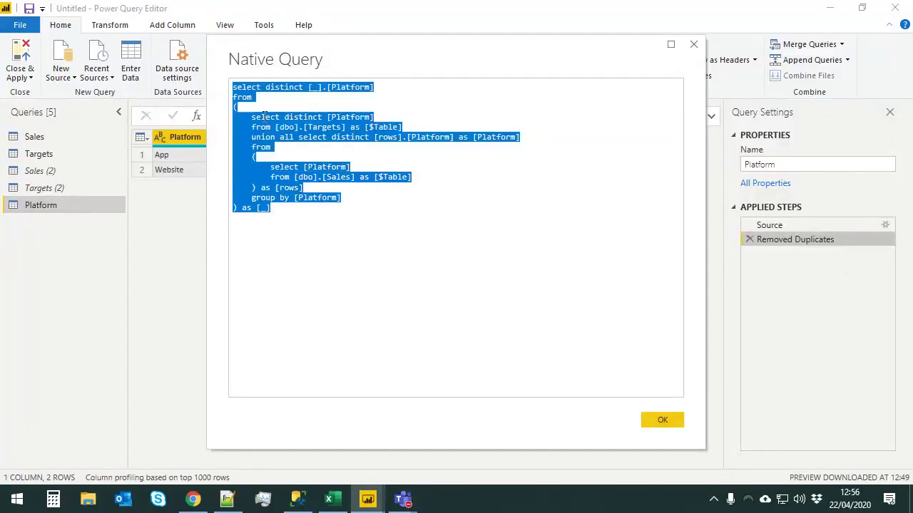
{"action": "left_click", "coordinate": [261, 117]}
{"action": "left_click_drag", "start_coordinate": [243, 117], "coordinate": [217, 80]}
{"action": "left_click", "coordinate": [287, 137]}
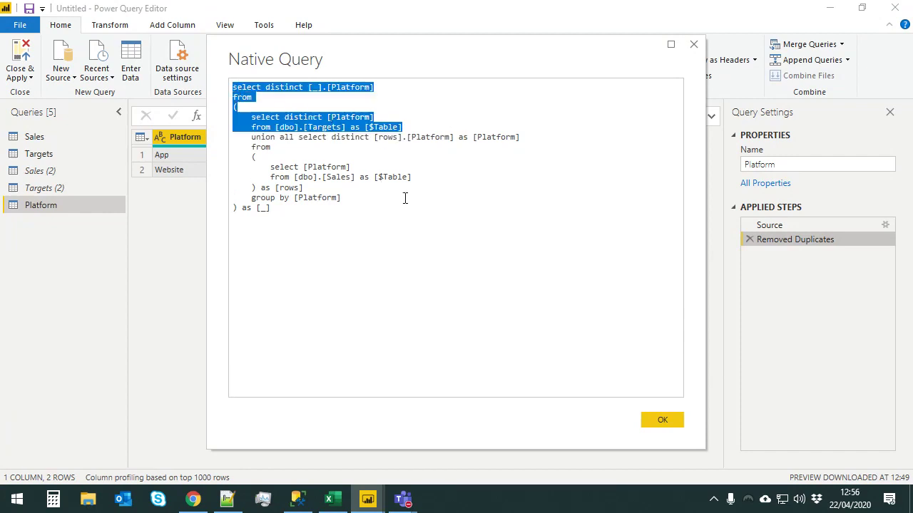
{"action": "left_click_drag", "start_coordinate": [405, 200], "coordinate": [207, 67]}
{"action": "left_click", "coordinate": [356, 230]}
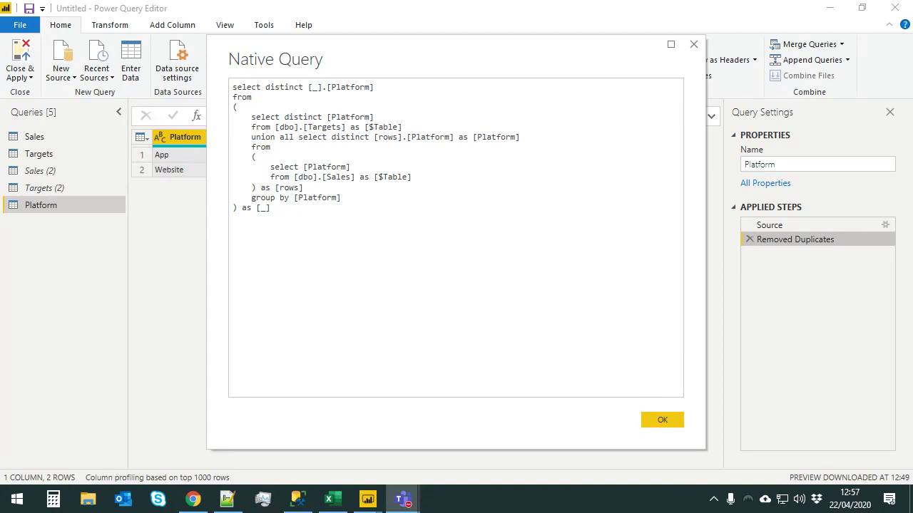
{"action": "left_click", "coordinate": [663, 419]}
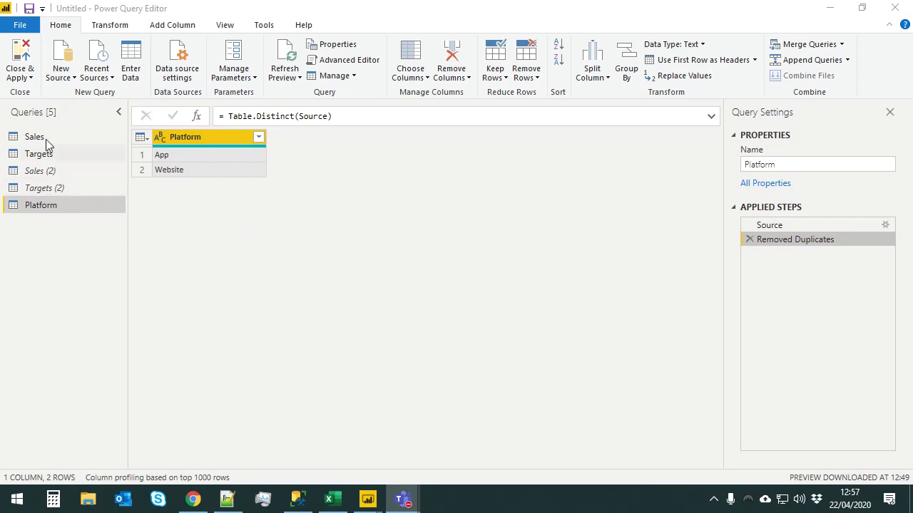
{"action": "left_click", "coordinate": [60, 7]}
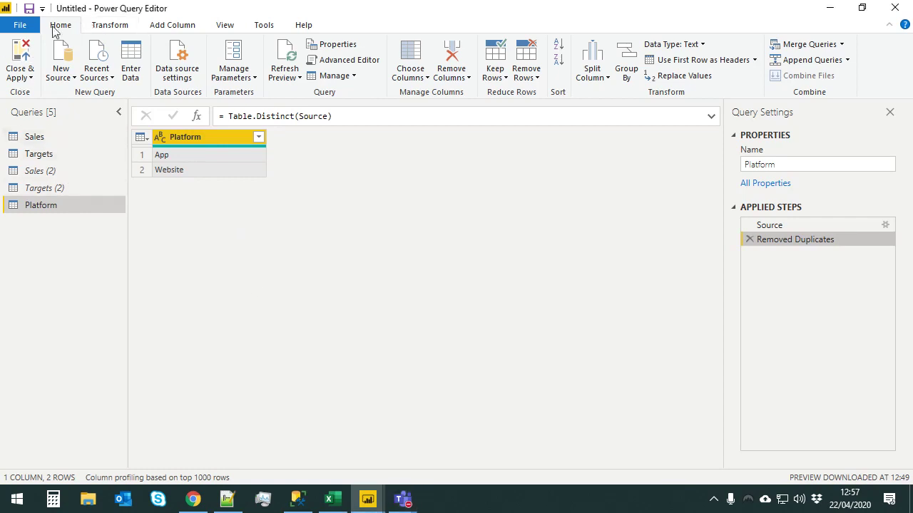
{"action": "left_click", "coordinate": [895, 8]}
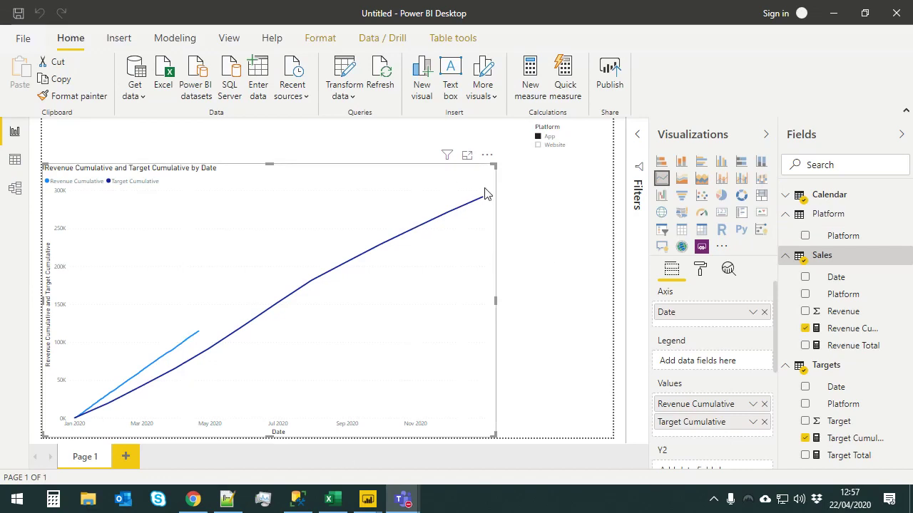
Rearrange the Sales, Targets and Calendar tables around the Platform table in the model diagram
{"action": "left_click", "coordinate": [15, 188]}
{"action": "left_click_drag", "start_coordinate": [150, 178], "coordinate": [137, 200]}
{"action": "left_click", "coordinate": [587, 215]}
{"action": "mouse_move", "coordinate": [588, 215]}
{"action": "left_mouse_down"}
{"action": "mouse_move", "coordinate": [591, 195]}
{"action": "mouse_move", "coordinate": [590, 206]}
{"action": "left_mouse_up"}
{"action": "left_click_drag", "start_coordinate": [152, 195], "coordinate": [155, 212]}
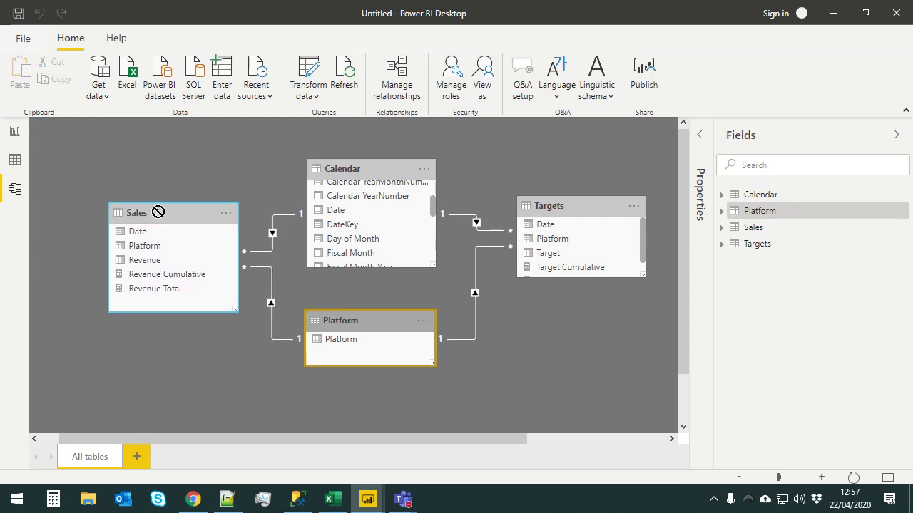
{"action": "left_click_drag", "start_coordinate": [358, 168], "coordinate": [363, 162]}
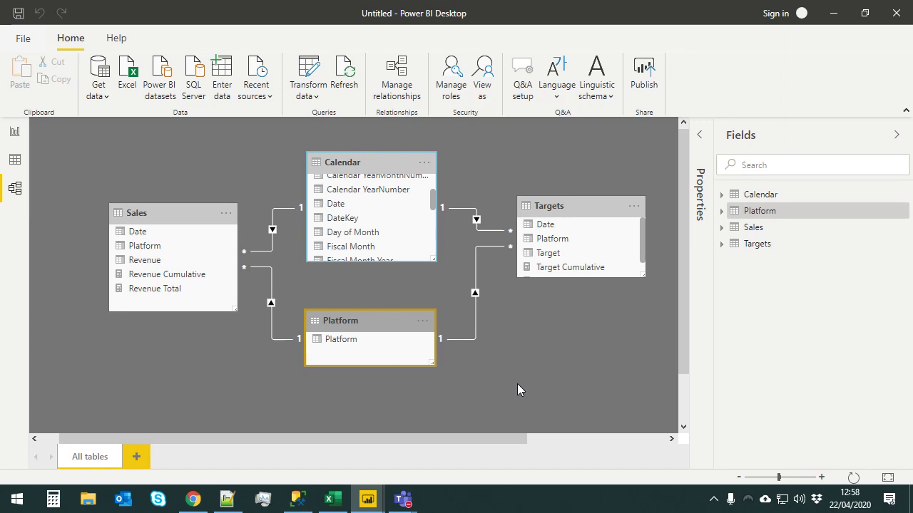
{"action": "left_click", "coordinate": [566, 390]}
Reopen the Power Query Editor and compare the applied steps of the Sales, Sales (2) and Targets (2) queries
{"action": "left_click", "coordinate": [25, 38]}
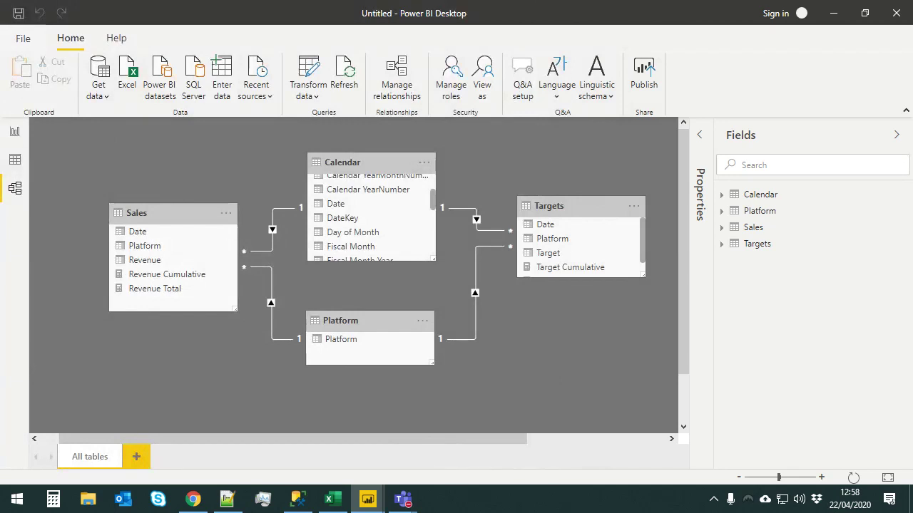
{"action": "left_click", "coordinate": [15, 159]}
{"action": "left_click", "coordinate": [313, 96]}
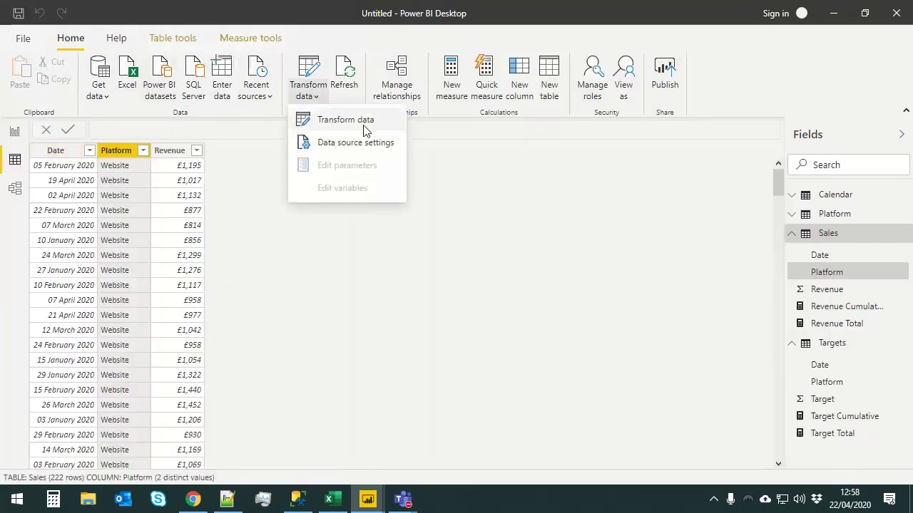
{"action": "left_click", "coordinate": [345, 120]}
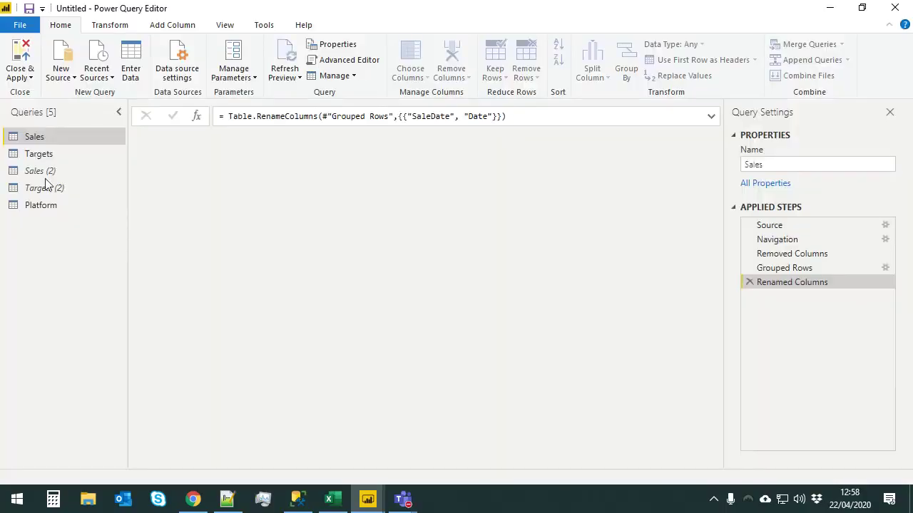
{"action": "left_click", "coordinate": [54, 170]}
{"action": "left_click", "coordinate": [59, 188]}
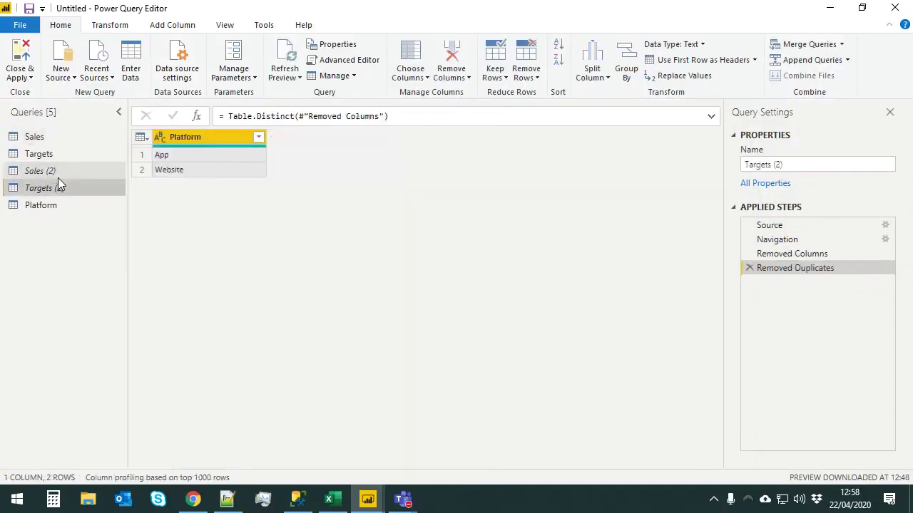
{"action": "left_click", "coordinate": [55, 171]}
{"action": "left_click", "coordinate": [49, 136]}
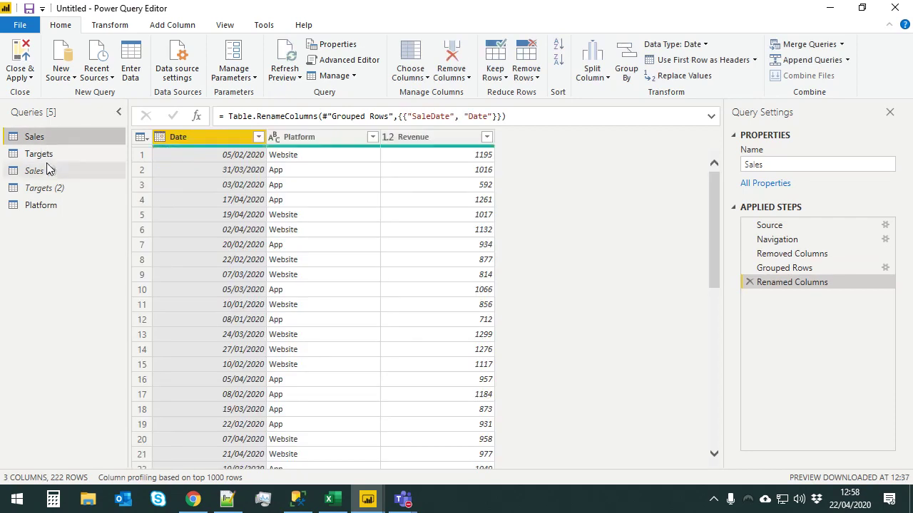
{"action": "left_click", "coordinate": [50, 171]}
{"action": "left_click", "coordinate": [63, 188]}
{"action": "left_click", "coordinate": [65, 171]}
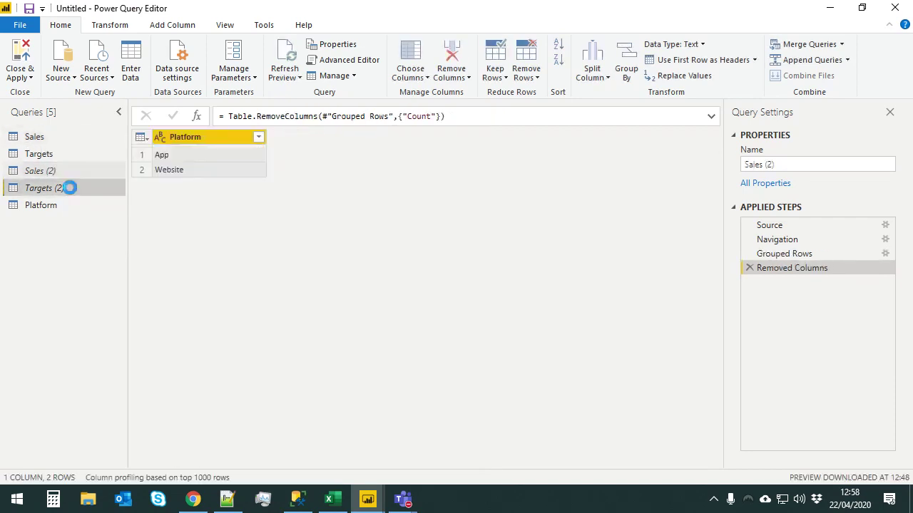
{"action": "left_click", "coordinate": [65, 187]}
{"action": "left_click", "coordinate": [70, 171]}
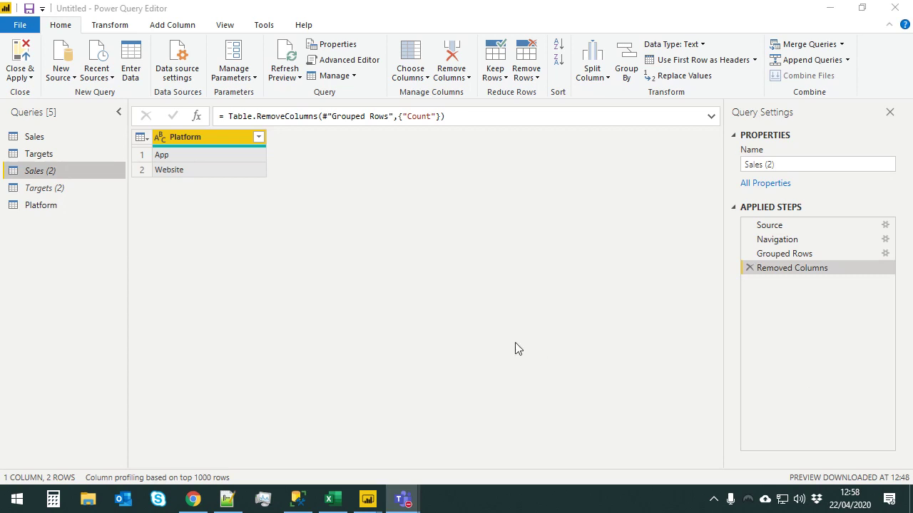
Switch to the Complete report, collapse the KPIs measure table, and hide the Visualizations and Fields panes to enlarge the dashboard
{"action": "left_click", "coordinate": [368, 497]}
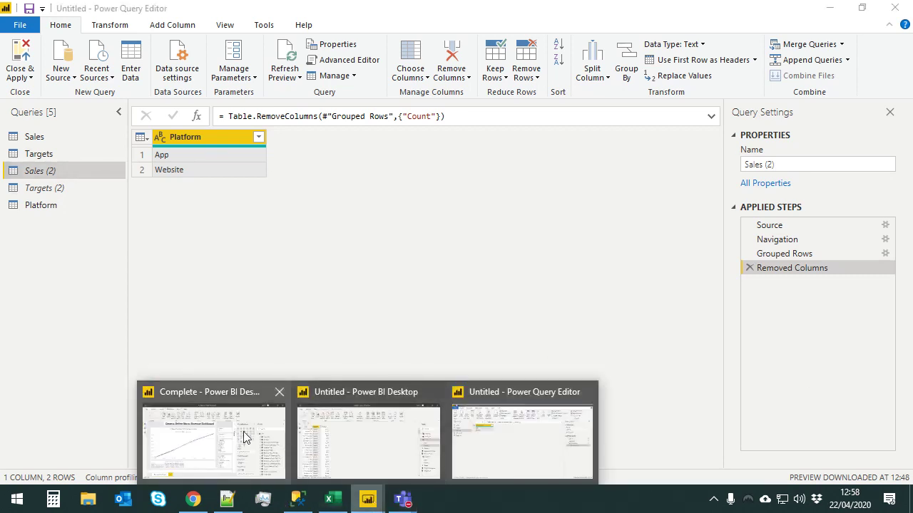
{"action": "left_click", "coordinate": [242, 432]}
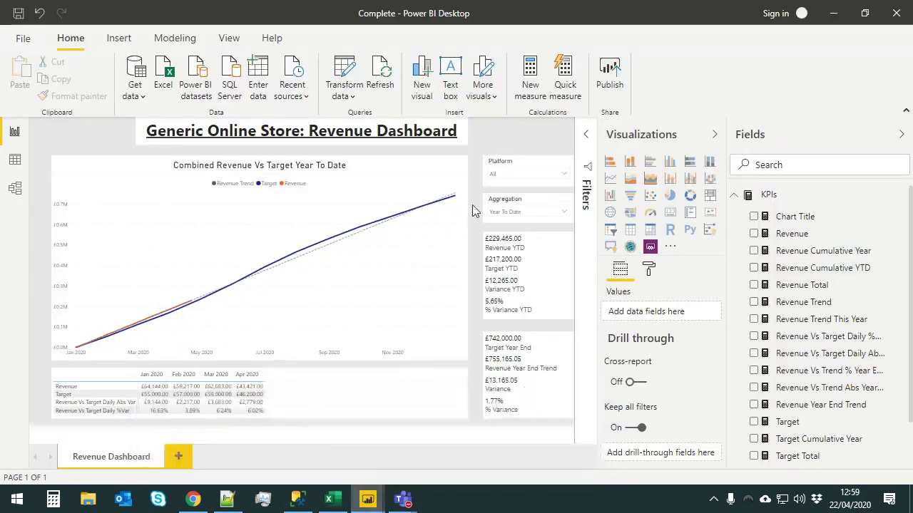
{"action": "left_click", "coordinate": [735, 195]}
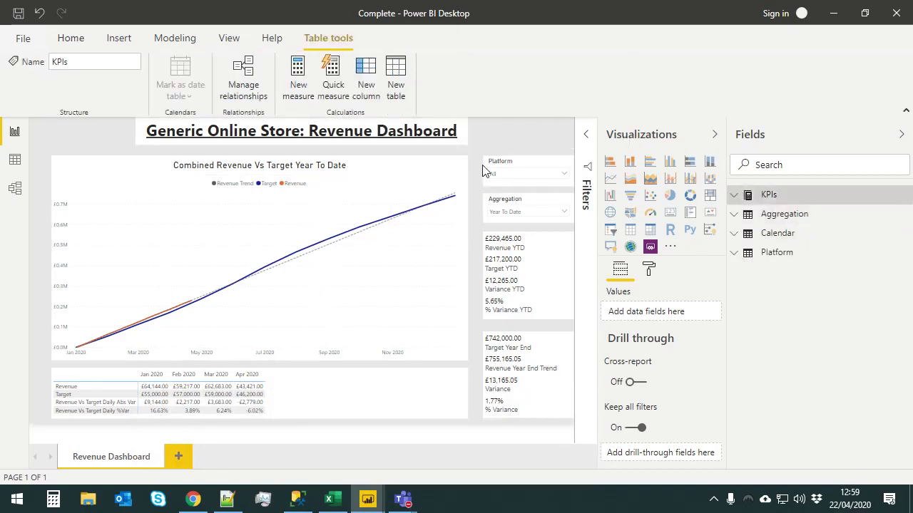
{"action": "left_click", "coordinate": [714, 135]}
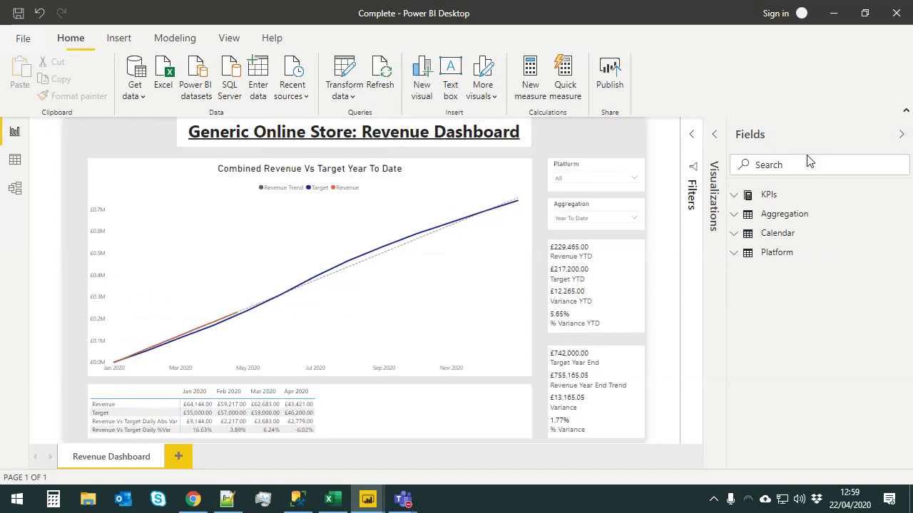
{"action": "left_click", "coordinate": [901, 134]}
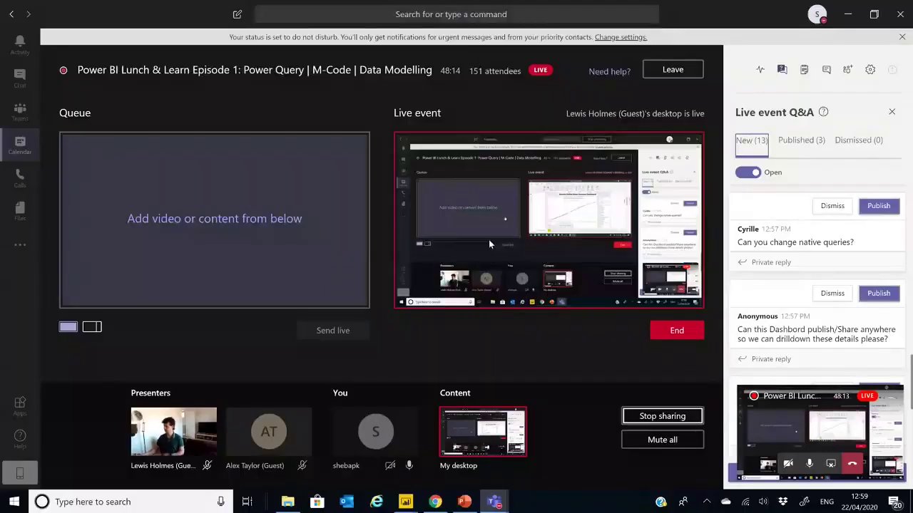
Minimize the Teams live event, switch to the Lunch and Learn S1E1 presentation in PowerPoint and start its slide show from the beginning
{"action": "left_click", "coordinate": [845, 14]}
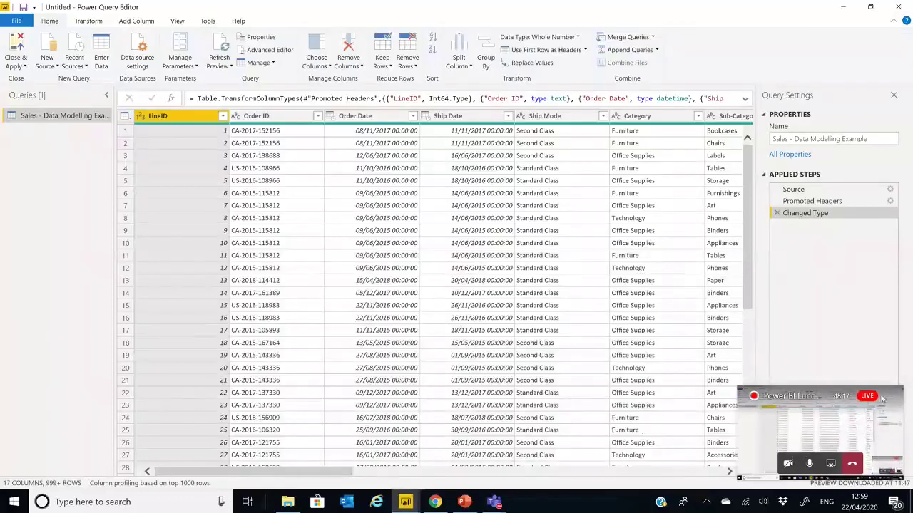
{"action": "left_click", "coordinate": [464, 502]}
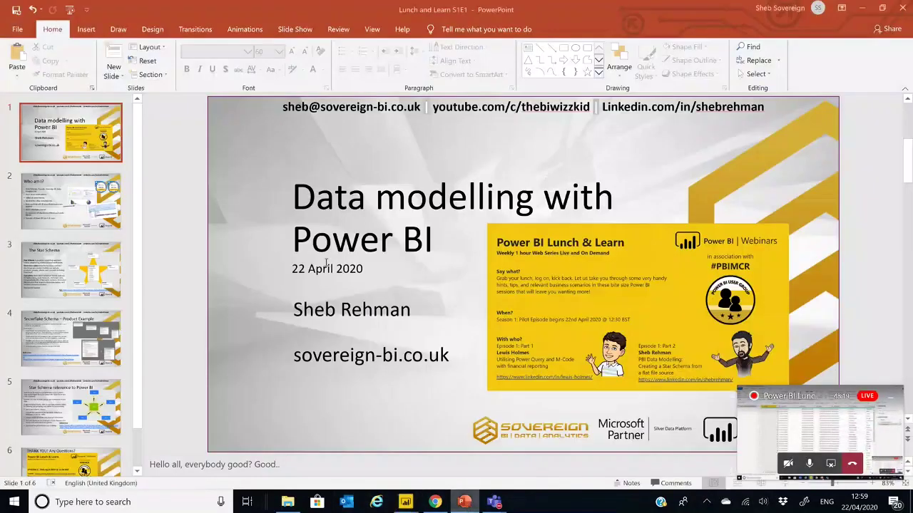
{"action": "left_click", "coordinate": [245, 29]}
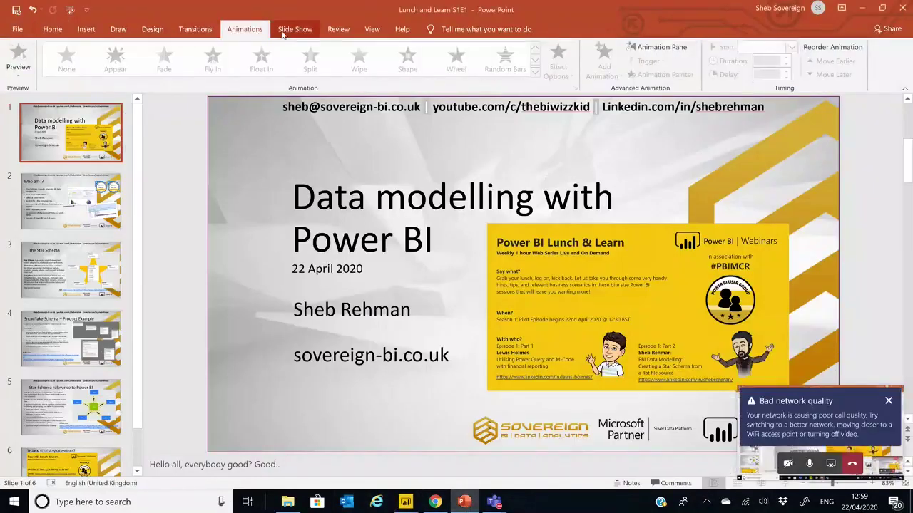
{"action": "left_click", "coordinate": [292, 30]}
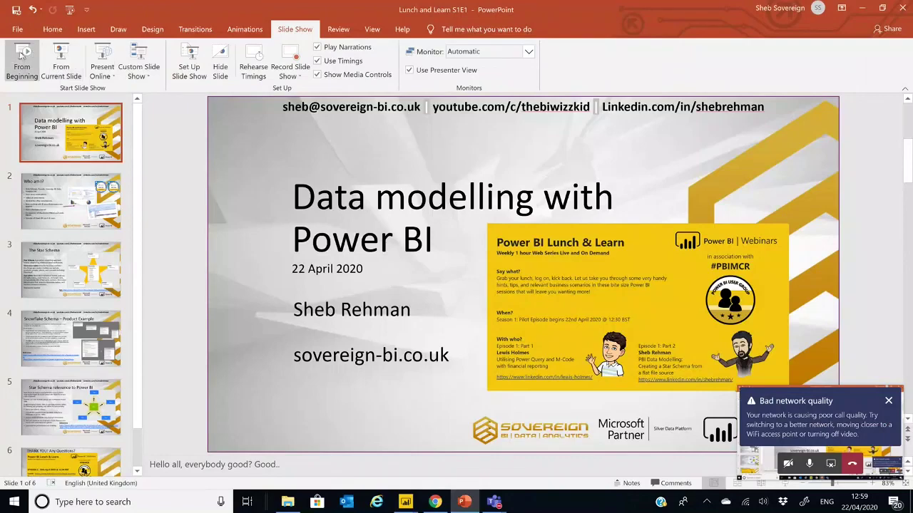
{"action": "key", "text": "F5"}
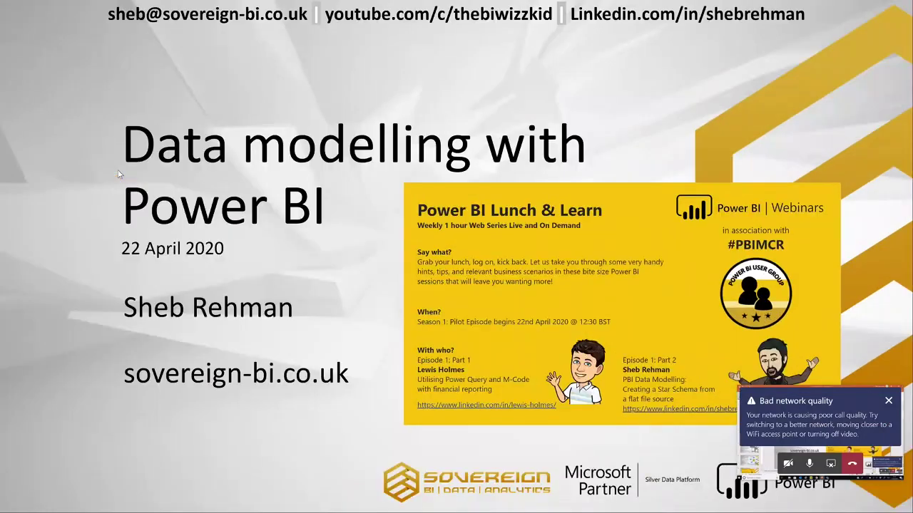
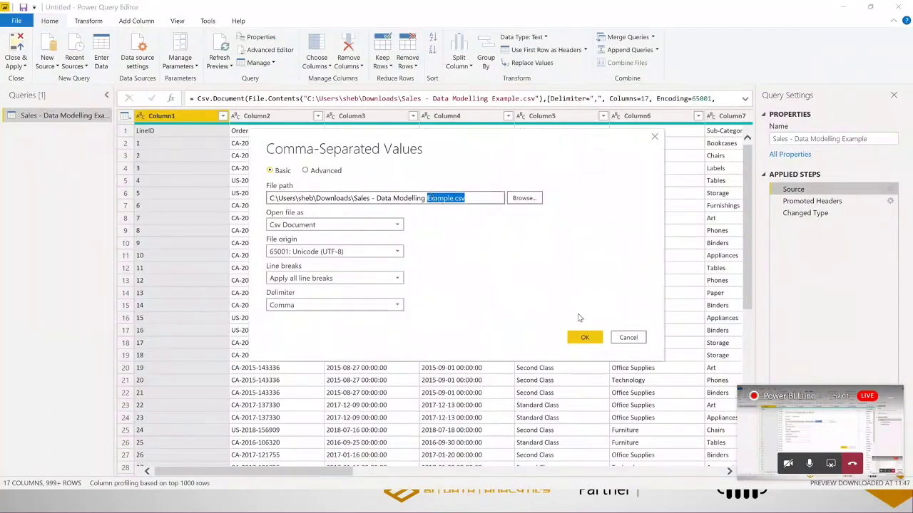
Dismiss the CSV source settings without changes and look through the flat sales file's columns across to Discount
{"action": "left_click", "coordinate": [628, 338]}
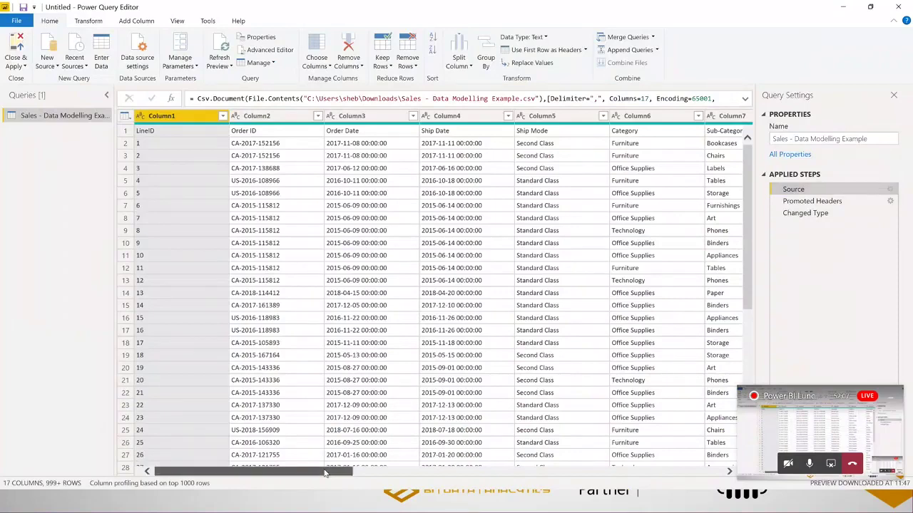
{"action": "left_click_drag", "start_coordinate": [325, 475], "coordinate": [434, 476]}
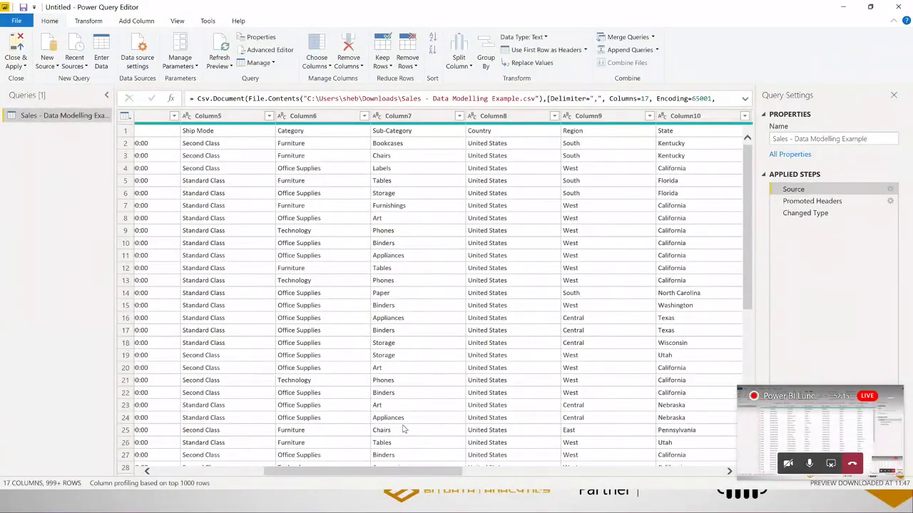
{"action": "left_click_drag", "start_coordinate": [410, 471], "coordinate": [674, 475]}
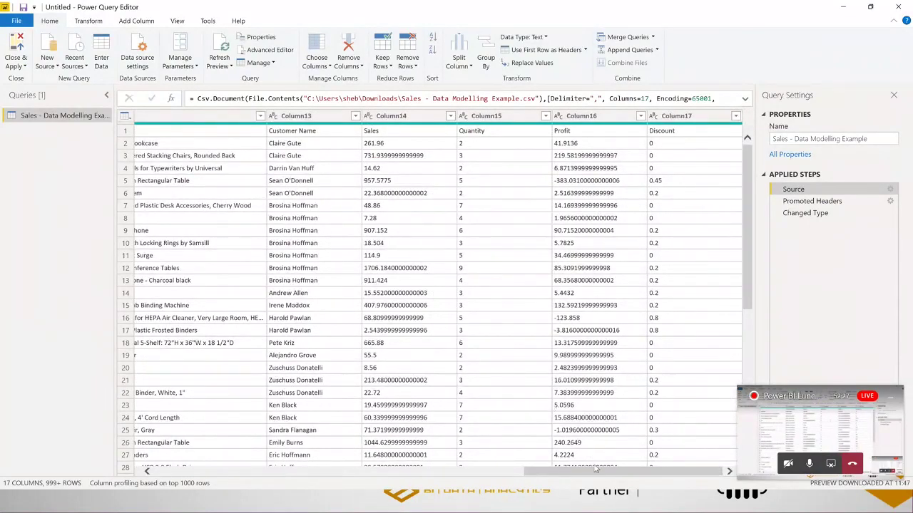
Go to the sales query's Changed Type step and add its Customer Name column as a new query
{"action": "left_click", "coordinate": [797, 213]}
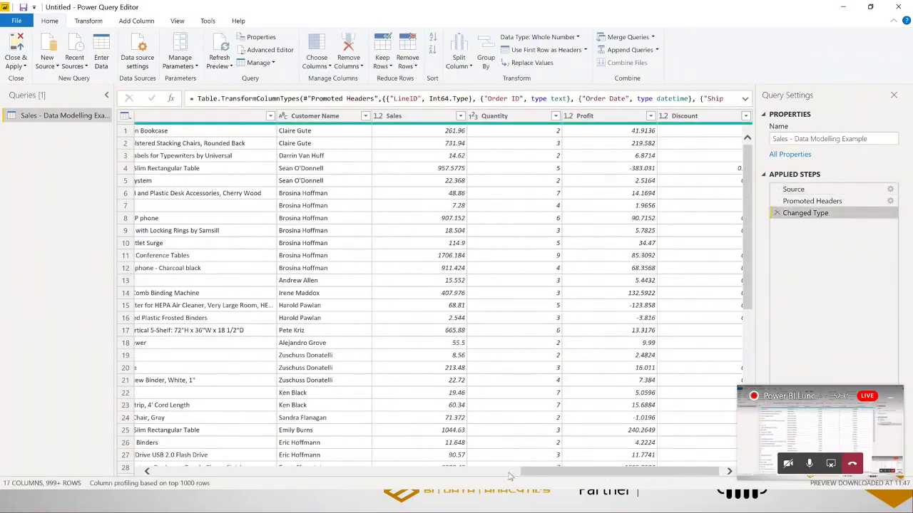
{"action": "left_click_drag", "start_coordinate": [545, 477], "coordinate": [160, 437]}
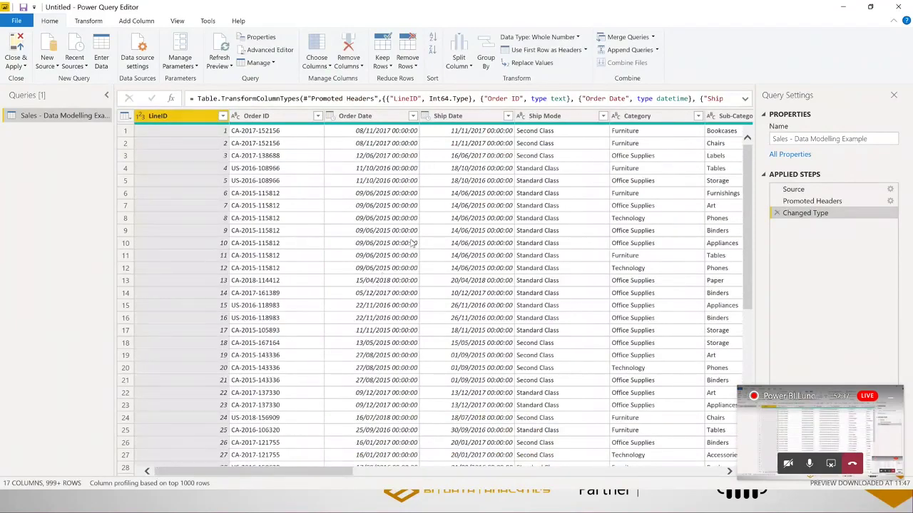
{"action": "left_click_drag", "start_coordinate": [341, 473], "coordinate": [705, 463]}
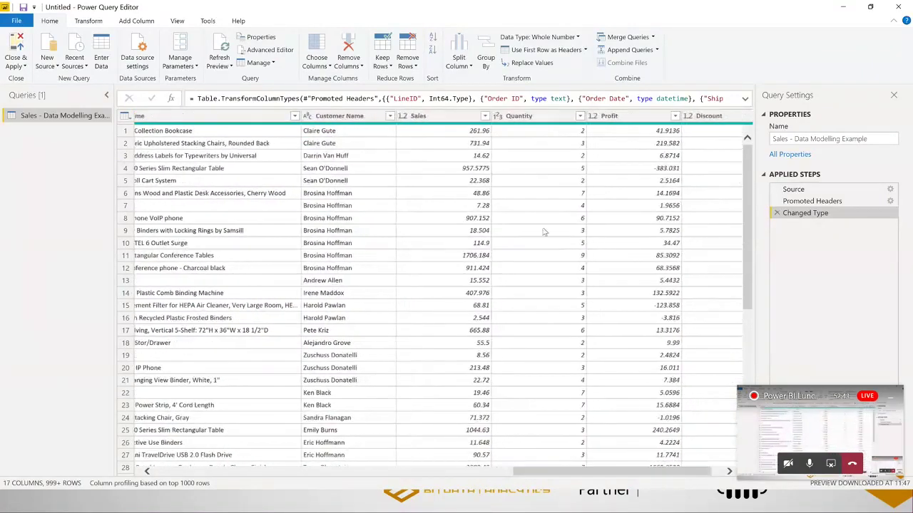
{"action": "left_click", "coordinate": [341, 116]}
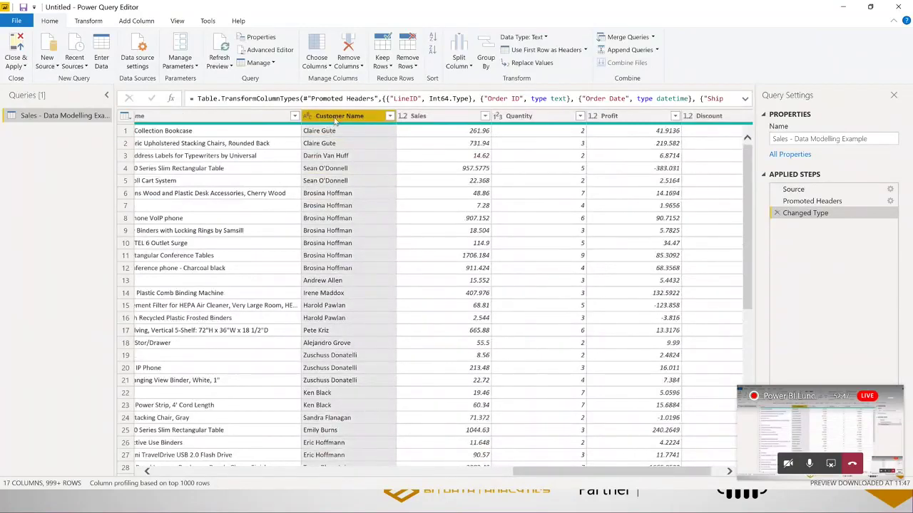
{"action": "right_click", "coordinate": [336, 120]}
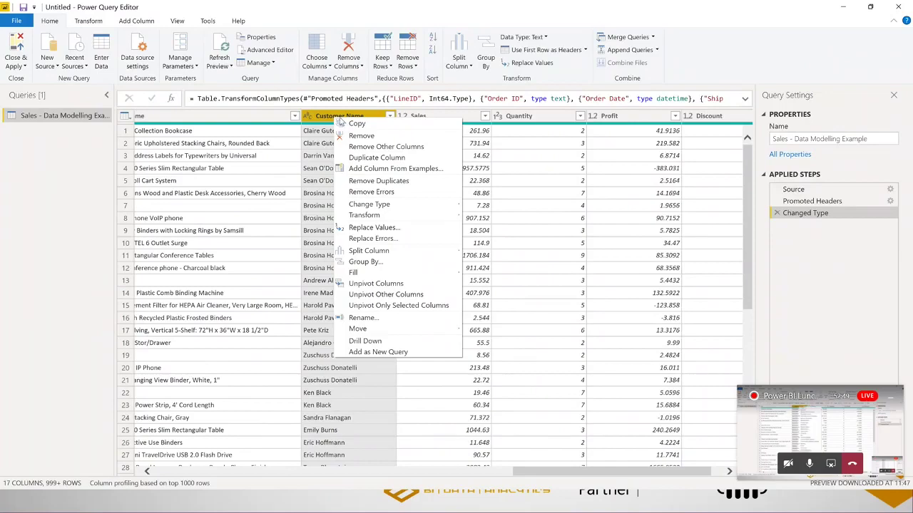
{"action": "left_click", "coordinate": [378, 352]}
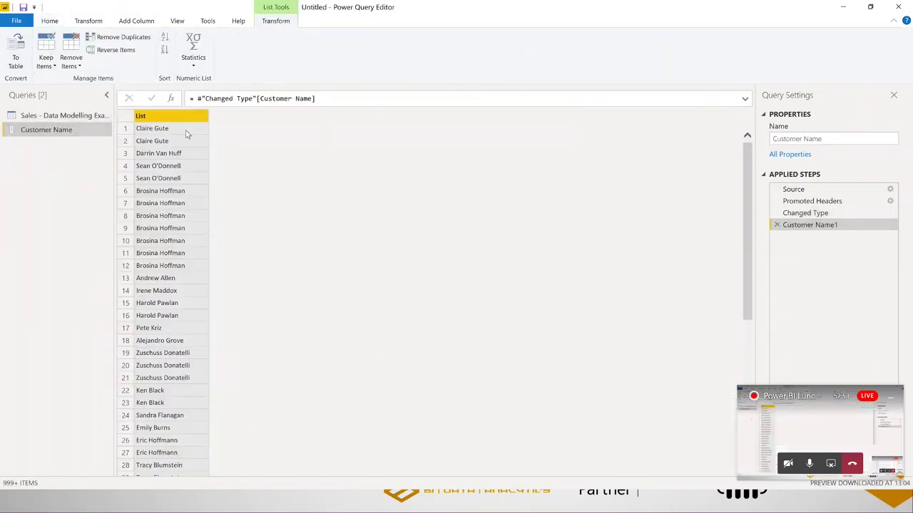
Convert the customer name list to a table without a delimiter and remove its duplicate rows
{"action": "left_click", "coordinate": [18, 50]}
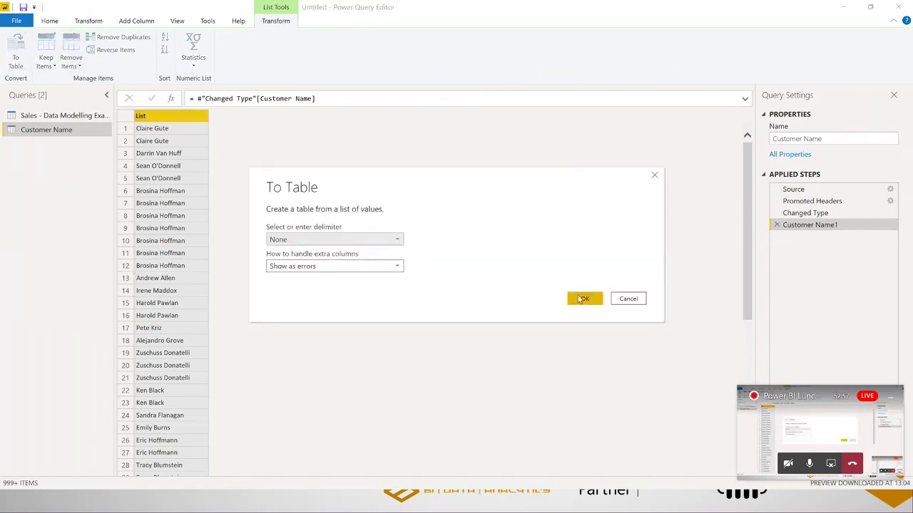
{"action": "left_click", "coordinate": [582, 300]}
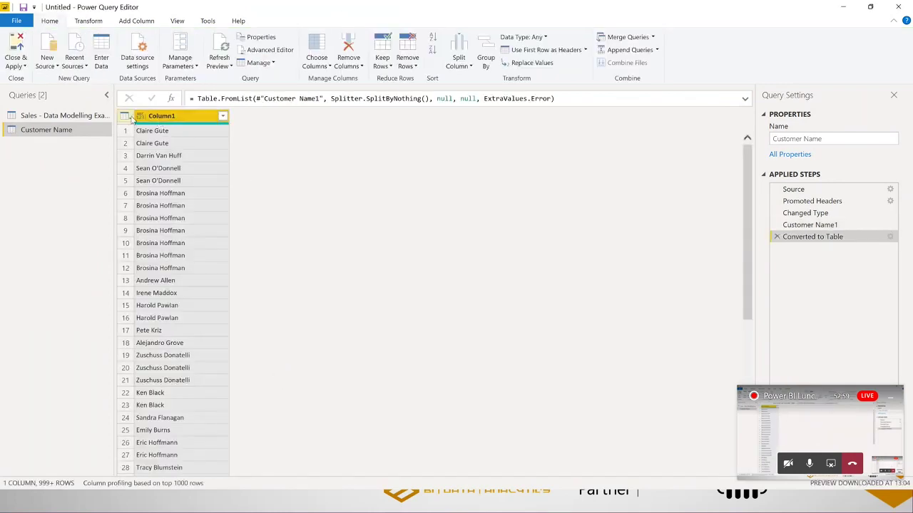
{"action": "left_click", "coordinate": [125, 117]}
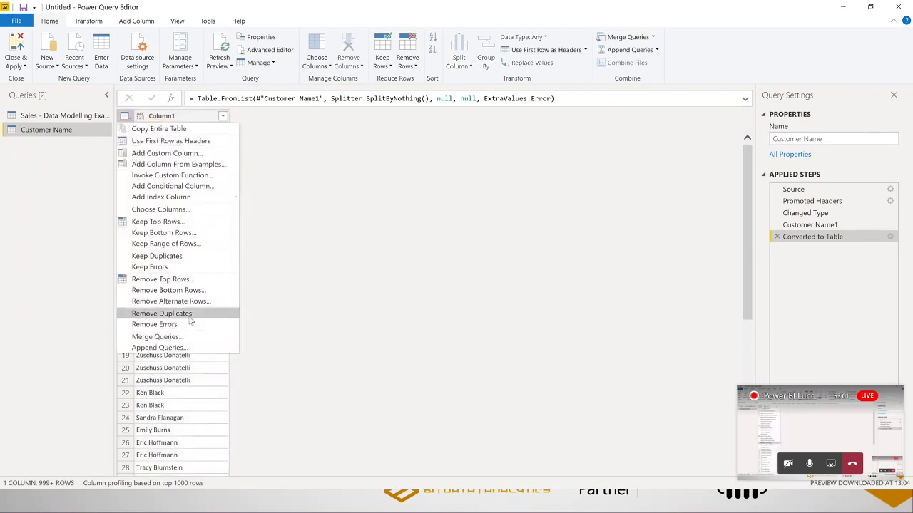
{"action": "left_click", "coordinate": [161, 313]}
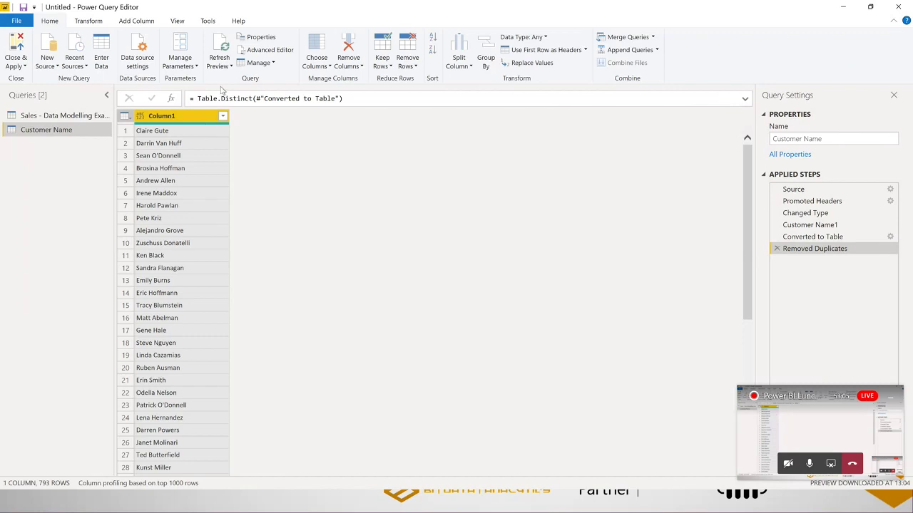
Add an index column starting from 1 to the customer table and rename it CustomerID
{"action": "left_click", "coordinate": [145, 22]}
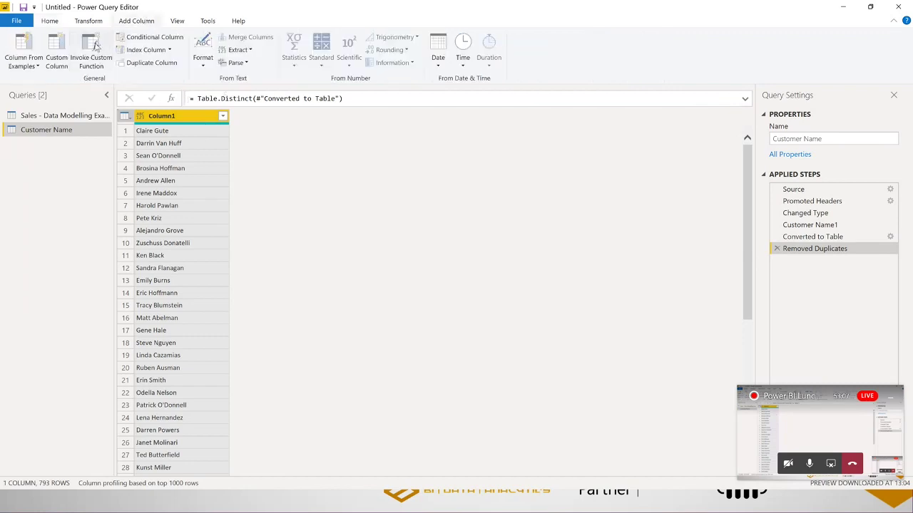
{"action": "left_click", "coordinate": [171, 51]}
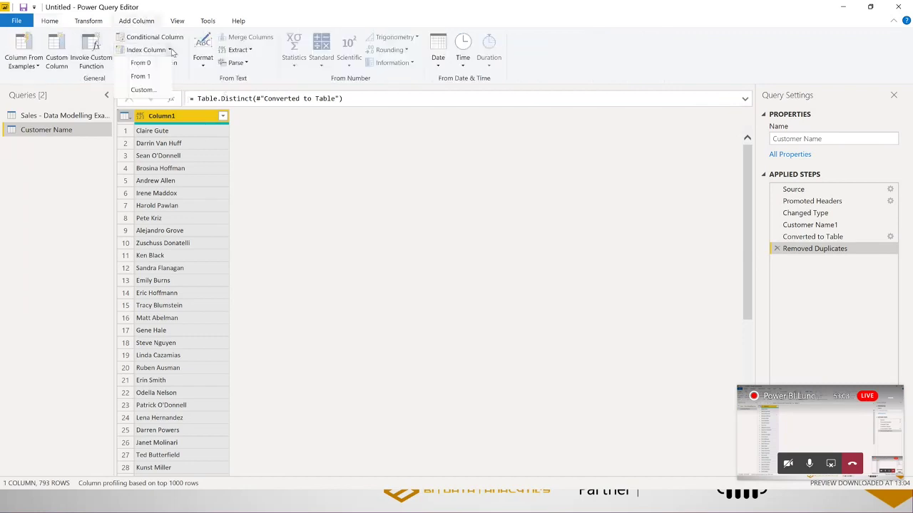
{"action": "left_click", "coordinate": [142, 76]}
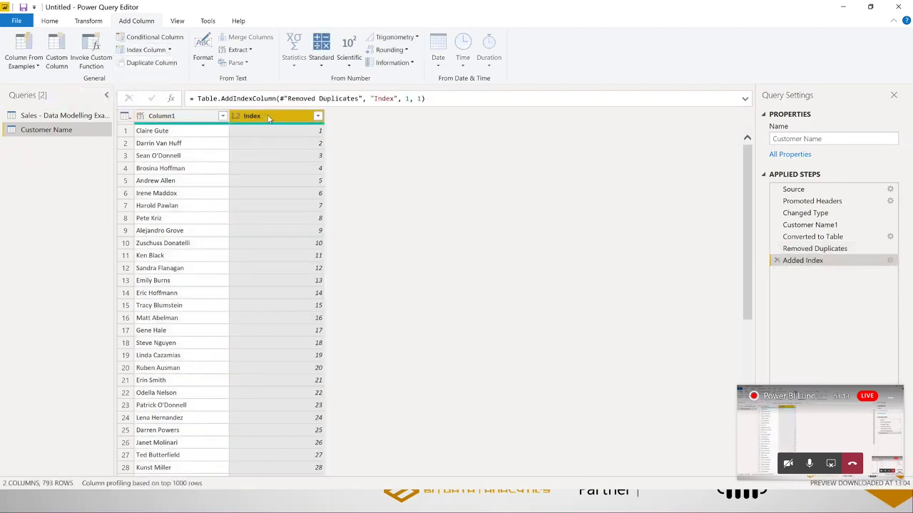
{"action": "double_click", "coordinate": [271, 117]}
{"action": "type", "text": "Cust"}
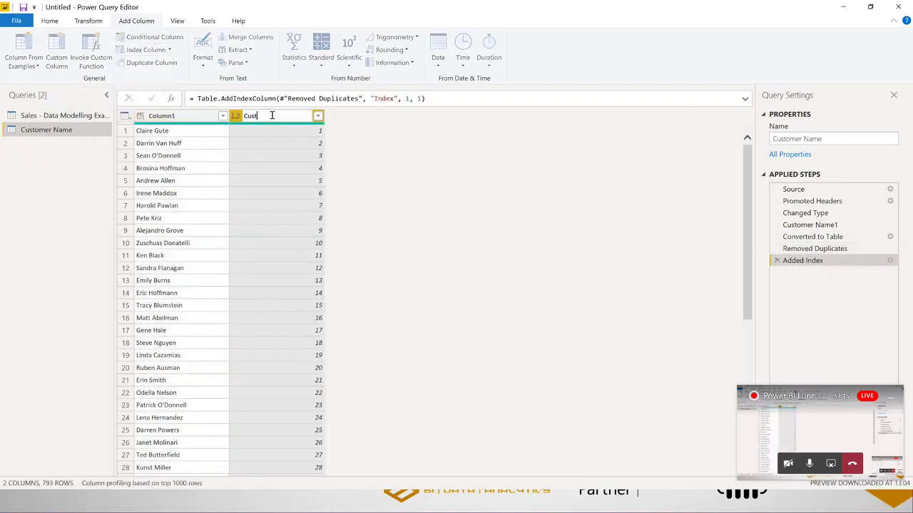
{"action": "type", "text": "omerID"}
{"action": "key", "text": "Return"}
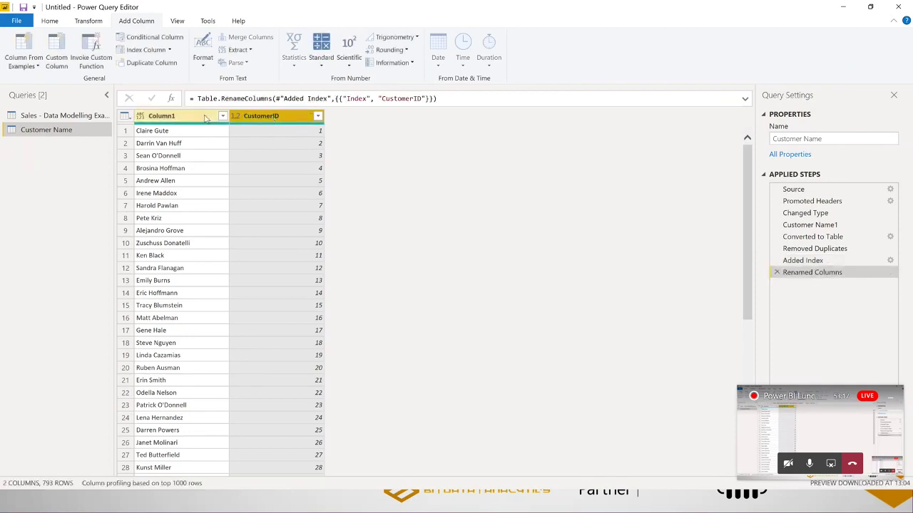
Rename the customer table's Column1 as Customer Name
{"action": "double_click", "coordinate": [176, 117]}
{"action": "type", "text": "C"}
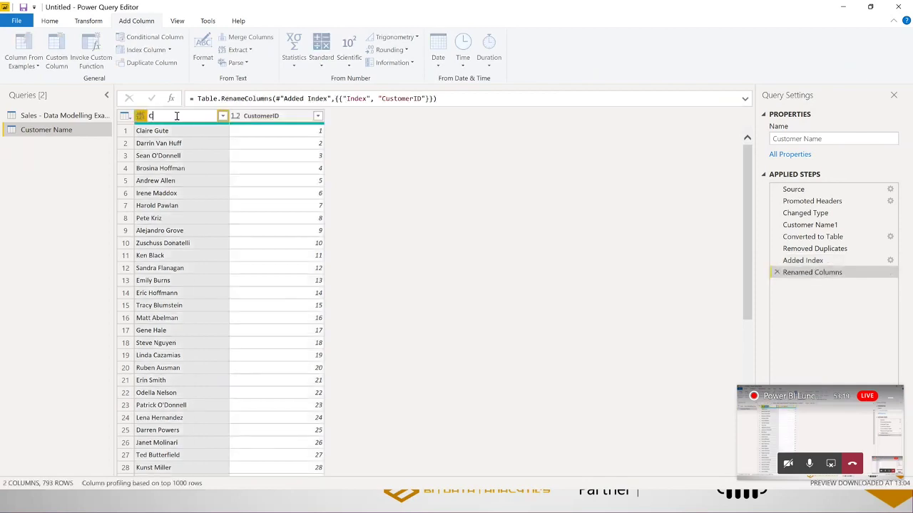
{"action": "type", "text": "ustomer Name"}
{"action": "key", "text": "Return"}
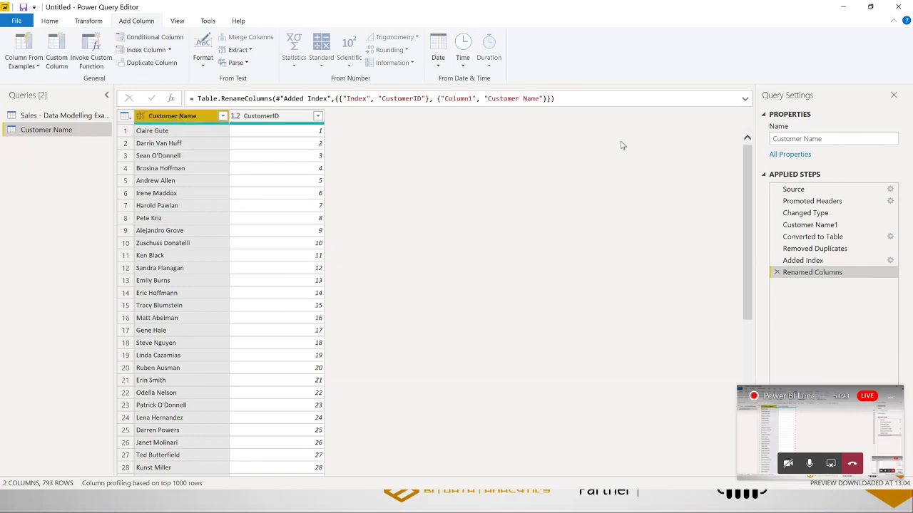
Rename the new customer query as DIM Customer
{"action": "left_click", "coordinate": [826, 139]}
{"action": "double_click", "coordinate": [820, 140]}
{"action": "key", "text": "BackSpace"}
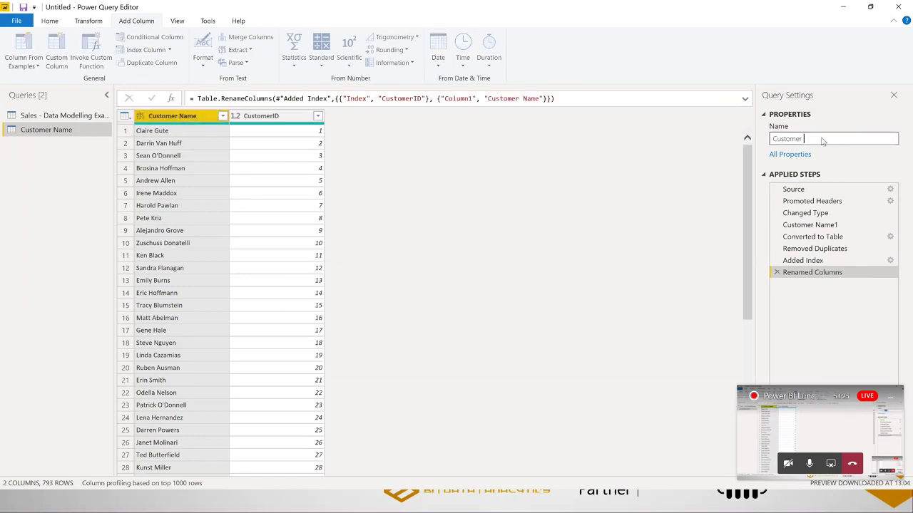
{"action": "type", "text": "DIM"}
{"action": "key", "text": "Return"}
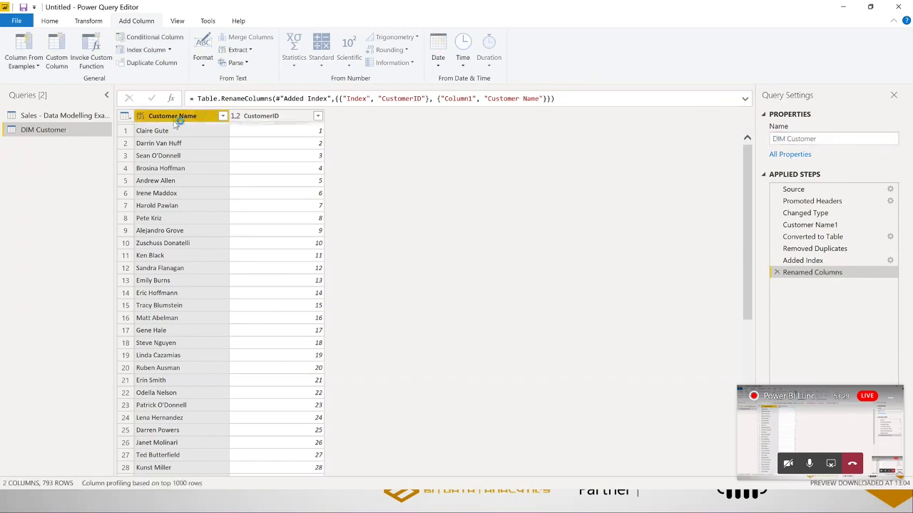
Merge the Sales - Data Modelling Example query with DIM Customer on Customer Name, using a Left Outer join
{"action": "left_click", "coordinate": [82, 116]}
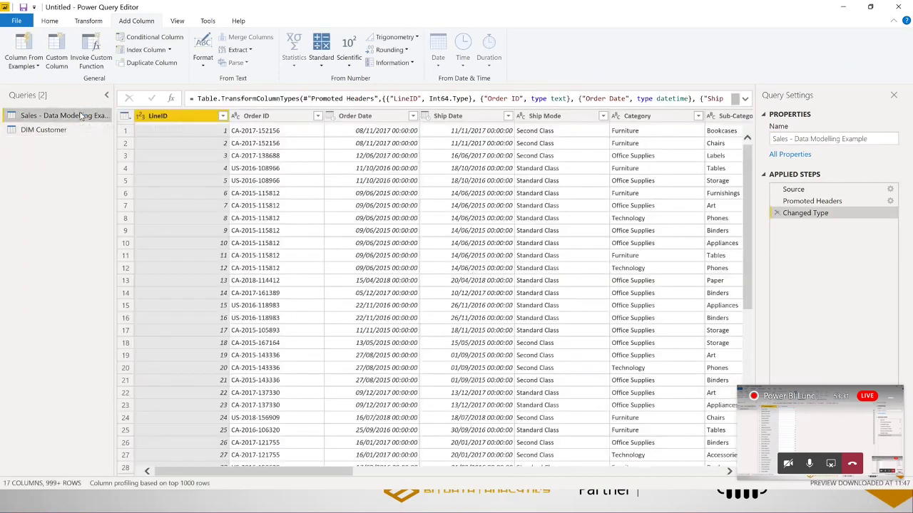
{"action": "left_click", "coordinate": [99, 21]}
{"action": "left_click", "coordinate": [55, 22]}
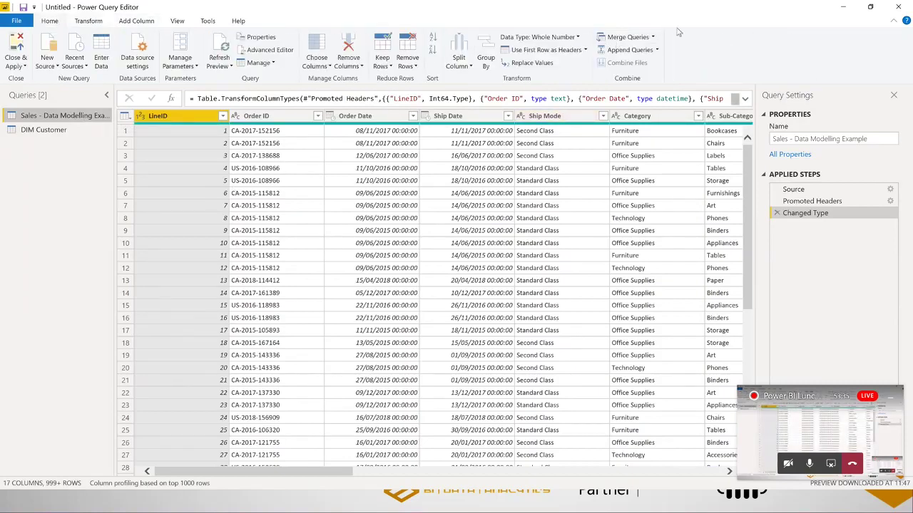
{"action": "left_click", "coordinate": [626, 36]}
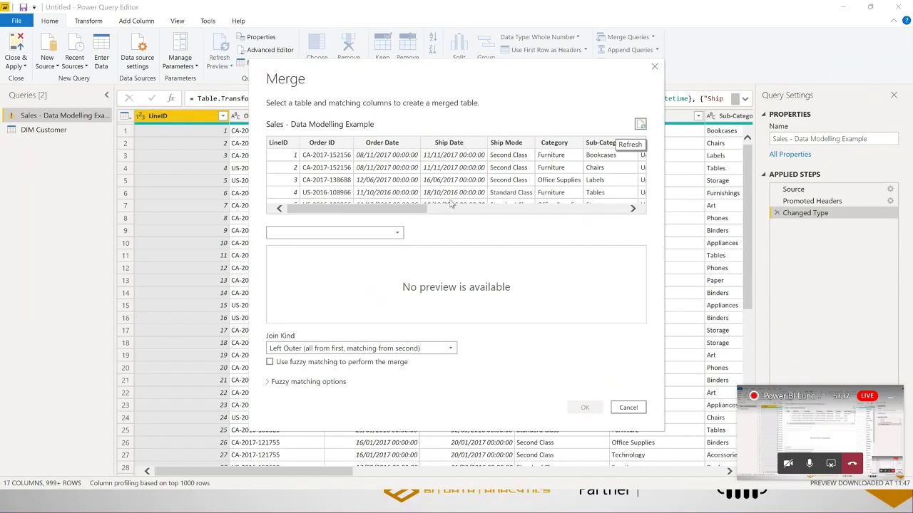
{"action": "left_click_drag", "start_coordinate": [418, 209], "coordinate": [611, 214]}
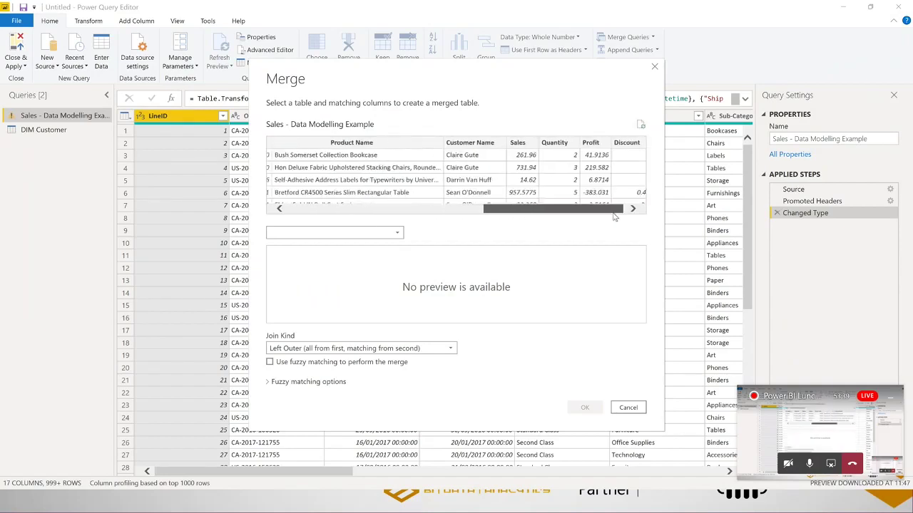
{"action": "left_click", "coordinate": [471, 142]}
{"action": "left_click", "coordinate": [353, 233]}
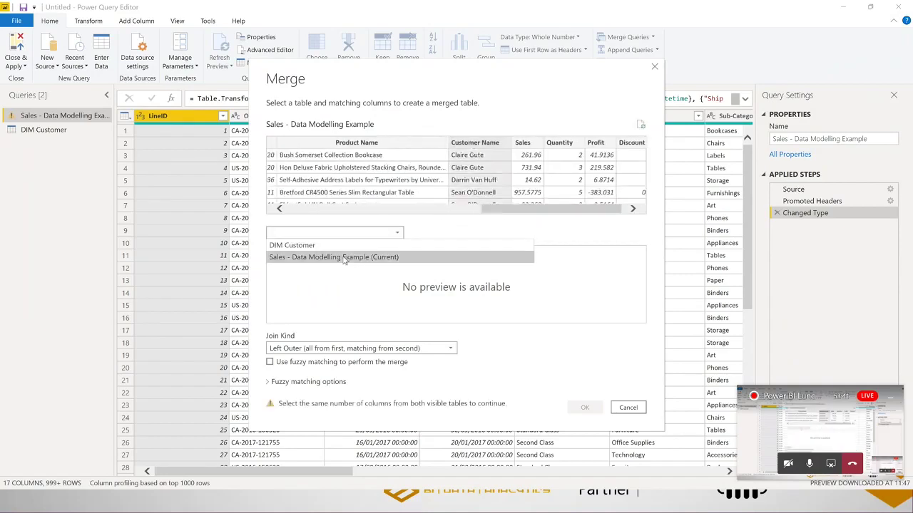
{"action": "left_click", "coordinate": [335, 245]}
{"action": "left_click", "coordinate": [312, 254]}
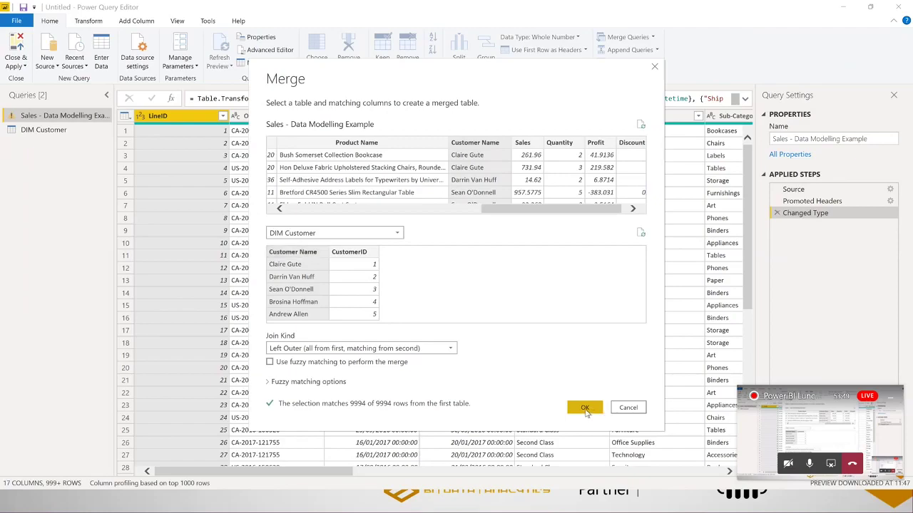
{"action": "left_click", "coordinate": [585, 408]}
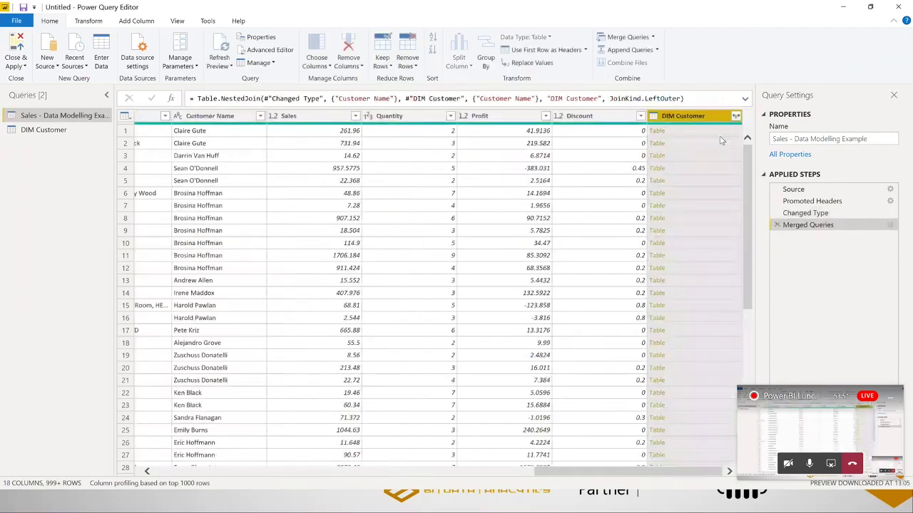
Expand the merged DIM Customer column to only CustomerID, without the original column name as prefix
{"action": "left_click", "coordinate": [735, 117]}
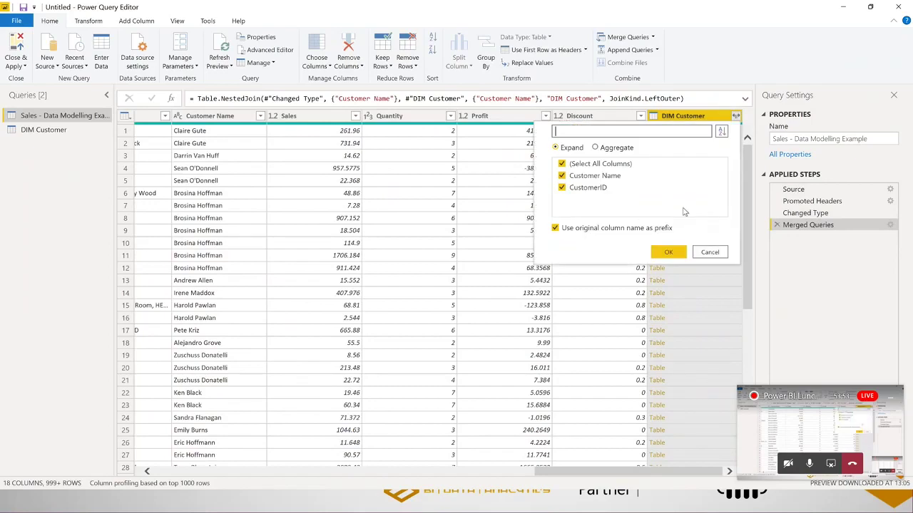
{"action": "left_click", "coordinate": [562, 165]}
{"action": "left_click", "coordinate": [562, 187]}
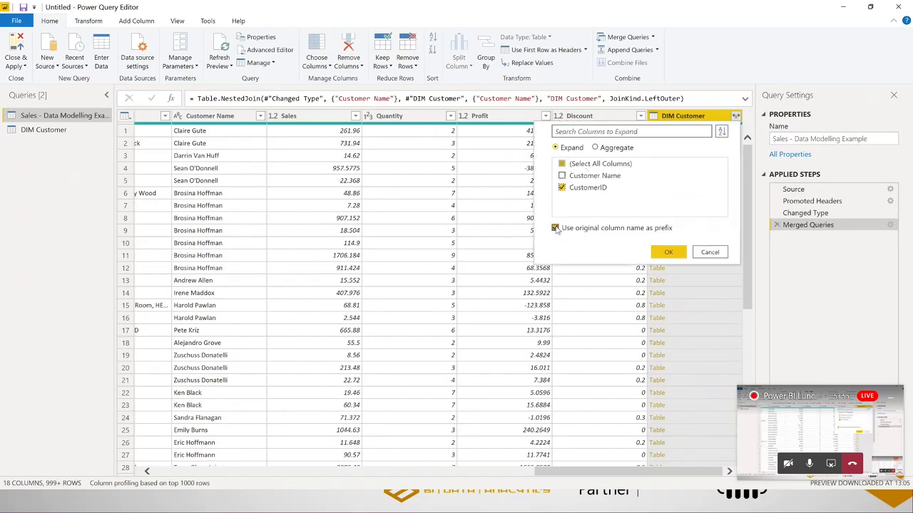
{"action": "left_click", "coordinate": [555, 229]}
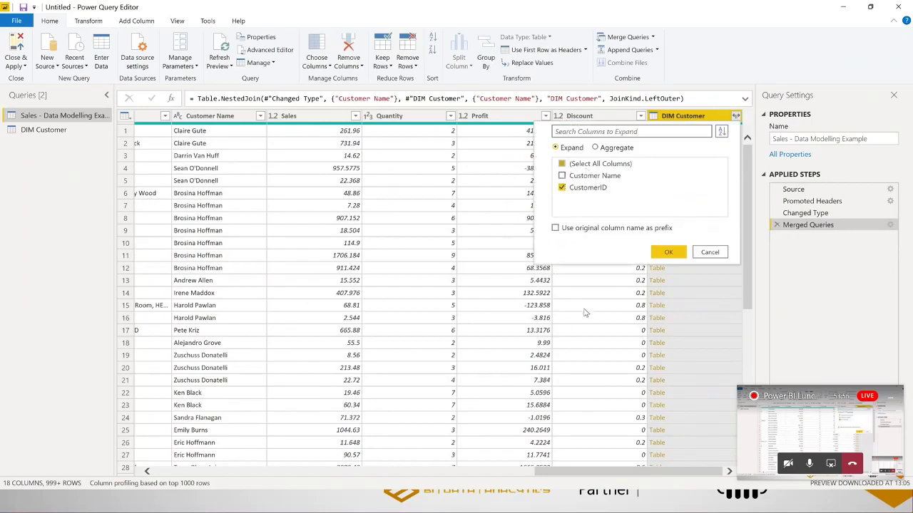
{"action": "left_click", "coordinate": [670, 253]}
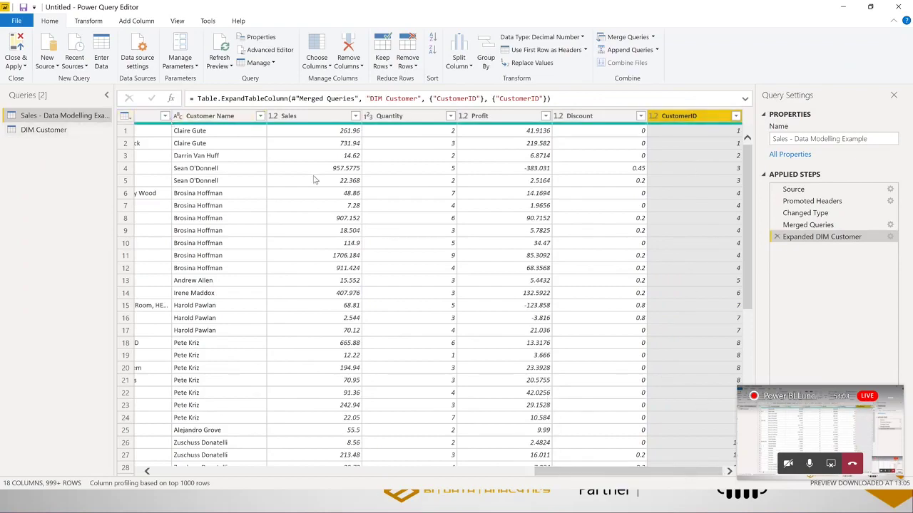
Compare the repeated customer name in rows 6 to 10 with the CustomerID values in the same rows
{"action": "left_click", "coordinate": [211, 199]}
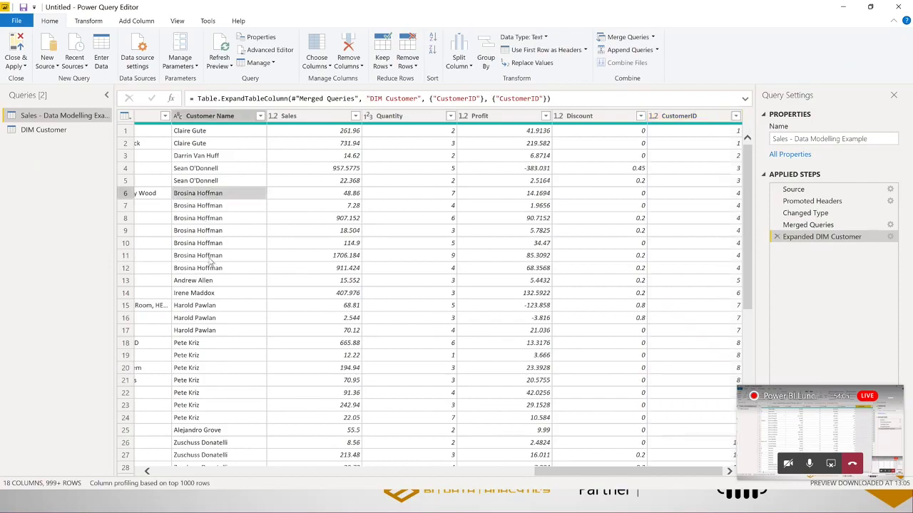
{"action": "left_click", "coordinate": [213, 206]}
{"action": "key", "text": "Down"}
{"action": "key", "text": "Down"}
{"action": "key", "text": "Down"}
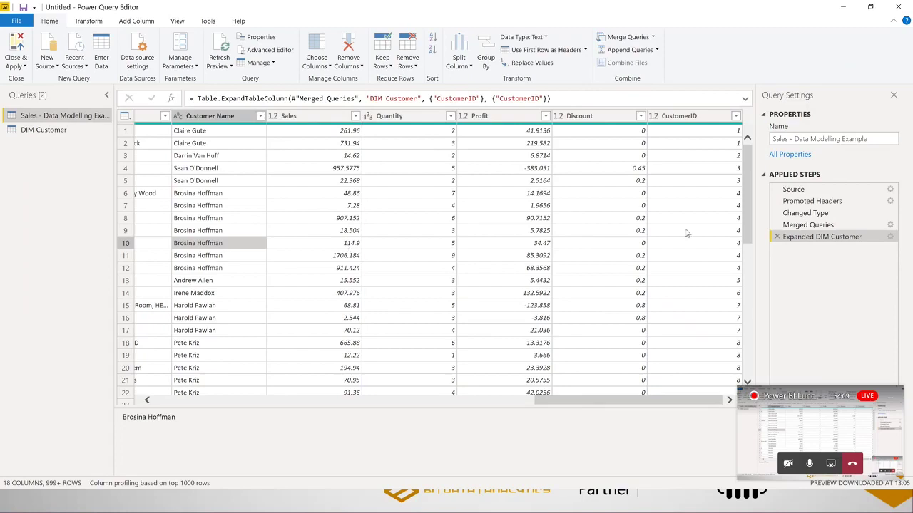
{"action": "left_click", "coordinate": [710, 207]}
{"action": "left_click", "coordinate": [715, 219]}
{"action": "left_click", "coordinate": [715, 231]}
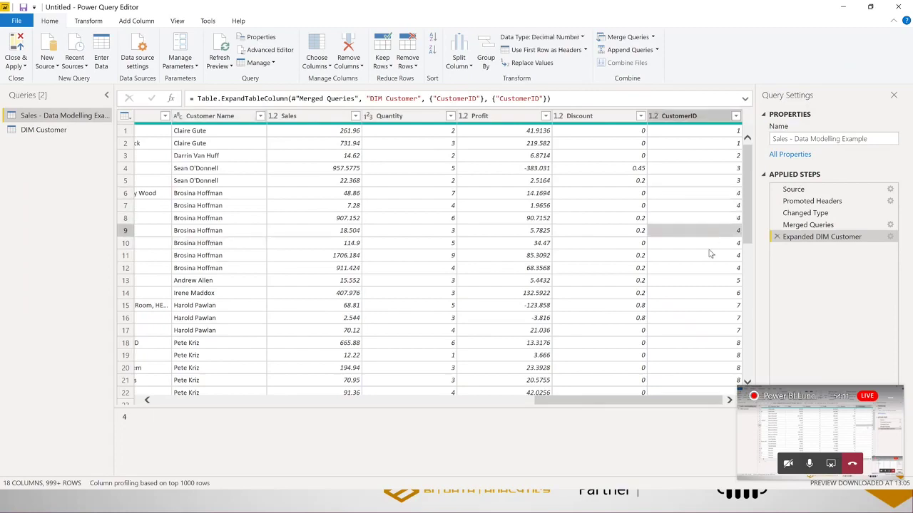
Remove the Customer Name column from the sales query
{"action": "left_click", "coordinate": [223, 116]}
{"action": "right_click", "coordinate": [235, 115]}
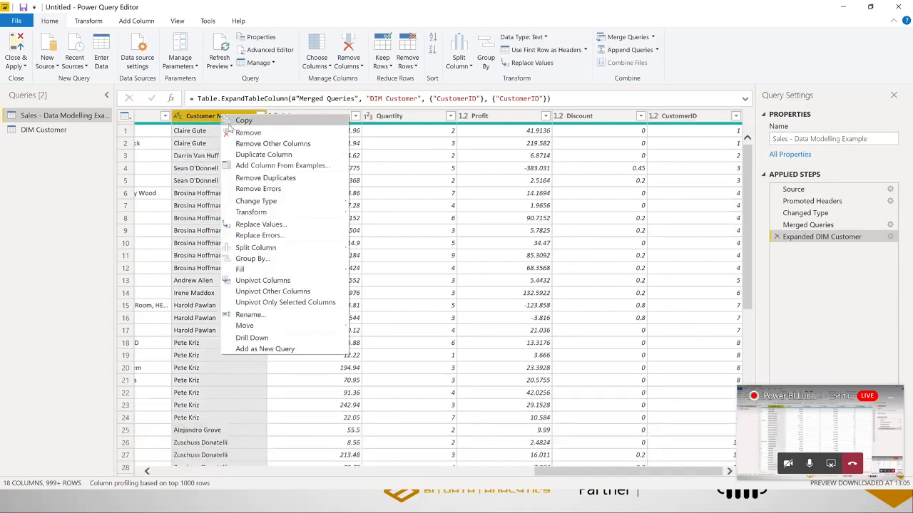
{"action": "left_click", "coordinate": [257, 130]}
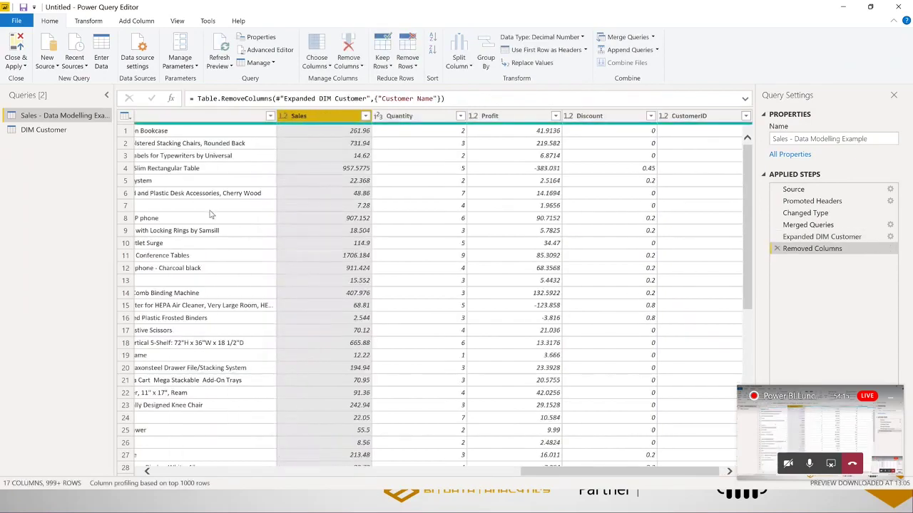
Examine the Category, Sub-Category and Product Name columns in the sales query as candidates for a product dimension
{"action": "left_click_drag", "start_coordinate": [660, 475], "coordinate": [443, 486]}
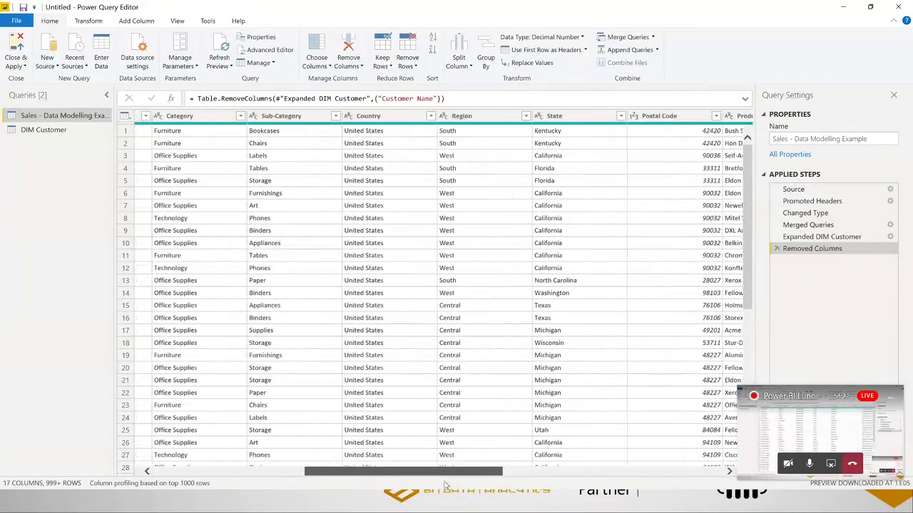
{"action": "left_click", "coordinate": [187, 116]}
{"action": "left_click", "coordinate": [285, 116]}
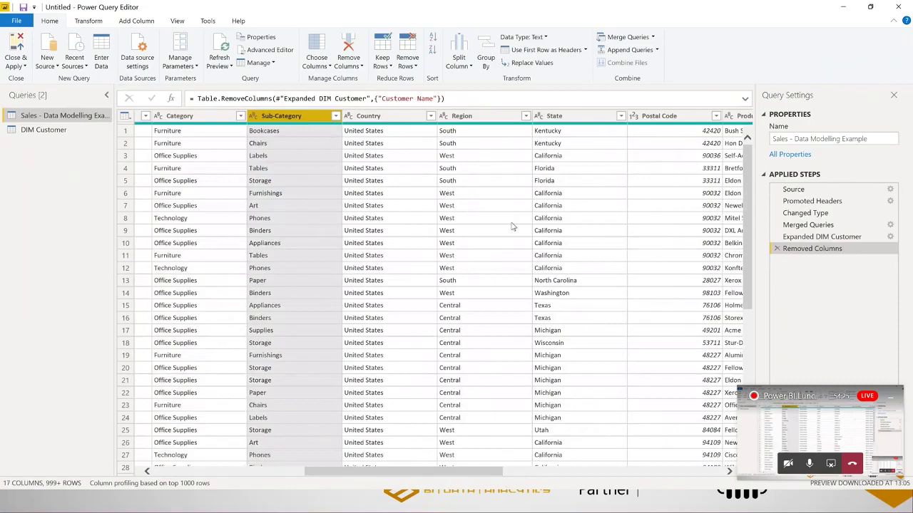
{"action": "left_click_drag", "start_coordinate": [360, 471], "coordinate": [390, 471]}
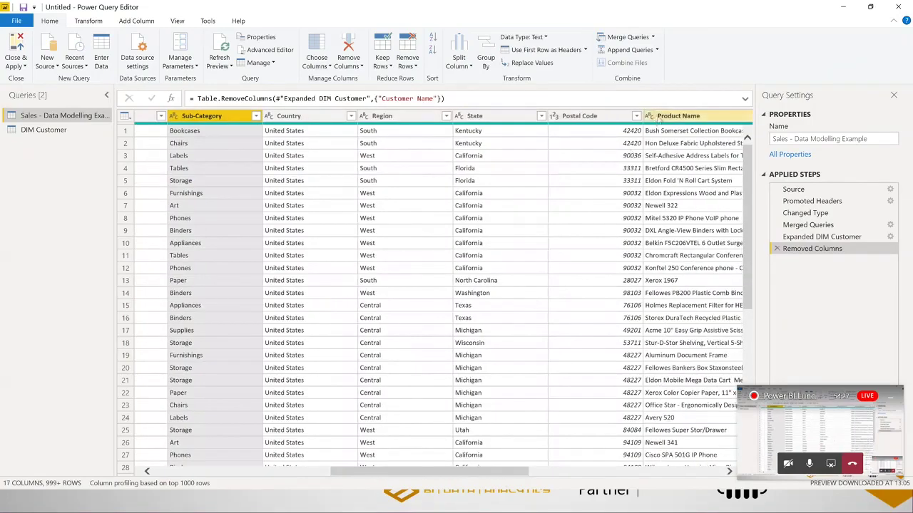
{"action": "left_click", "coordinate": [661, 118]}
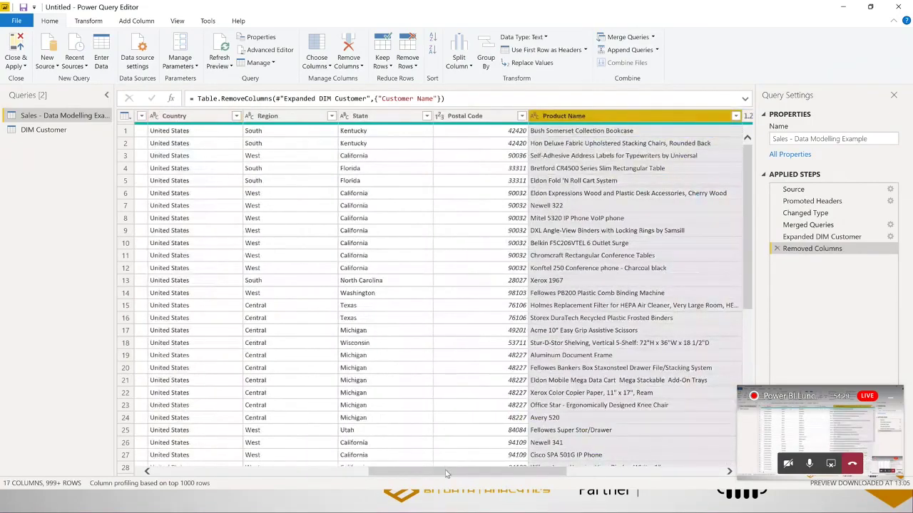
{"action": "left_click_drag", "start_coordinate": [445, 470], "coordinate": [498, 479]}
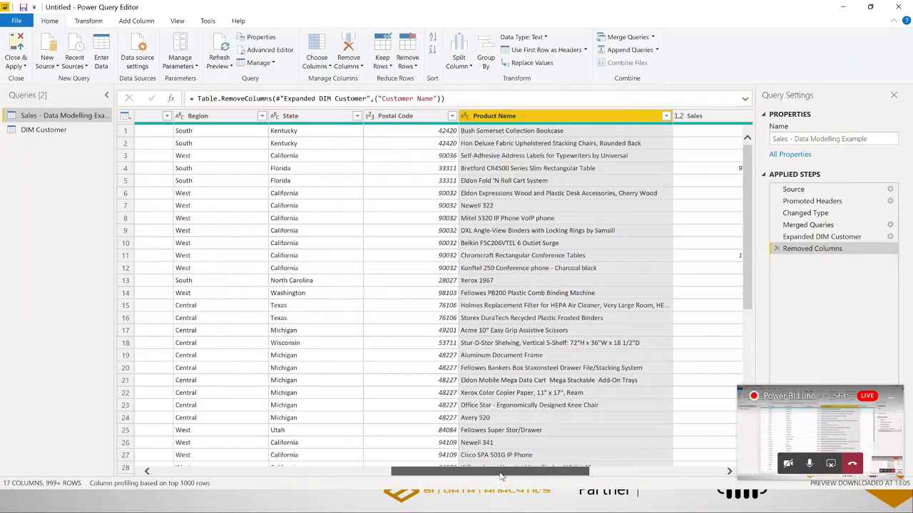
{"action": "left_click_drag", "start_coordinate": [500, 476], "coordinate": [482, 479]}
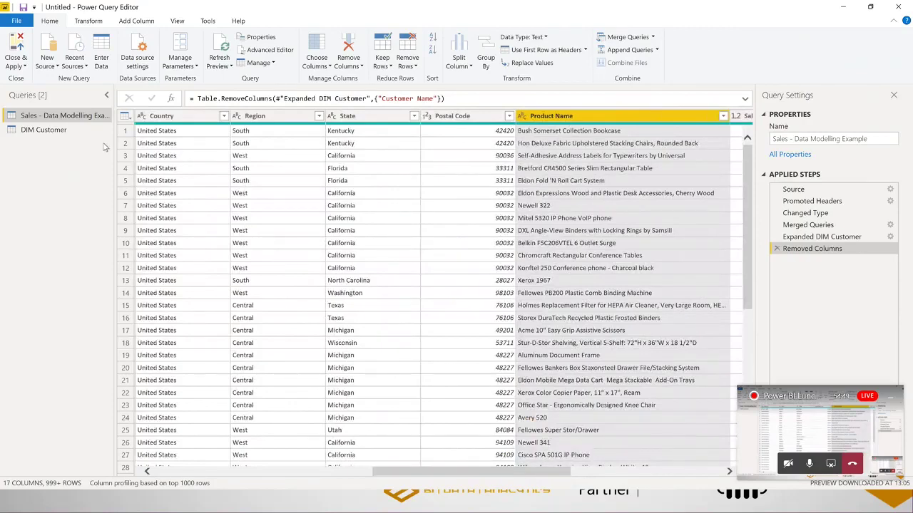
{"action": "right_click", "coordinate": [567, 123]}
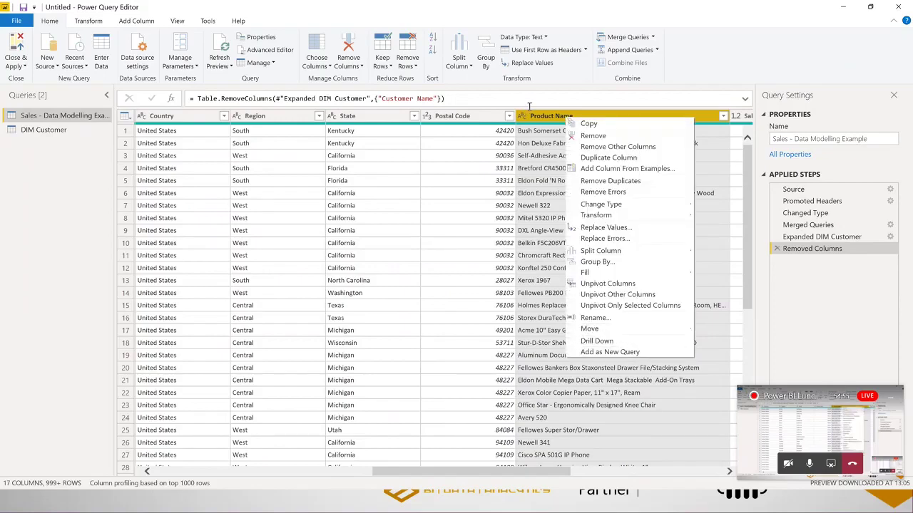
{"action": "left_click", "coordinate": [462, 115]}
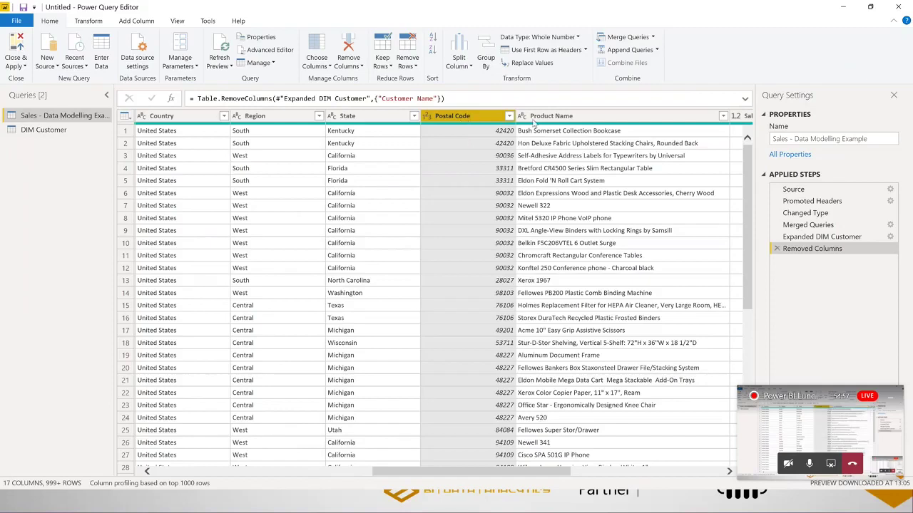
Duplicate the Sales - Data Modelling Example query and delete the copy's applied steps from Merged Queries until the end
{"action": "right_click", "coordinate": [64, 118]}
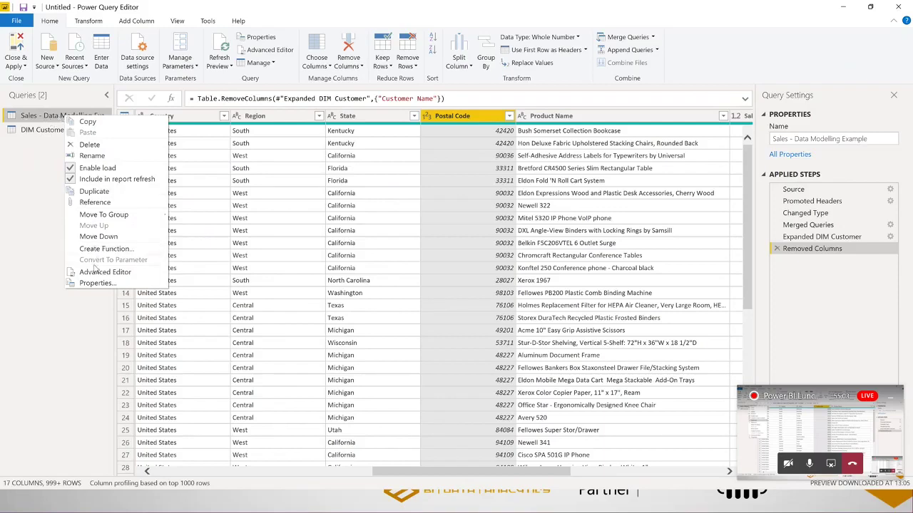
{"action": "left_click", "coordinate": [108, 192]}
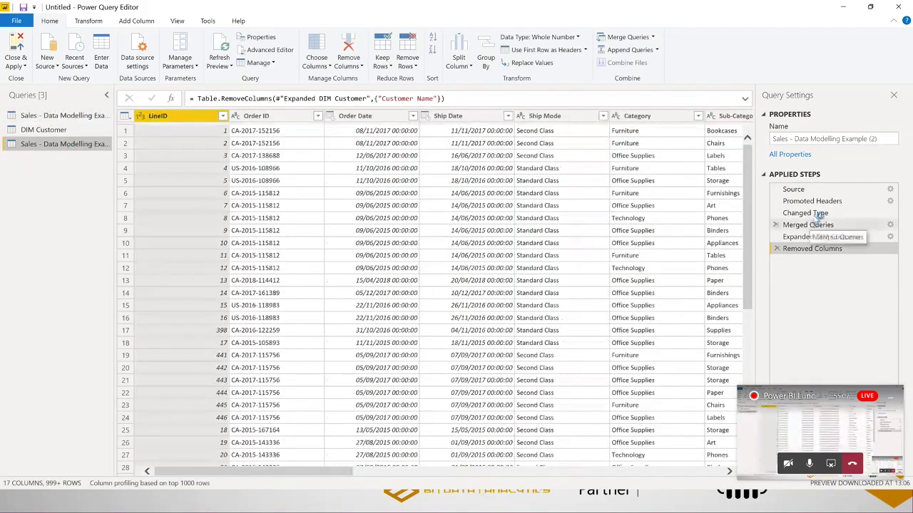
{"action": "left_click", "coordinate": [799, 225]}
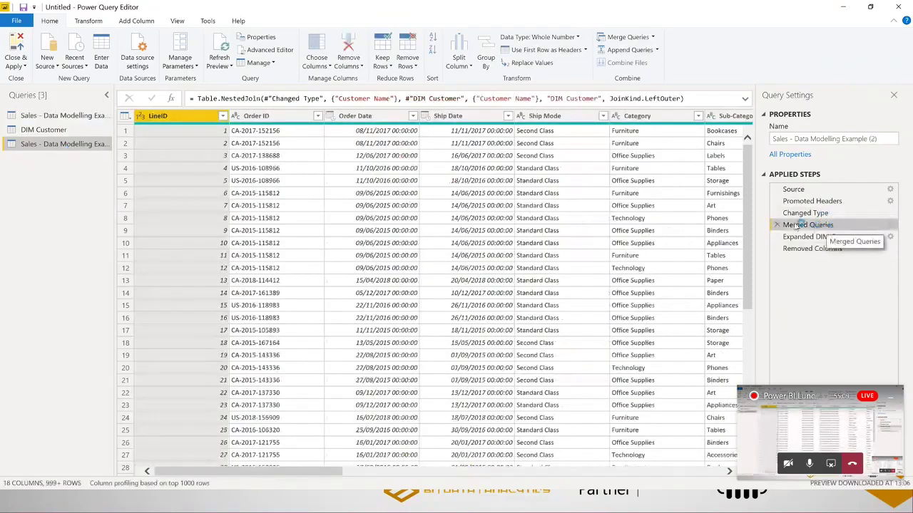
{"action": "right_click", "coordinate": [826, 226]}
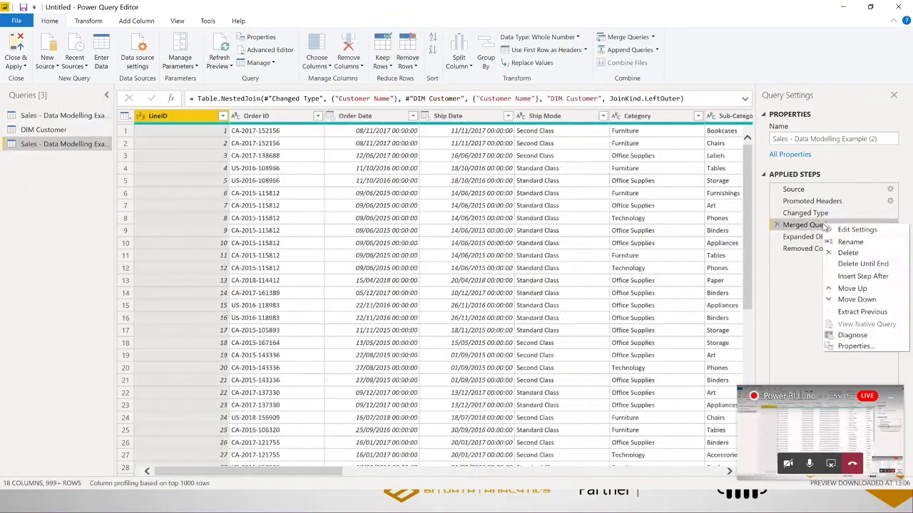
{"action": "left_click", "coordinate": [861, 264]}
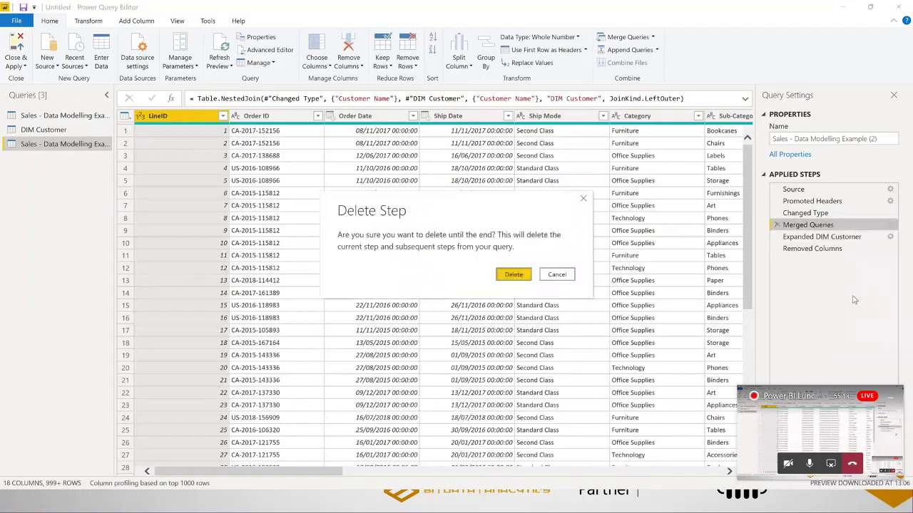
{"action": "left_click", "coordinate": [514, 276]}
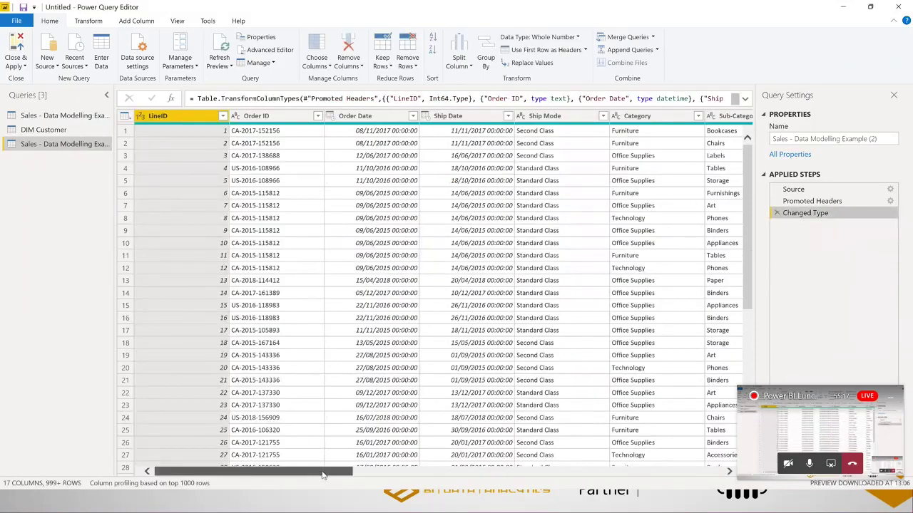
Remove all columns except Category, Sub-Category and Product Name from the duplicated query
{"action": "left_click_drag", "start_coordinate": [321, 472], "coordinate": [363, 472]}
{"action": "left_click", "coordinate": [543, 120]}
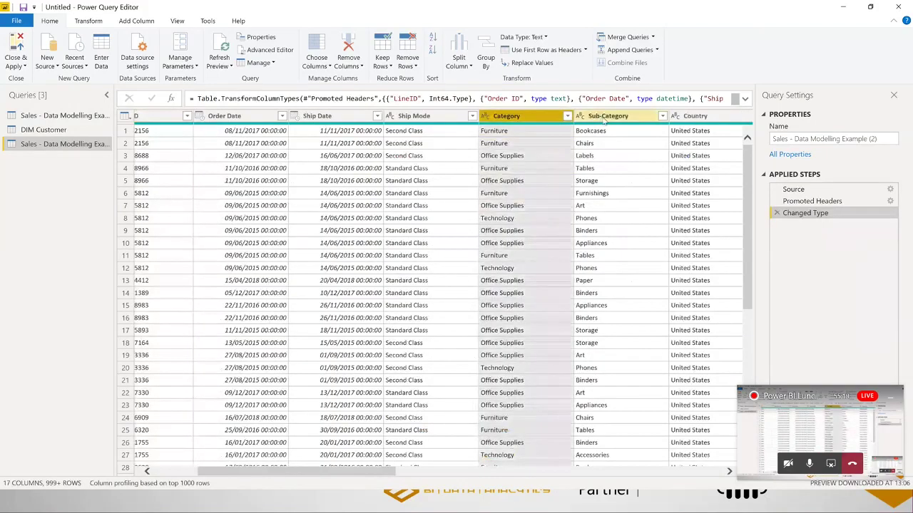
{"action": "left_click", "coordinate": [602, 122], "text": "shift"}
{"action": "left_click_drag", "start_coordinate": [359, 475], "coordinate": [467, 475]}
{"action": "left_click", "coordinate": [744, 120]}
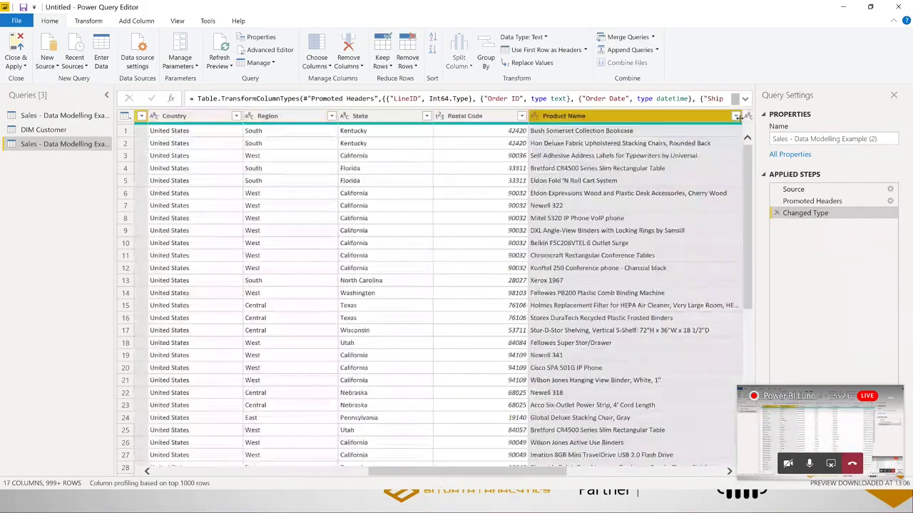
{"action": "right_click", "coordinate": [586, 114]}
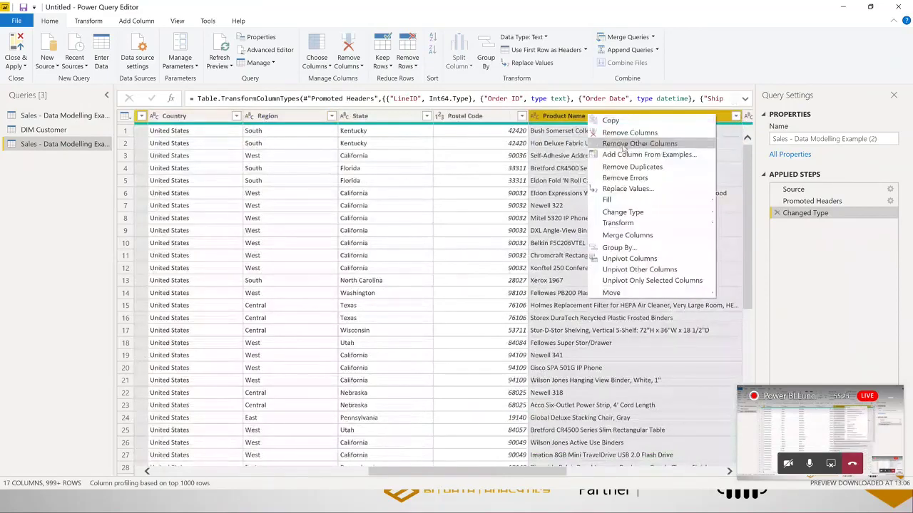
{"action": "left_click", "coordinate": [613, 143]}
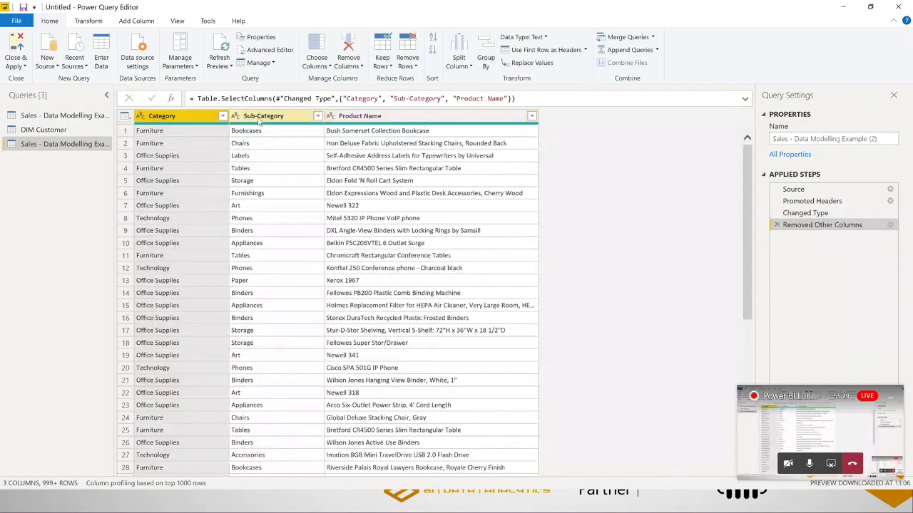
Remove duplicate rows across the whole product table and add an index column starting from 1
{"action": "left_click", "coordinate": [127, 117]}
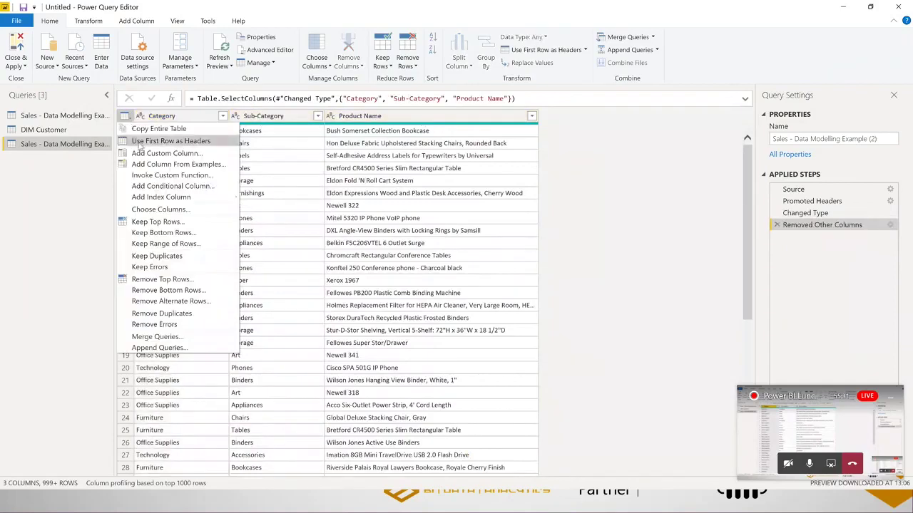
{"action": "left_click", "coordinate": [168, 314]}
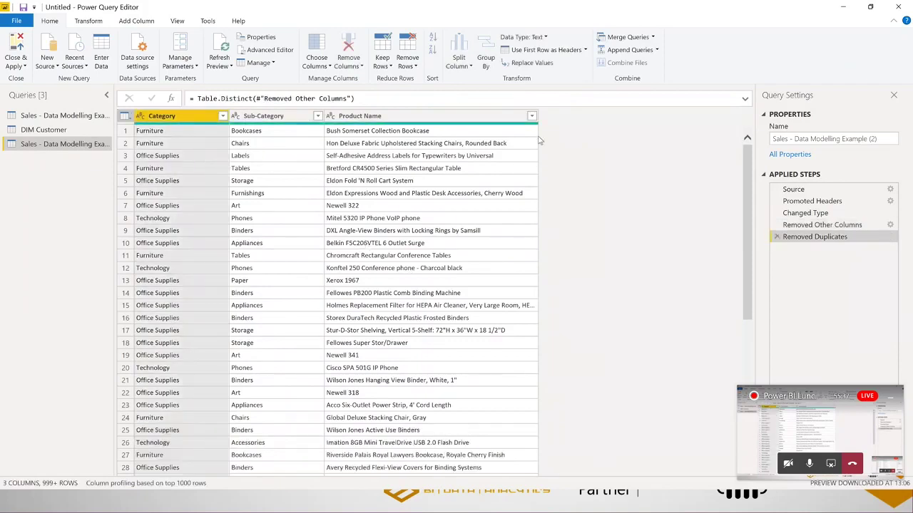
{"action": "left_click", "coordinate": [153, 22]}
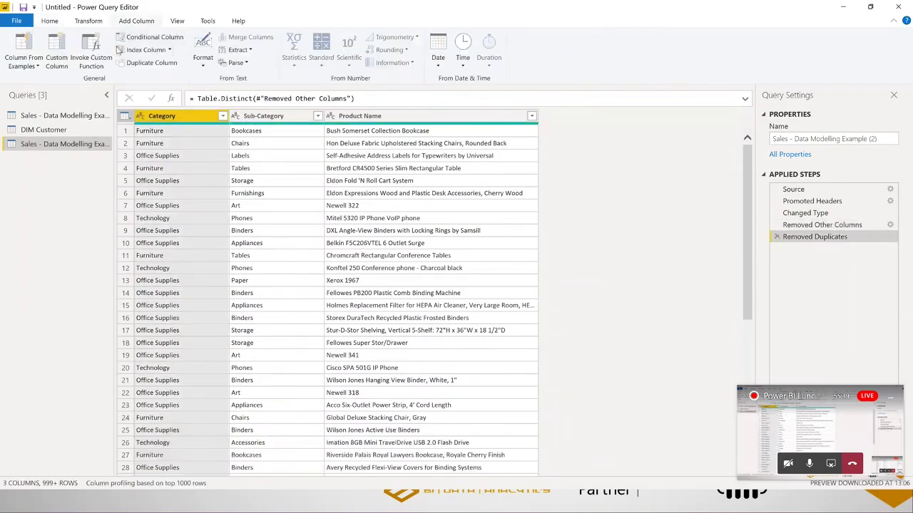
{"action": "left_click", "coordinate": [170, 51]}
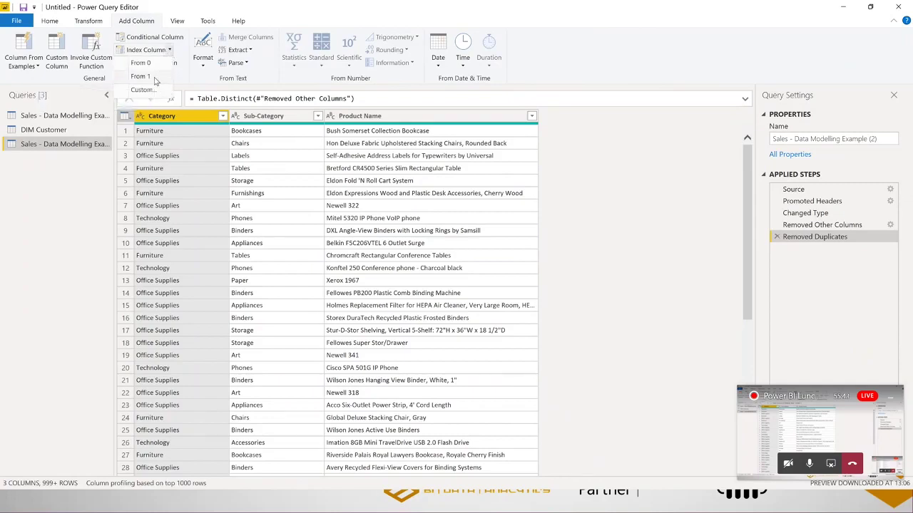
{"action": "left_click", "coordinate": [143, 76]}
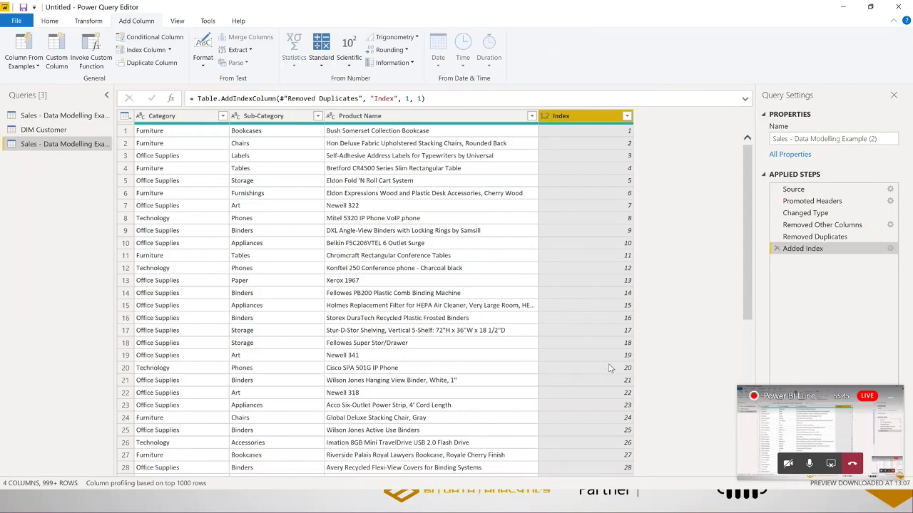
Rename the Index column as ProductID and move it in front of Category
{"action": "double_click", "coordinate": [578, 117]}
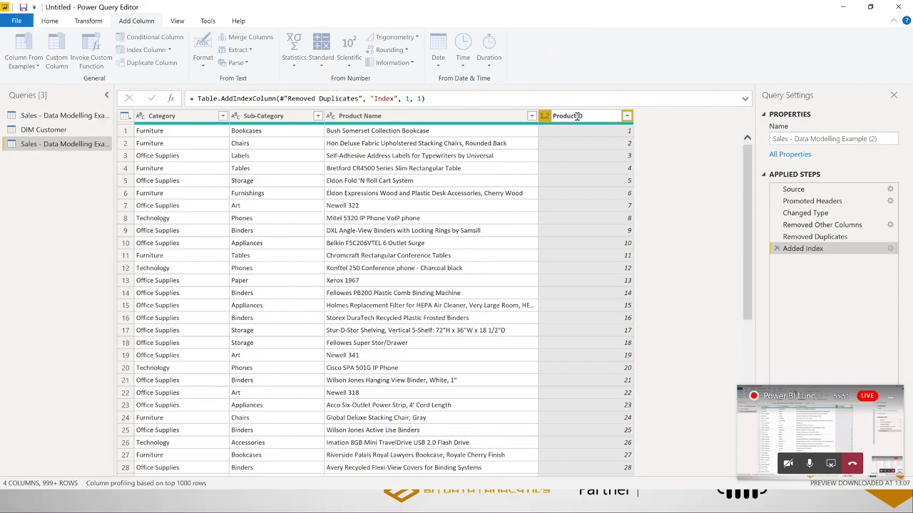
{"action": "key", "text": "Return"}
{"action": "left_click_drag", "start_coordinate": [577, 117], "coordinate": [146, 121]}
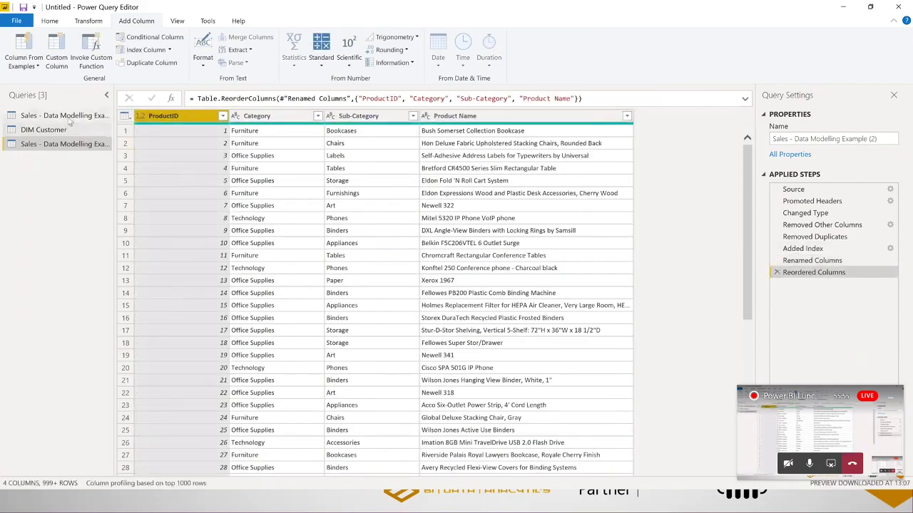
Rename the duplicated query as DIM Product
{"action": "double_click", "coordinate": [847, 139]}
{"action": "key", "text": "ctrl+a"}
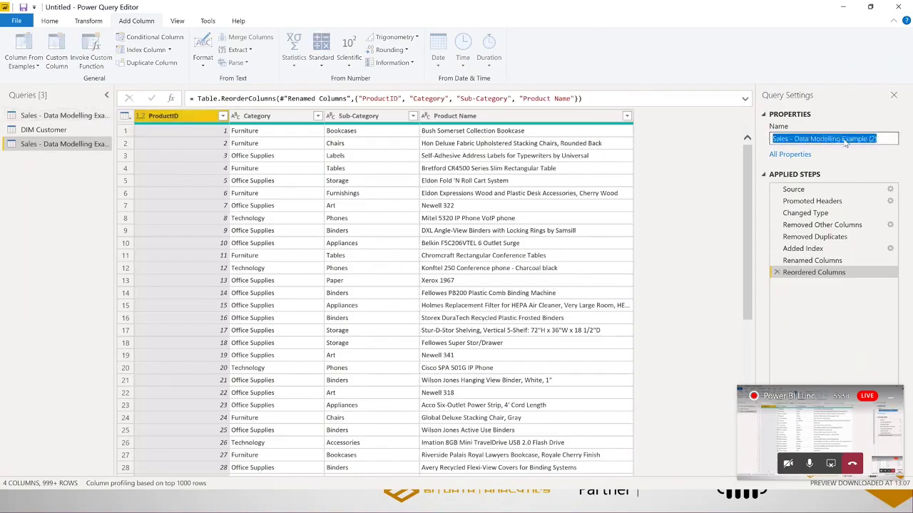
{"action": "type", "text": "DIM Product"}
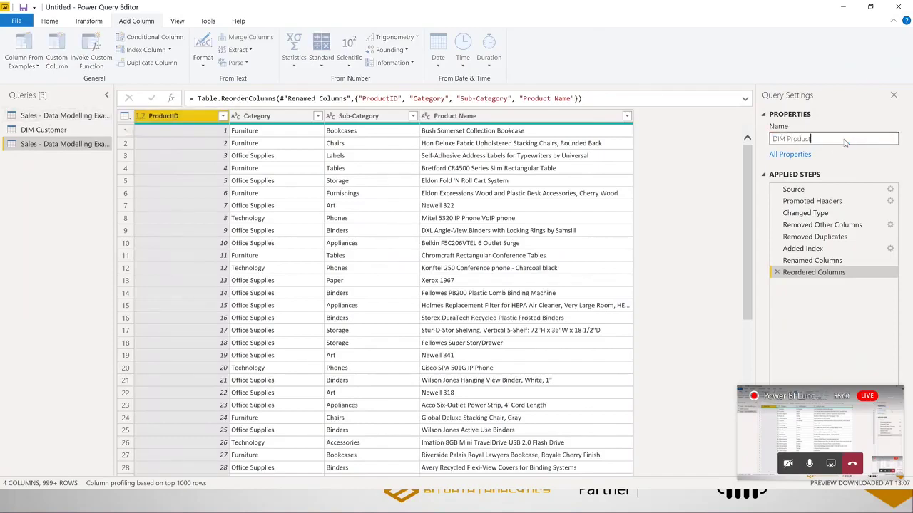
{"action": "key", "text": "Return"}
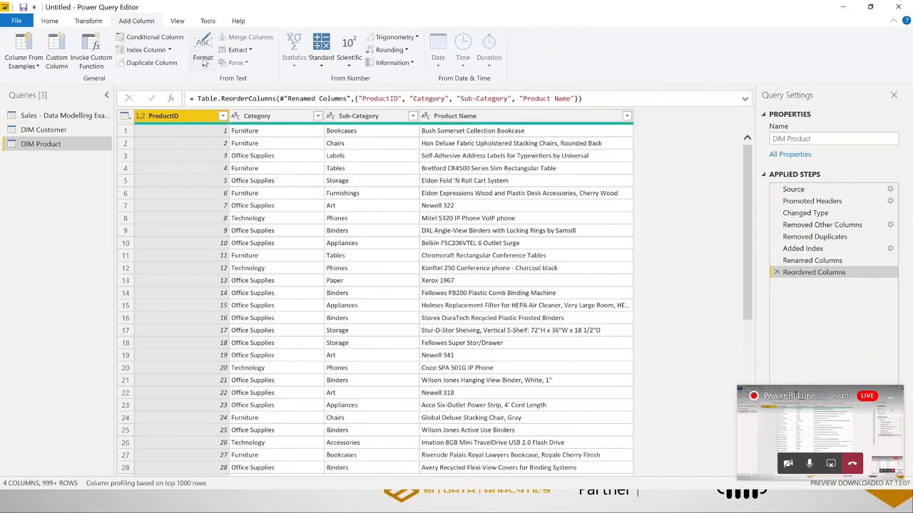
Merge the sales query with DIM Product by matching the Product Name columns, using a left outer join
{"action": "left_click", "coordinate": [57, 116]}
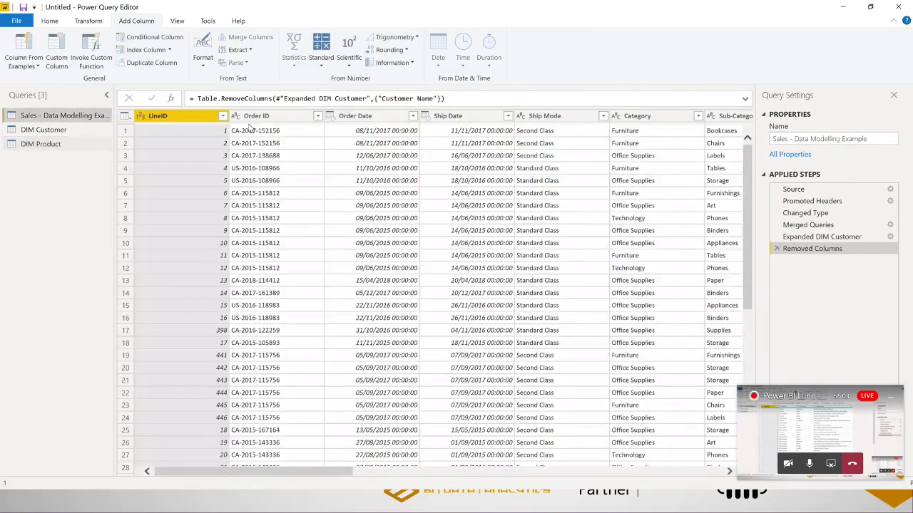
{"action": "left_click_drag", "start_coordinate": [333, 472], "coordinate": [612, 487]}
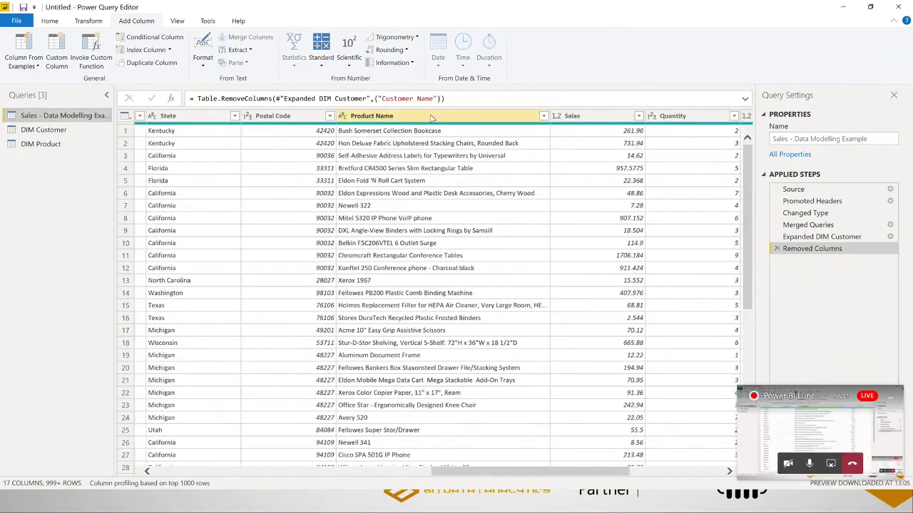
{"action": "left_click", "coordinate": [430, 116]}
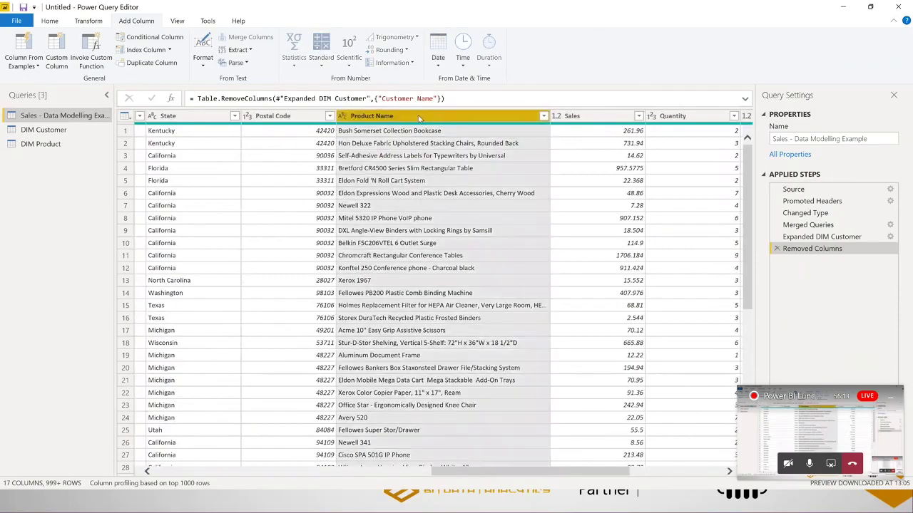
{"action": "left_click", "coordinate": [52, 20]}
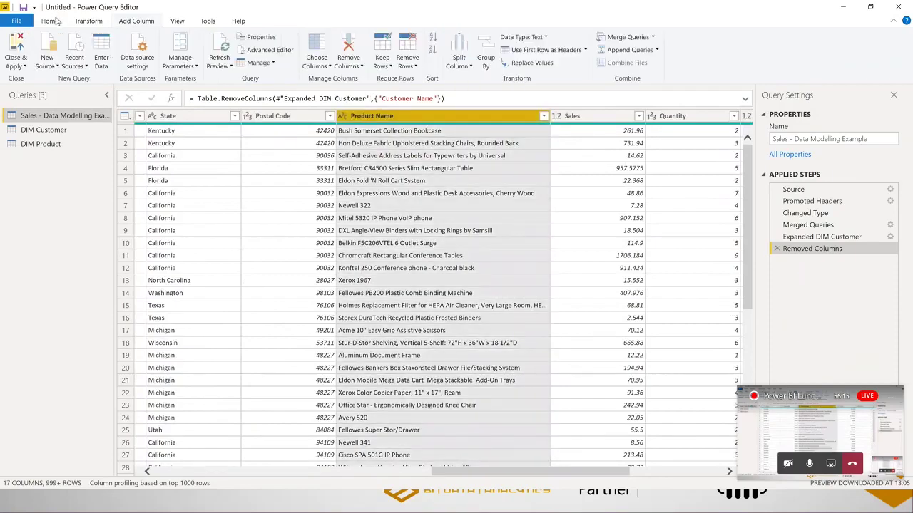
{"action": "left_click", "coordinate": [626, 38]}
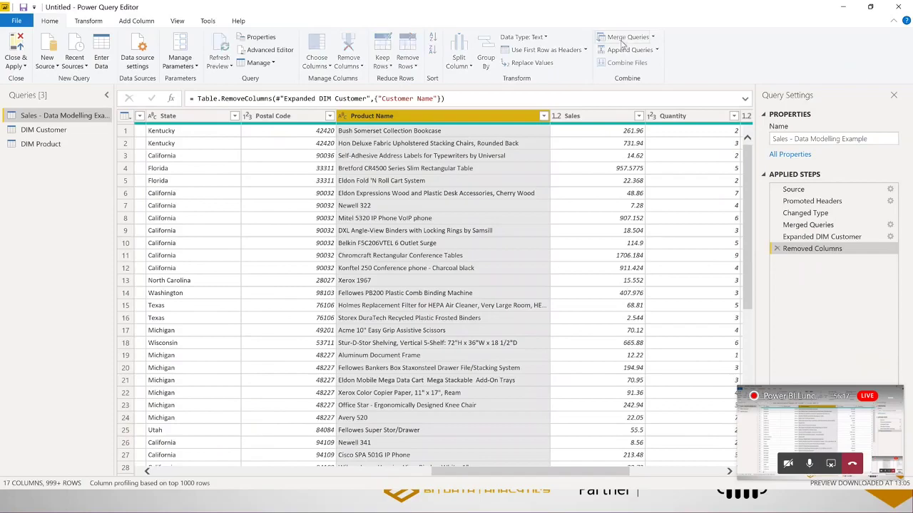
{"action": "left_click", "coordinate": [425, 207]}
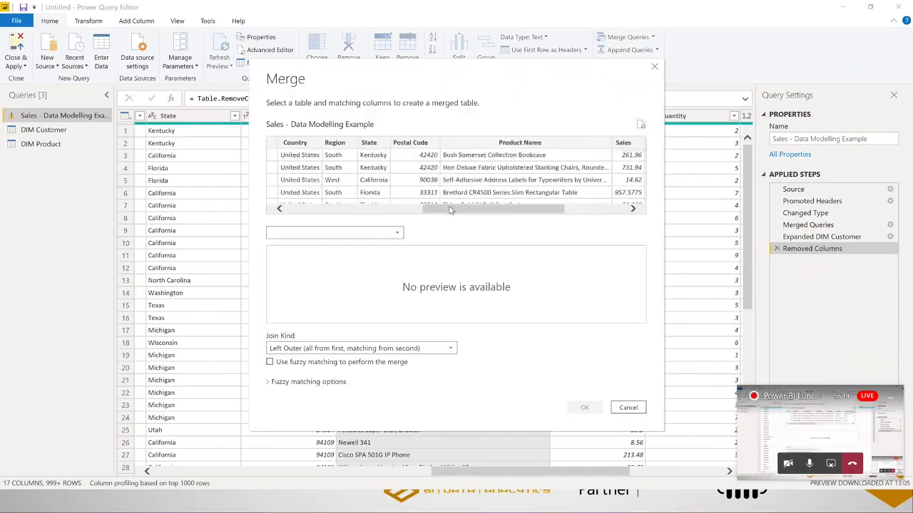
{"action": "left_click", "coordinate": [512, 144]}
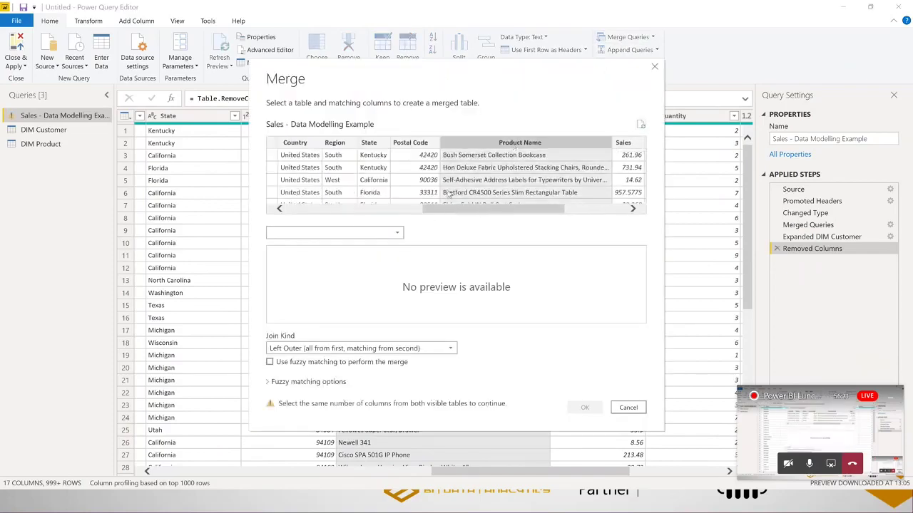
{"action": "left_click", "coordinate": [350, 233]}
{"action": "left_click", "coordinate": [316, 259]}
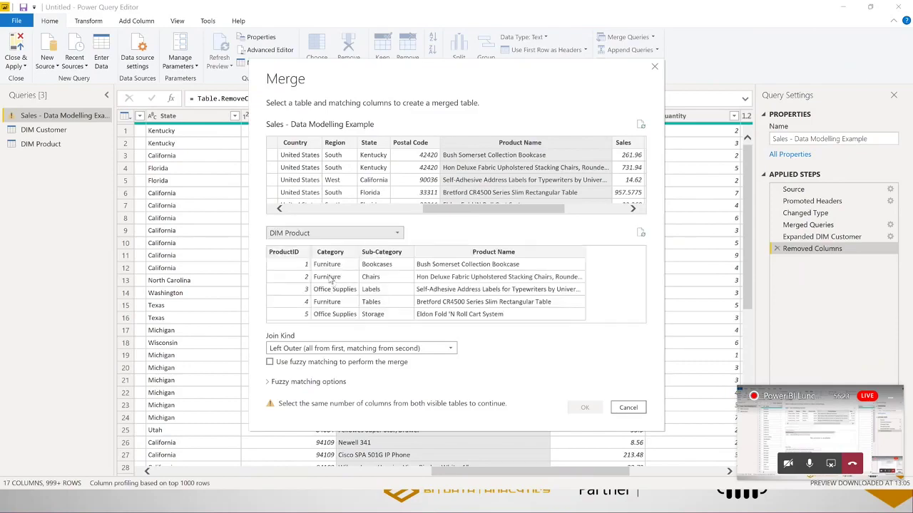
{"action": "left_click", "coordinate": [467, 253]}
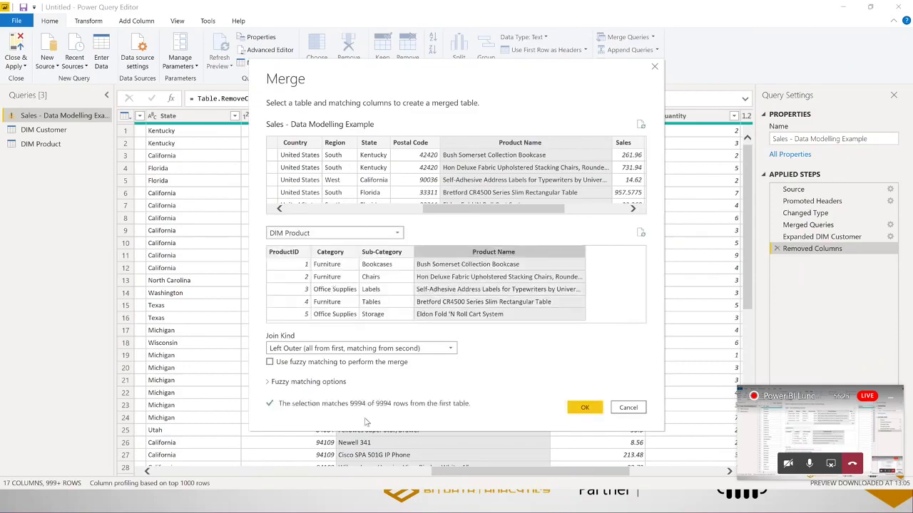
{"action": "left_click", "coordinate": [585, 409]}
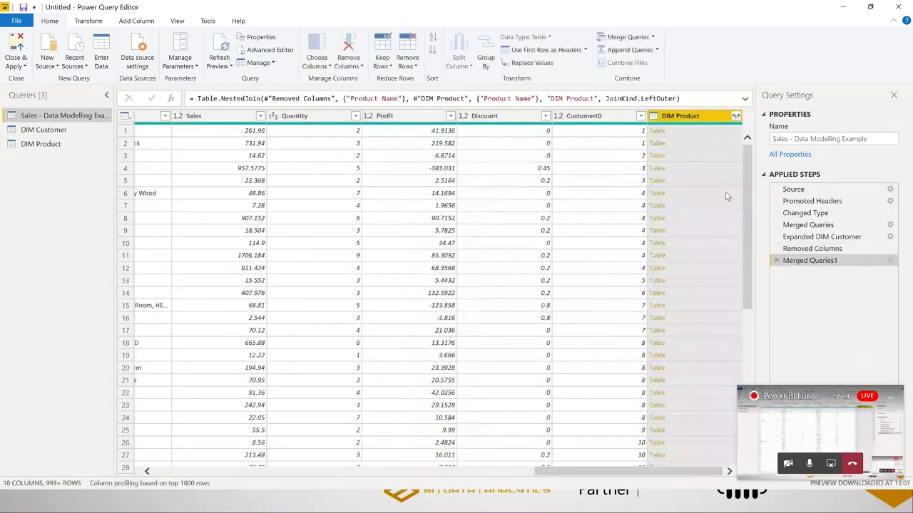
Expand the merged DIM Product column to bring in only ProductID, without the original column name as prefix
{"action": "left_click", "coordinate": [735, 115]}
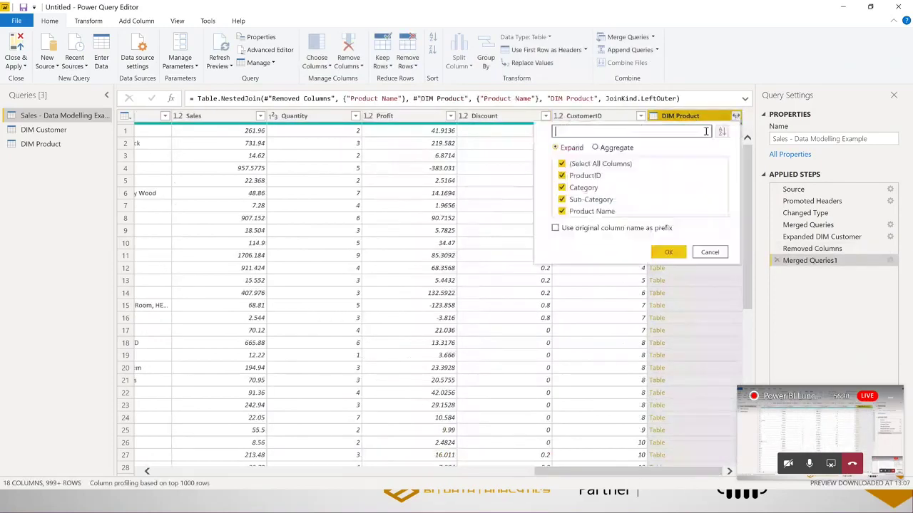
{"action": "left_click", "coordinate": [562, 163]}
{"action": "left_click", "coordinate": [561, 175]}
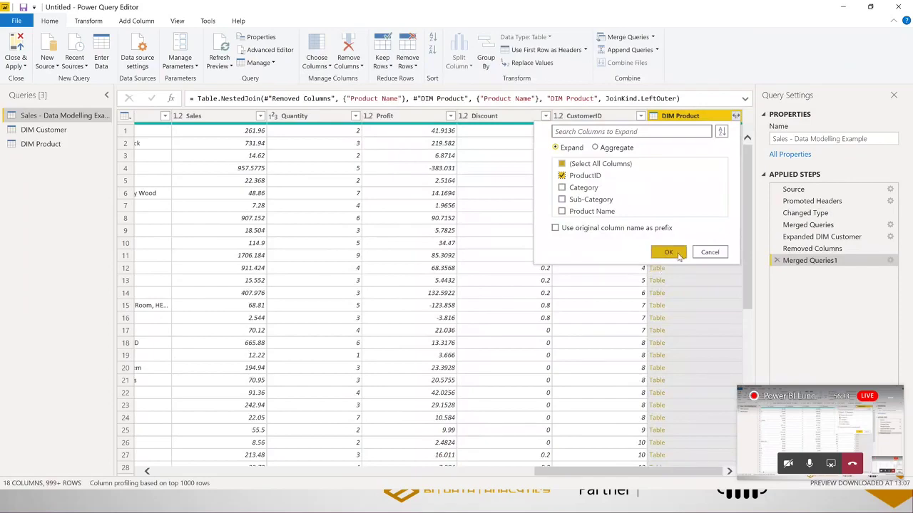
{"action": "left_click", "coordinate": [676, 255]}
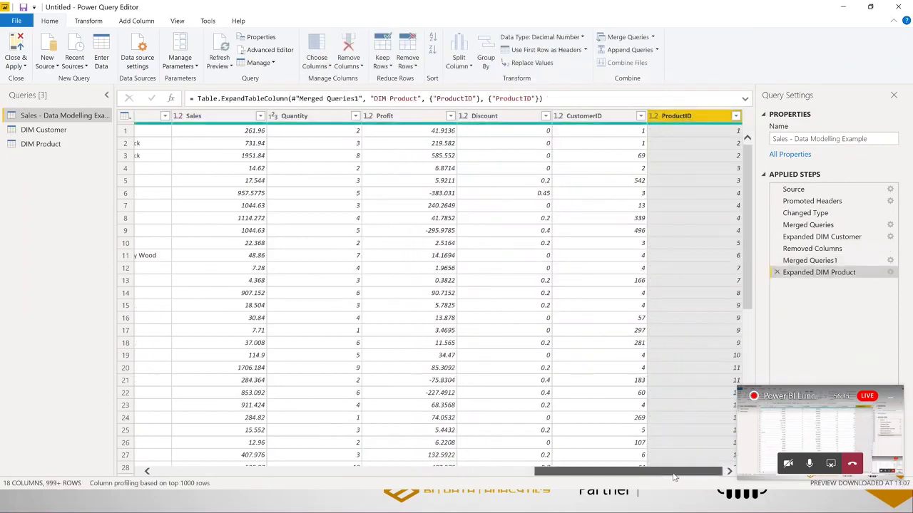
Remove the Category and Sub-Category columns from the sales query
{"action": "left_click_drag", "start_coordinate": [628, 477], "coordinate": [421, 475]}
{"action": "left_click", "coordinate": [444, 118]}
{"action": "left_click", "coordinate": [258, 118]}
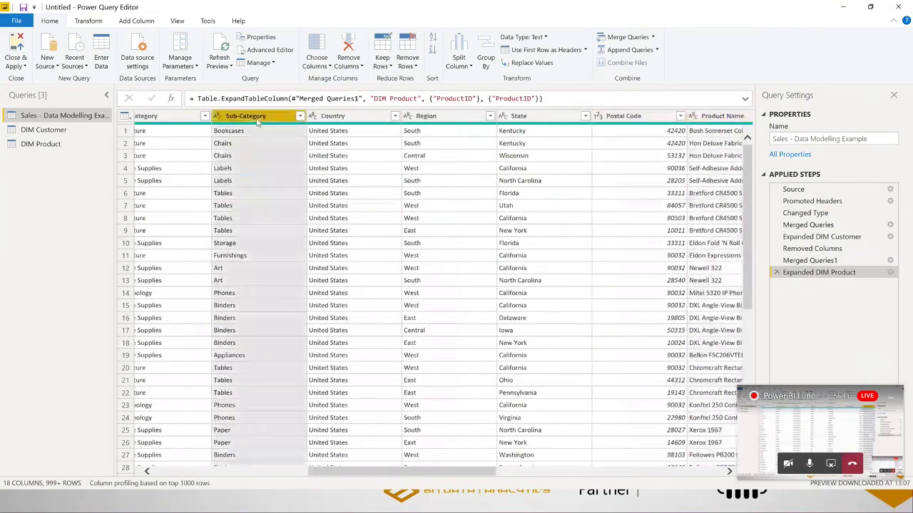
{"action": "left_click", "coordinate": [169, 117], "text": "ctrl"}
{"action": "right_click", "coordinate": [171, 118]}
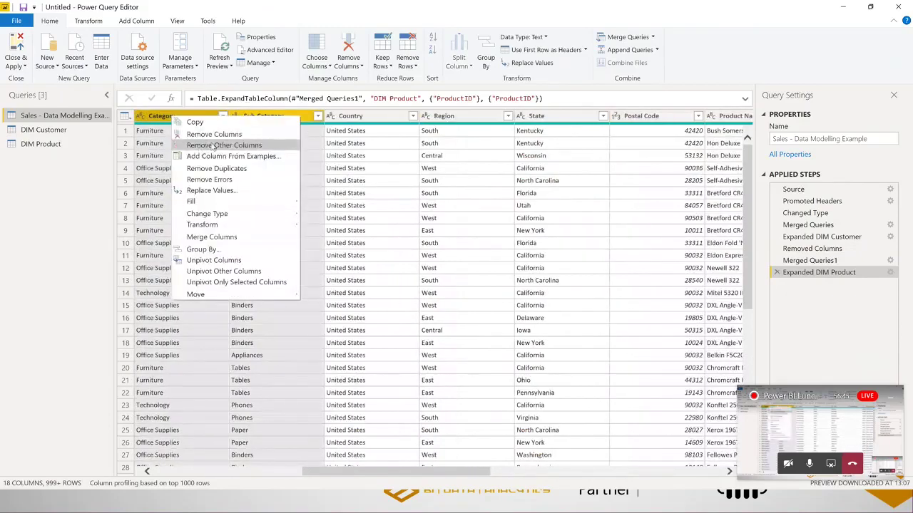
{"action": "left_click", "coordinate": [214, 134]}
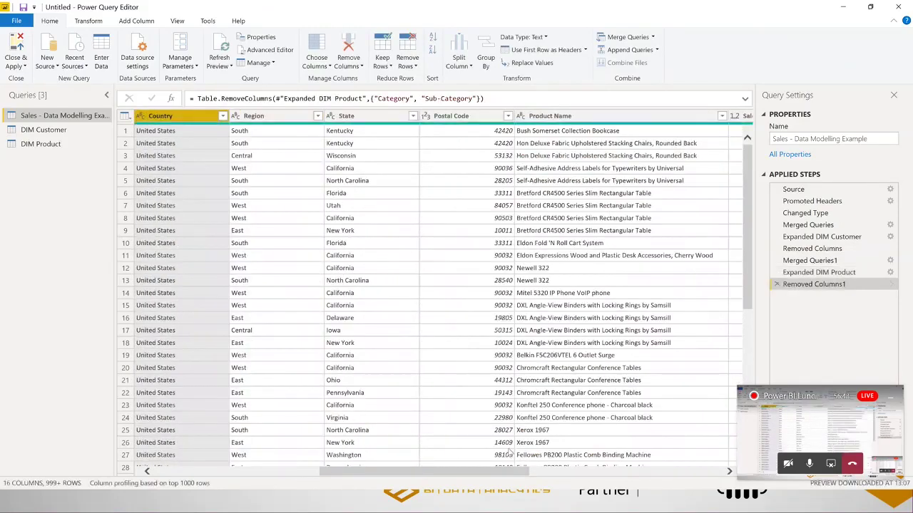
Remove the Product Name column from the sales query
{"action": "left_click_drag", "start_coordinate": [501, 472], "coordinate": [696, 485]}
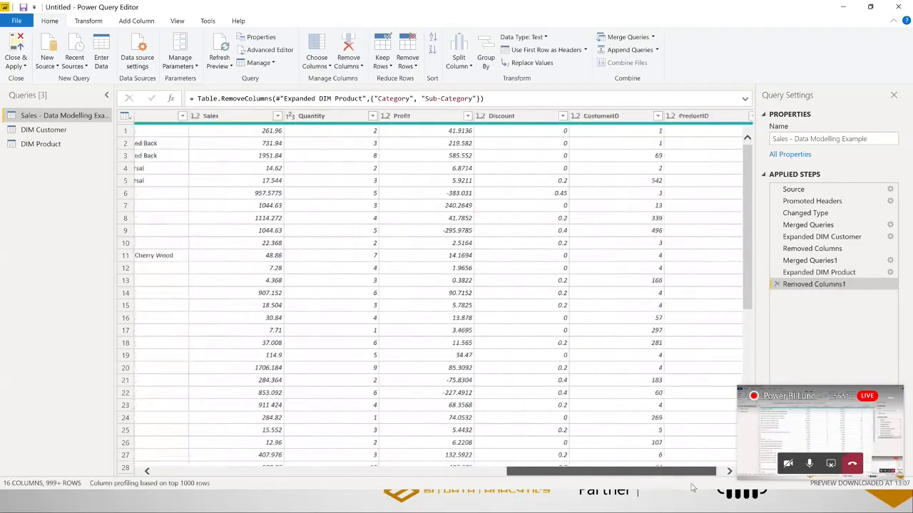
{"action": "left_click_drag", "start_coordinate": [648, 473], "coordinate": [537, 467]}
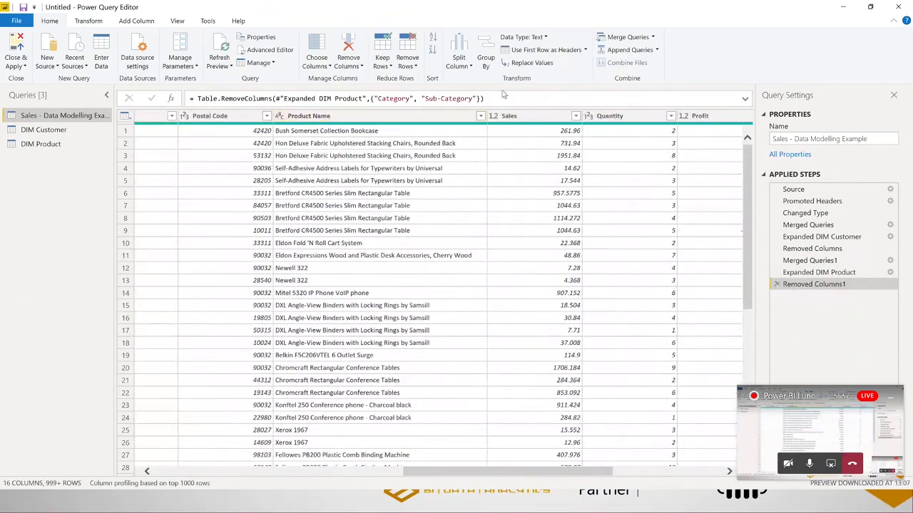
{"action": "left_click", "coordinate": [390, 115]}
{"action": "right_click", "coordinate": [392, 116]}
{"action": "left_click", "coordinate": [418, 131]}
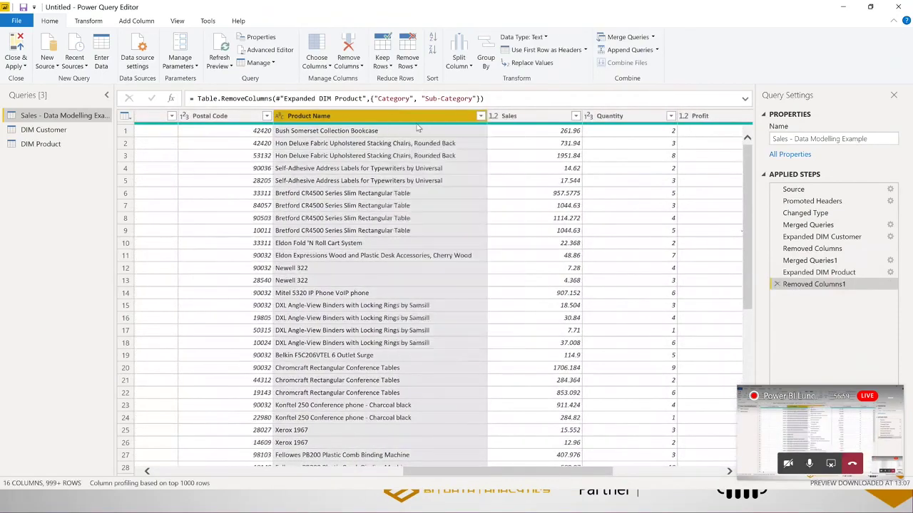
Duplicate the sales query as the basis for a location dimension
{"action": "left_click_drag", "start_coordinate": [466, 472], "coordinate": [307, 474]}
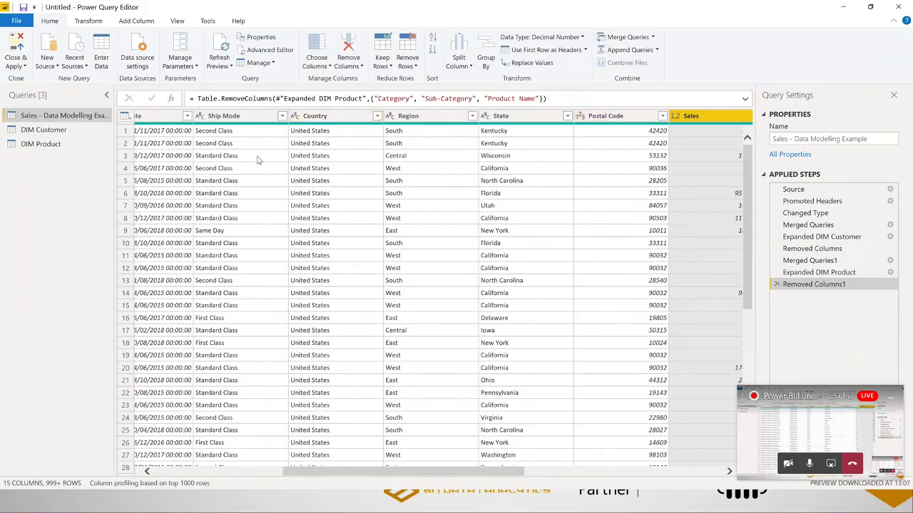
{"action": "right_click", "coordinate": [66, 117]}
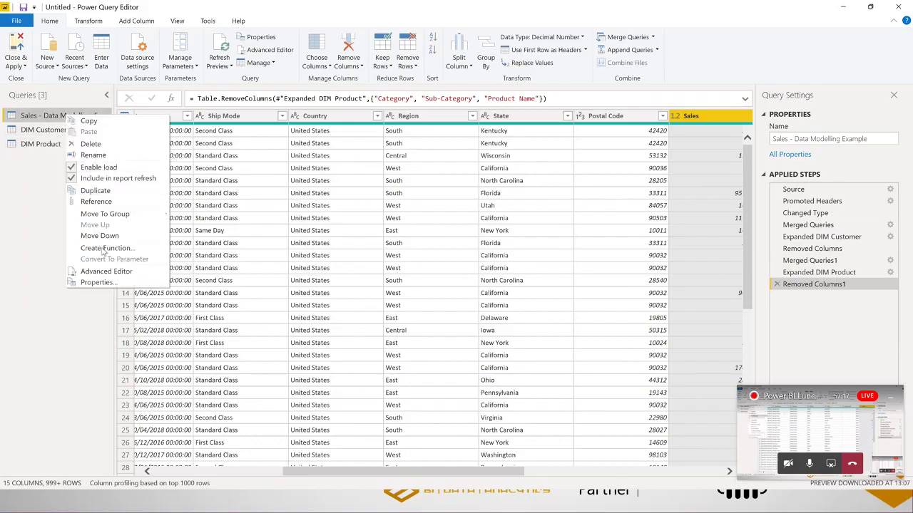
{"action": "left_click", "coordinate": [90, 190]}
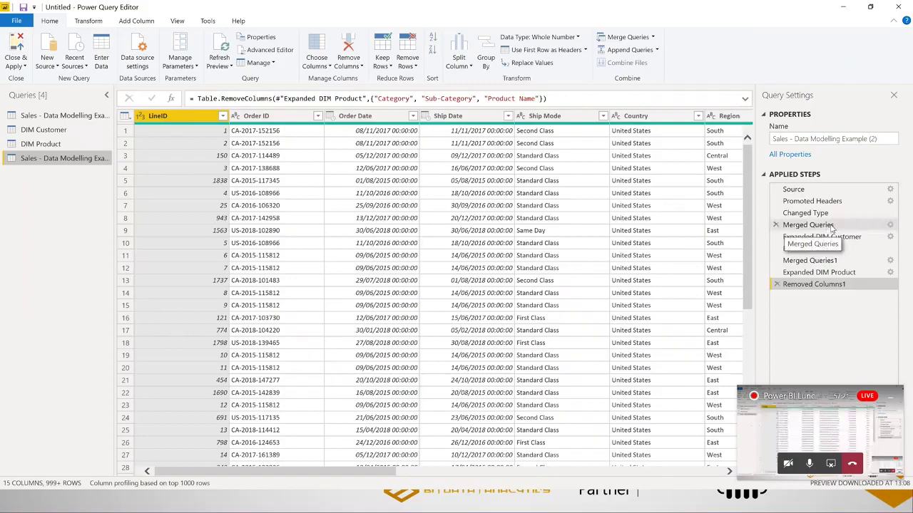
Delete every applied step after Promoted Headers in the duplicated query
{"action": "left_click", "coordinate": [809, 224]}
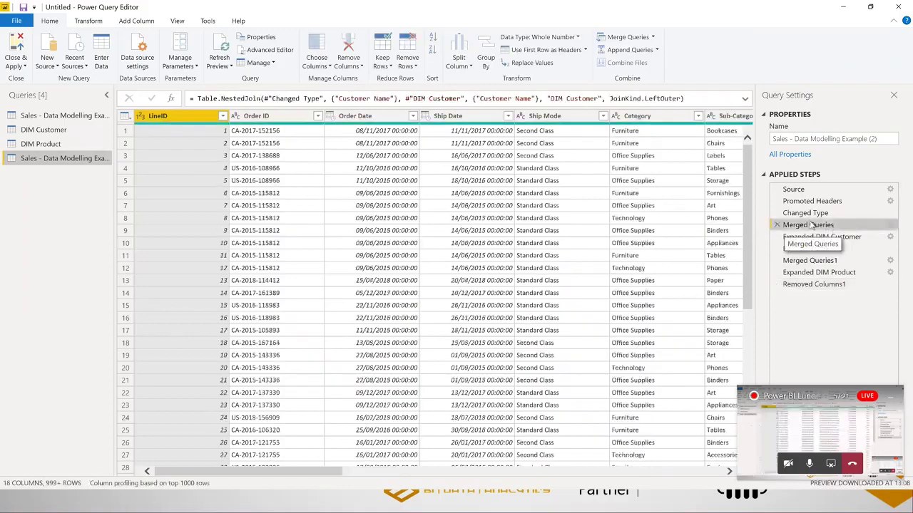
{"action": "right_click", "coordinate": [811, 227]}
{"action": "left_click", "coordinate": [836, 286]}
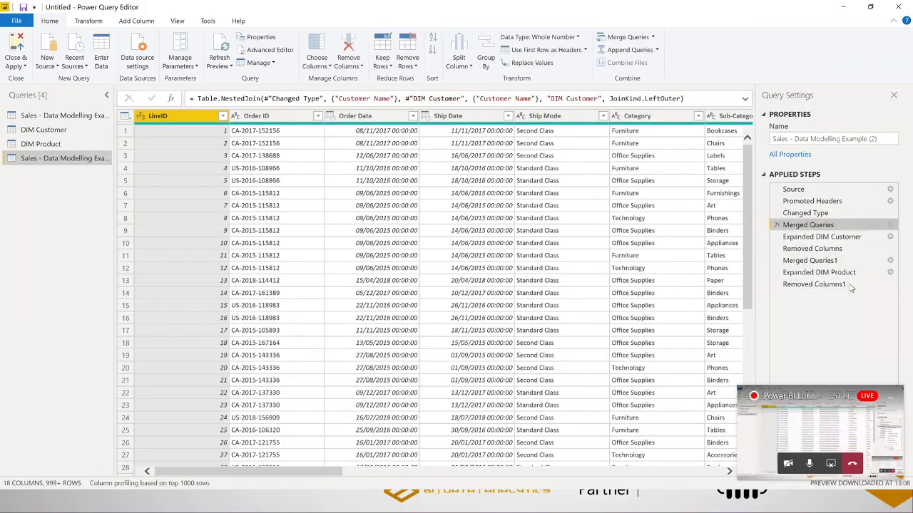
{"action": "right_click", "coordinate": [817, 218]}
{"action": "left_click", "coordinate": [854, 254]}
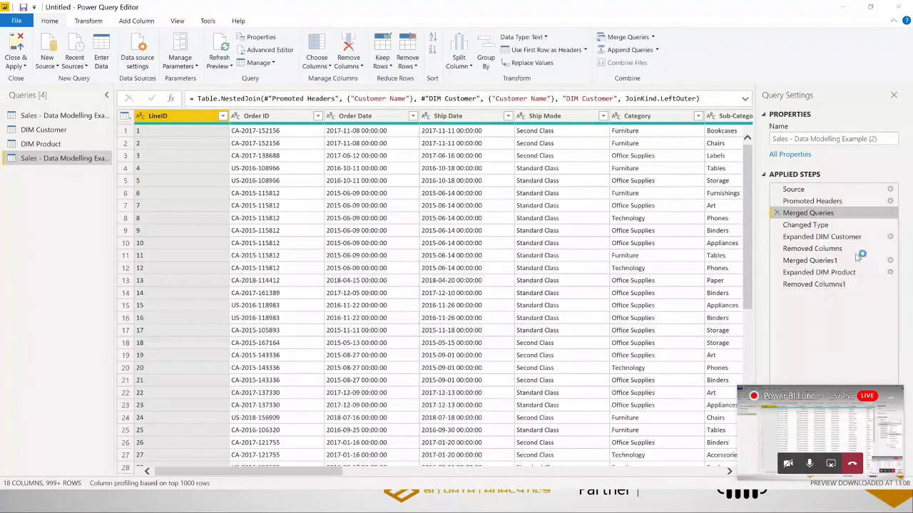
{"action": "left_click", "coordinate": [522, 275]}
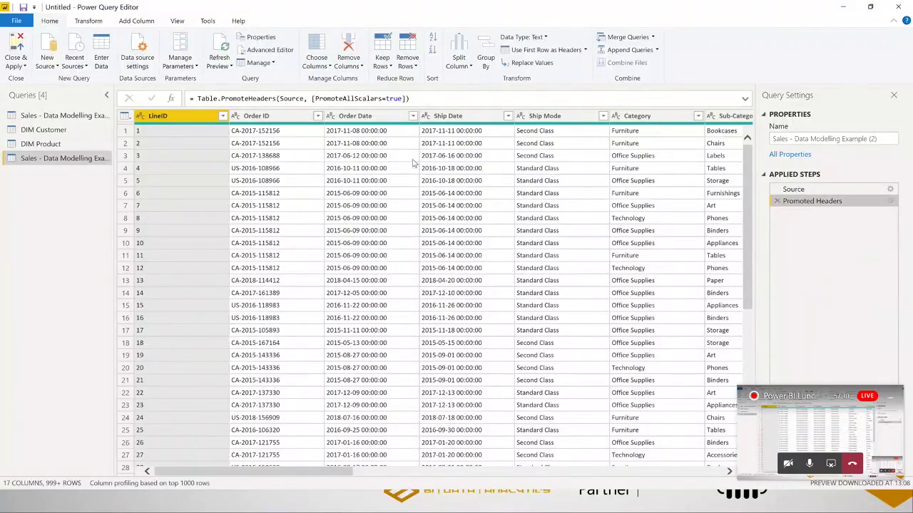
Keep only the Country, Region, State and Postal Code columns and remove duplicate rows across the whole table
{"action": "left_click_drag", "start_coordinate": [328, 473], "coordinate": [495, 494]}
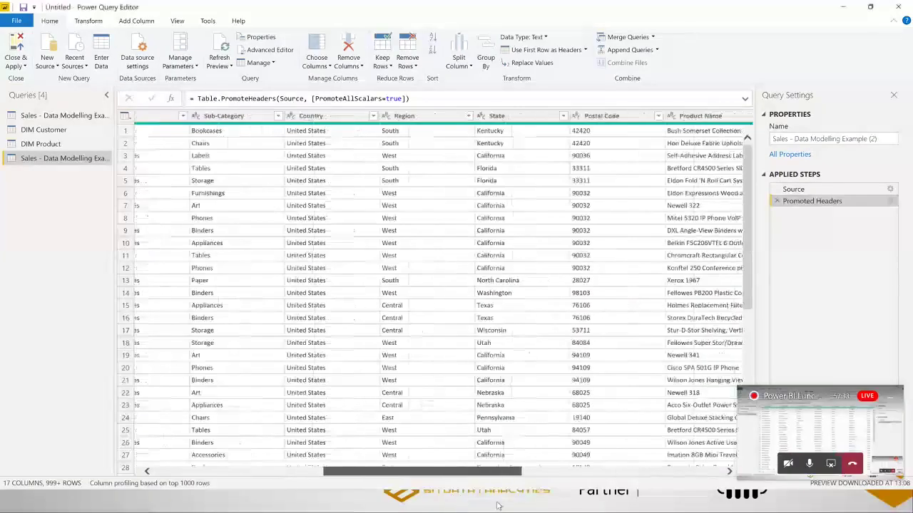
{"action": "left_click", "coordinate": [335, 115]}
{"action": "left_click", "coordinate": [428, 118], "text": "ctrl"}
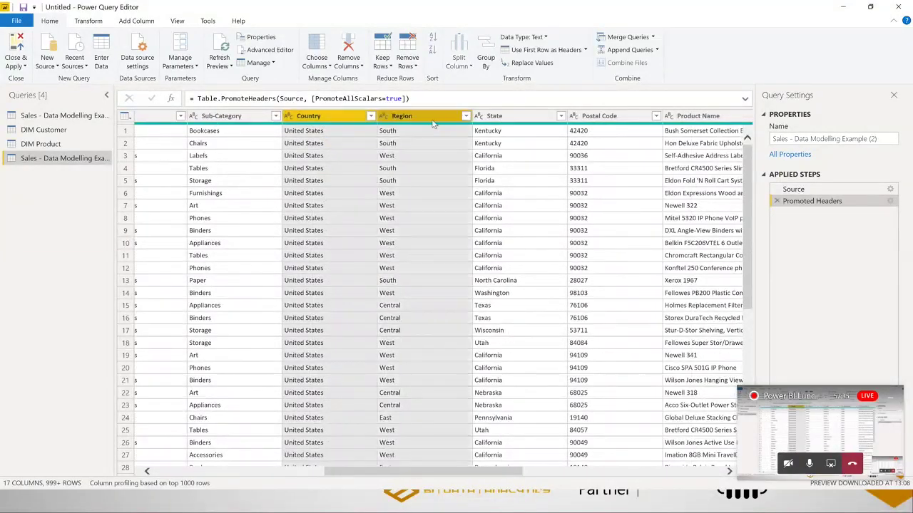
{"action": "left_click", "coordinate": [524, 118], "text": "ctrl"}
{"action": "left_click", "coordinate": [603, 117], "text": "ctrl"}
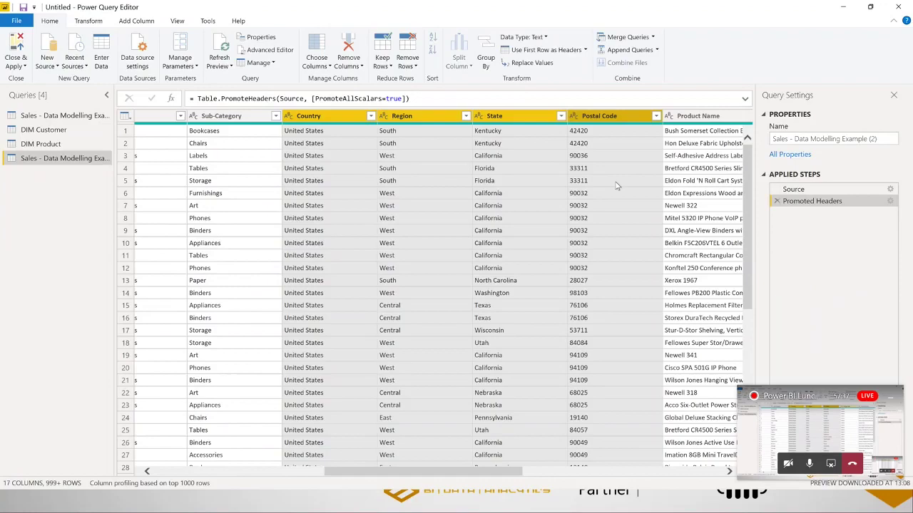
{"action": "right_click", "coordinate": [608, 117]}
{"action": "left_click", "coordinate": [641, 146]}
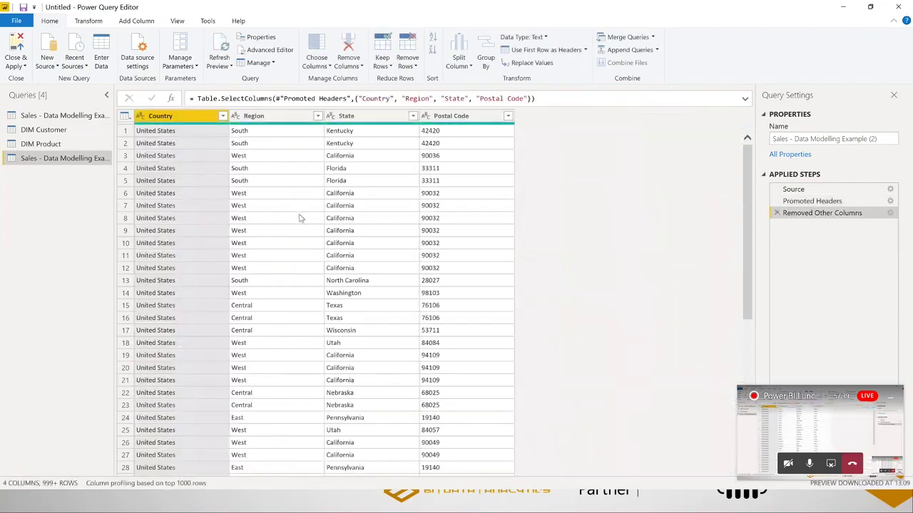
{"action": "left_click", "coordinate": [125, 119]}
{"action": "left_click", "coordinate": [185, 318]}
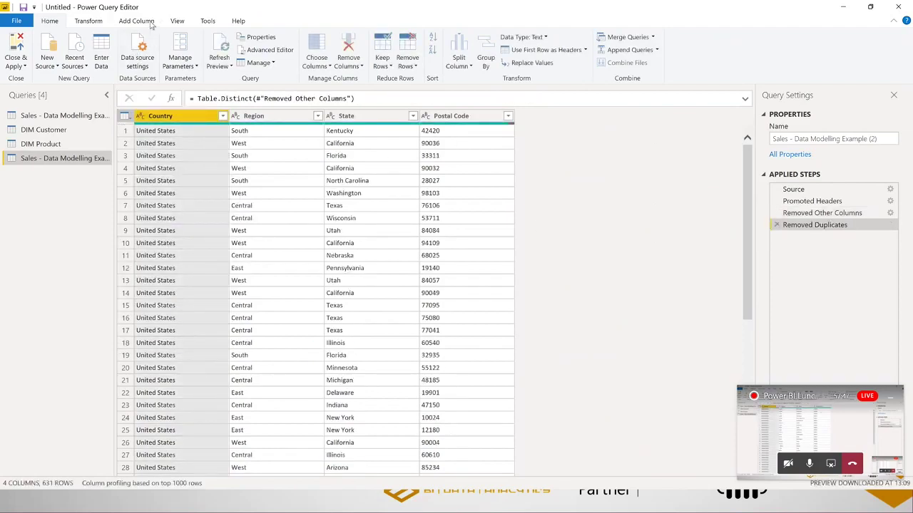
Add an index column starting from 1 to the location table and rename it as LocationID
{"action": "left_click", "coordinate": [128, 21]}
{"action": "left_click", "coordinate": [170, 50]}
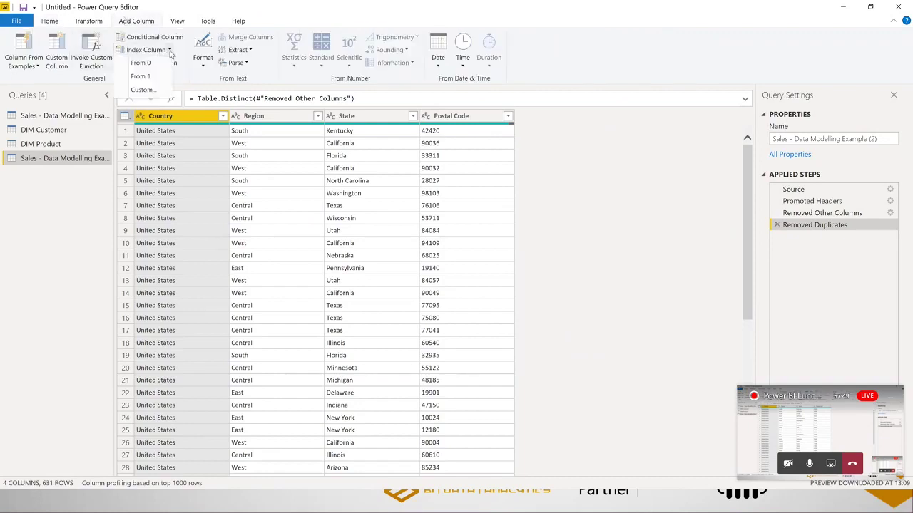
{"action": "left_click", "coordinate": [139, 76]}
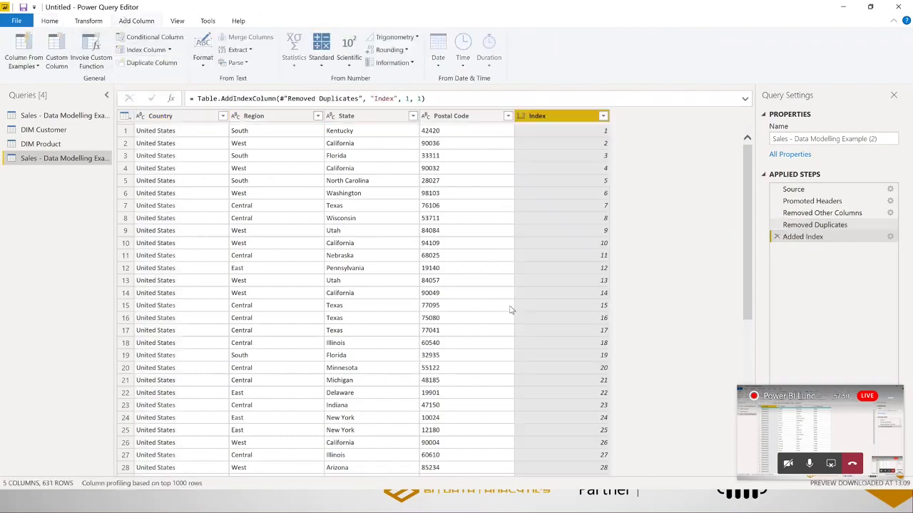
{"action": "double_click", "coordinate": [551, 116]}
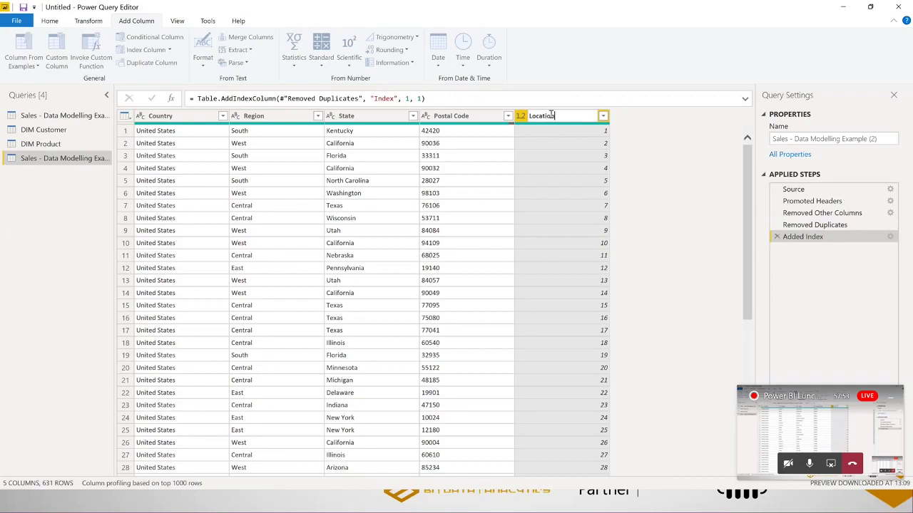
{"action": "key", "text": "Return"}
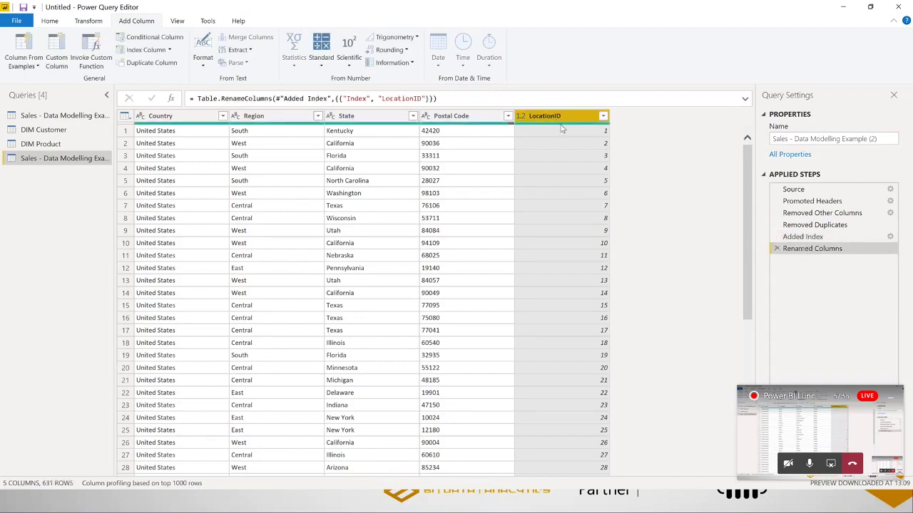
Move the LocationID column to the front of the location table
{"action": "left_click_drag", "start_coordinate": [551, 119], "coordinate": [183, 119]}
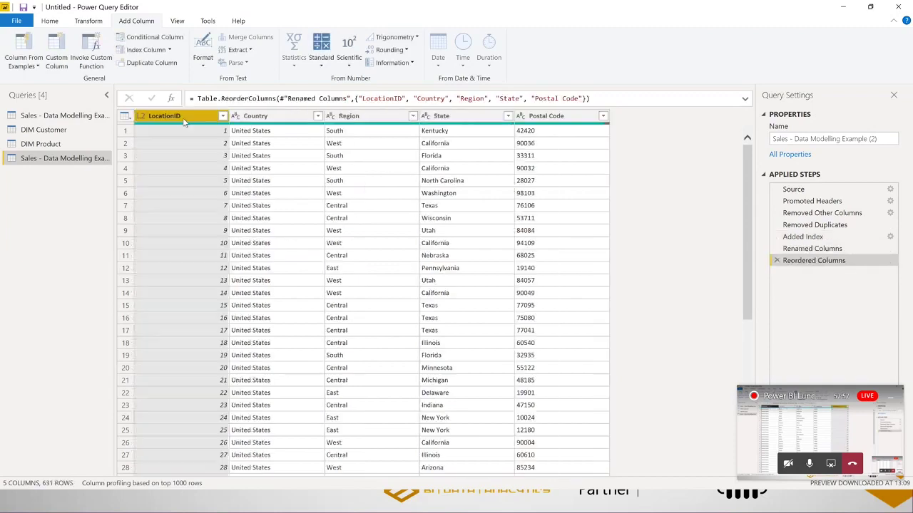
{"action": "left_click", "coordinate": [67, 116]}
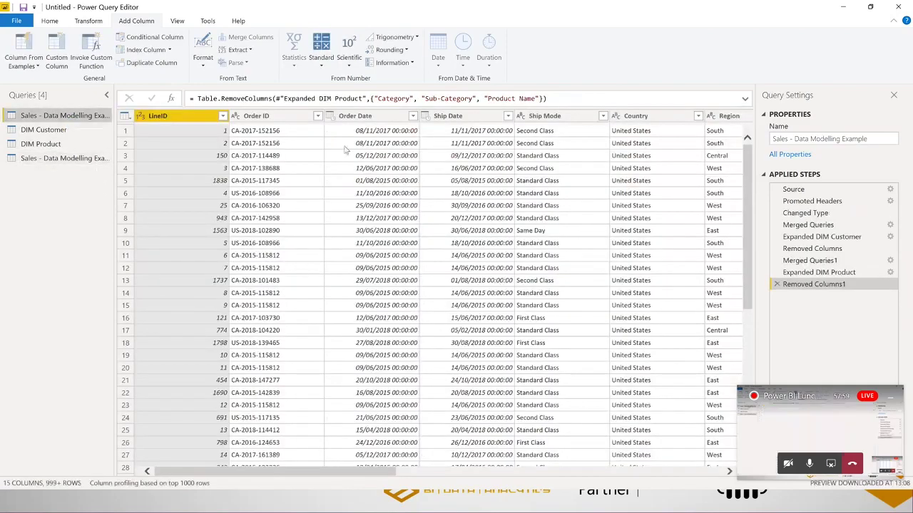
{"action": "left_click_drag", "start_coordinate": [386, 472], "coordinate": [448, 471]}
{"action": "left_click", "coordinate": [50, 21]}
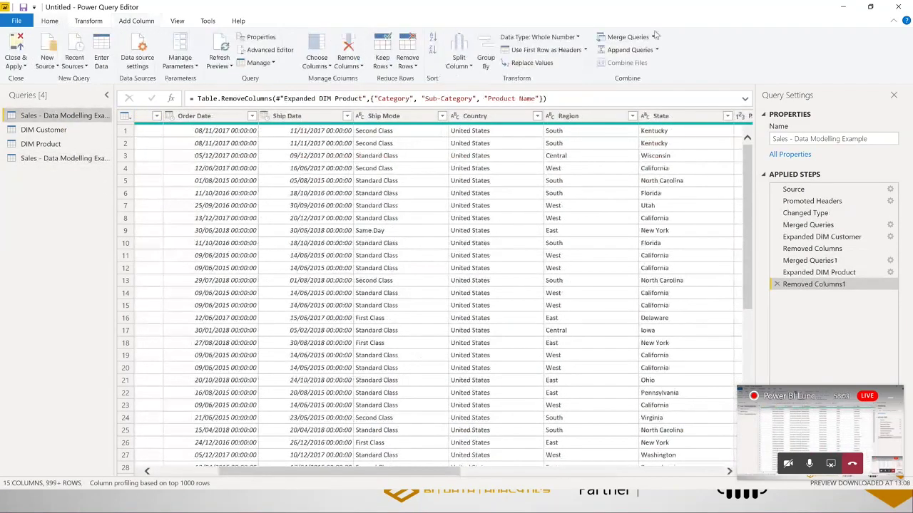
{"action": "left_click", "coordinate": [627, 37]}
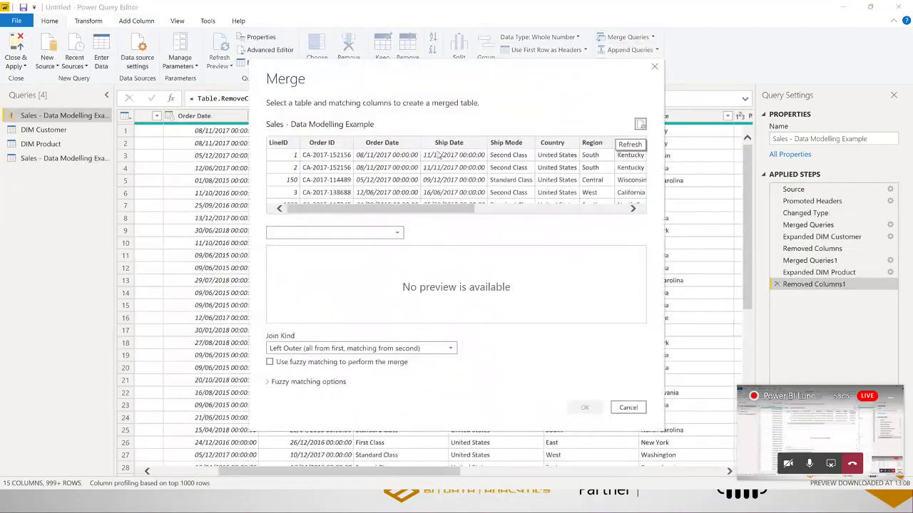
{"action": "left_click_drag", "start_coordinate": [458, 208], "coordinate": [549, 214]}
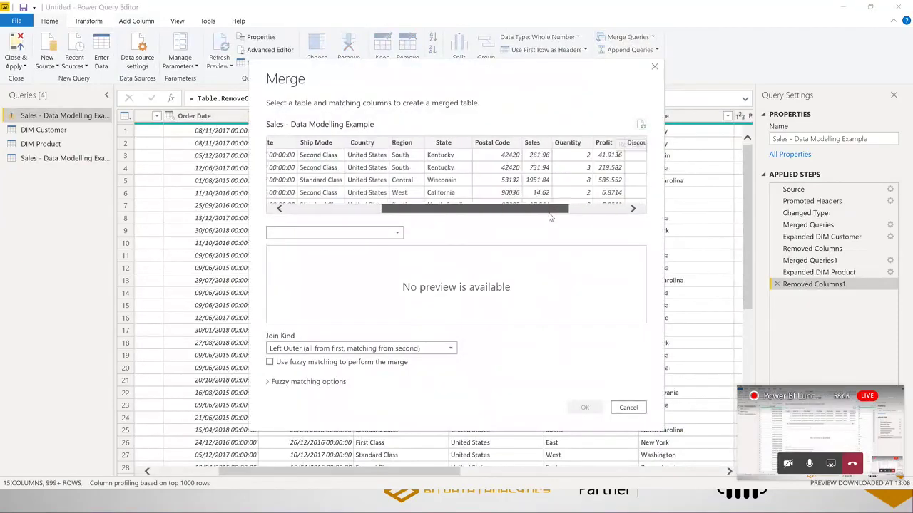
{"action": "left_click", "coordinate": [501, 144]}
{"action": "left_click", "coordinate": [367, 233]}
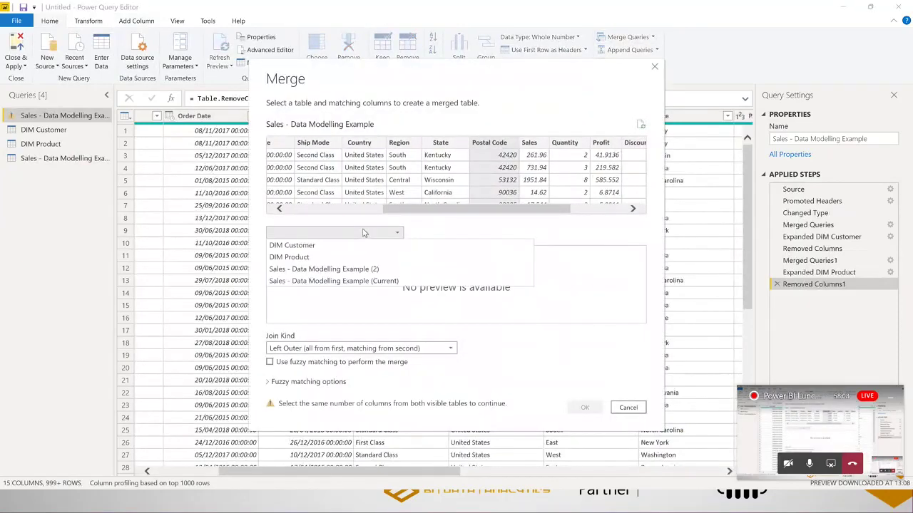
{"action": "left_click", "coordinate": [355, 270]}
{"action": "left_click", "coordinate": [461, 253]}
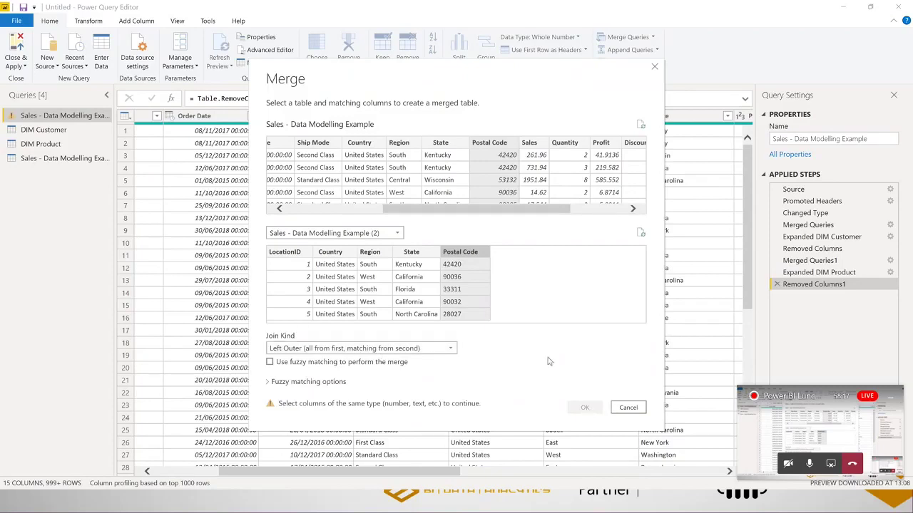
{"action": "left_click", "coordinate": [499, 143]}
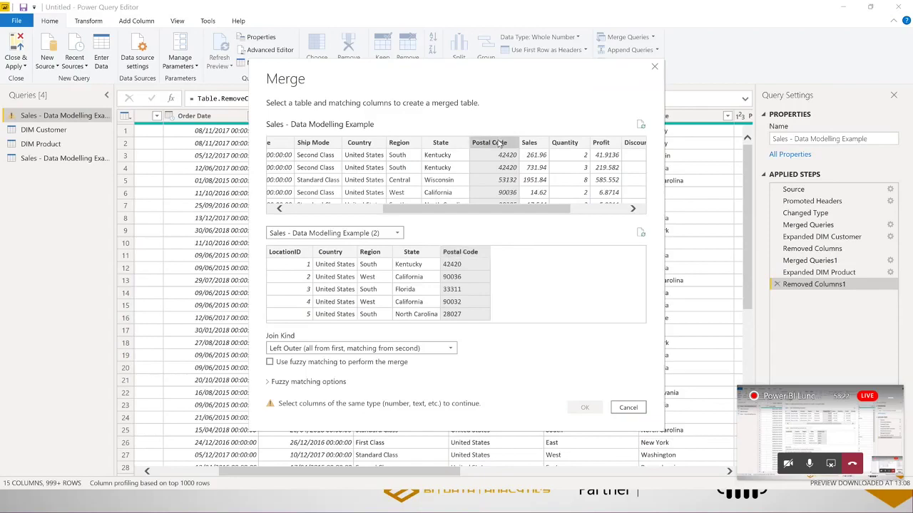
{"action": "left_click", "coordinate": [469, 251]}
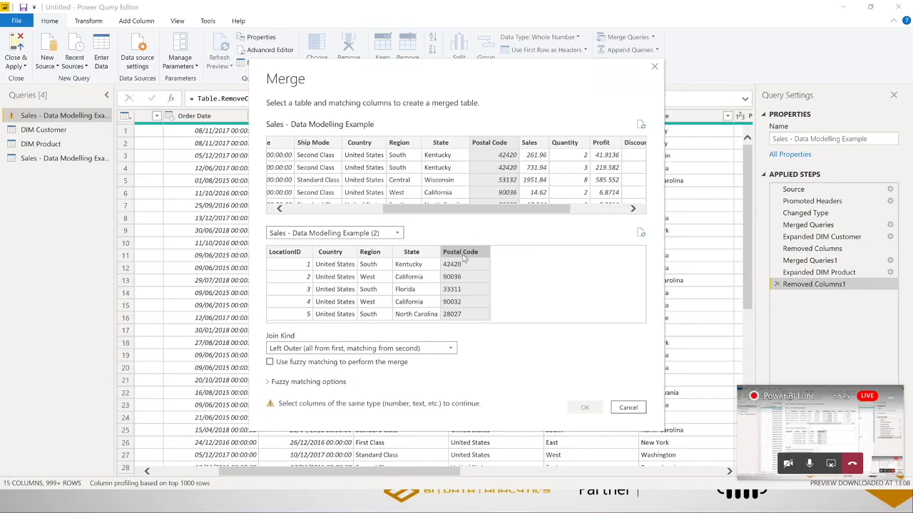
{"action": "left_click", "coordinate": [630, 408]}
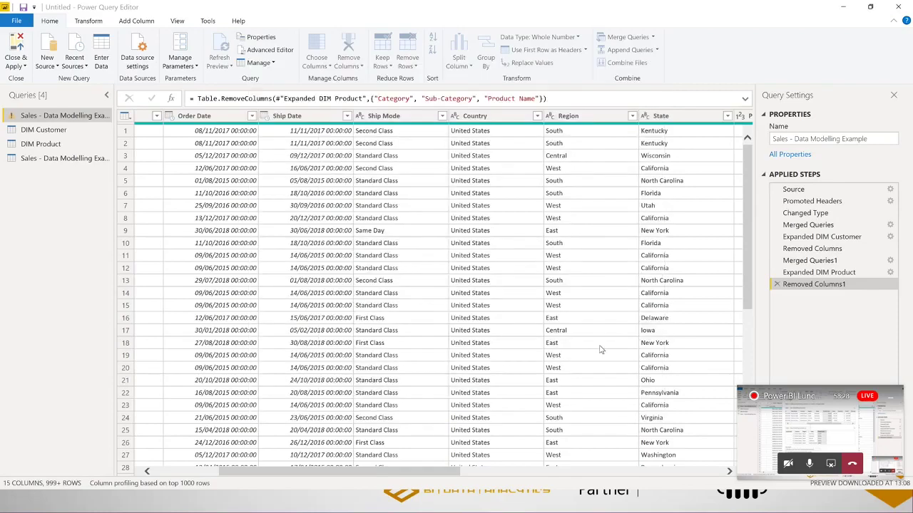
Set the sales query's Postal Code column to Text within its existing Changed Type step, replacing the current conversion
{"action": "left_click", "coordinate": [60, 158]}
{"action": "left_click", "coordinate": [543, 116]}
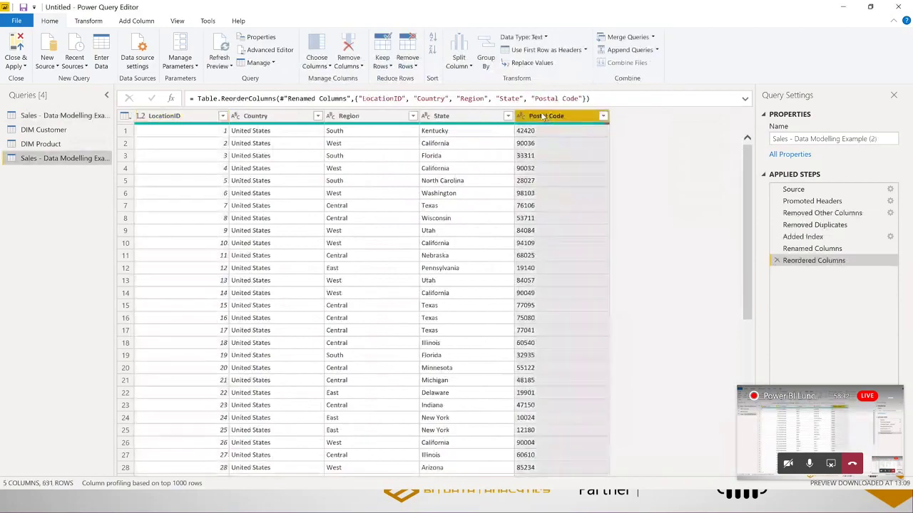
{"action": "left_click", "coordinate": [63, 115]}
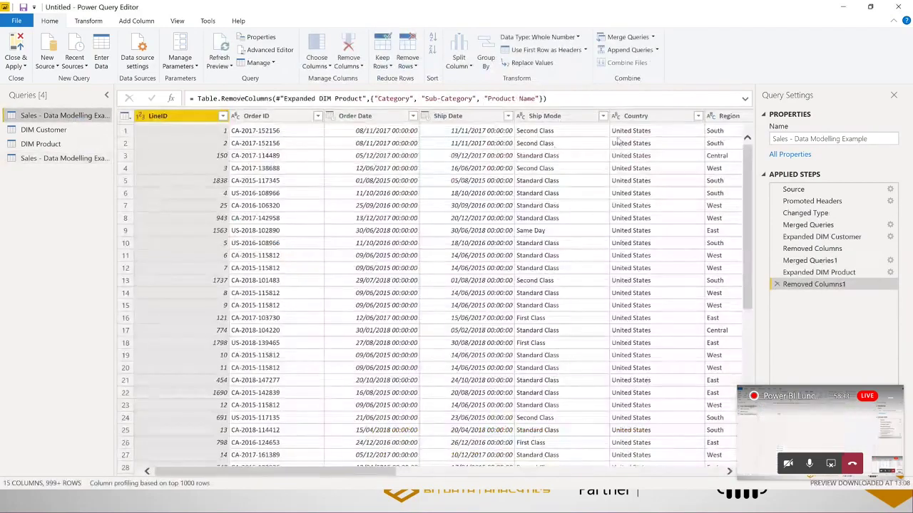
{"action": "left_click_drag", "start_coordinate": [381, 472], "coordinate": [524, 482]}
{"action": "left_click", "coordinate": [586, 218]}
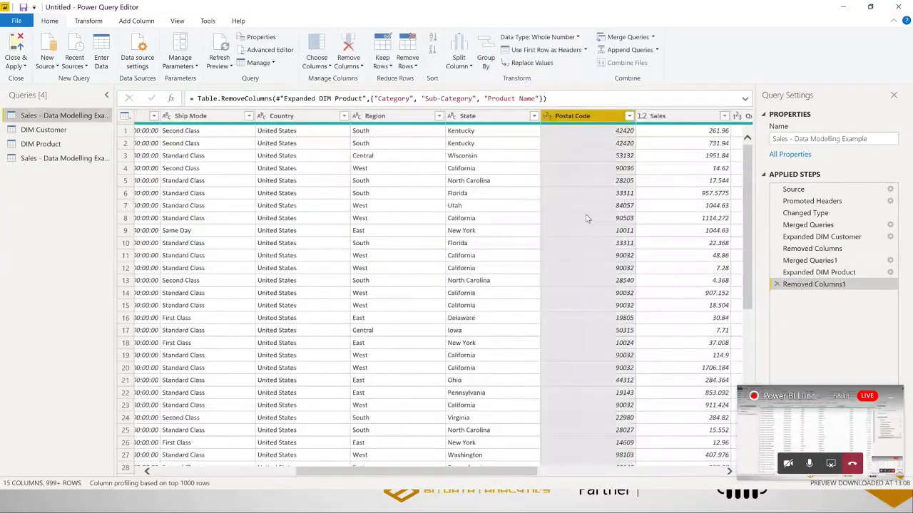
{"action": "left_click", "coordinate": [805, 212]}
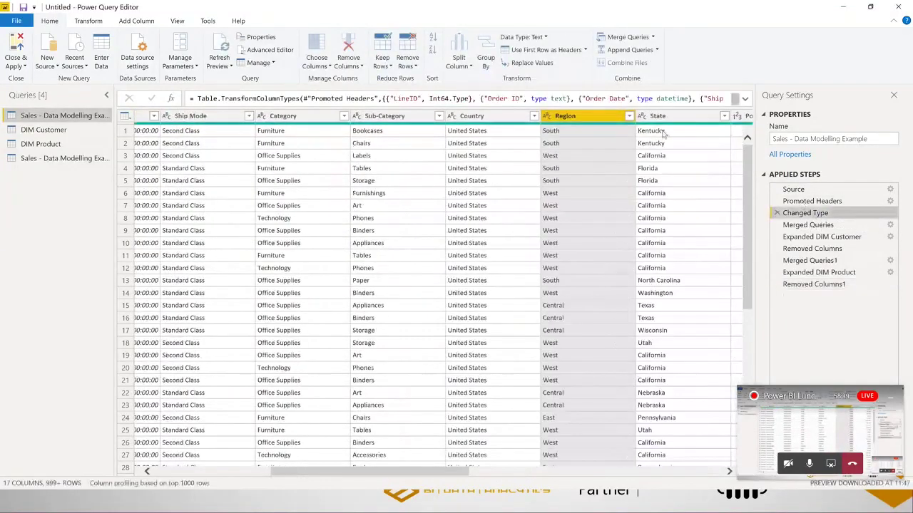
{"action": "left_click_drag", "start_coordinate": [449, 473], "coordinate": [550, 473]}
{"action": "left_click", "coordinate": [426, 116]}
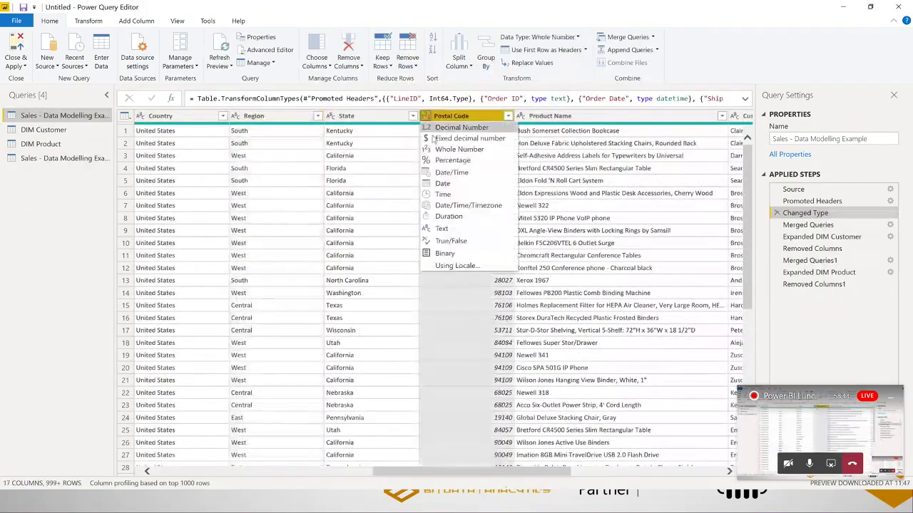
{"action": "left_click", "coordinate": [436, 228]}
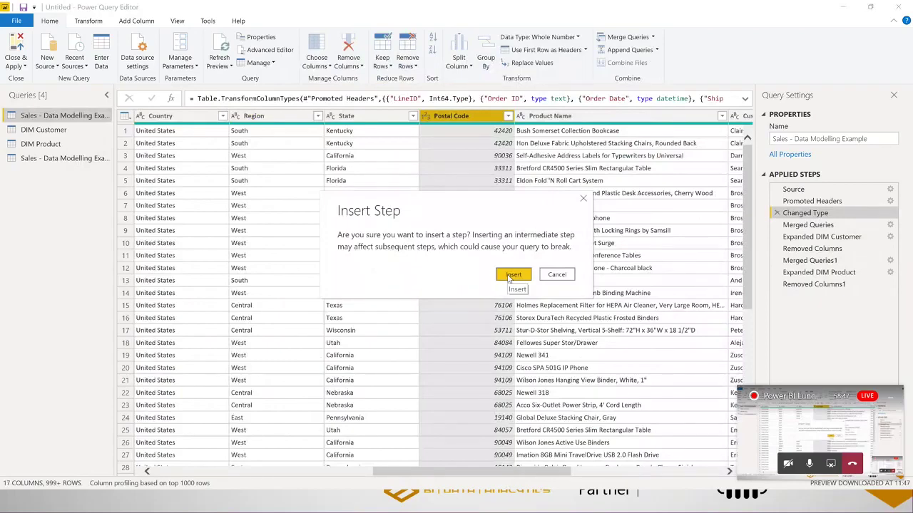
{"action": "left_click", "coordinate": [512, 276]}
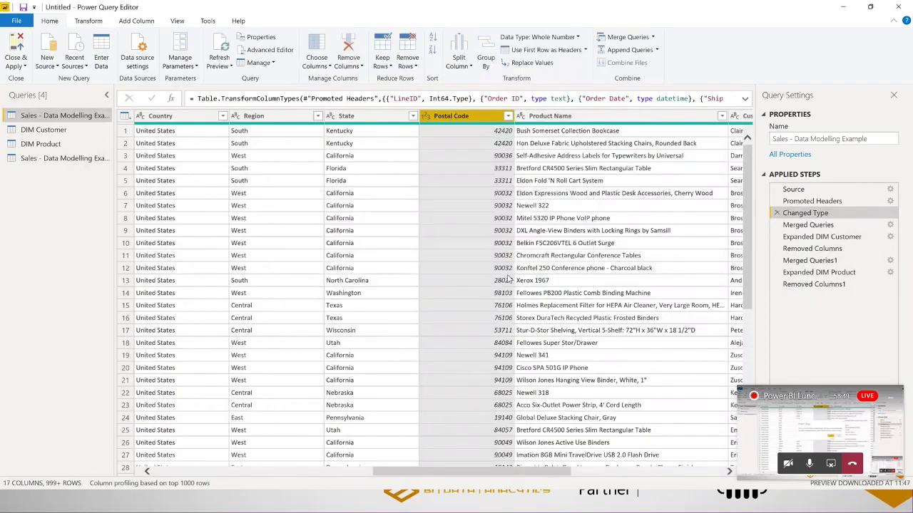
{"action": "left_click", "coordinate": [447, 280]}
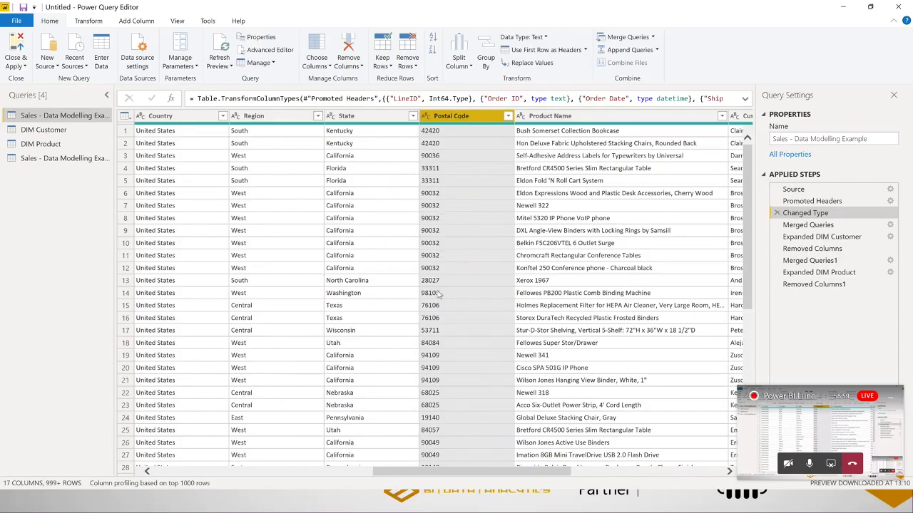
{"action": "scroll", "coordinate": [446, 286], "scroll_direction": "down", "scroll_amount": 7}
{"action": "scroll", "coordinate": [450, 285], "scroll_direction": "up", "scroll_amount": 6}
{"action": "scroll", "coordinate": [453, 283], "scroll_direction": "down", "scroll_amount": 6}
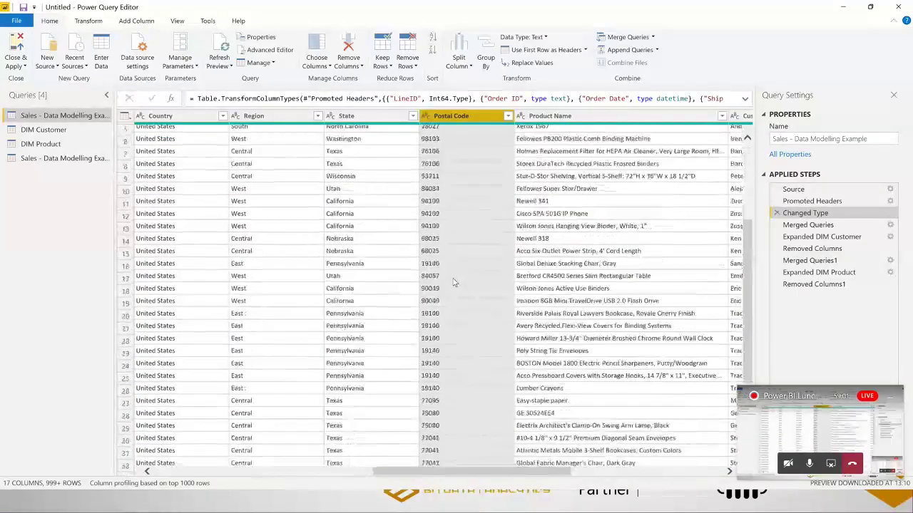
{"action": "scroll", "coordinate": [453, 284], "scroll_direction": "down", "scroll_amount": 1}
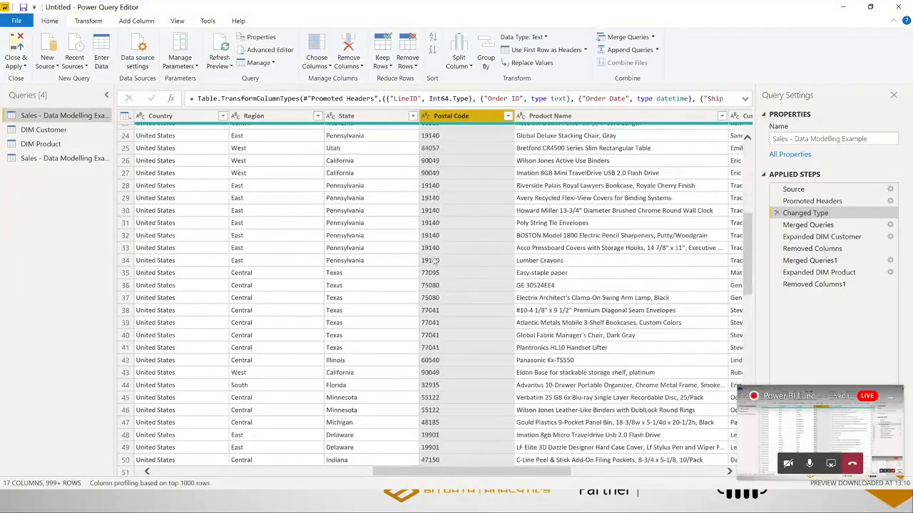
Rename the duplicated location query as DIM Location
{"action": "left_click", "coordinate": [65, 158]}
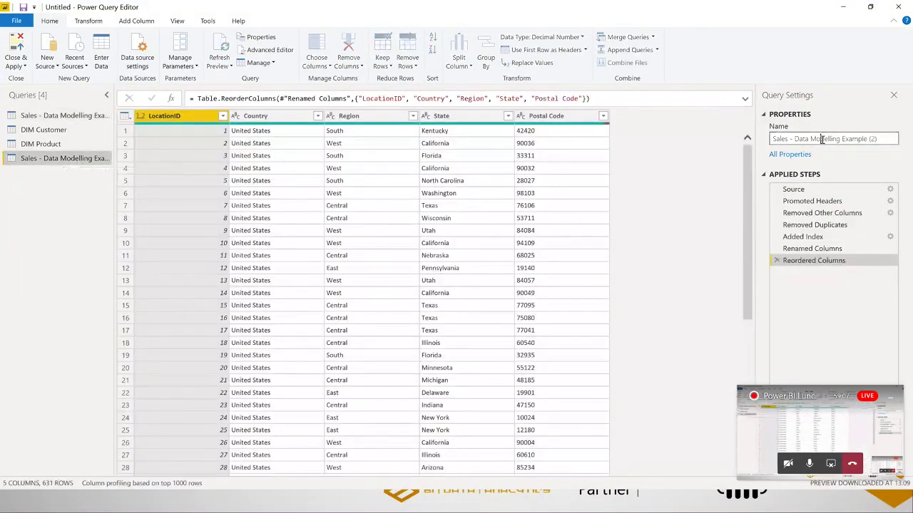
{"action": "left_click", "coordinate": [824, 139]}
{"action": "type", "text": "DIM Location"}
{"action": "key", "text": "Return"}
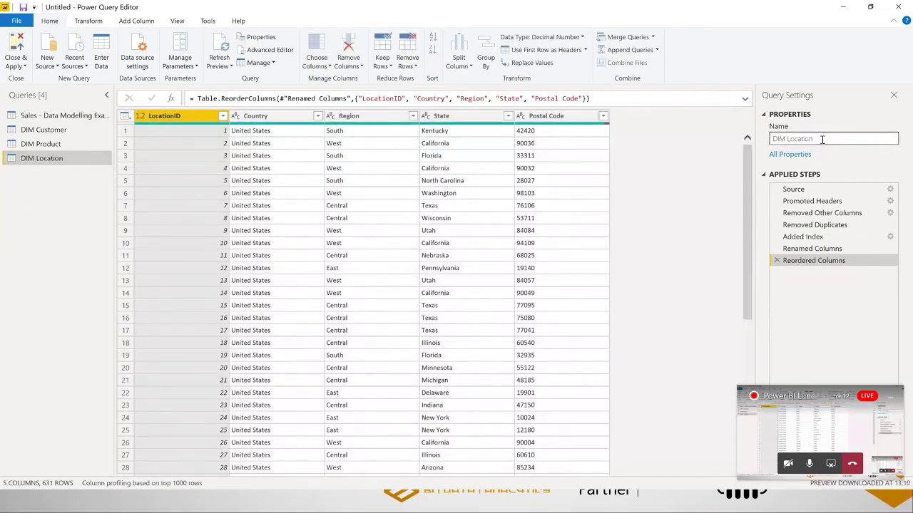
Merge the sales query with DIM Location, matching on Postal Code with a Left Outer join
{"action": "left_click", "coordinate": [65, 116]}
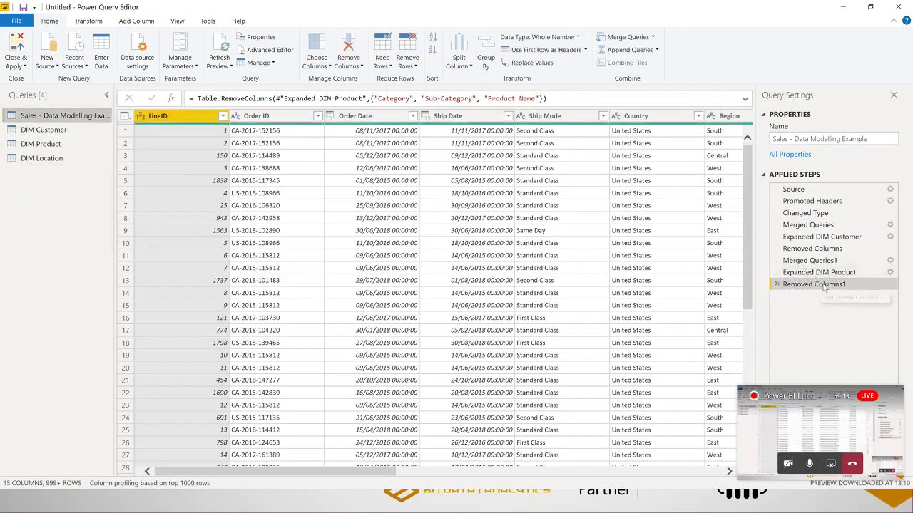
{"action": "left_click", "coordinate": [617, 37]}
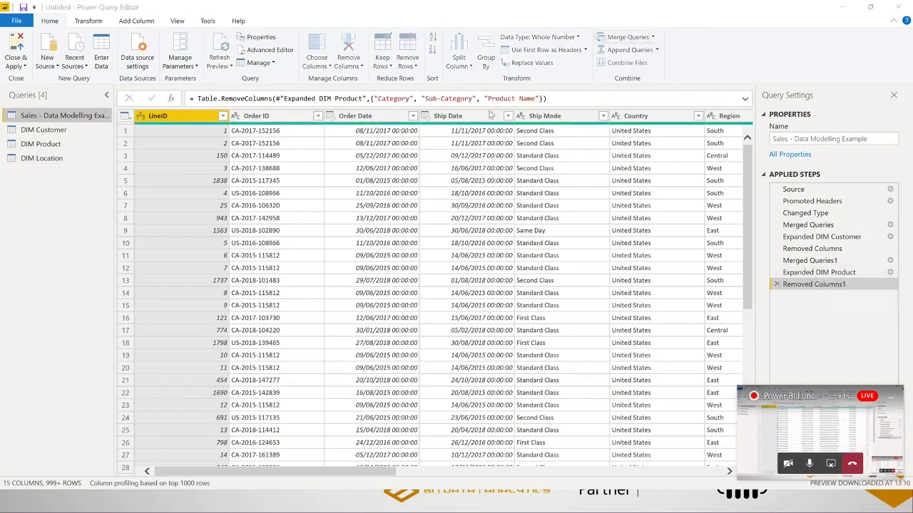
{"action": "left_click_drag", "start_coordinate": [462, 211], "coordinate": [523, 207]}
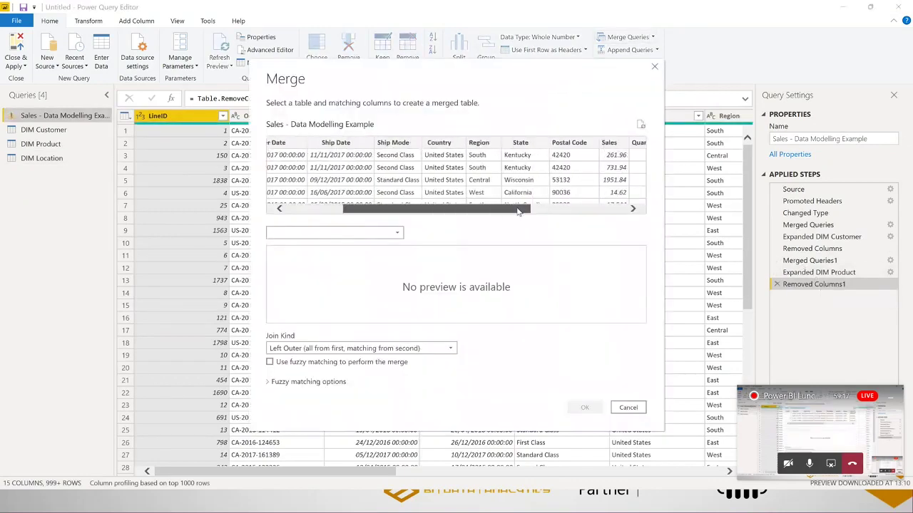
{"action": "left_click", "coordinate": [568, 144]}
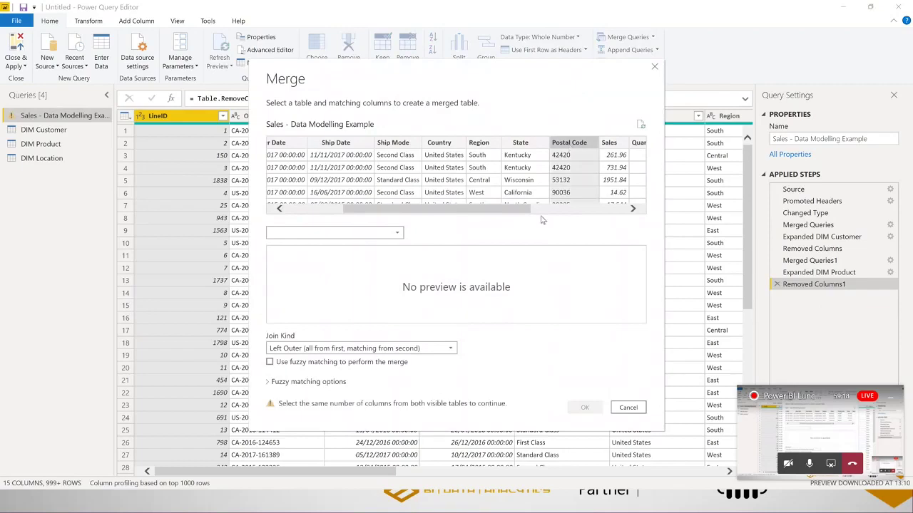
{"action": "left_click", "coordinate": [396, 231]}
{"action": "left_click", "coordinate": [328, 262]}
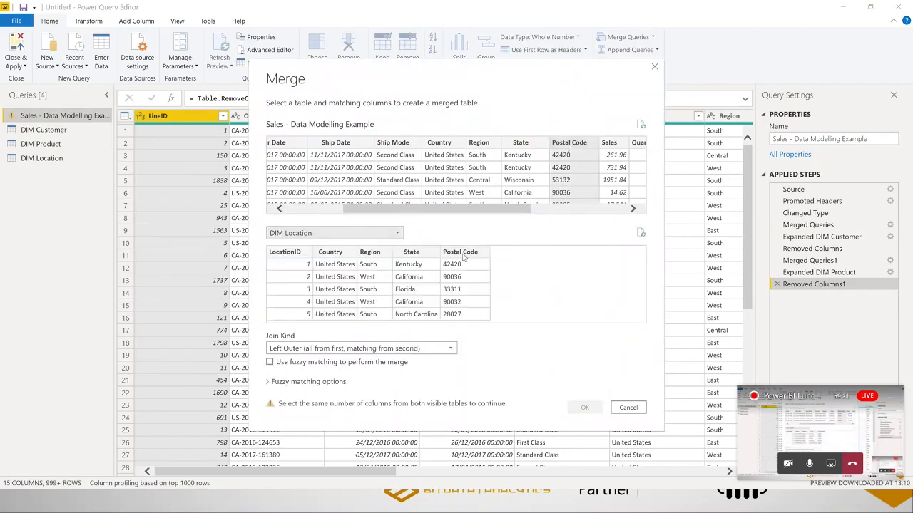
{"action": "left_click", "coordinate": [460, 253]}
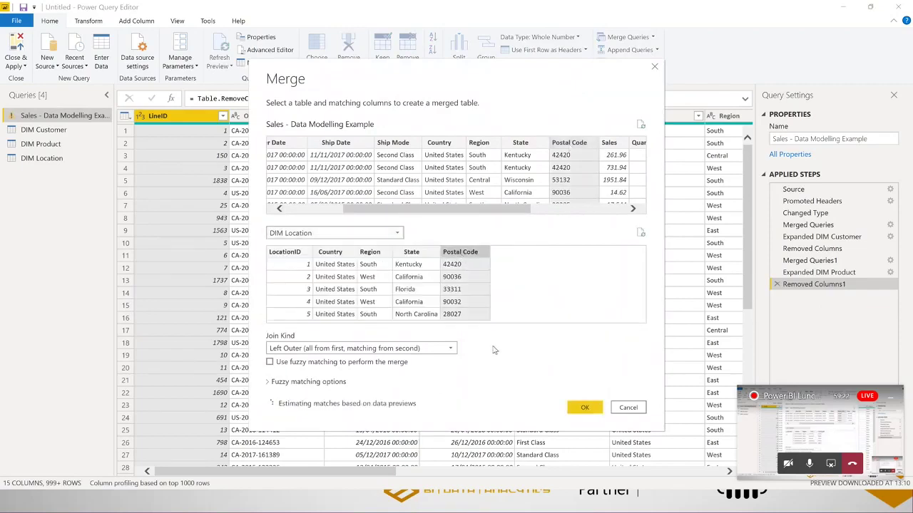
{"action": "left_click", "coordinate": [597, 409]}
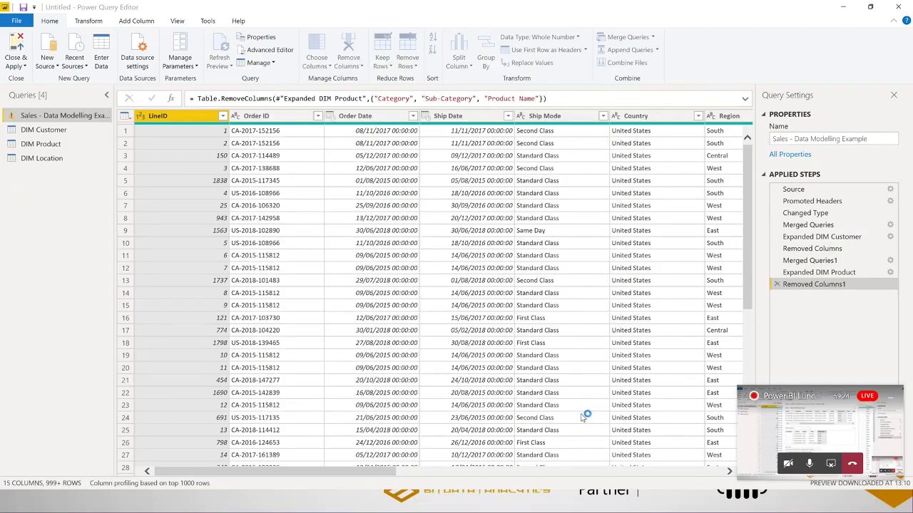
Expand the merged DIM Location column to only LocationID, without the original column name as prefix
{"action": "left_click", "coordinate": [735, 115]}
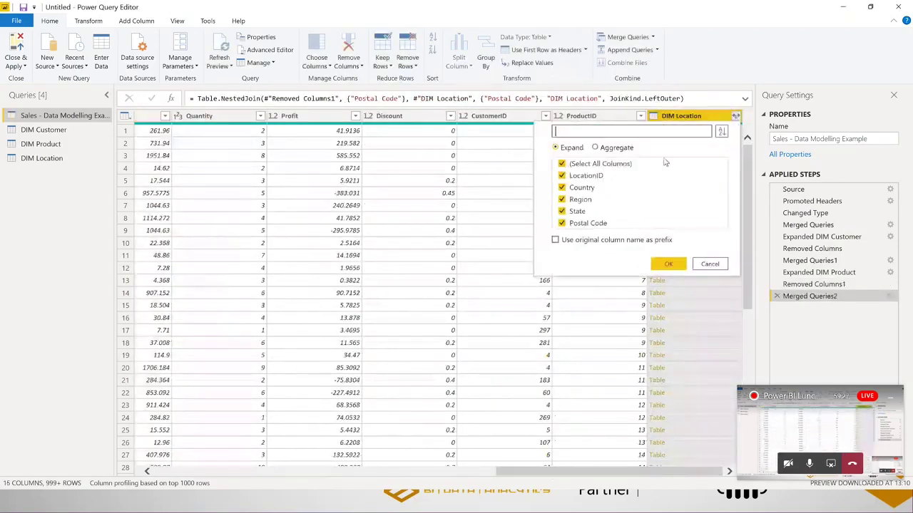
{"action": "left_click", "coordinate": [579, 164]}
{"action": "left_click", "coordinate": [563, 176]}
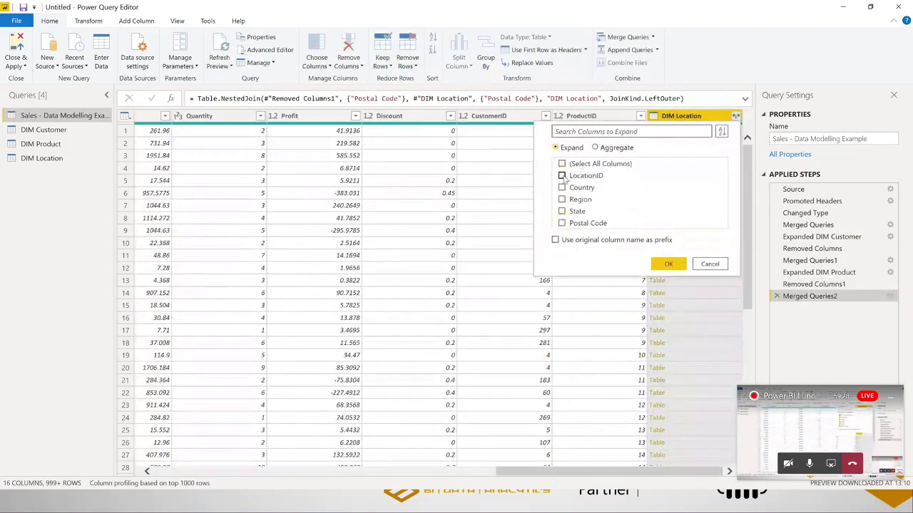
{"action": "left_click", "coordinate": [669, 264]}
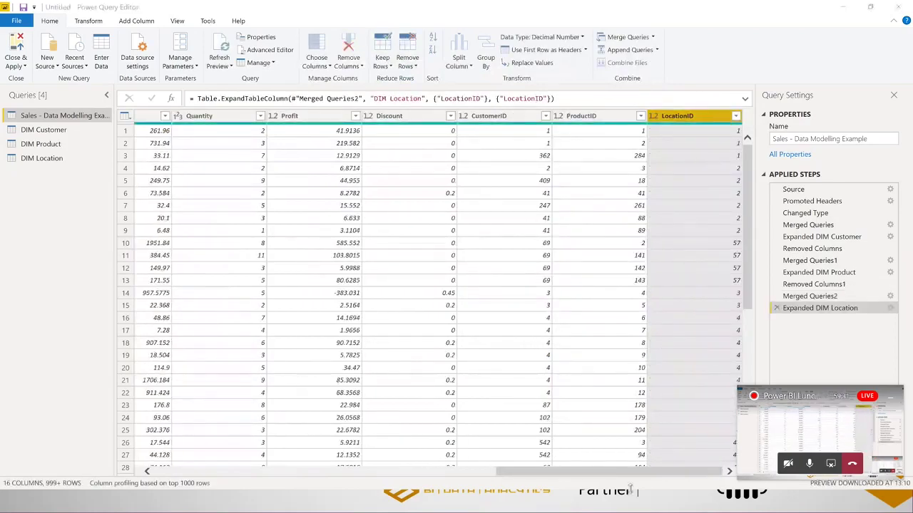
Remove the Country, Region, State and Postal Code columns from the sales query
{"action": "left_click_drag", "start_coordinate": [641, 472], "coordinate": [447, 475]}
{"action": "left_click", "coordinate": [549, 116]}
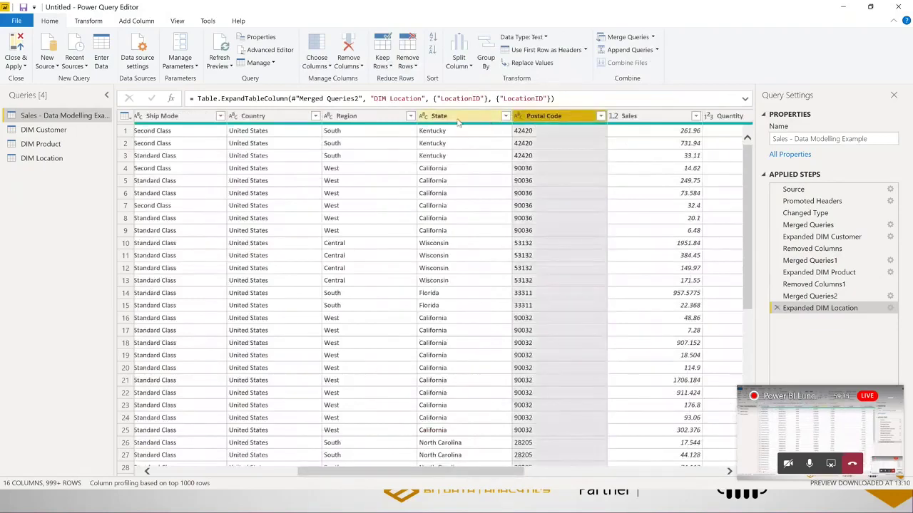
{"action": "left_click", "coordinate": [459, 120], "text": "ctrl"}
{"action": "left_click", "coordinate": [369, 117], "text": "ctrl"}
{"action": "left_click", "coordinate": [273, 120], "text": "ctrl"}
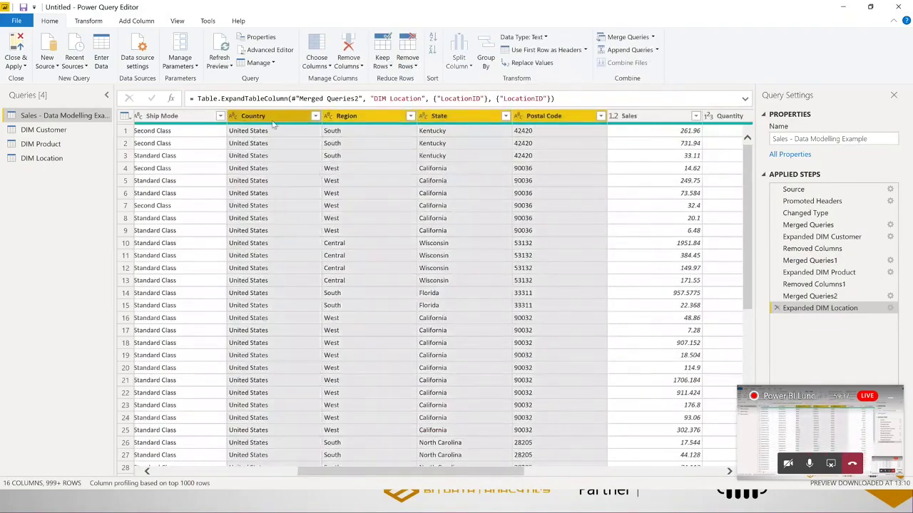
{"action": "right_click", "coordinate": [274, 117]}
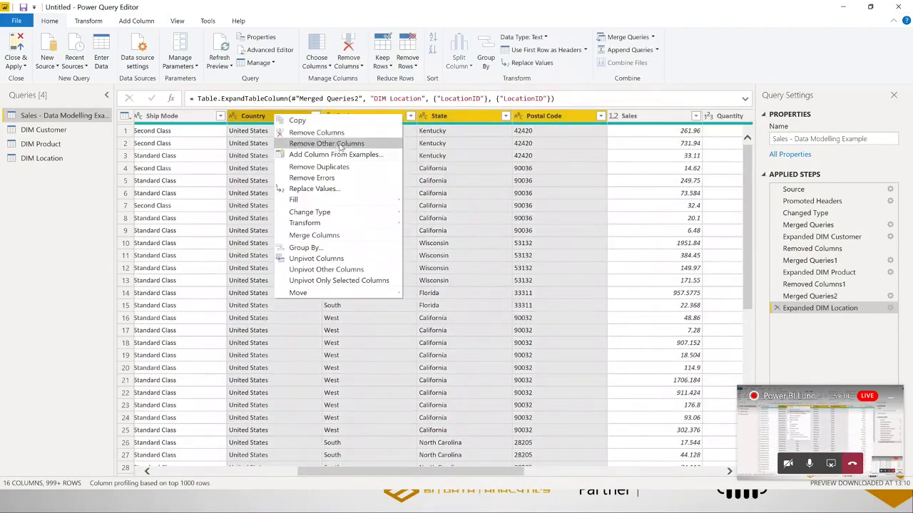
{"action": "left_click", "coordinate": [340, 135]}
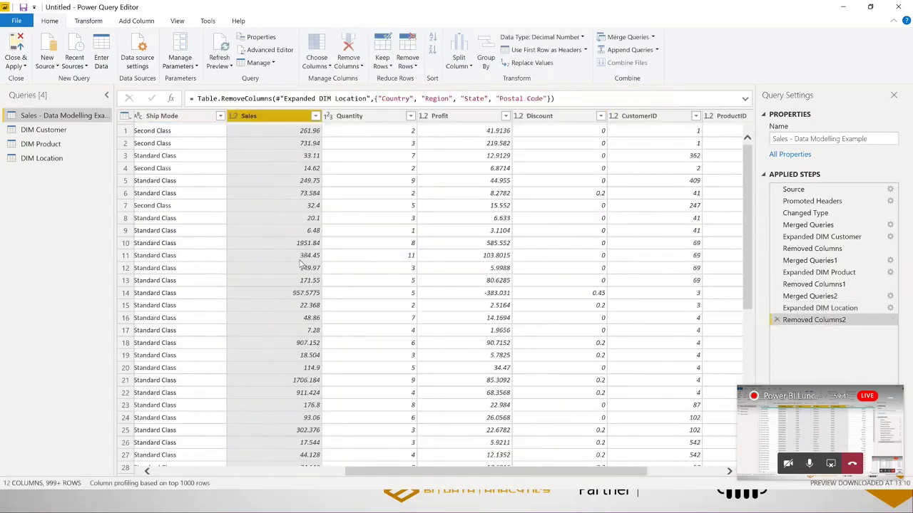
Examine the Order Date and Ship Date columns in the sales query
{"action": "left_click_drag", "start_coordinate": [494, 471], "coordinate": [289, 464]}
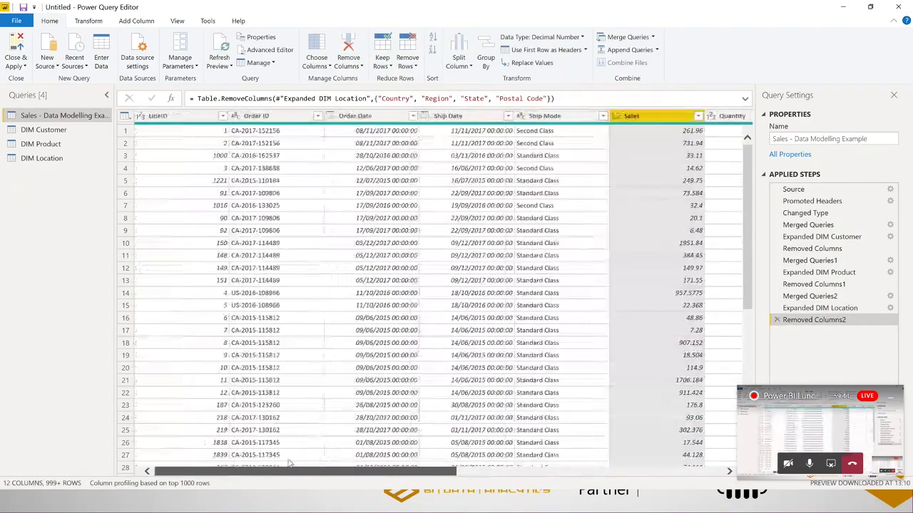
{"action": "left_click", "coordinate": [374, 118]}
{"action": "left_click", "coordinate": [463, 117]}
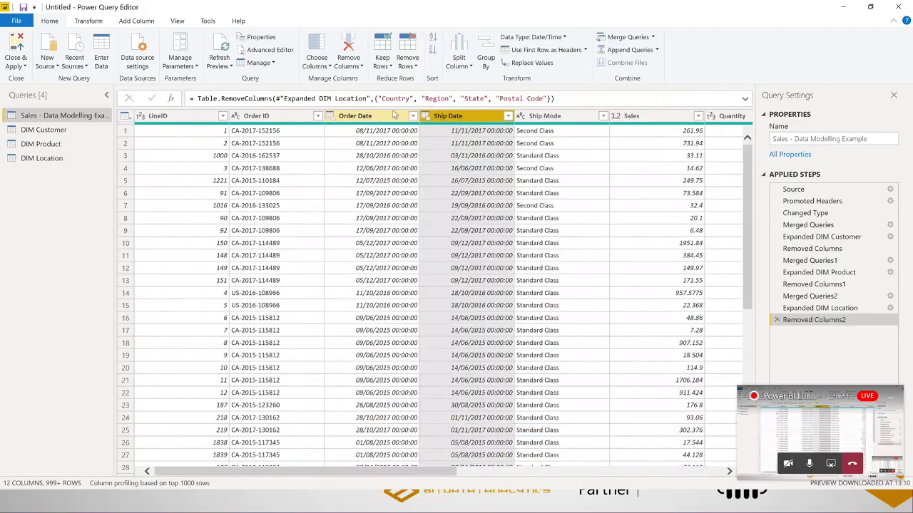
Switch to Chrome and bring up the Google search for "create a date table in seconds"
{"action": "key", "text": "alt+Tab"}
{"action": "key", "text": "alt+Tab"}
{"action": "key", "text": "alt+Tab"}
{"action": "key", "text": "alt+Tab"}
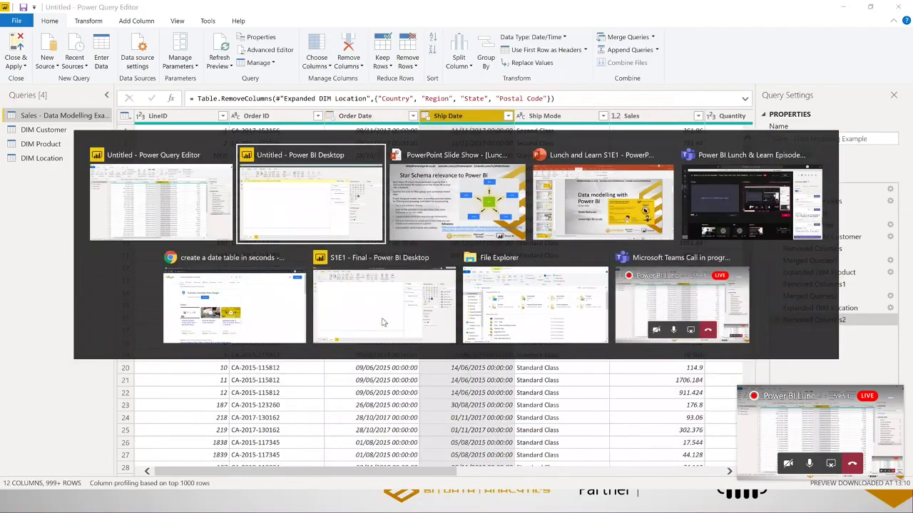
{"action": "key", "text": "alt+Tab"}
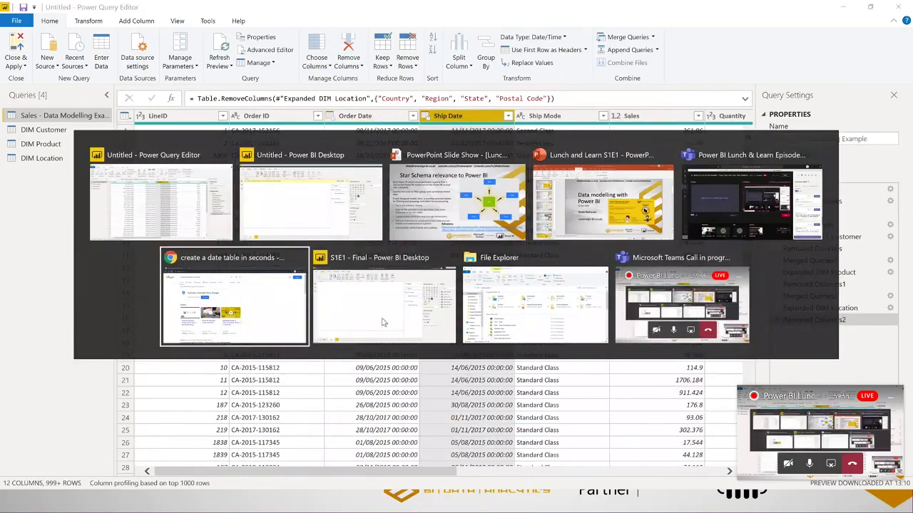
{"action": "left_click", "coordinate": [254, 67]}
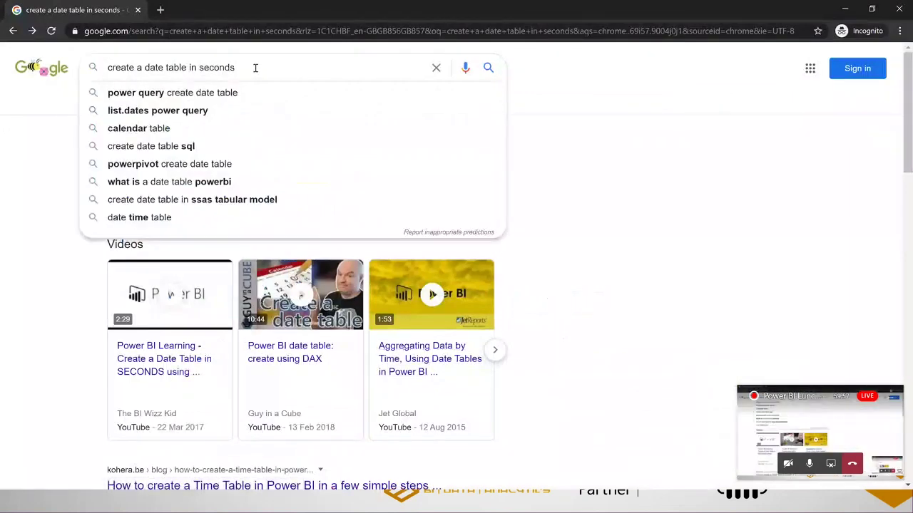
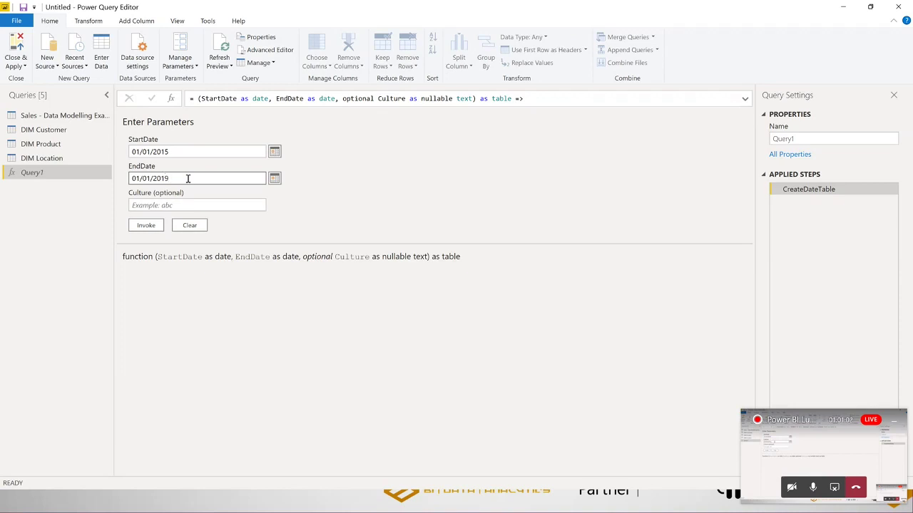
Invoke the date table function with StartDate 01/01/2015 and EndDate 01/01/2019, and rename the resulting query as DIM Date
{"action": "left_click", "coordinate": [147, 225]}
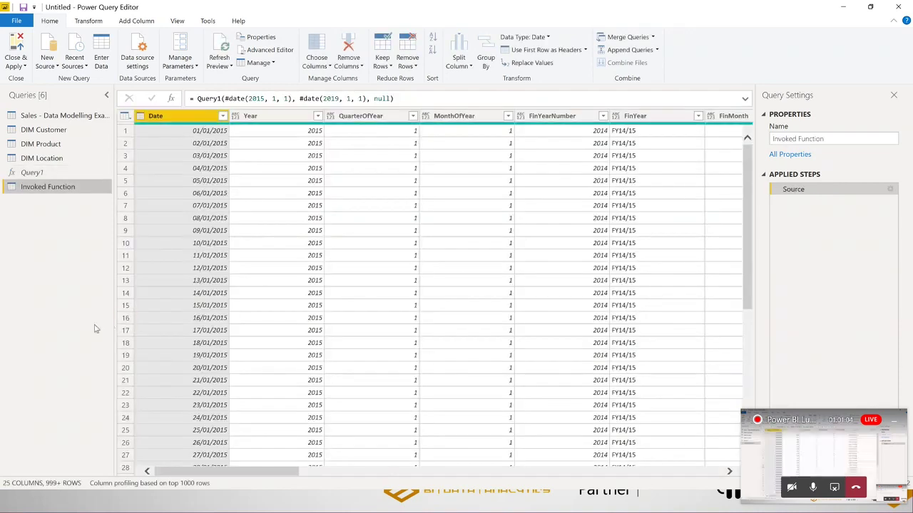
{"action": "left_click_drag", "start_coordinate": [249, 467], "coordinate": [575, 511]}
{"action": "left_click_drag", "start_coordinate": [550, 471], "coordinate": [643, 471]}
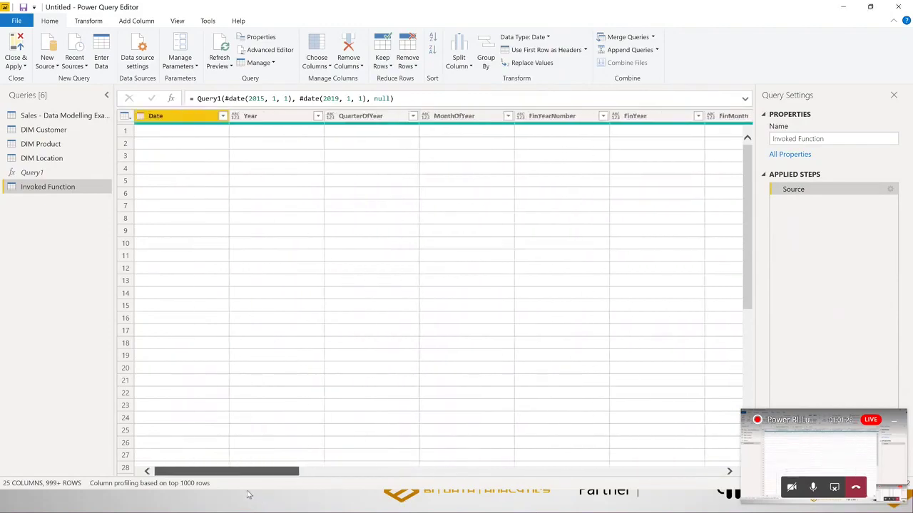
{"action": "left_click_drag", "start_coordinate": [826, 139], "coordinate": [725, 129]}
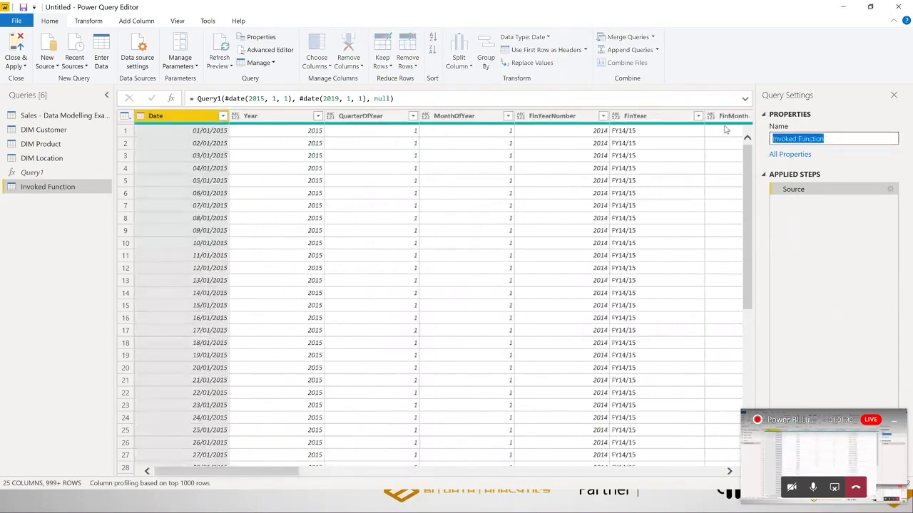
{"action": "type", "text": "DIM Date"}
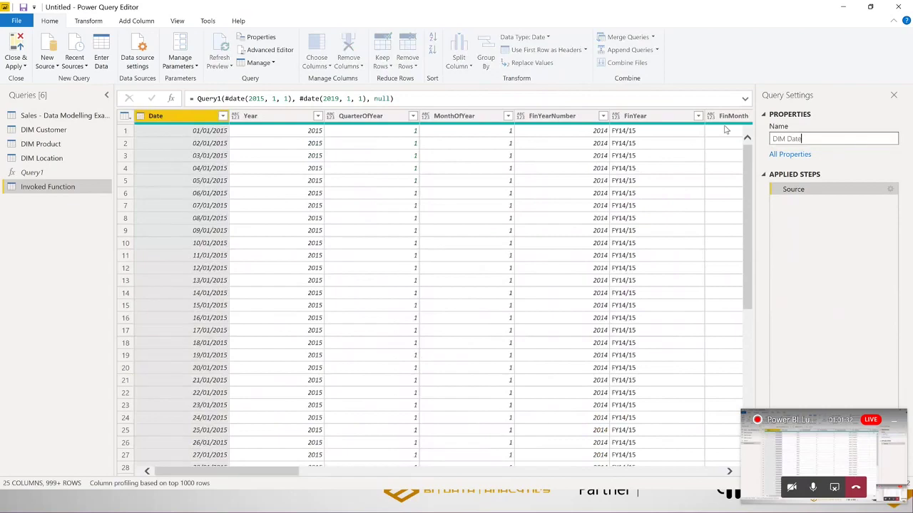
{"action": "key", "text": "Return"}
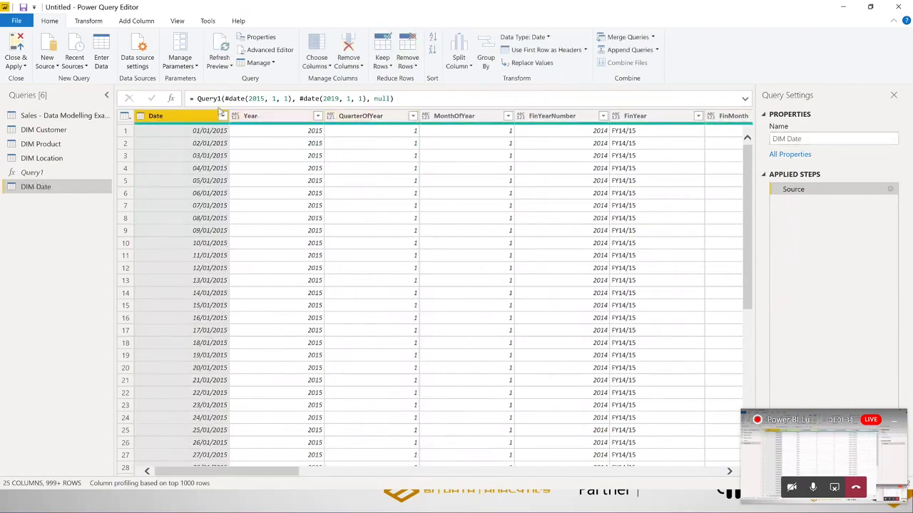
Set DIM Date's Year, QuarterOfYear, MonthOfYear, FinYearNumber, FinMonth, FinQuarterNumber, DayOfMonth and DateInt columns to Whole Number
{"action": "left_click", "coordinate": [235, 116]}
{"action": "key", "text": "Escape"}
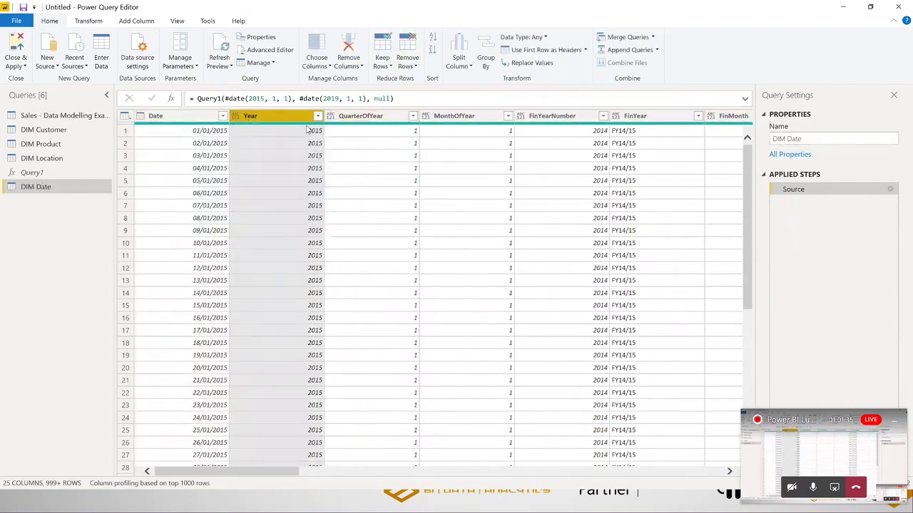
{"action": "left_click", "coordinate": [360, 118], "text": "ctrl"}
{"action": "left_click", "coordinate": [455, 118], "text": "ctrl"}
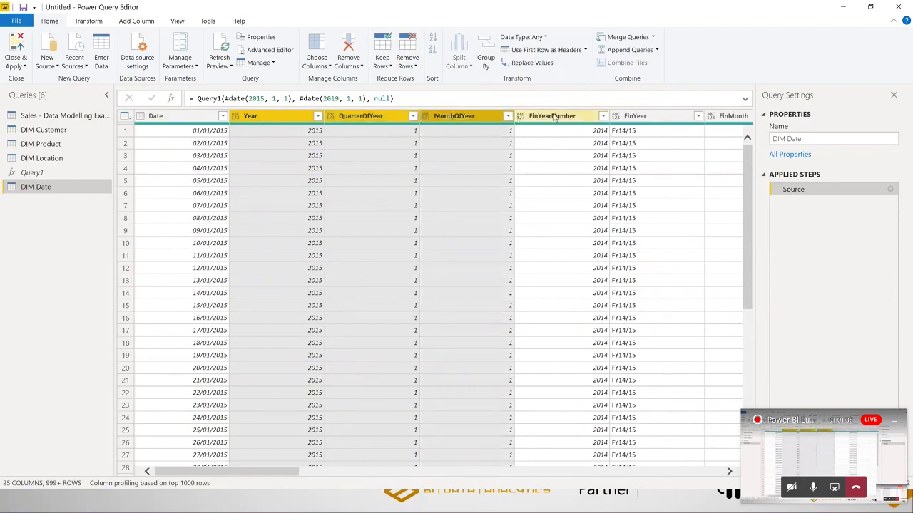
{"action": "left_click", "coordinate": [554, 117], "text": "ctrl"}
{"action": "left_click_drag", "start_coordinate": [271, 475], "coordinate": [335, 474]}
{"action": "left_click", "coordinate": [428, 117], "text": "ctrl"}
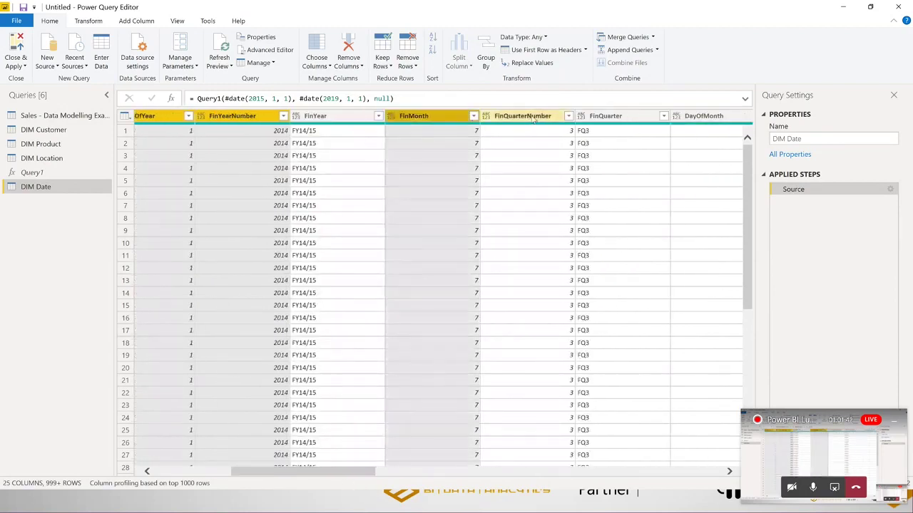
{"action": "left_click", "coordinate": [530, 118], "text": "ctrl"}
{"action": "left_click_drag", "start_coordinate": [335, 474], "coordinate": [400, 474]}
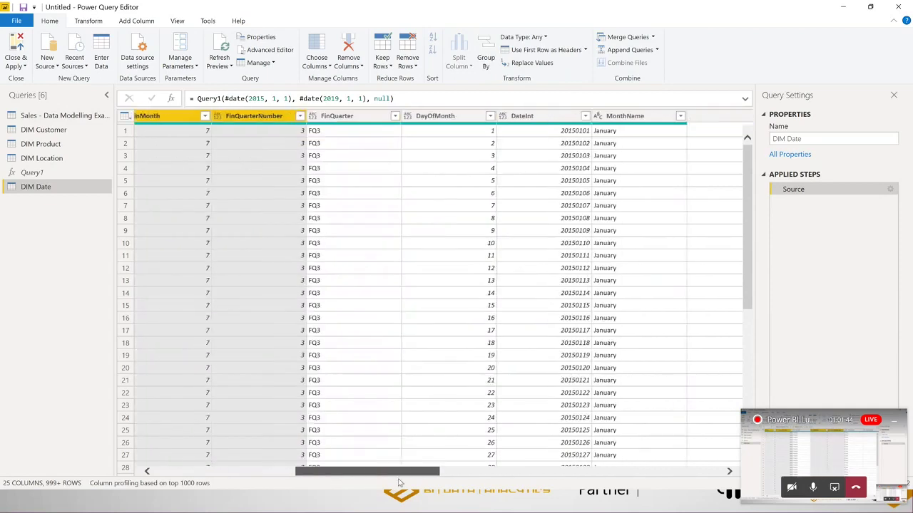
{"action": "left_click", "coordinate": [464, 116], "text": "ctrl"}
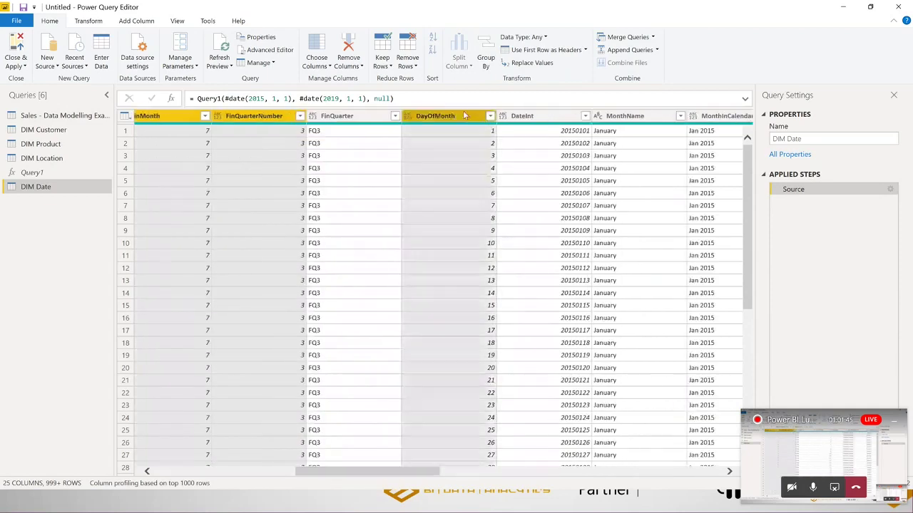
{"action": "left_click", "coordinate": [551, 118], "text": "ctrl"}
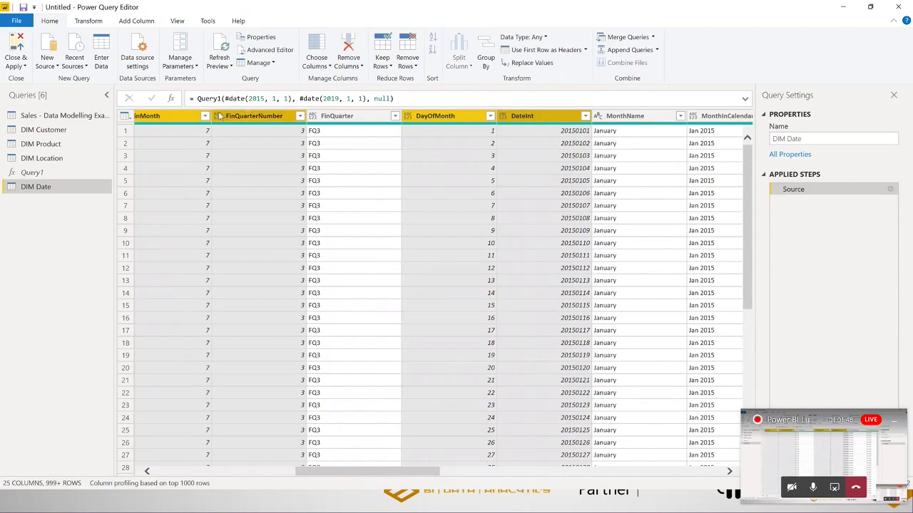
{"action": "left_click", "coordinate": [88, 22]}
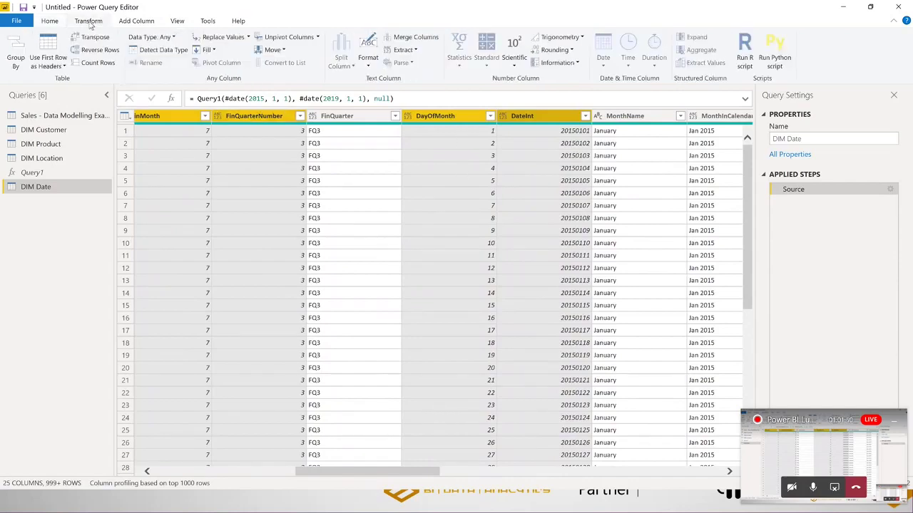
{"action": "left_click", "coordinate": [169, 37]}
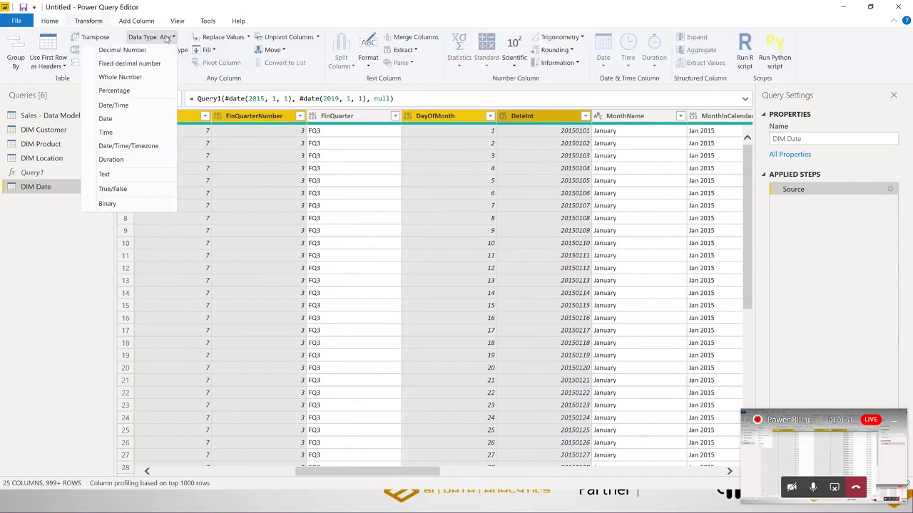
{"action": "left_click", "coordinate": [138, 80]}
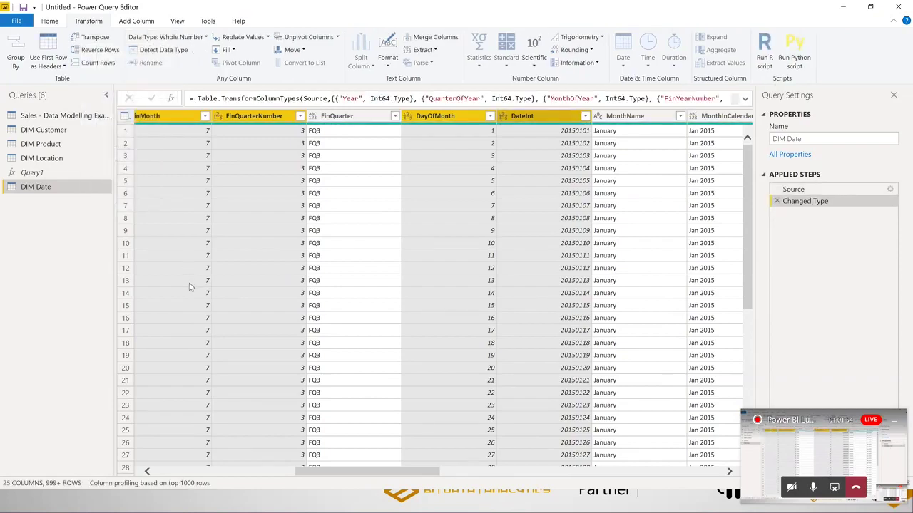
Select DIM Date's Year and QuarterOfYear columns together and review the data type options available for them
{"action": "left_click", "coordinate": [468, 132]}
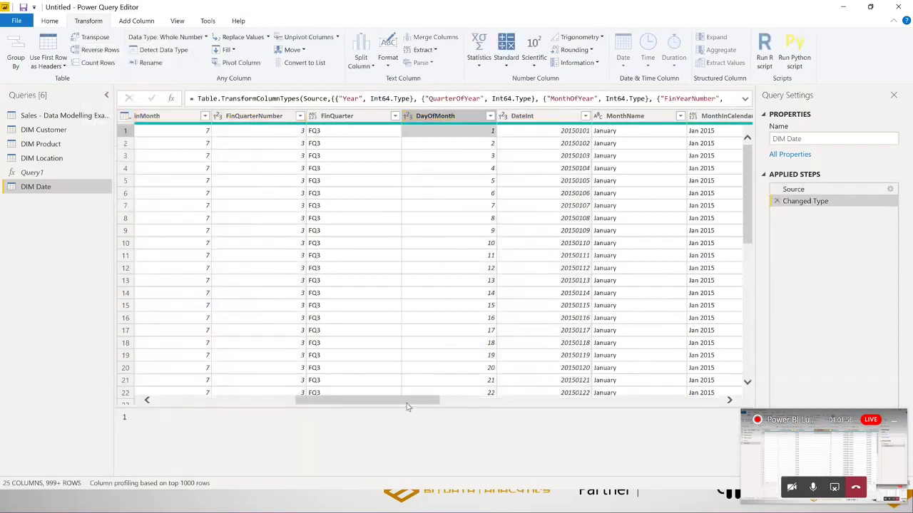
{"action": "left_click_drag", "start_coordinate": [407, 404], "coordinate": [266, 403]}
{"action": "left_click", "coordinate": [277, 119]}
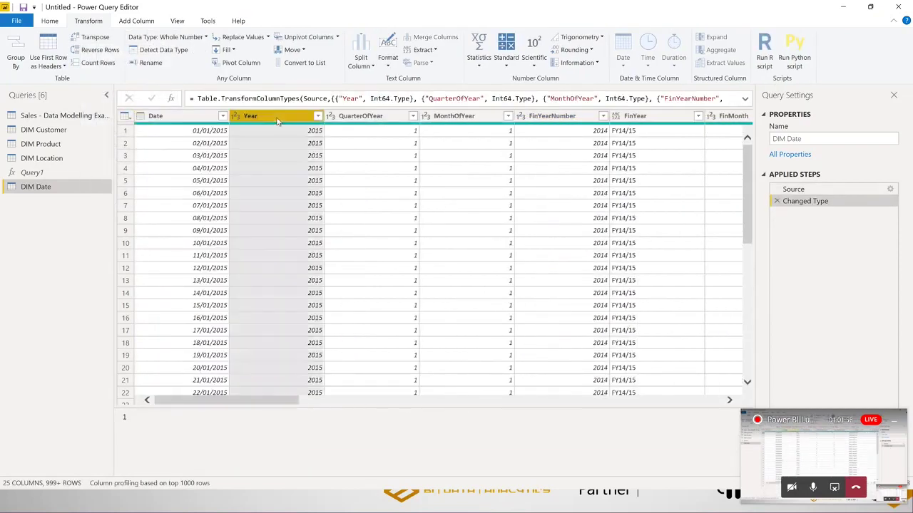
{"action": "left_click", "coordinate": [360, 118], "text": "ctrl"}
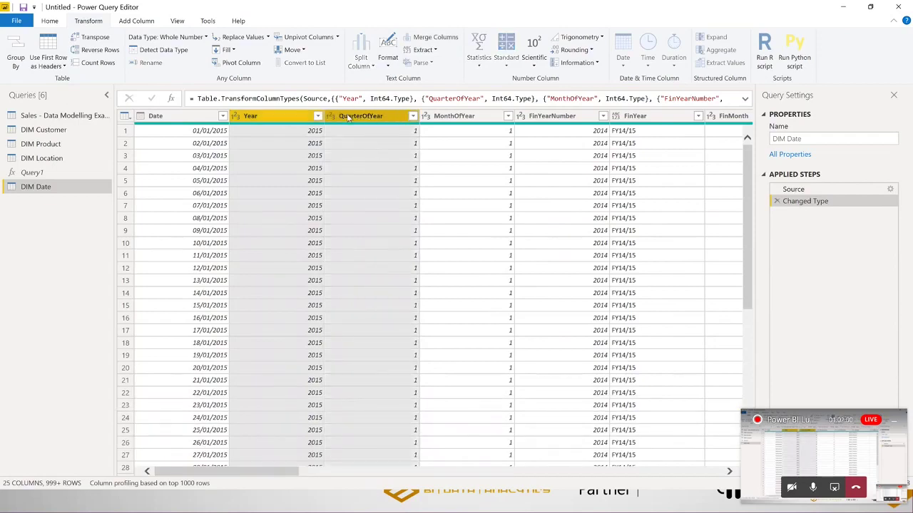
{"action": "right_click", "coordinate": [371, 119]}
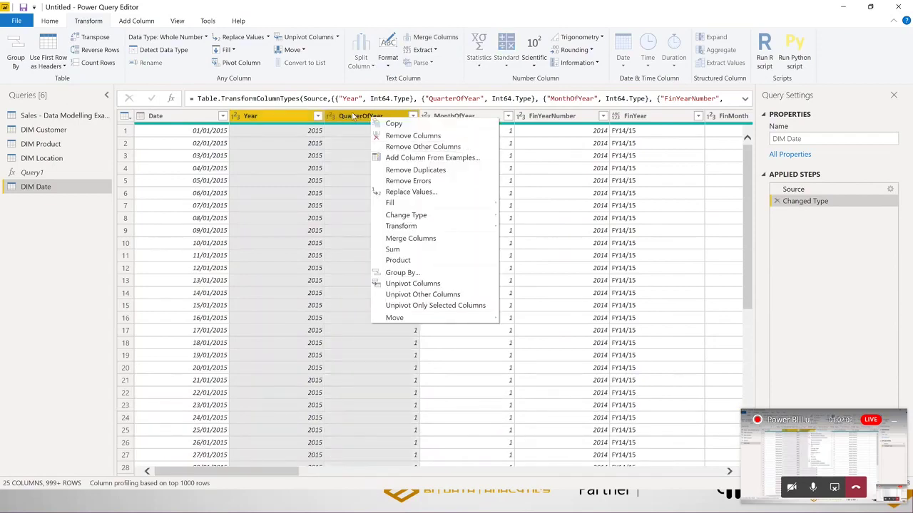
{"action": "left_click", "coordinate": [357, 117]}
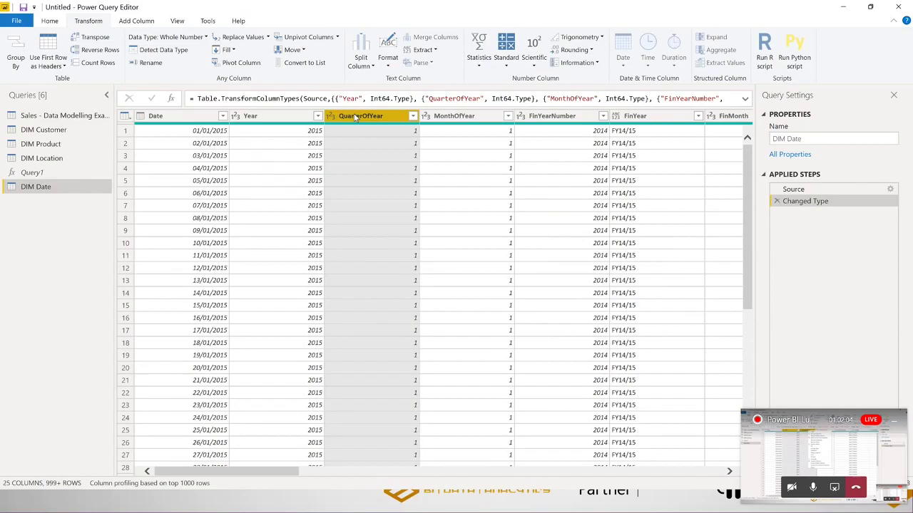
{"action": "left_click", "coordinate": [281, 117], "text": "ctrl"}
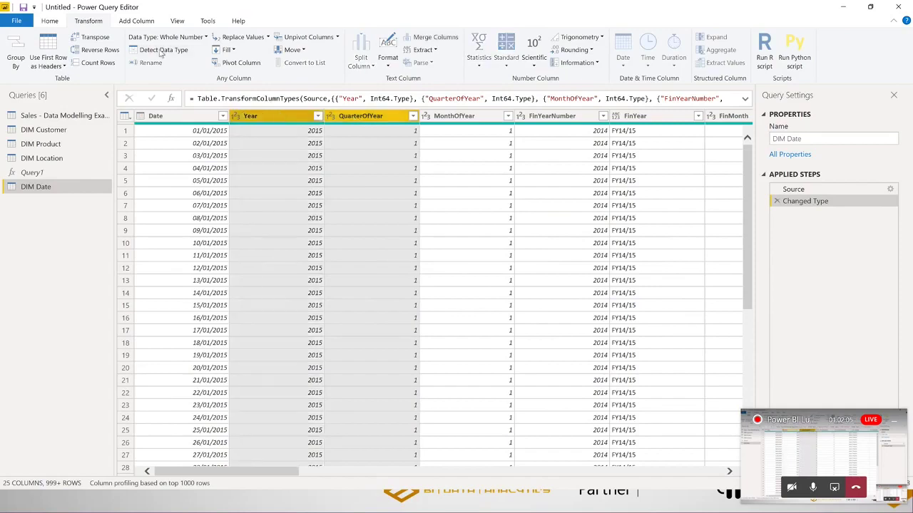
{"action": "left_click", "coordinate": [197, 38]}
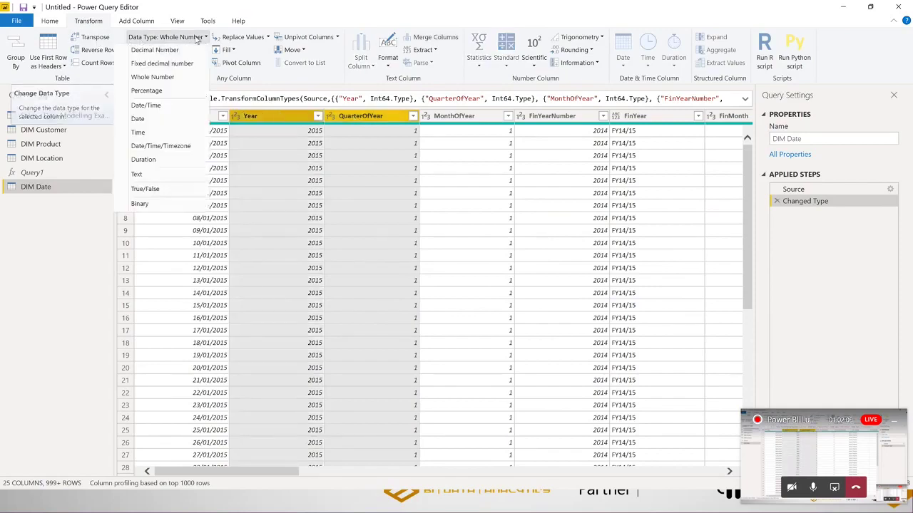
{"action": "left_click", "coordinate": [98, 24]}
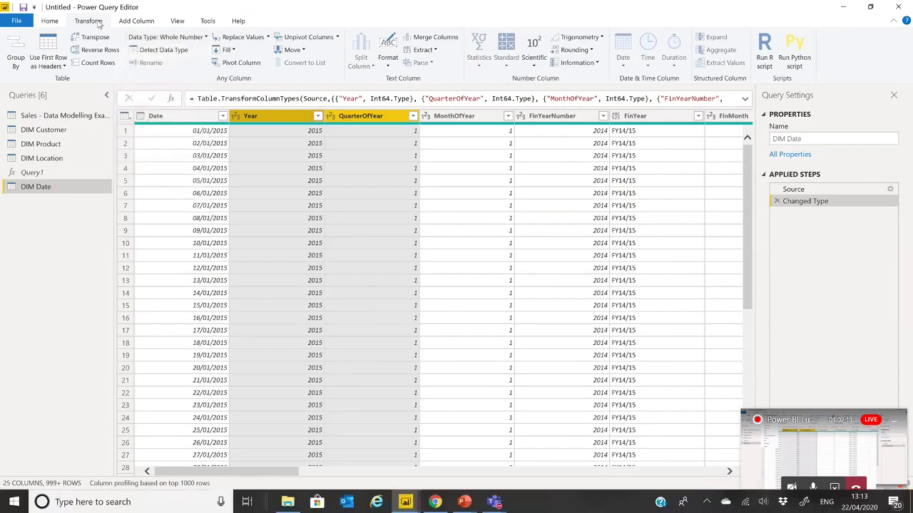
Compare the date columns of the sales query with the Date column in DIM Date
{"action": "left_click", "coordinate": [71, 117]}
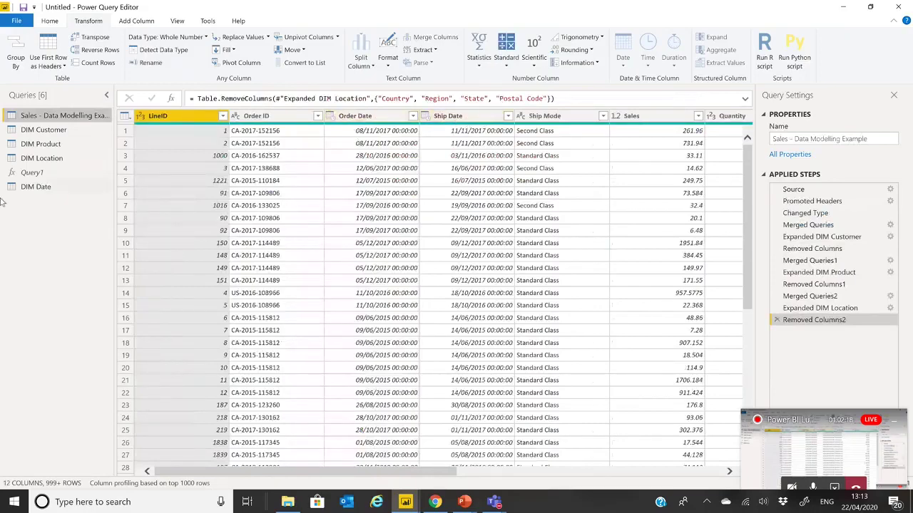
{"action": "left_click", "coordinate": [32, 187]}
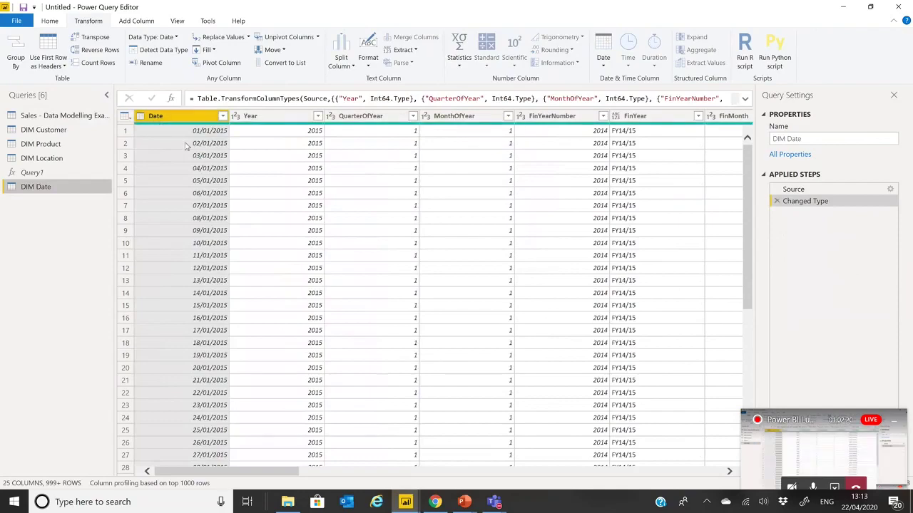
{"action": "left_click", "coordinate": [61, 115]}
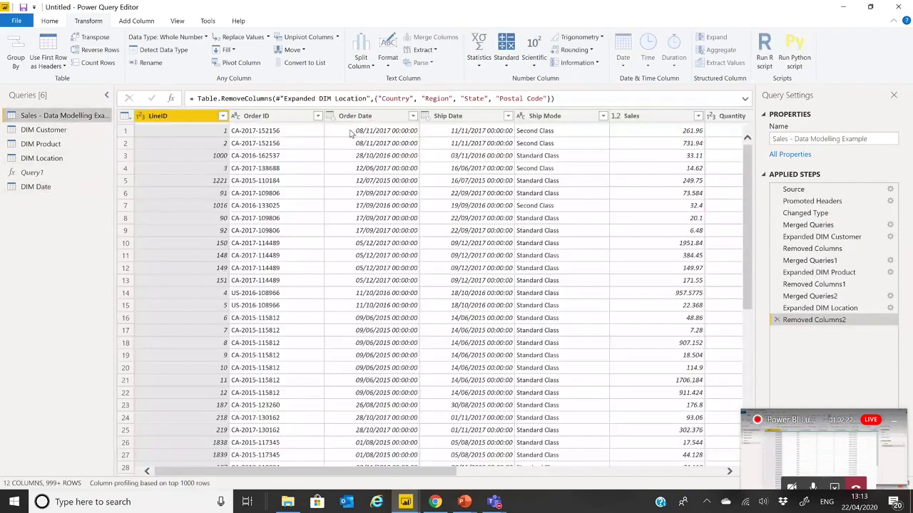
Change the data type of the sales query's Order Date and Ship Date columns to Date
{"action": "left_click", "coordinate": [355, 116]}
{"action": "right_click", "coordinate": [355, 117]}
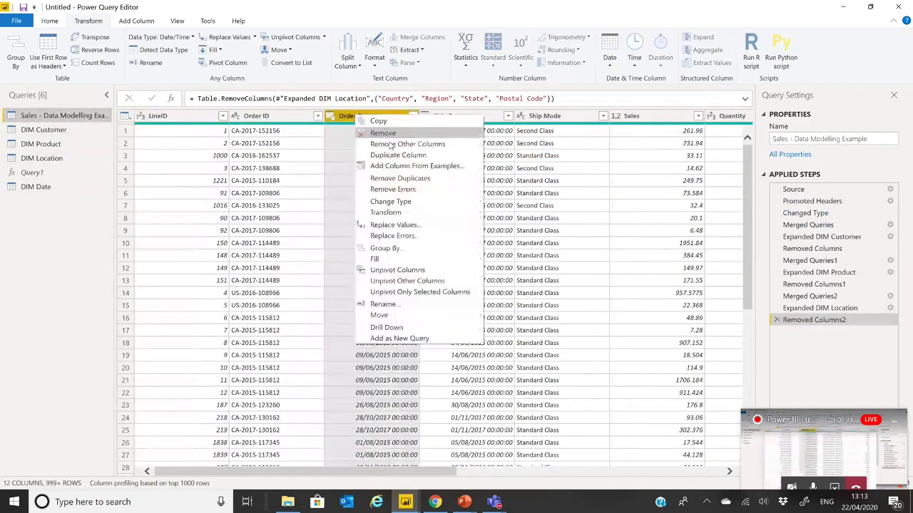
{"action": "left_click", "coordinate": [391, 202]}
{"action": "left_click", "coordinate": [356, 184]}
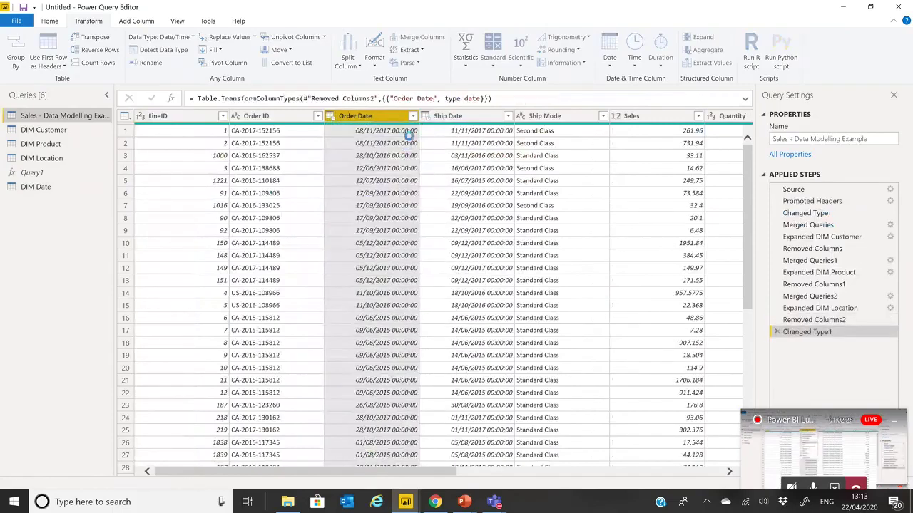
{"action": "left_click", "coordinate": [426, 115]}
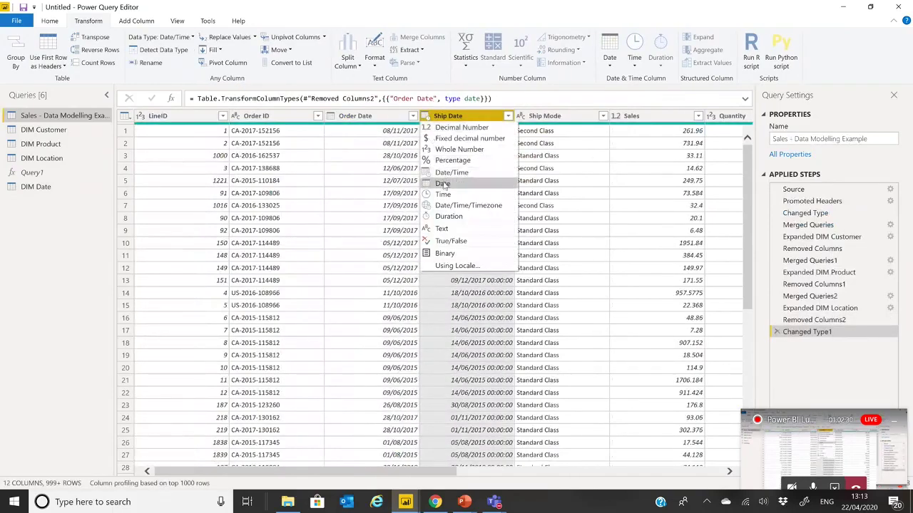
{"action": "left_click", "coordinate": [444, 183]}
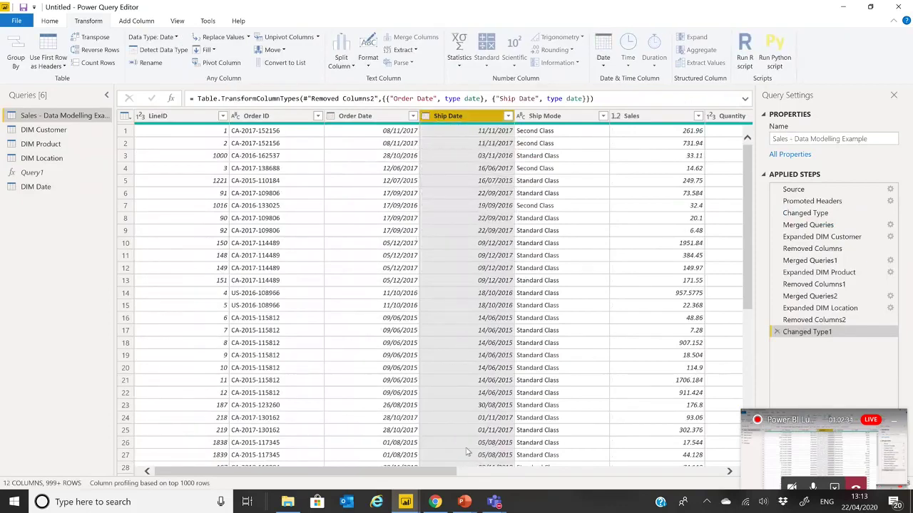
Duplicate the sales query as the starting point for a ship mode dimension
{"action": "left_click_drag", "start_coordinate": [433, 475], "coordinate": [509, 479]}
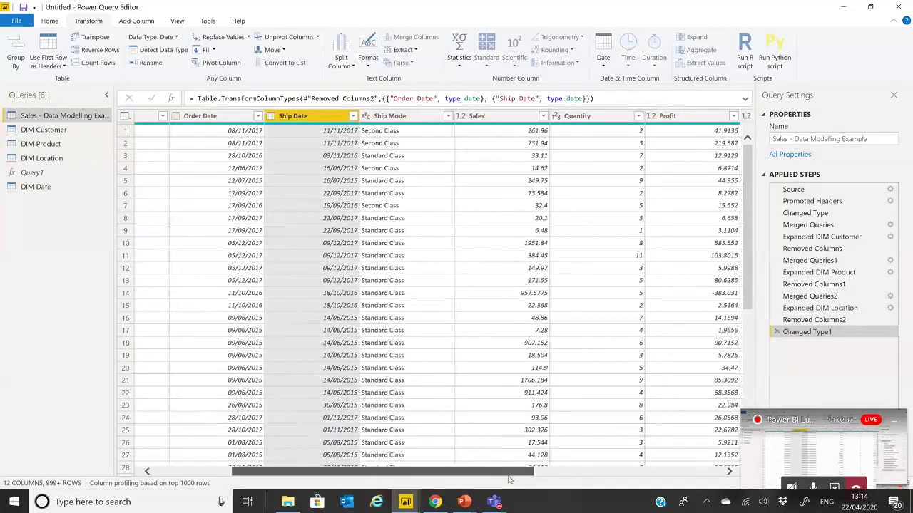
{"action": "left_click", "coordinate": [400, 119]}
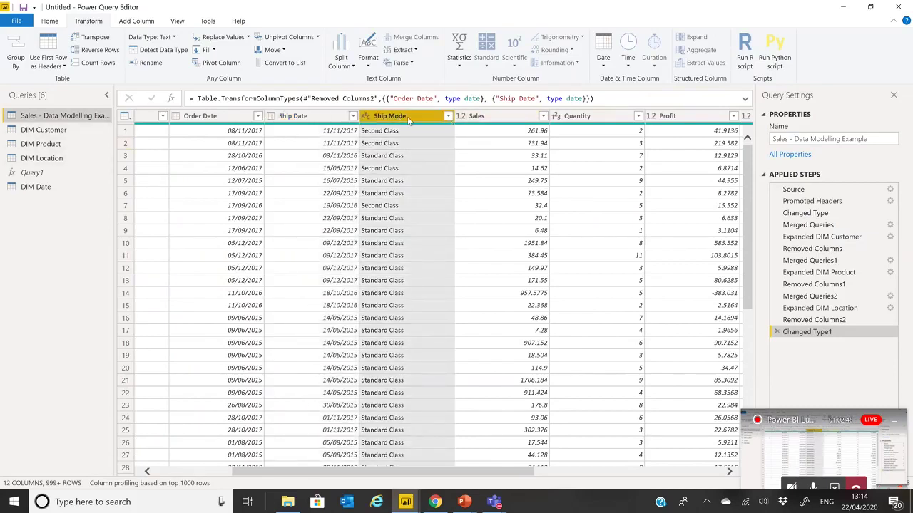
{"action": "right_click", "coordinate": [410, 121]}
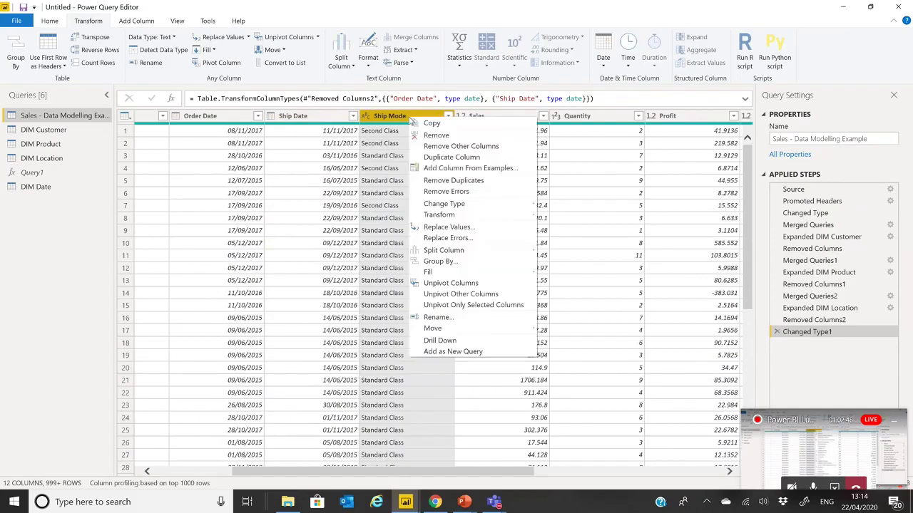
{"action": "right_click", "coordinate": [67, 120]}
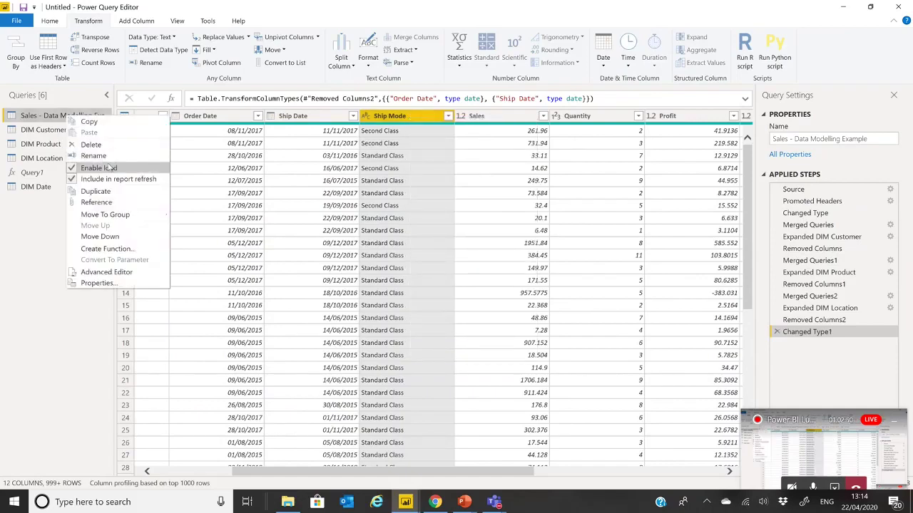
{"action": "left_click", "coordinate": [71, 195]}
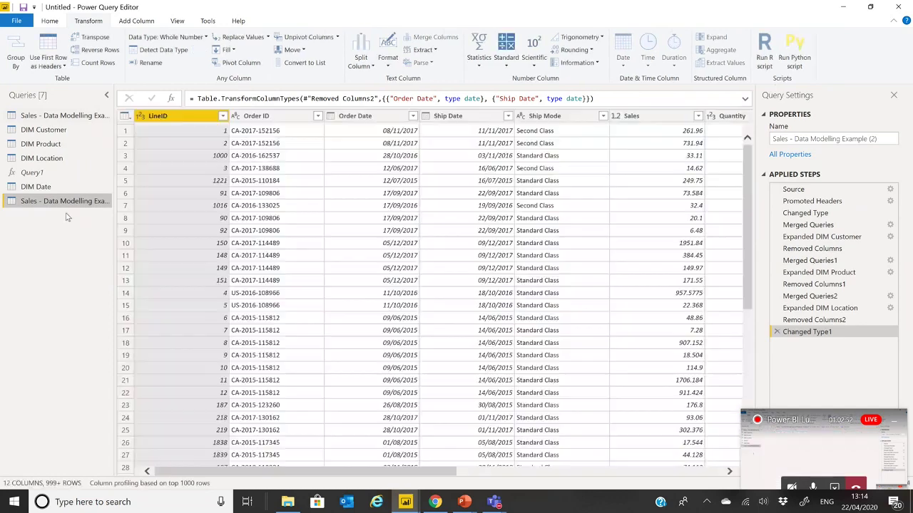
Delete the duplicated query's applied steps from Merged Queries through to the end, keeping everything up to Changed Type
{"action": "left_click", "coordinate": [805, 213]}
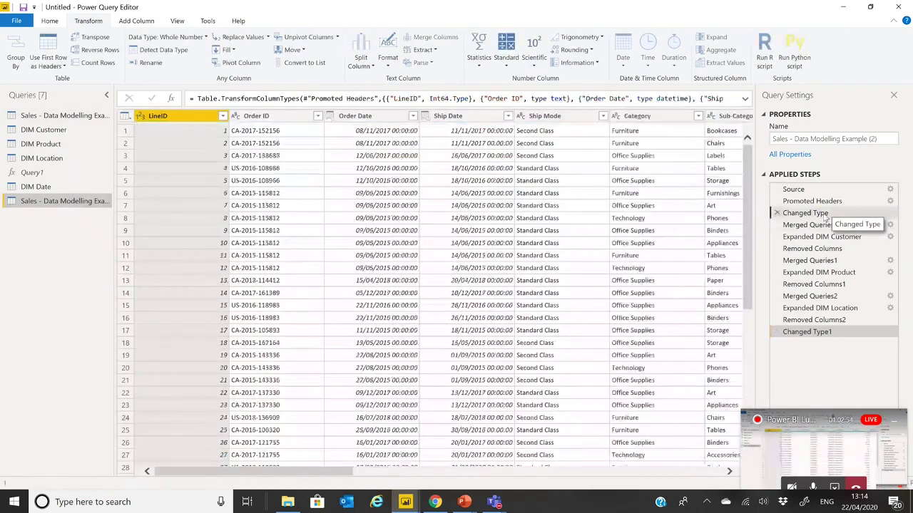
{"action": "left_click", "coordinate": [820, 224]}
{"action": "right_click", "coordinate": [820, 226]}
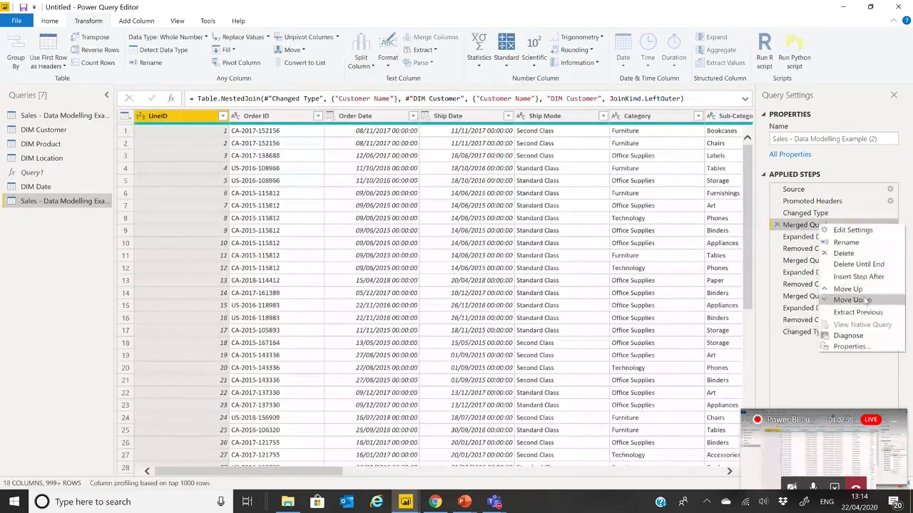
{"action": "left_click", "coordinate": [856, 264]}
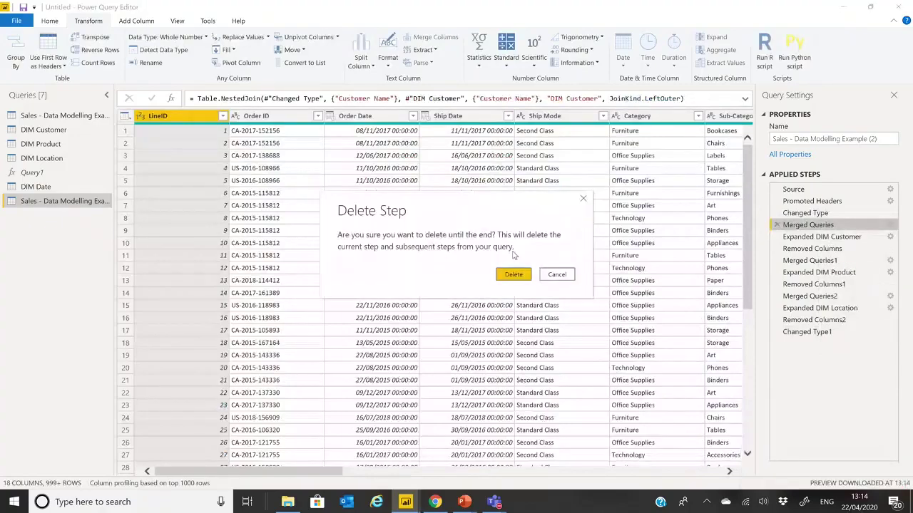
{"action": "left_click", "coordinate": [513, 274]}
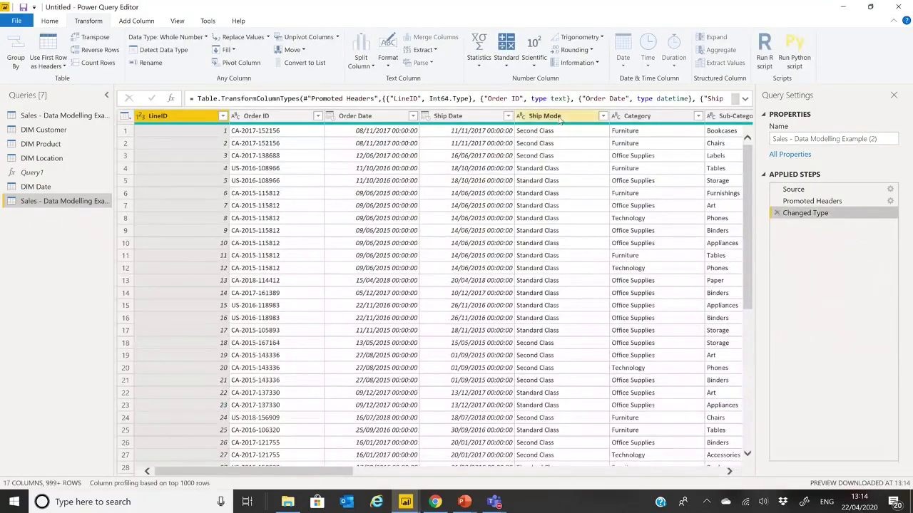
Keep only the Ship Mode column in the duplicated query and remove its duplicate rows
{"action": "right_click", "coordinate": [559, 117]}
{"action": "left_click", "coordinate": [606, 146]}
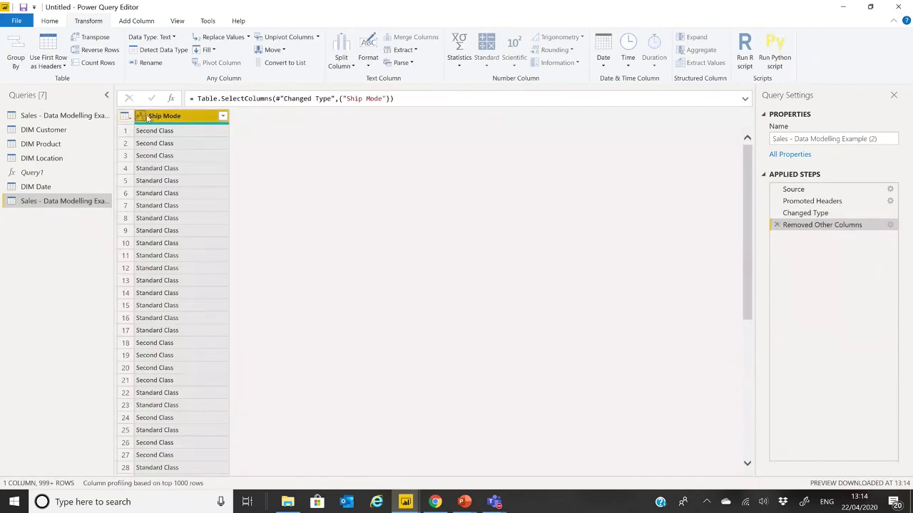
{"action": "left_click", "coordinate": [126, 118]}
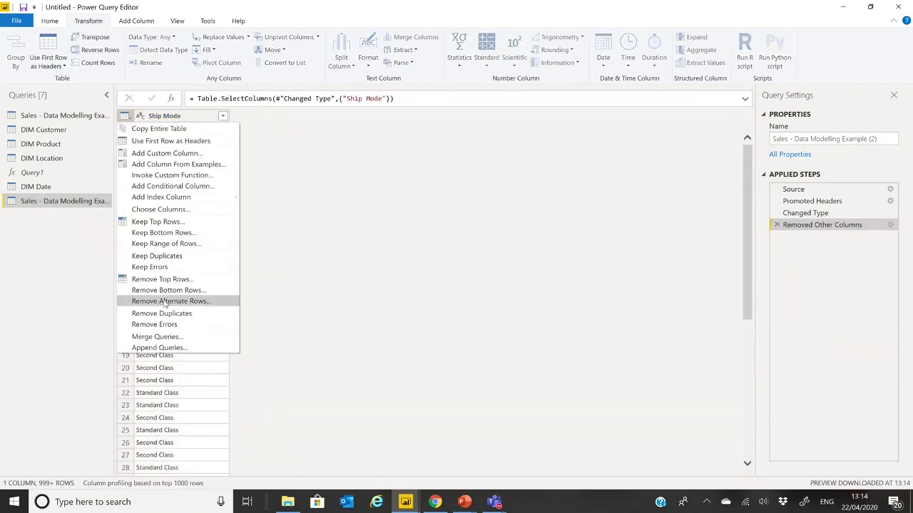
{"action": "left_click", "coordinate": [175, 314]}
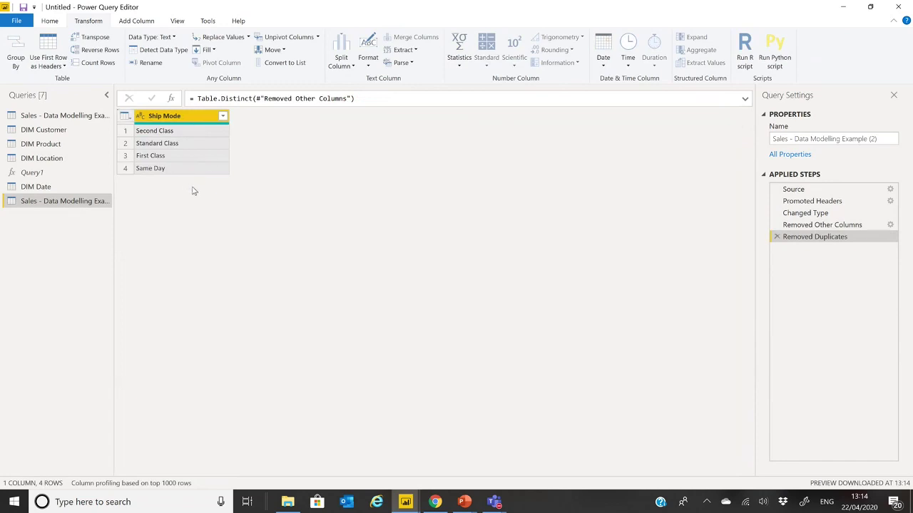
Add an index column starting from 1 to the ship mode query and rename it ShipID
{"action": "left_click", "coordinate": [133, 22]}
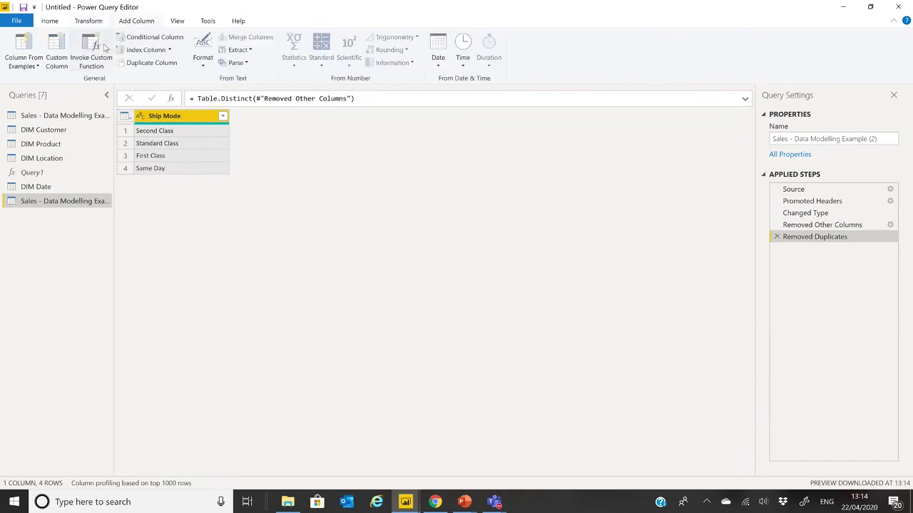
{"action": "left_click", "coordinate": [168, 50]}
{"action": "left_click", "coordinate": [140, 76]}
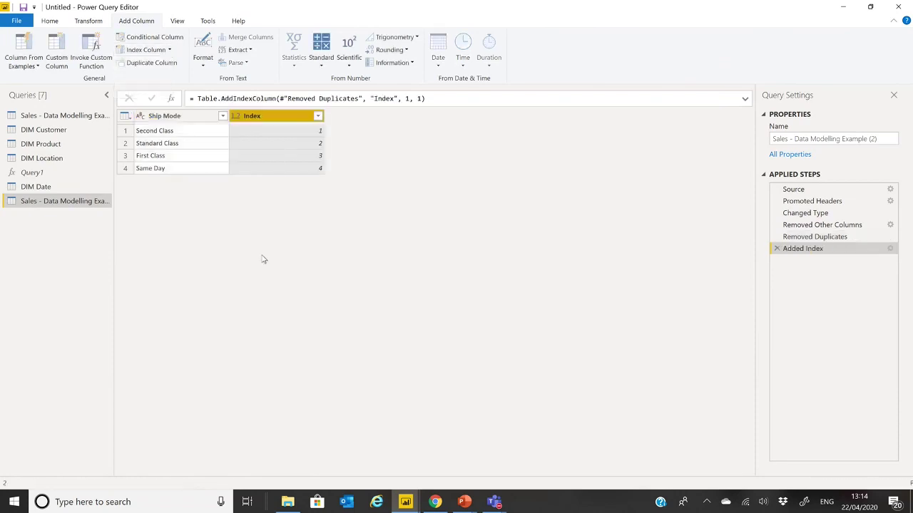
{"action": "double_click", "coordinate": [276, 117]}
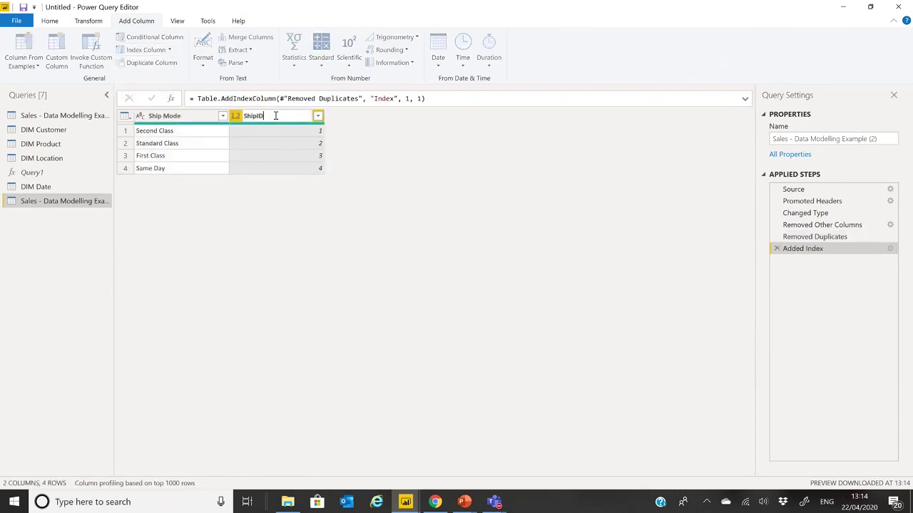
{"action": "type", "text": "ShipID"}
{"action": "key", "text": "Return"}
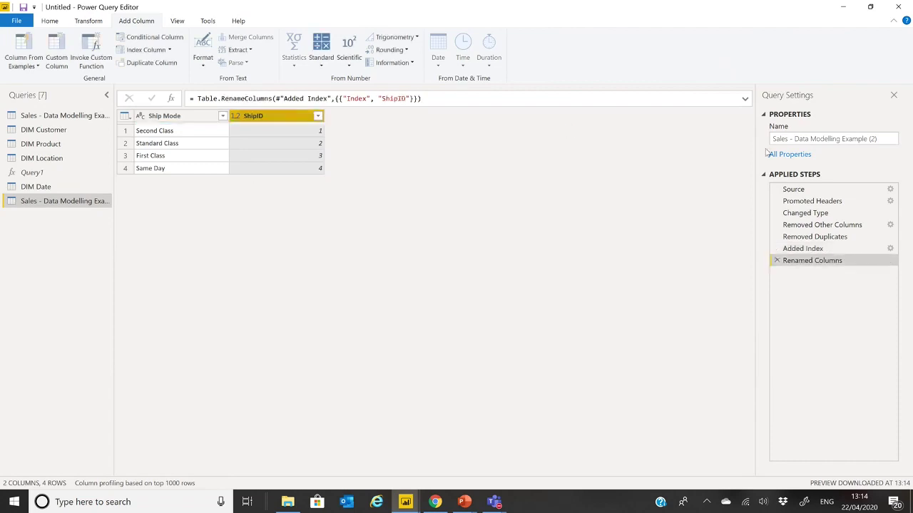
Rename the duplicated query as DIM Ship Mode
{"action": "triple_click", "coordinate": [850, 139]}
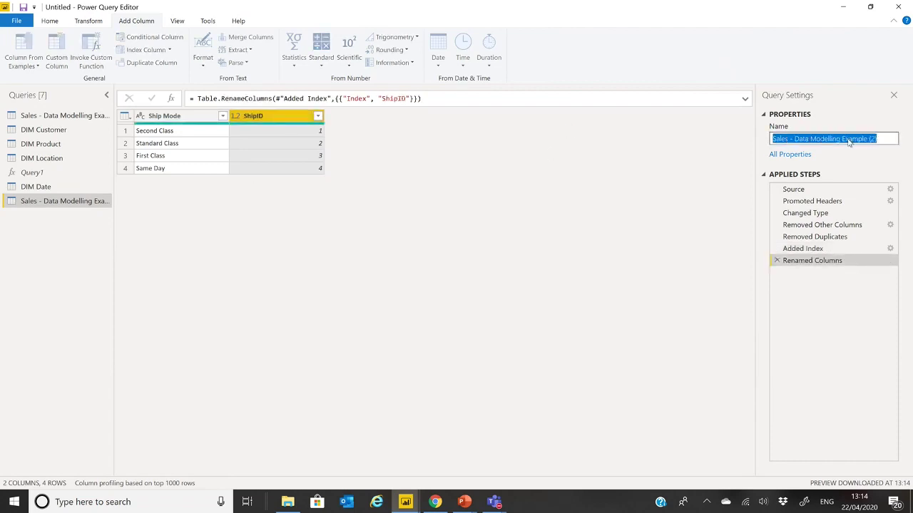
{"action": "type", "text": "DIM Ship Mode"}
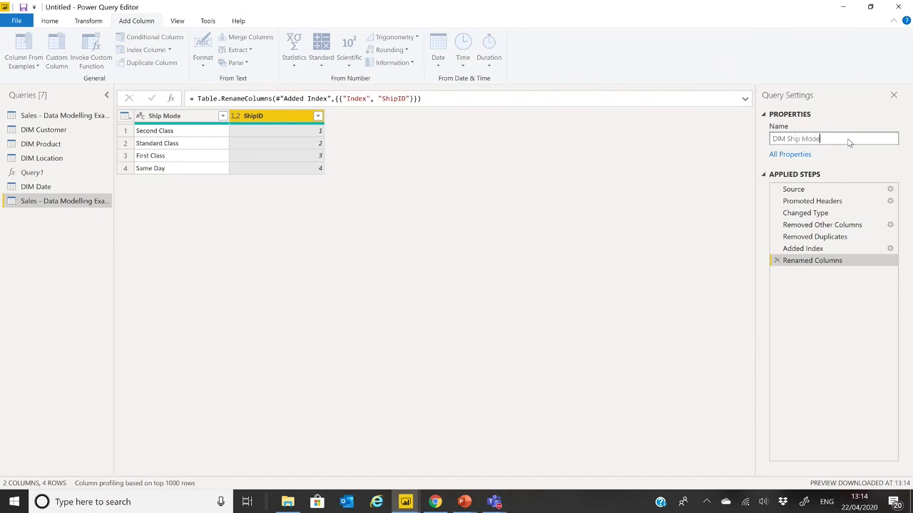
{"action": "key", "text": "Return"}
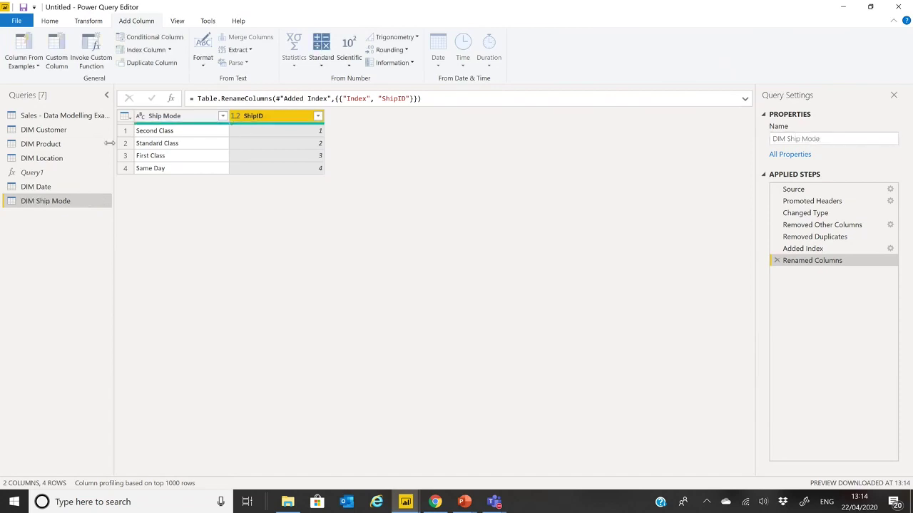
Merge the sales query with DIM Ship Mode on the Ship Mode columns using a left outer join
{"action": "left_click", "coordinate": [87, 116]}
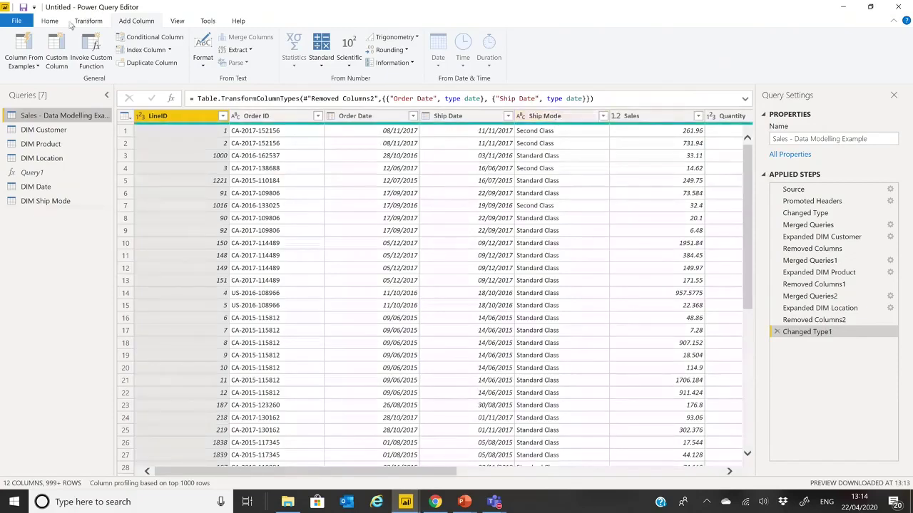
{"action": "left_click", "coordinate": [50, 21]}
{"action": "left_click", "coordinate": [628, 37]}
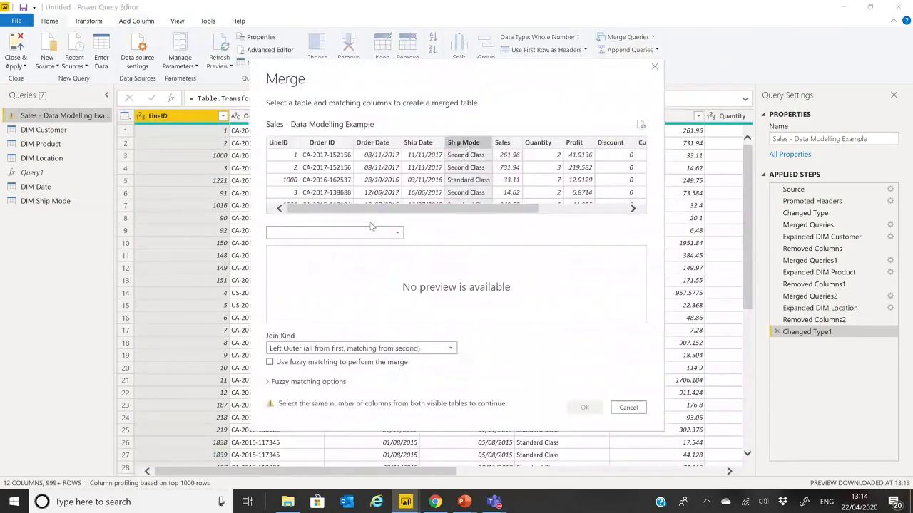
{"action": "left_click", "coordinate": [376, 231]}
{"action": "left_click", "coordinate": [307, 292]}
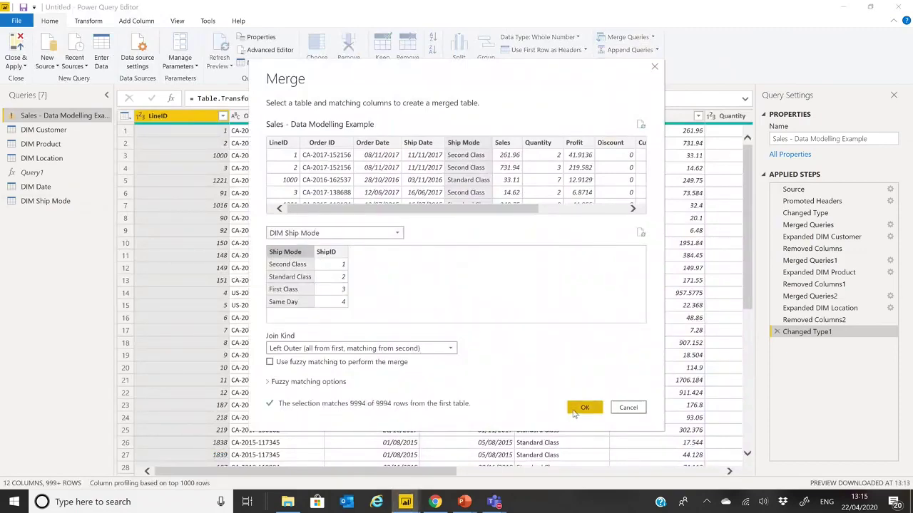
{"action": "left_click", "coordinate": [582, 410]}
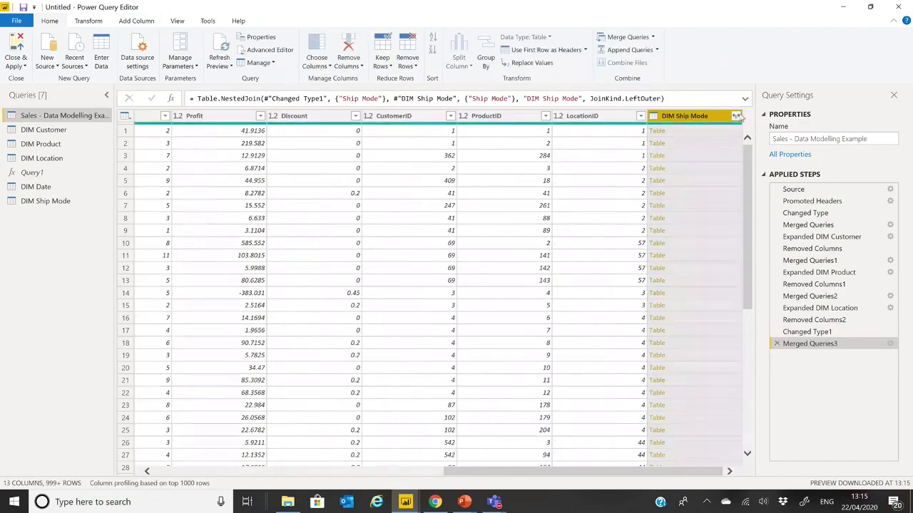
Expand the merged DIM Ship Mode column to include only ShipID, without the original column name as prefix
{"action": "left_click", "coordinate": [736, 116]}
{"action": "left_click", "coordinate": [570, 164]}
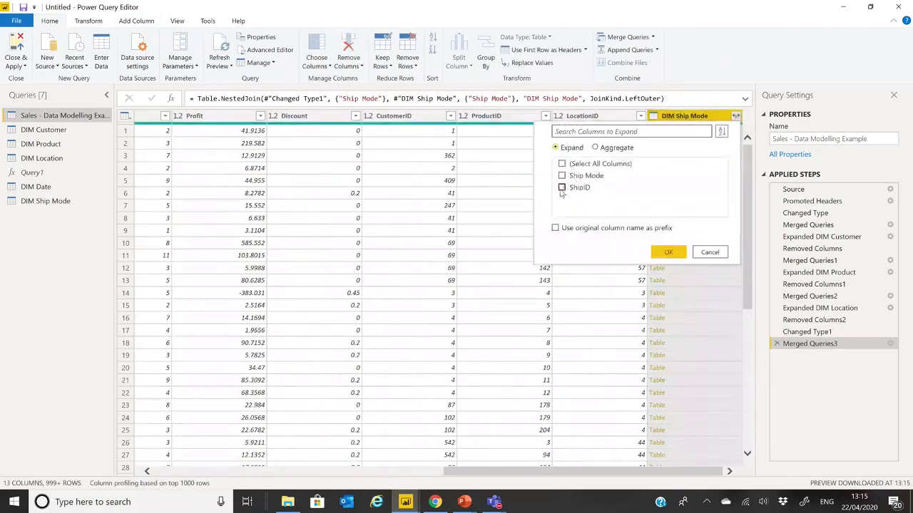
{"action": "left_click", "coordinate": [668, 253]}
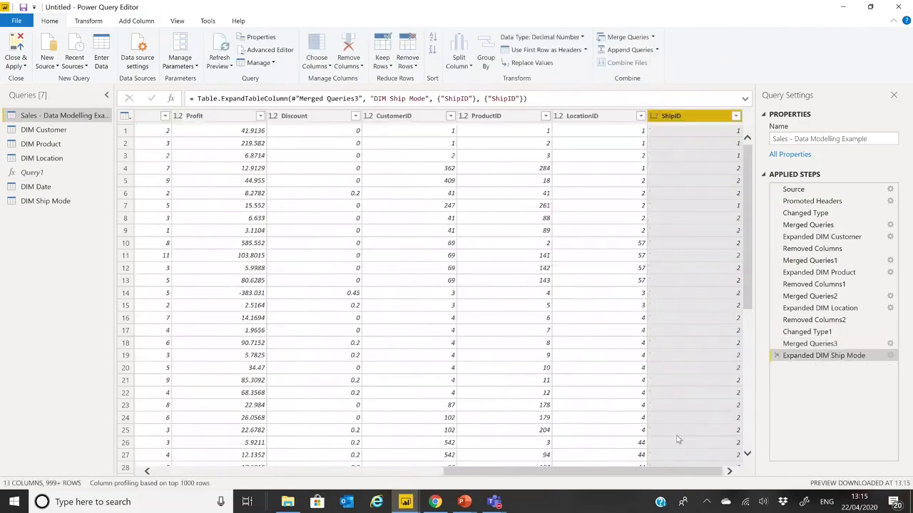
Remove the Ship Mode text column from the sales query
{"action": "left_click_drag", "start_coordinate": [659, 469], "coordinate": [495, 471]}
{"action": "left_click", "coordinate": [299, 116]}
{"action": "right_click", "coordinate": [300, 116]}
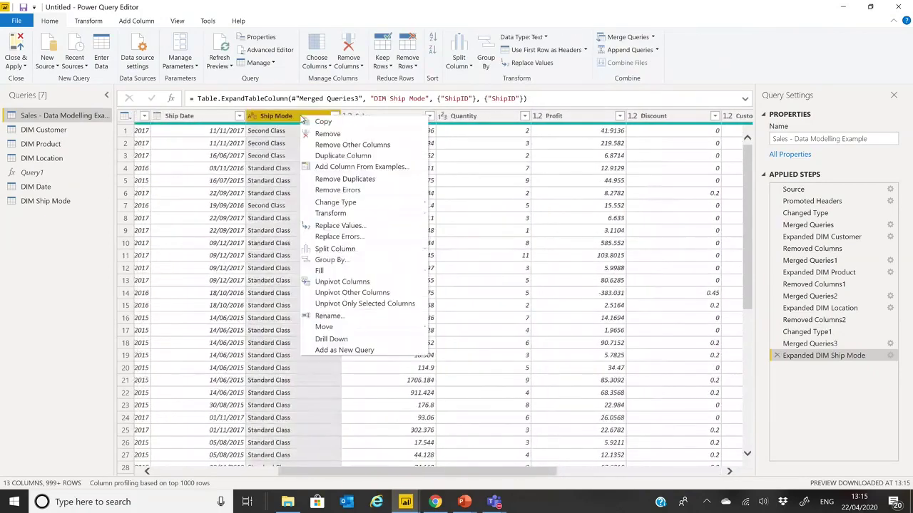
{"action": "left_click", "coordinate": [335, 135]}
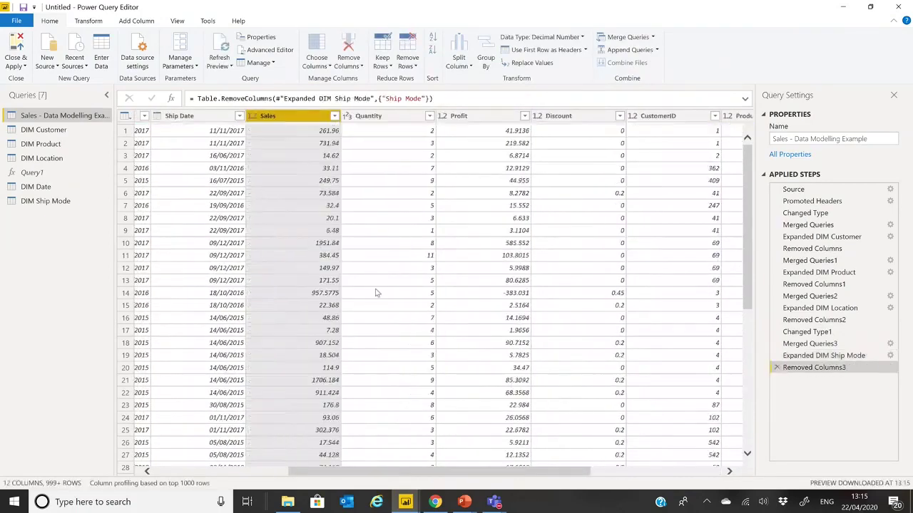
Rename the sales query as FACT Sales
{"action": "left_click_drag", "start_coordinate": [431, 469], "coordinate": [547, 489]}
{"action": "left_click", "coordinate": [812, 139]}
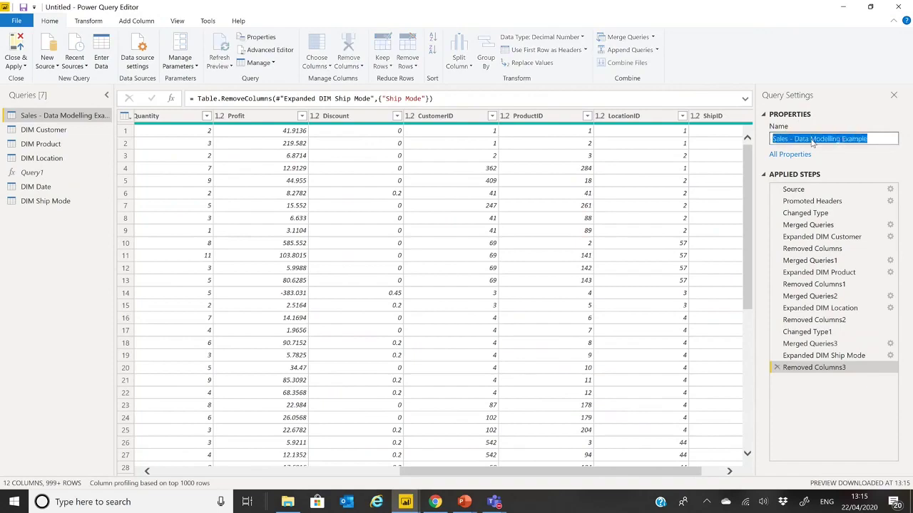
{"action": "type", "text": "FACT"}
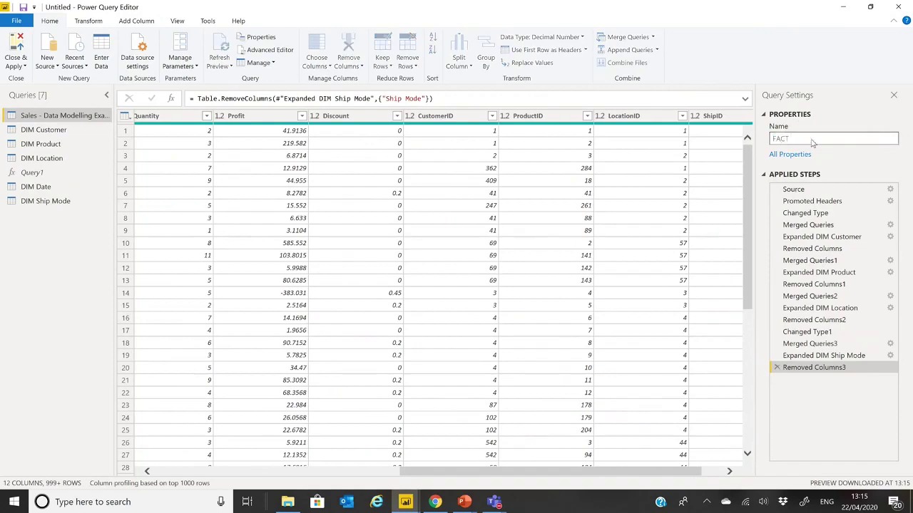
{"action": "type", "text": " Sales"}
{"action": "key", "text": "Return"}
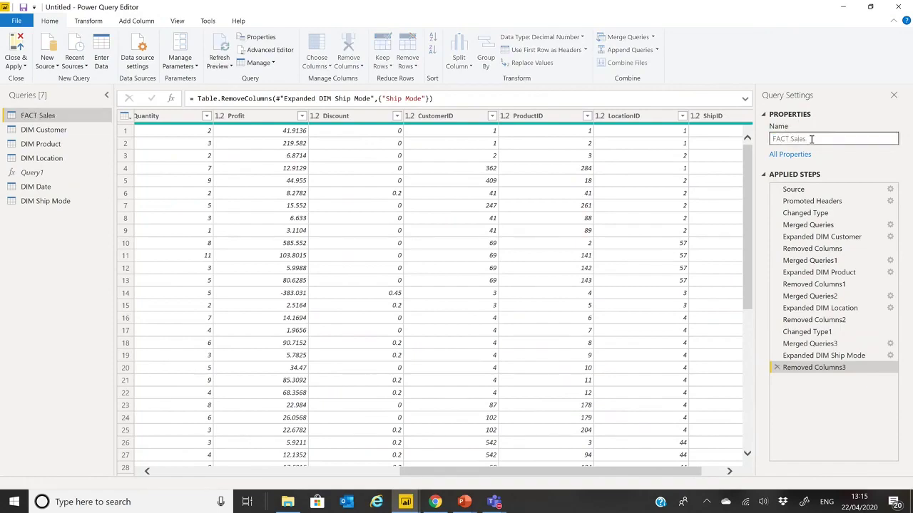
{"action": "left_click_drag", "start_coordinate": [564, 471], "coordinate": [303, 468]}
{"action": "left_click", "coordinate": [274, 142]}
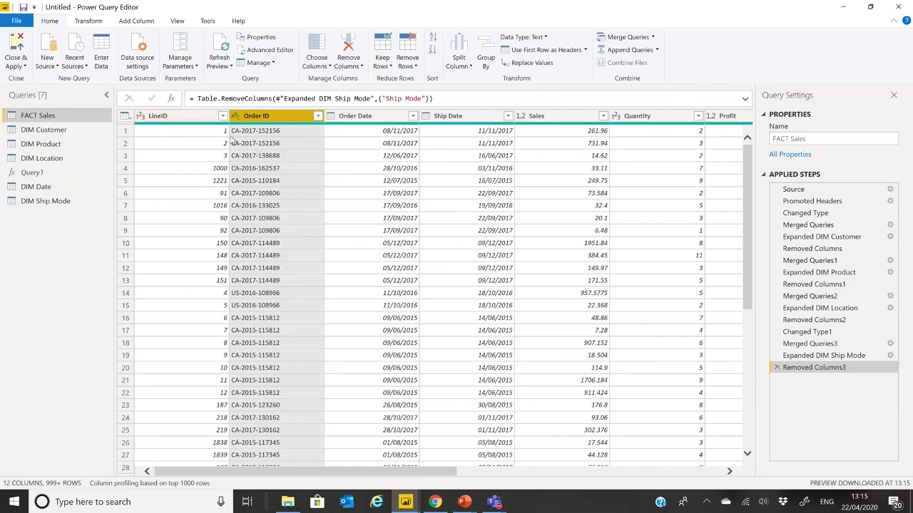
Review the customer, product, location, date and ship mode dimension queries, and apply all query changes to the report
{"action": "left_click", "coordinate": [63, 130]}
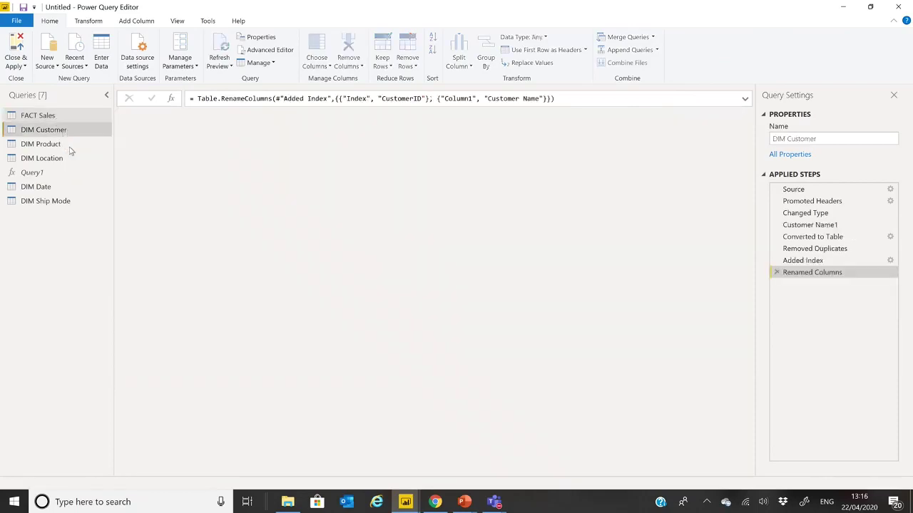
{"action": "left_click", "coordinate": [70, 145]}
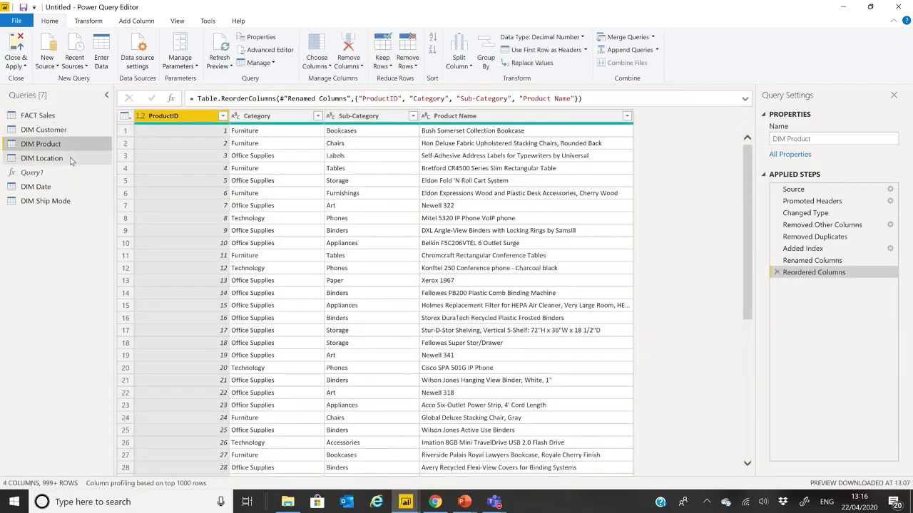
{"action": "left_click", "coordinate": [68, 158]}
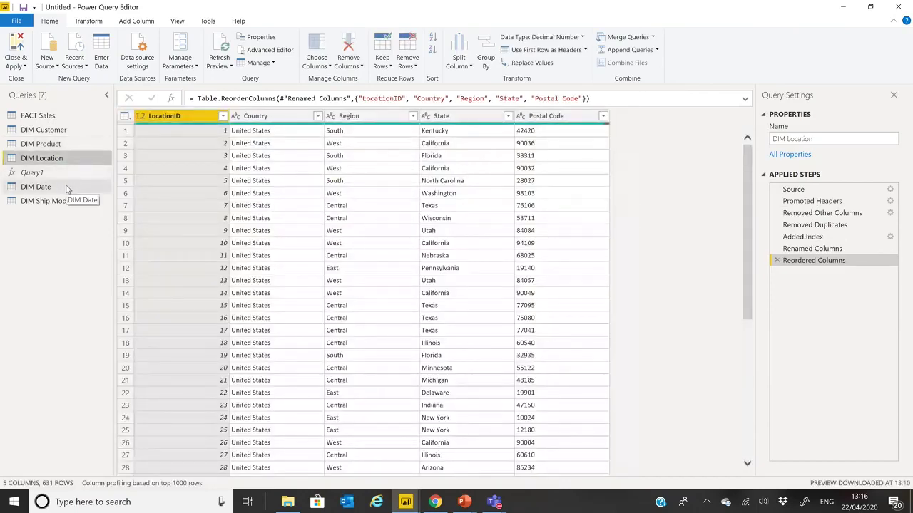
{"action": "left_click", "coordinate": [67, 187]}
{"action": "left_click", "coordinate": [66, 203]}
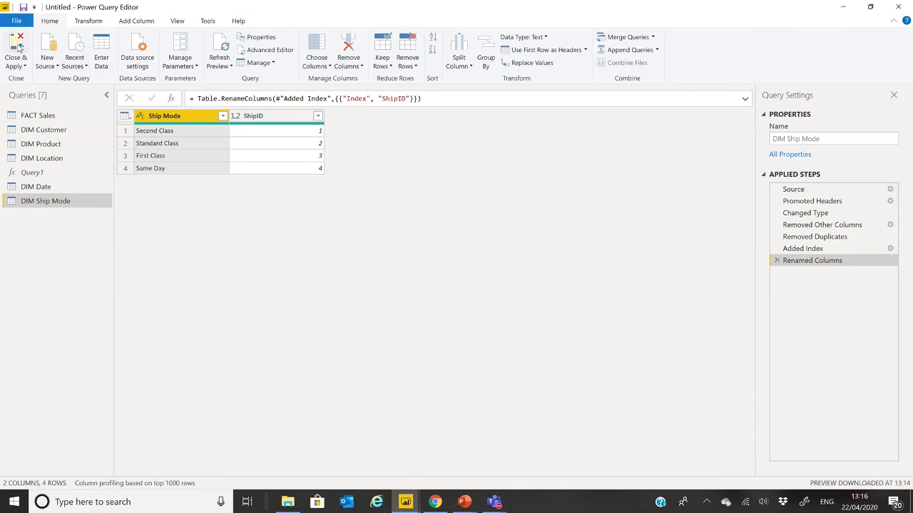
{"action": "key", "text": "alt+F4"}
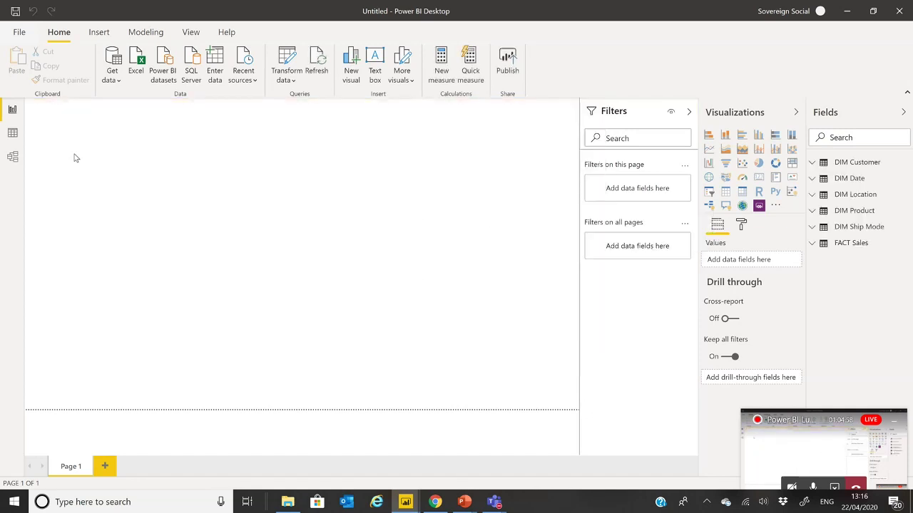
In the model diagram, rearrange DIM Customer, DIM Product and DIM Date around the FACT Sales table
{"action": "left_click", "coordinate": [12, 157]}
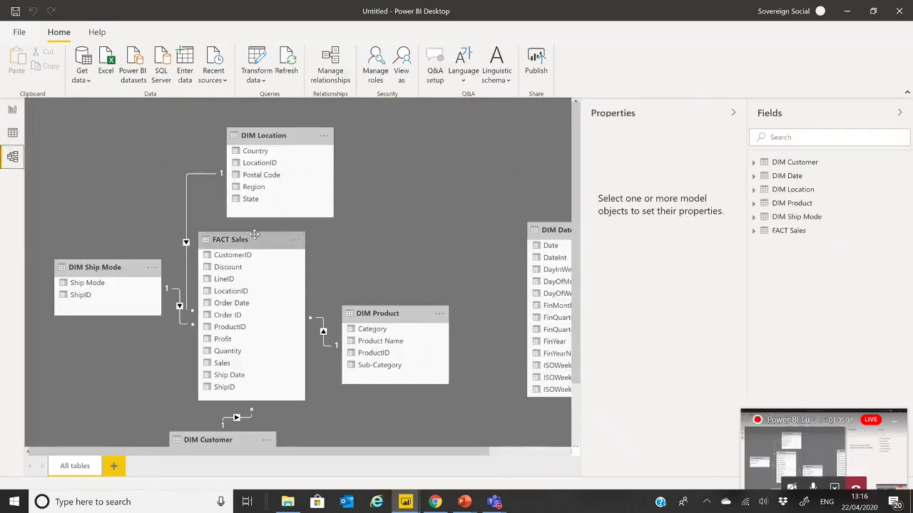
{"action": "scroll", "coordinate": [384, 207], "scroll_direction": "down", "scroll_amount": 1}
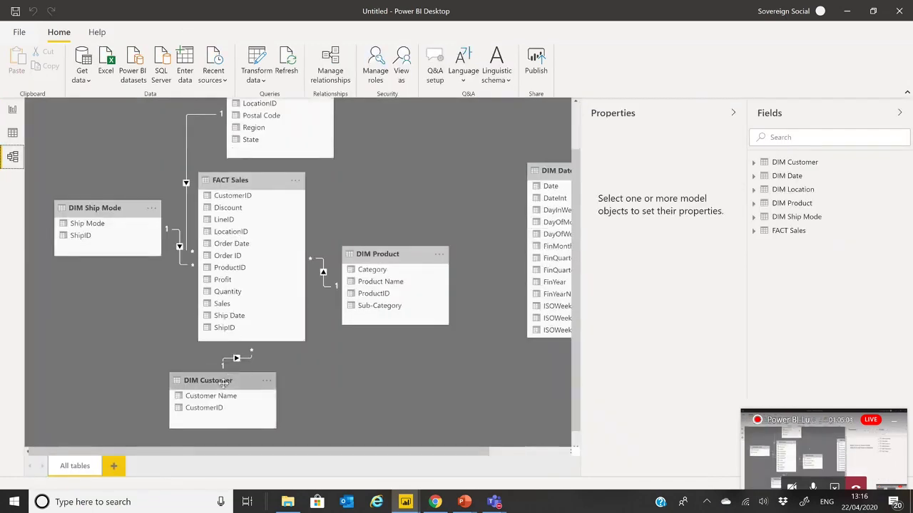
{"action": "left_click_drag", "start_coordinate": [219, 386], "coordinate": [118, 368]}
{"action": "left_click_drag", "start_coordinate": [378, 254], "coordinate": [370, 333]}
{"action": "left_click_drag", "start_coordinate": [549, 171], "coordinate": [459, 138]}
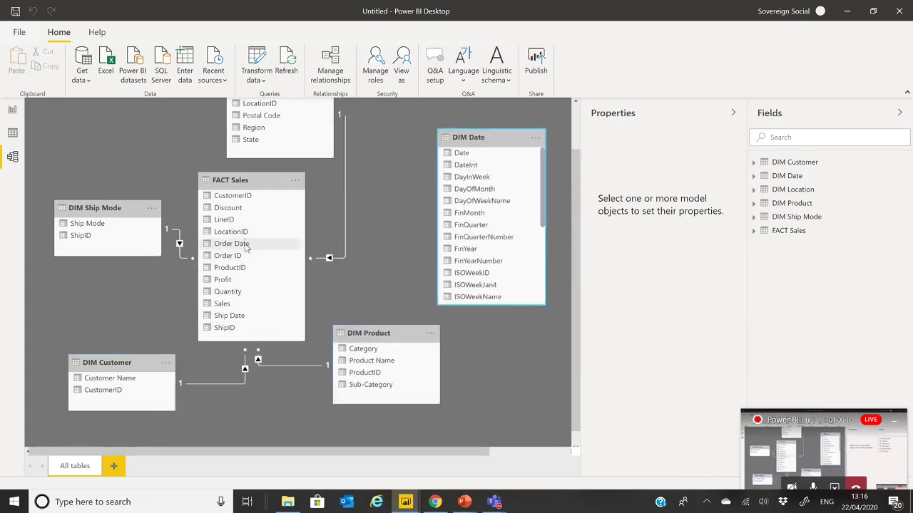
Relate both Order Date and Ship Date in FACT Sales to the Date column of DIM Date
{"action": "left_click_drag", "start_coordinate": [250, 244], "coordinate": [457, 154]}
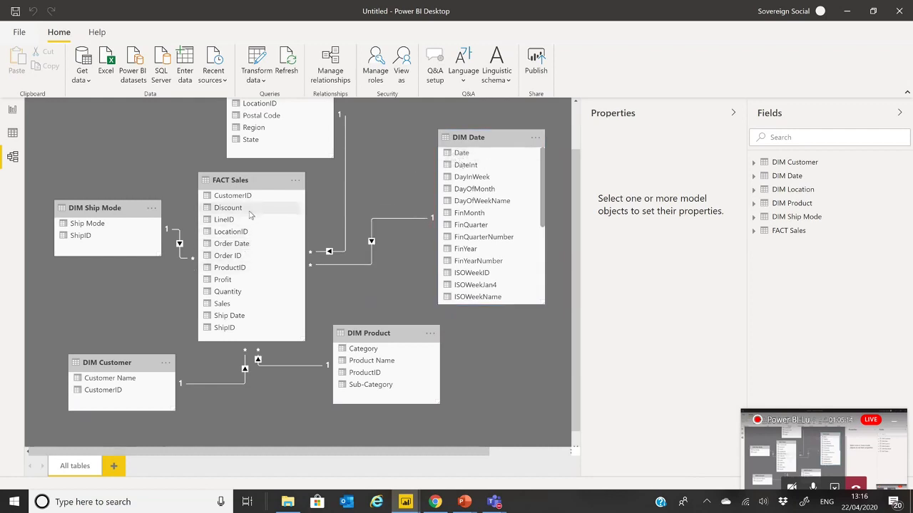
{"action": "left_click_drag", "start_coordinate": [251, 316], "coordinate": [488, 157]}
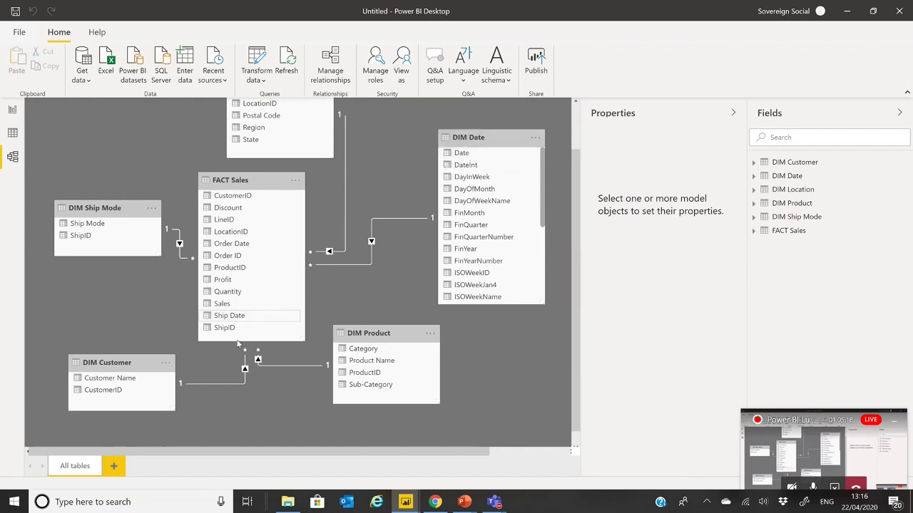
{"action": "left_click_drag", "start_coordinate": [251, 321], "coordinate": [460, 154]}
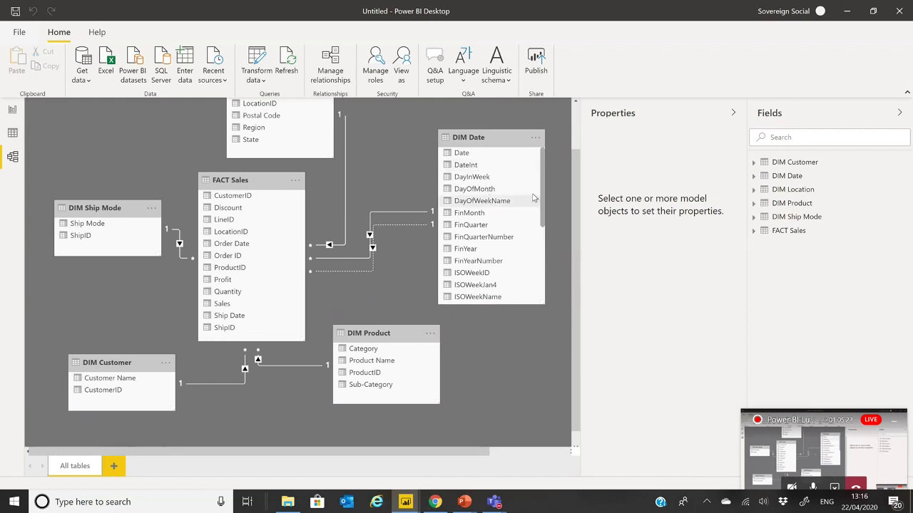
Reposition DIM Location, DIM Date, FACT Sales and DIM Product in the diagram into a star layout
{"action": "scroll", "coordinate": [426, 191], "scroll_direction": "down", "scroll_amount": 2}
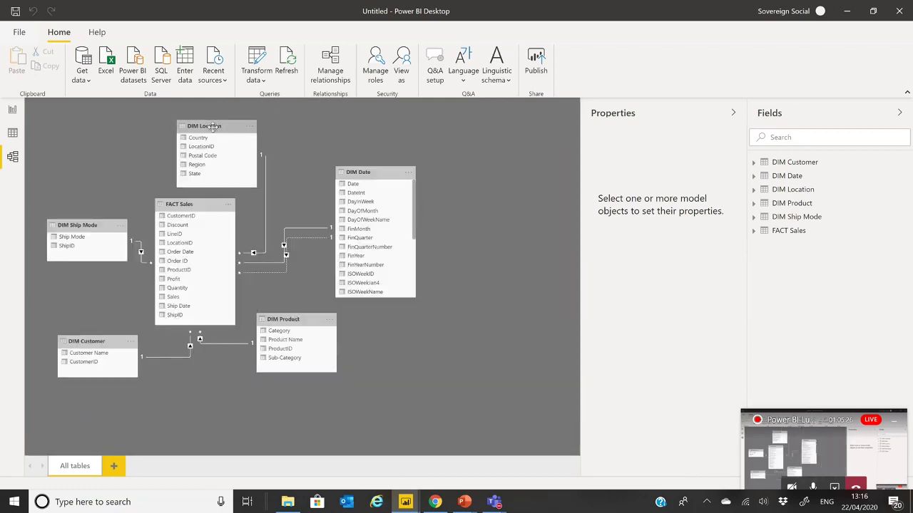
{"action": "left_click_drag", "start_coordinate": [233, 123], "coordinate": [163, 116]}
{"action": "left_click_drag", "start_coordinate": [350, 172], "coordinate": [332, 132]}
{"action": "left_click_drag", "start_coordinate": [196, 205], "coordinate": [215, 203]}
{"action": "left_click_drag", "start_coordinate": [299, 321], "coordinate": [331, 314]}
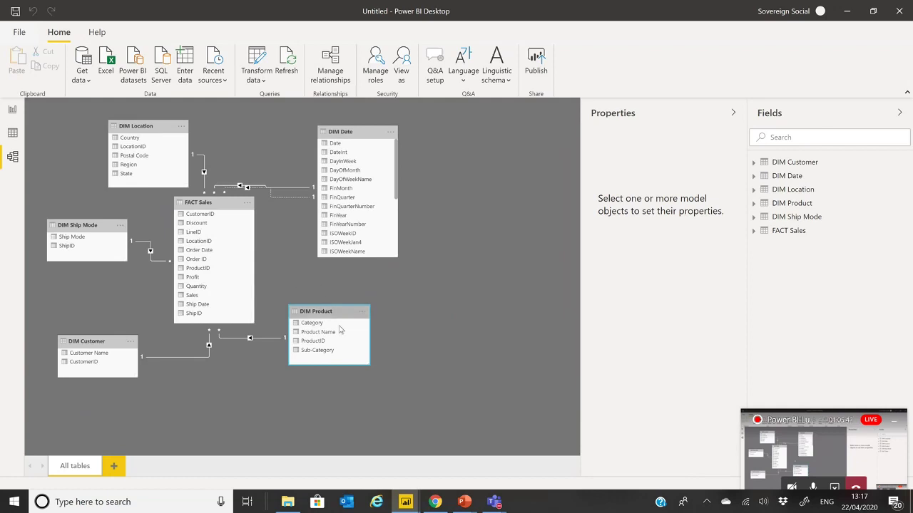
Switch to the S1E1 - Final report and view its Page 1 visuals and its model diagram
{"action": "mouse_move", "coordinate": [405, 502]}
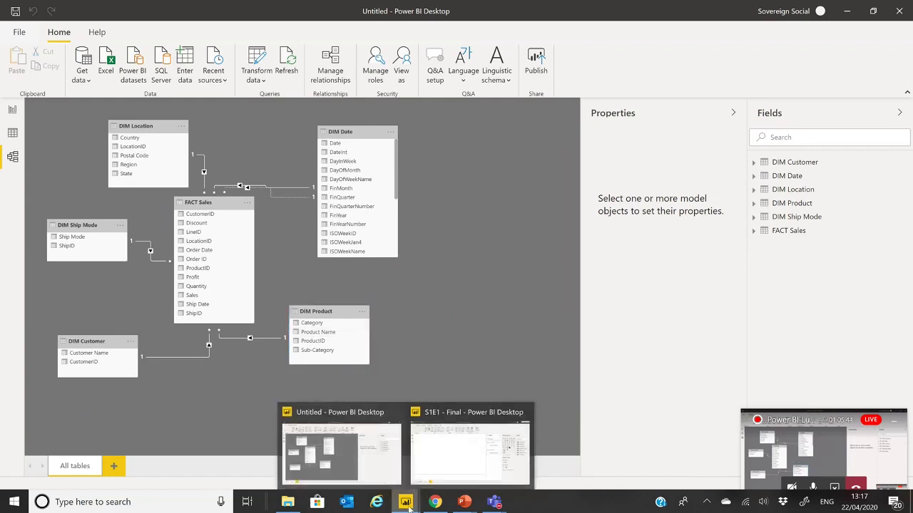
{"action": "left_click", "coordinate": [440, 469]}
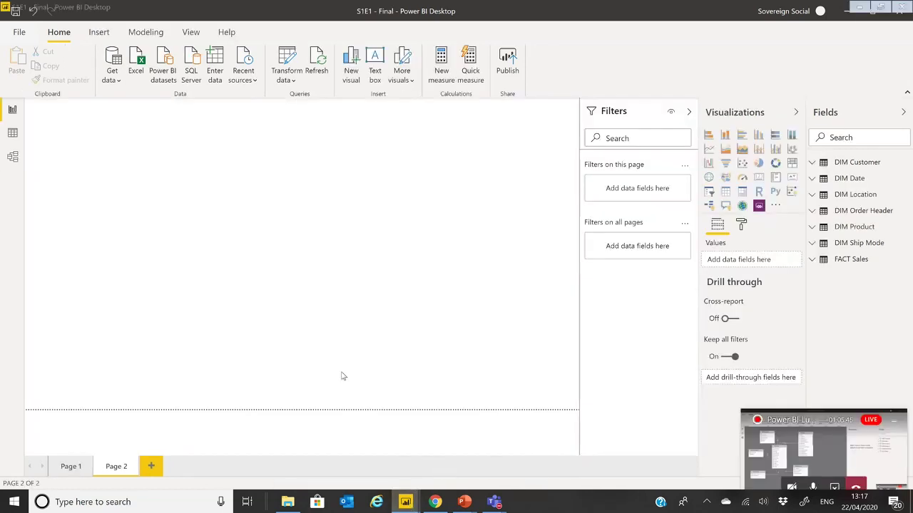
{"action": "left_click", "coordinate": [70, 470]}
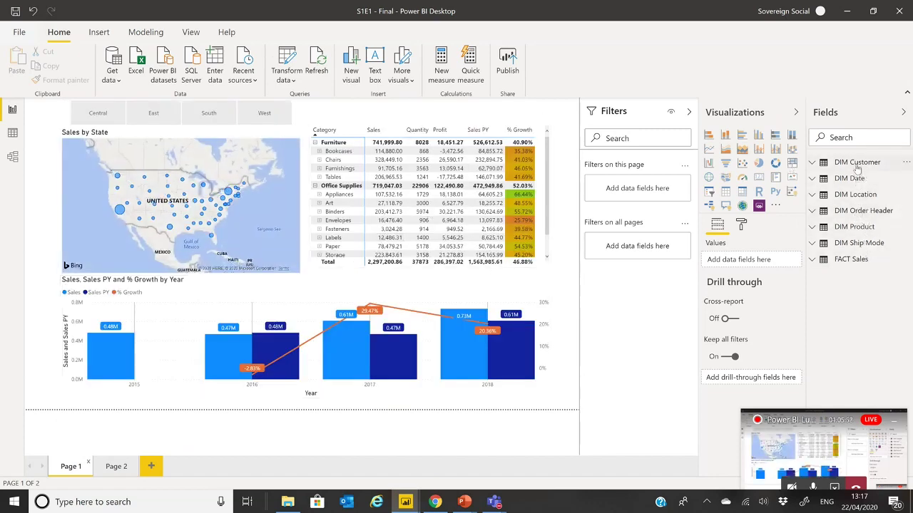
{"action": "left_click", "coordinate": [12, 157]}
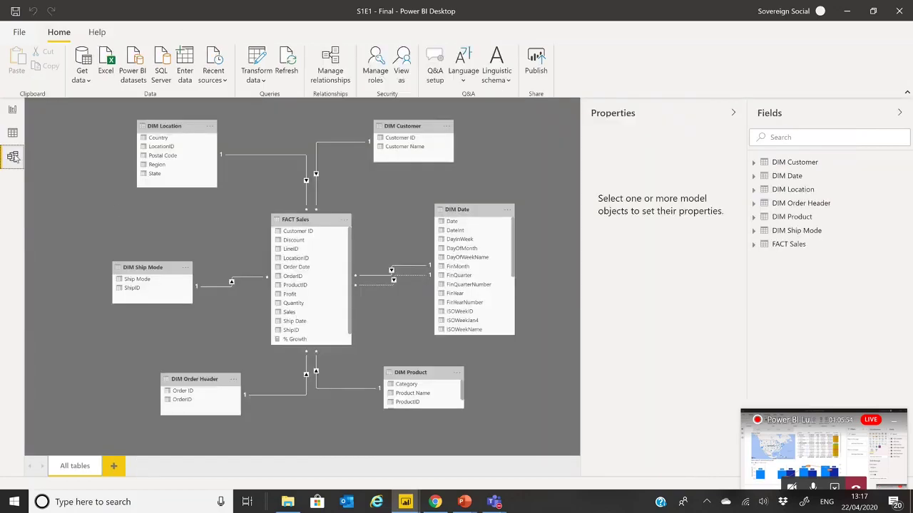
{"action": "left_click", "coordinate": [13, 111]}
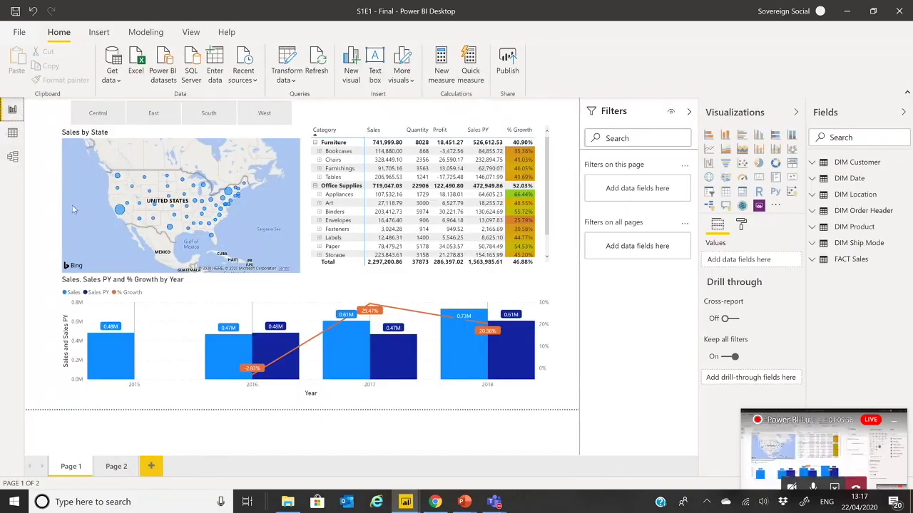
Filter the report page by the Central, East, South and West regions in turn, and clear the region filter
{"action": "left_click", "coordinate": [98, 114]}
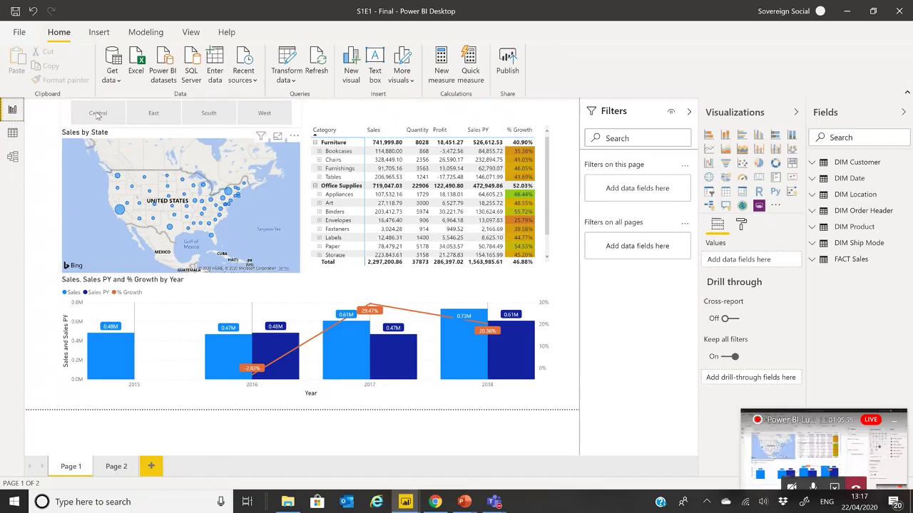
{"action": "left_click", "coordinate": [153, 118]}
{"action": "left_click", "coordinate": [208, 116]}
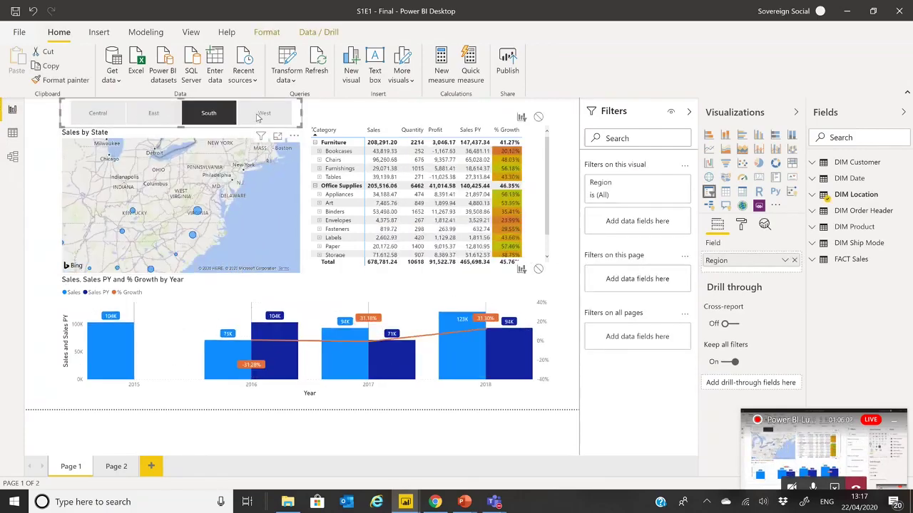
{"action": "left_click", "coordinate": [260, 116]}
{"action": "left_click", "coordinate": [259, 117]}
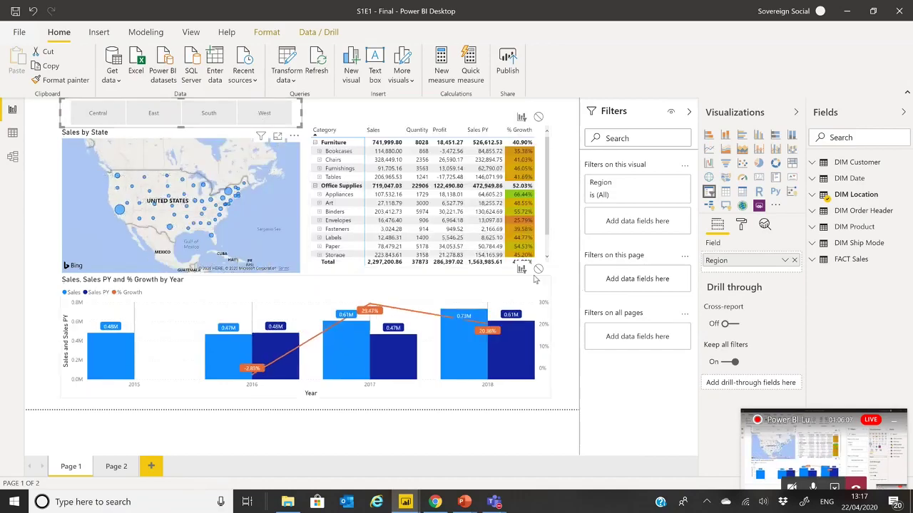
Expand the yearly sales chart to quarter level and cross-filter the page by the 2017 quarters, clearing the selection at the end
{"action": "left_click", "coordinate": [509, 284]}
{"action": "left_click", "coordinate": [488, 268]}
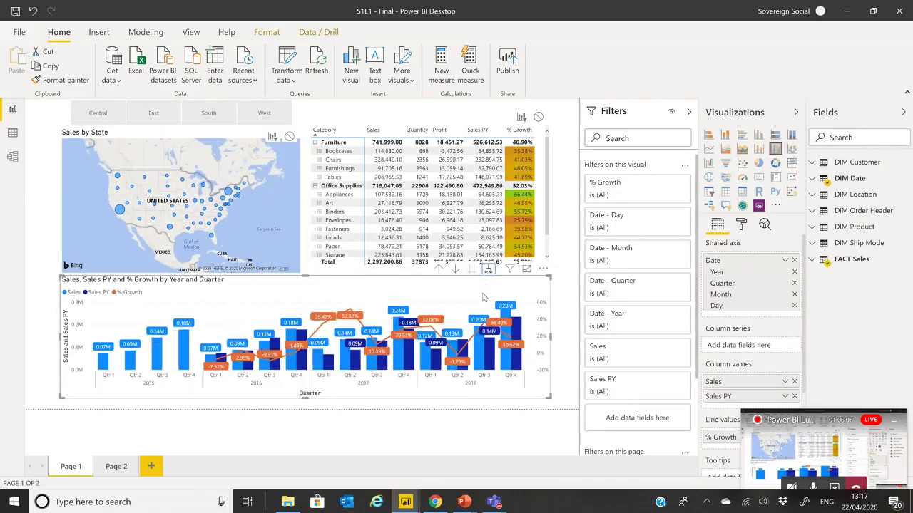
{"action": "left_click", "coordinate": [322, 368]}
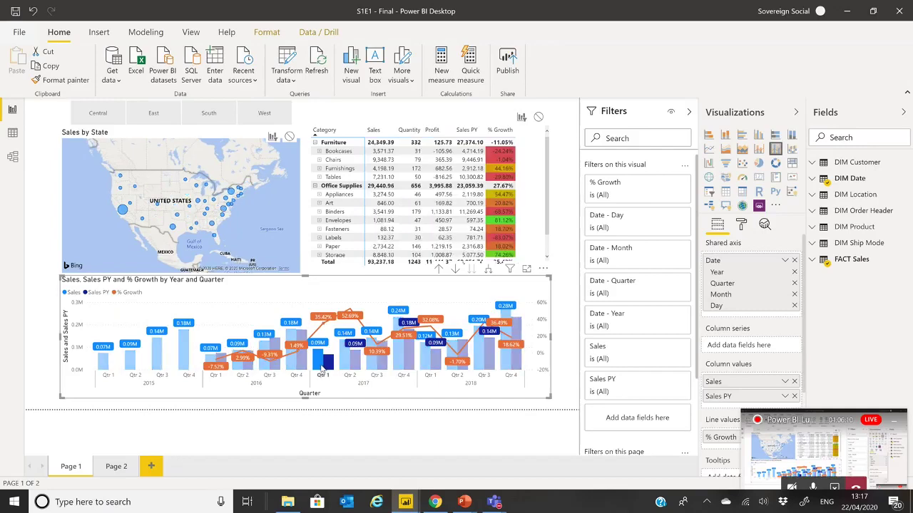
{"action": "left_click", "coordinate": [360, 366]}
{"action": "left_click", "coordinate": [375, 368]}
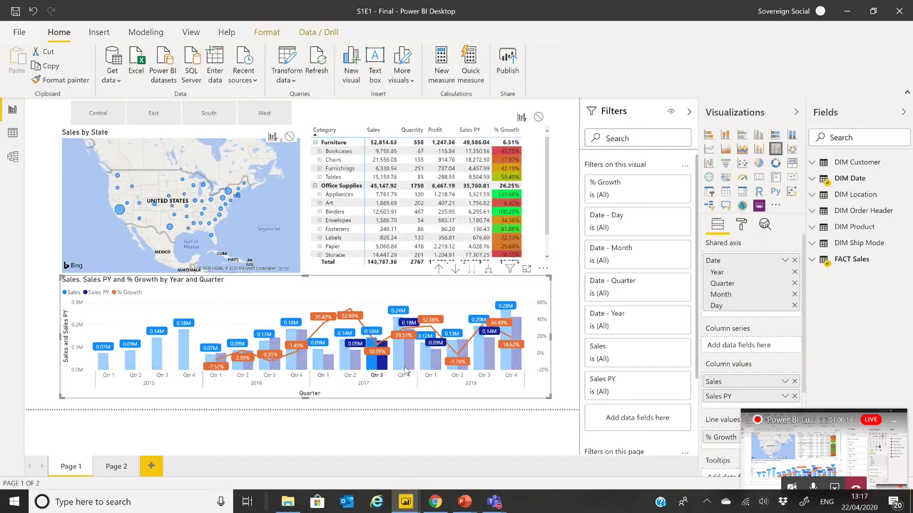
{"action": "left_click", "coordinate": [404, 363]}
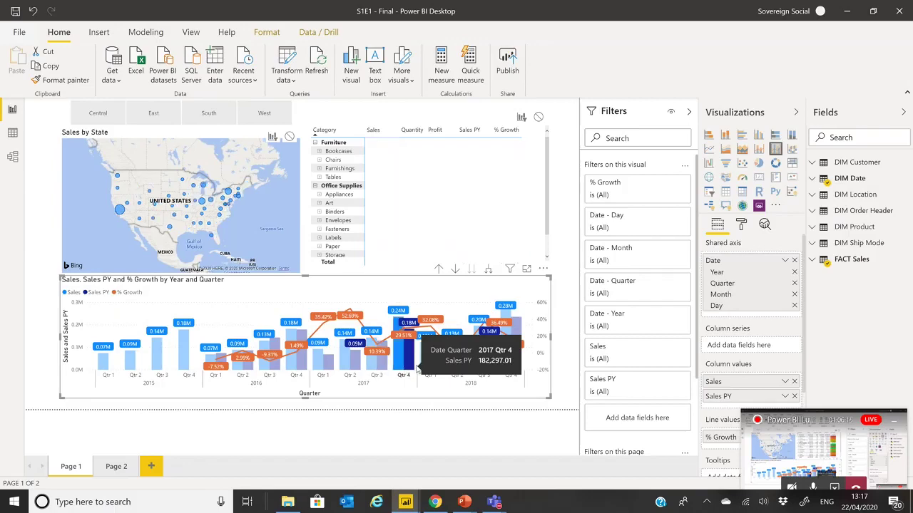
{"action": "left_click", "coordinate": [456, 298]}
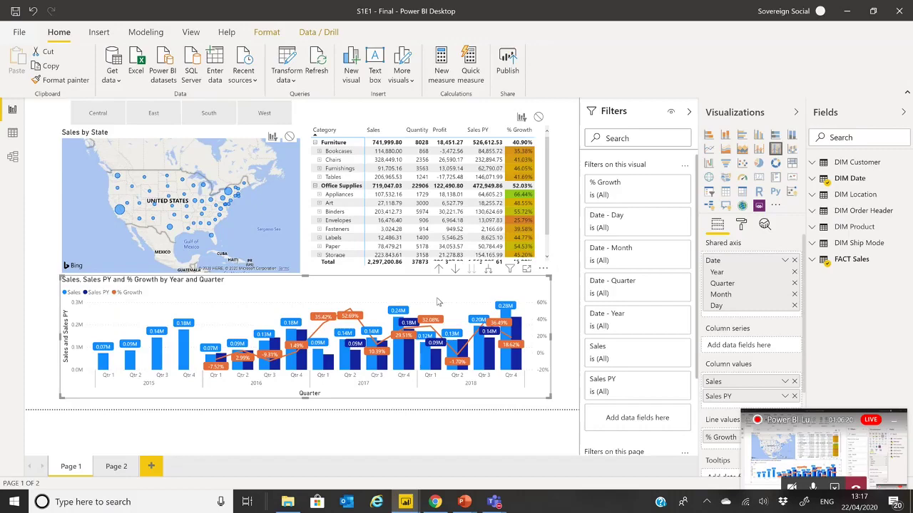
Cross-filter the page by sub-category rows of the matrix, including Art and Furnishings, and clear the selection
{"action": "left_click", "coordinate": [344, 211]}
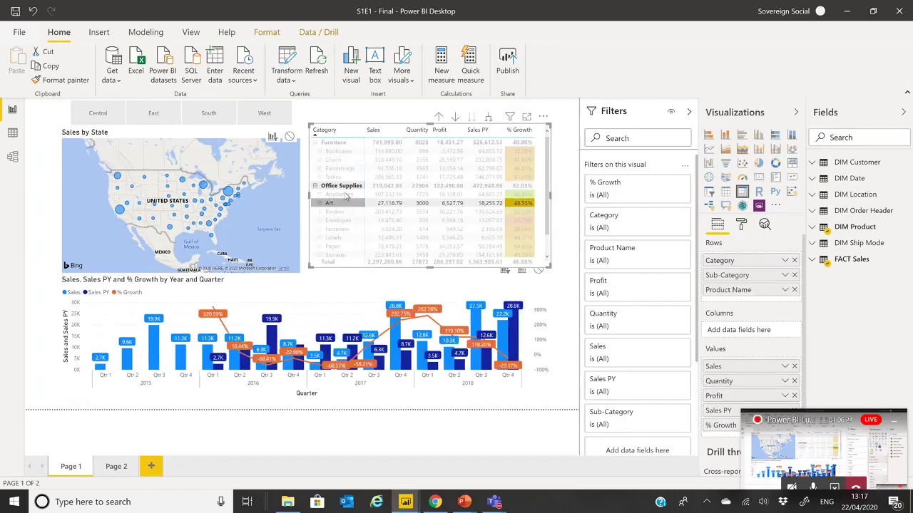
{"action": "left_click", "coordinate": [345, 178]}
{"action": "left_click", "coordinate": [344, 177]}
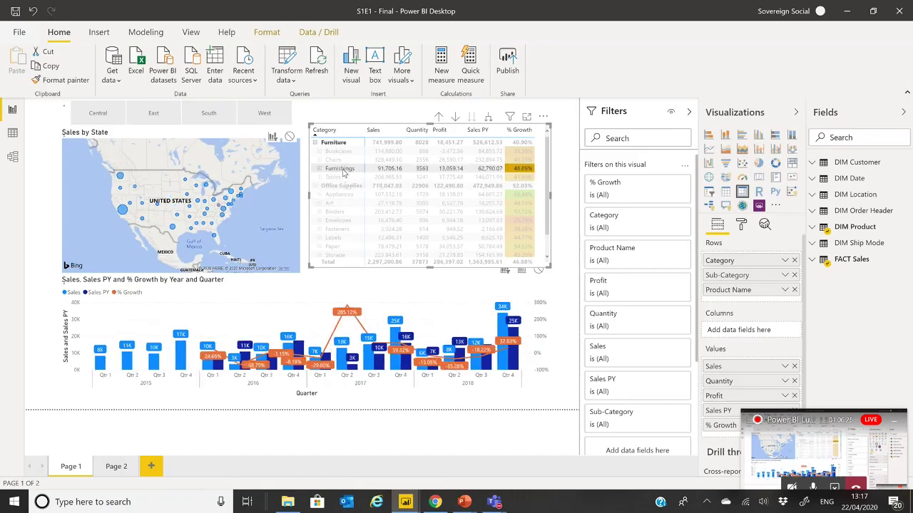
{"action": "left_click", "coordinate": [343, 172]}
{"action": "left_click", "coordinate": [343, 171]}
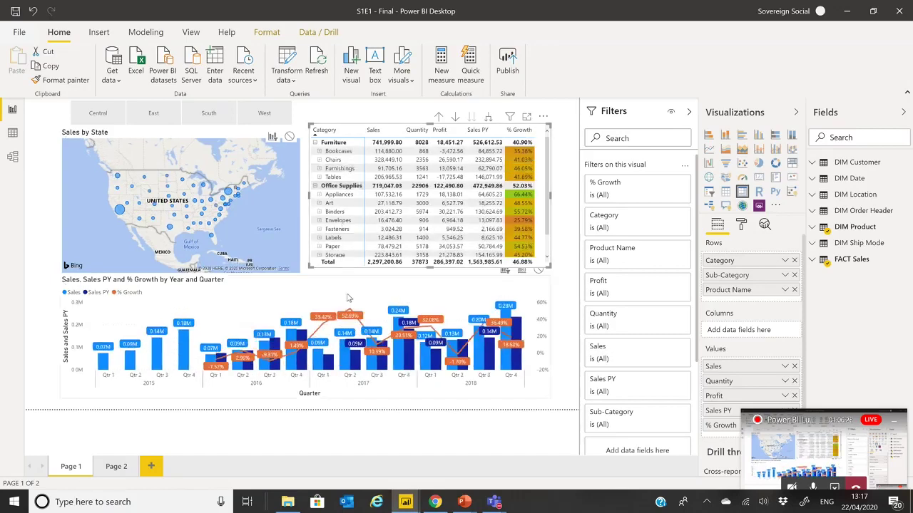
Cross-filter the page by the large west-coast bubble on the Sales by State map, and clear the selection
{"action": "left_click", "coordinate": [278, 286]}
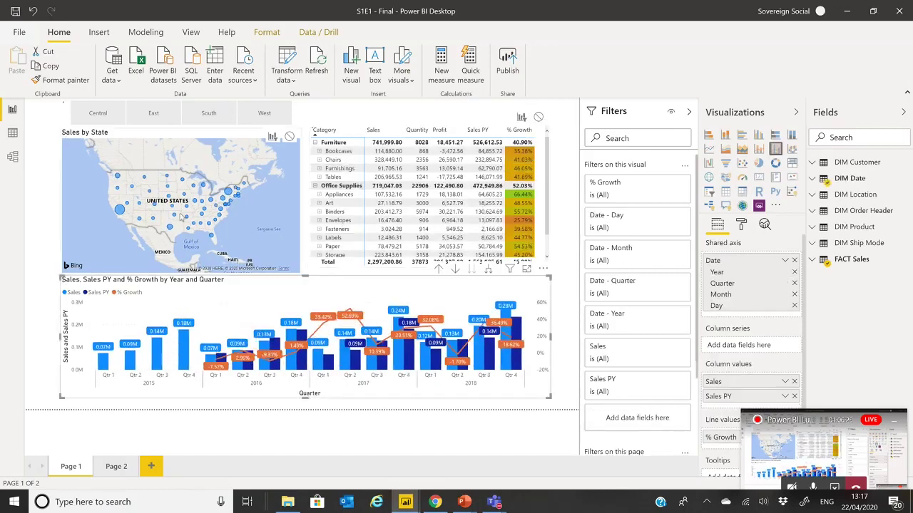
{"action": "left_click", "coordinate": [120, 211]}
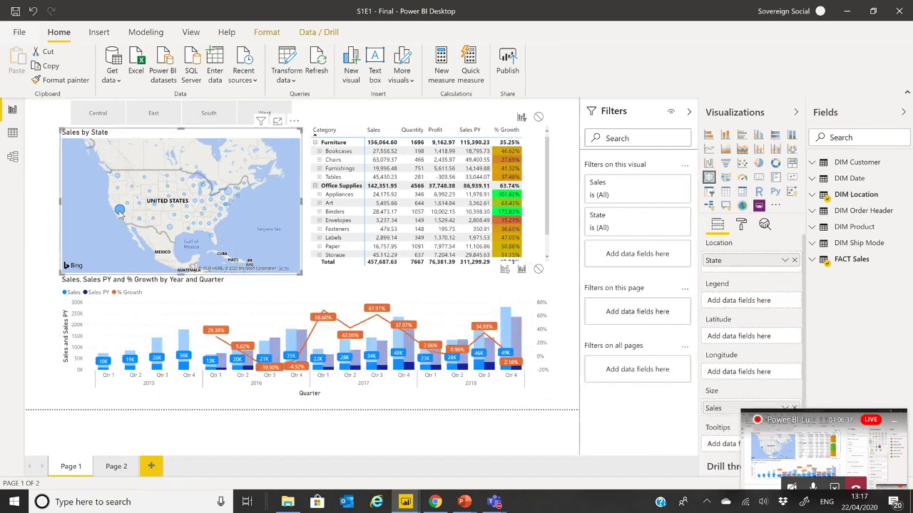
{"action": "left_click", "coordinate": [163, 241]}
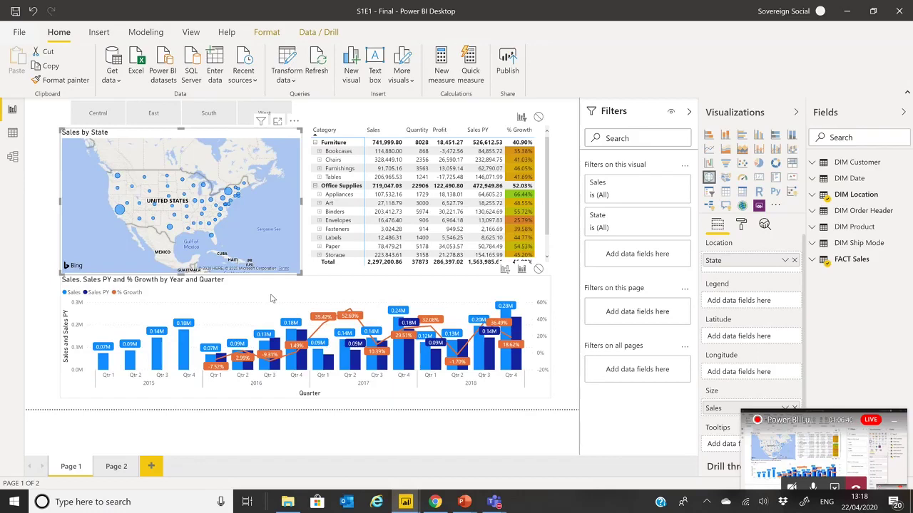
{"action": "left_click", "coordinate": [290, 296]}
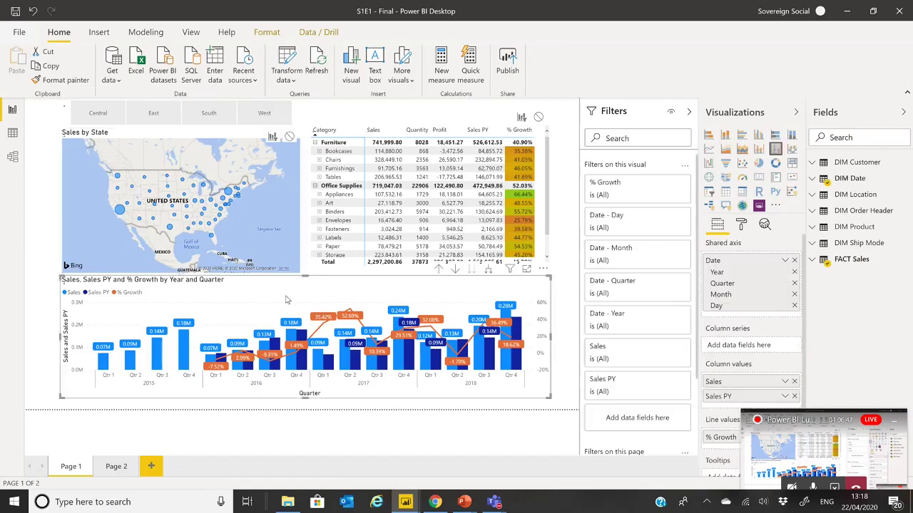
Expand the FACT Sales fields and open the formula of the % Growth measure used in the matrix
{"action": "left_click", "coordinate": [527, 168]}
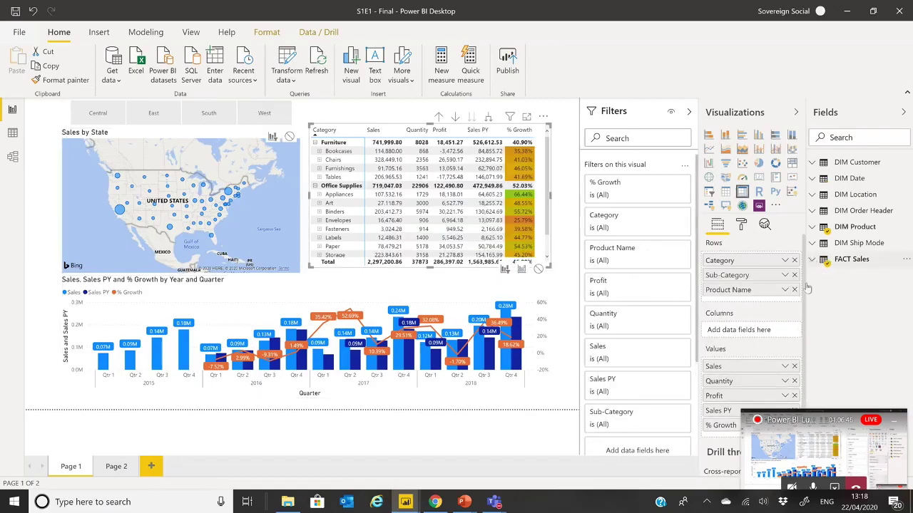
{"action": "left_click", "coordinate": [811, 259]}
{"action": "left_click", "coordinate": [864, 277]}
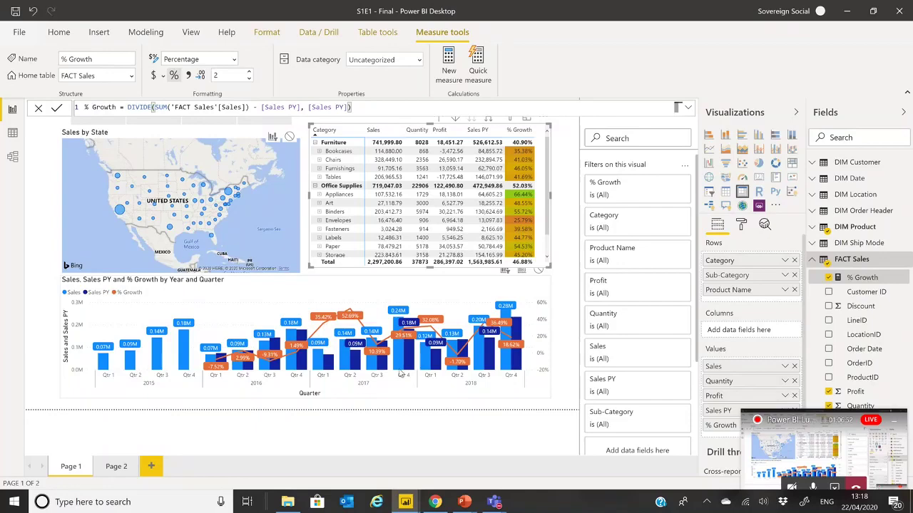
Cross-filter the page by Qtr 4 of 2017 in the sales chart and sort the matrix by % Growth in descending order
{"action": "left_click", "coordinate": [405, 357]}
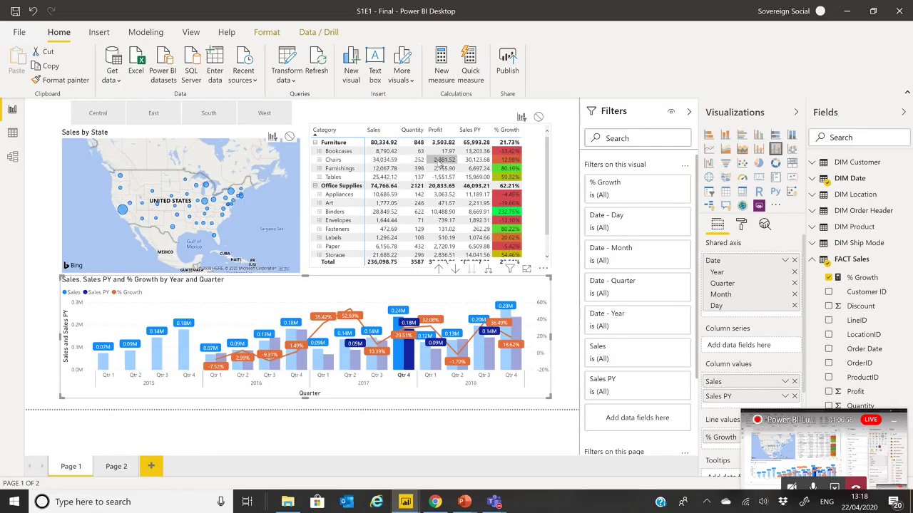
{"action": "left_click", "coordinate": [507, 185]}
{"action": "left_click", "coordinate": [508, 130]}
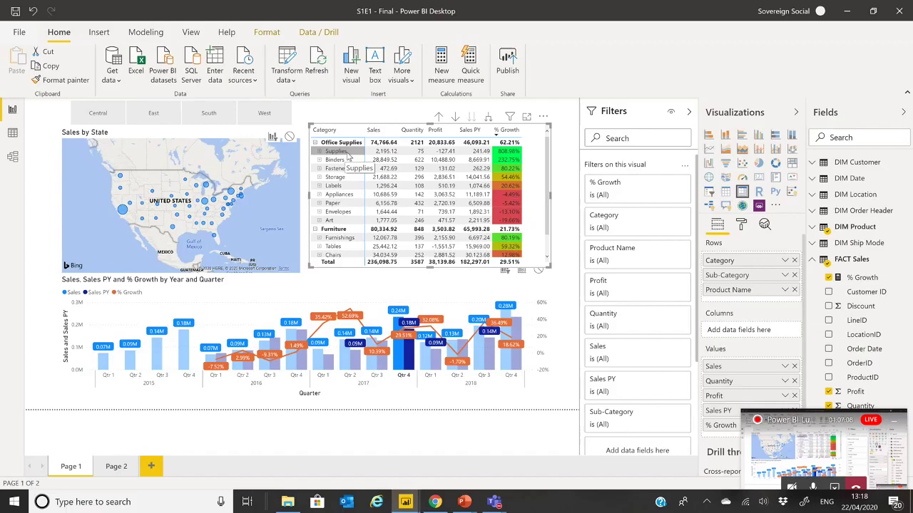
Cross-filter the page by the Supplies row of the matrix and clear the selection
{"action": "left_click", "coordinate": [319, 152]}
{"action": "left_click", "coordinate": [348, 198]}
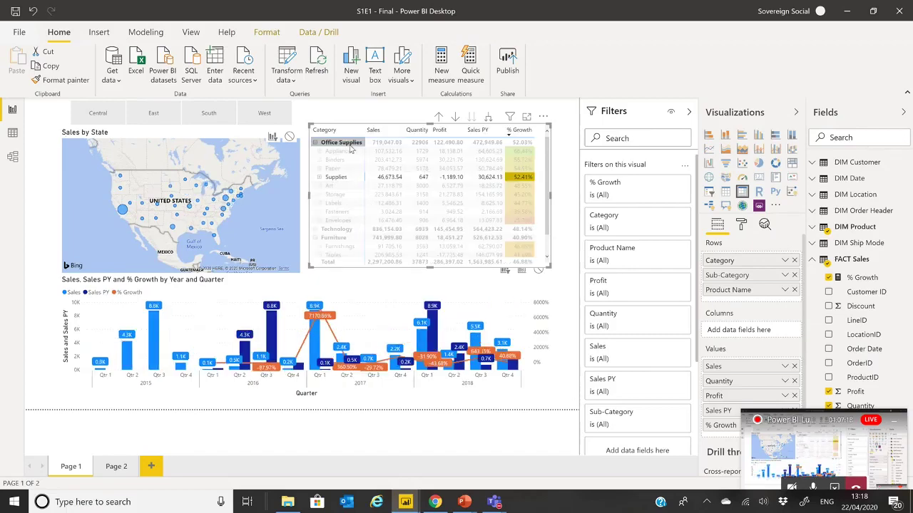
{"action": "left_click", "coordinate": [213, 332]}
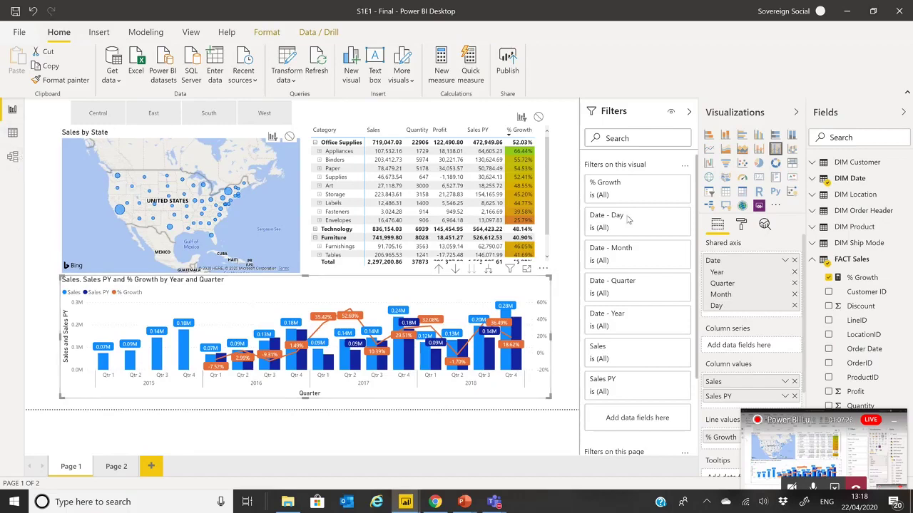
Open the DIM Location query in the Power Query Editor and examine the ID key columns of the FACT Sales query
{"action": "right_click", "coordinate": [839, 202]}
{"action": "left_click", "coordinate": [840, 269]}
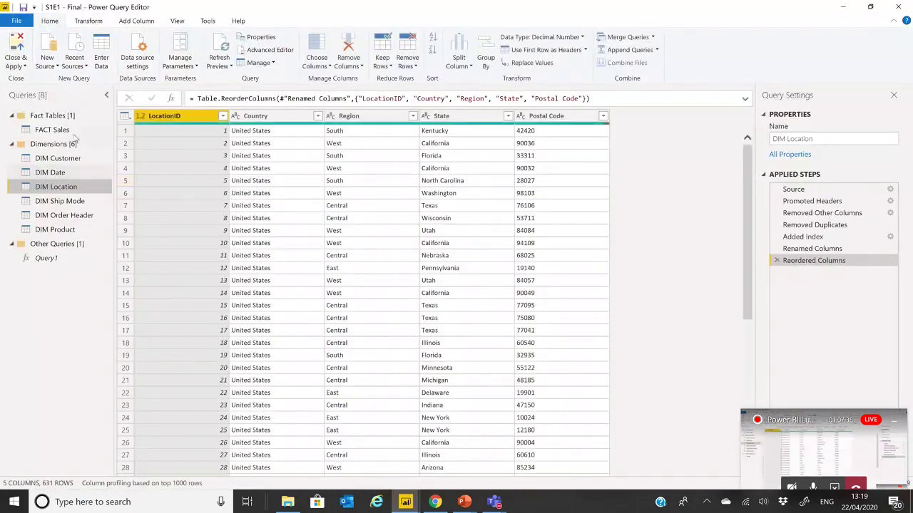
{"action": "left_click", "coordinate": [52, 129]}
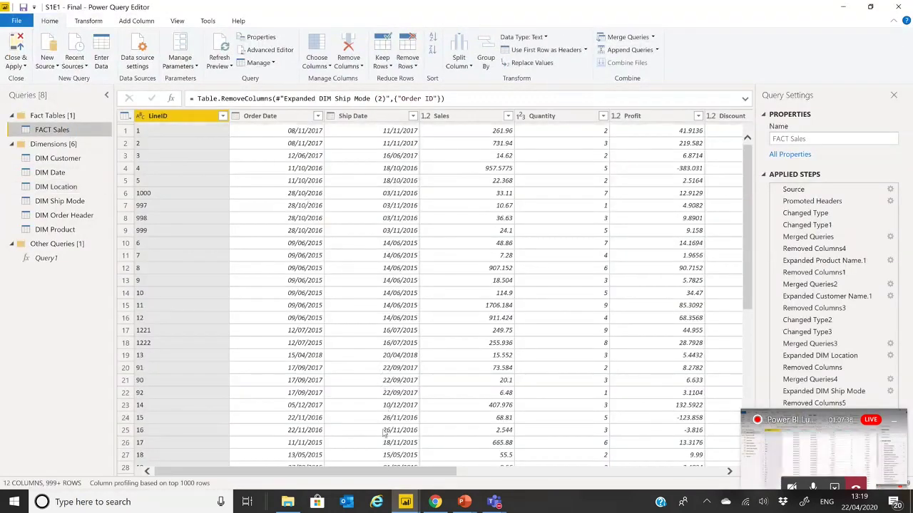
{"action": "left_click_drag", "start_coordinate": [596, 493], "coordinate": [682, 497]}
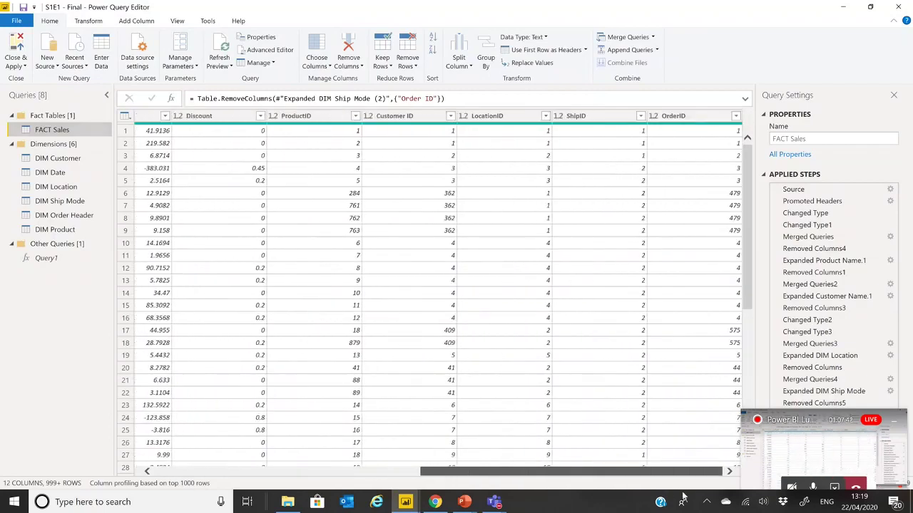
Review the DIM Customer and DIM Date dimension queries and return to the FACT Sales query's columns
{"action": "left_click", "coordinate": [77, 159]}
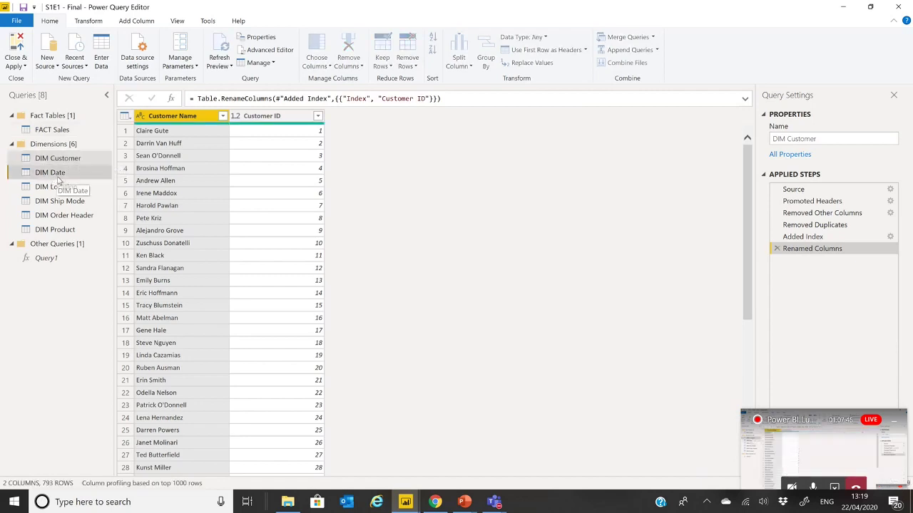
{"action": "left_click", "coordinate": [60, 179]}
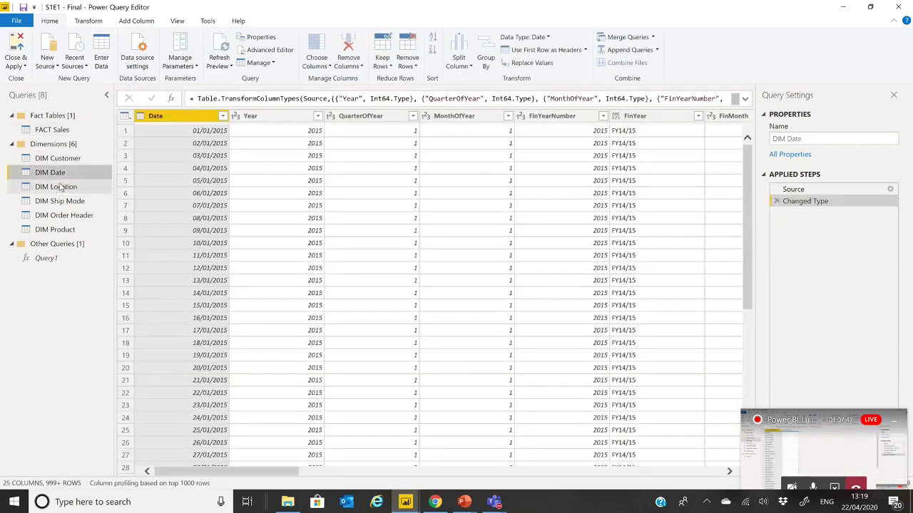
{"action": "left_click", "coordinate": [58, 131]}
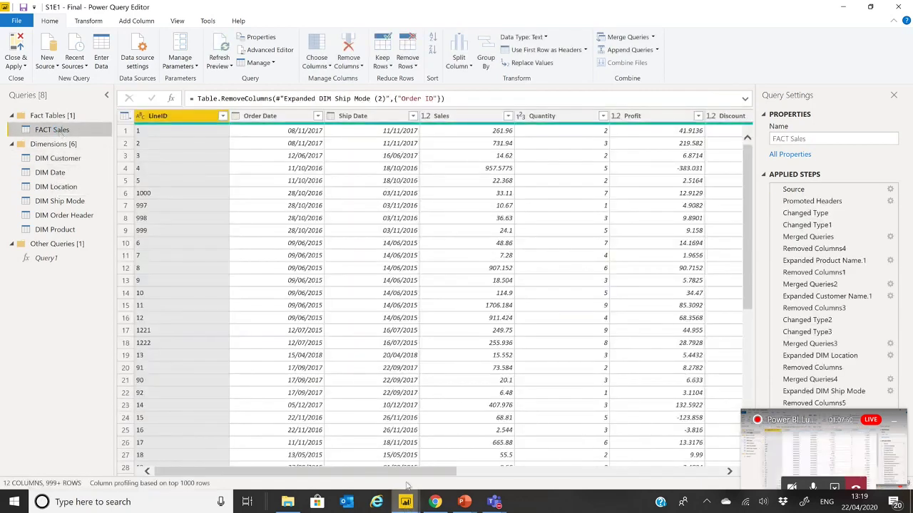
{"action": "left_click_drag", "start_coordinate": [407, 471], "coordinate": [391, 487]}
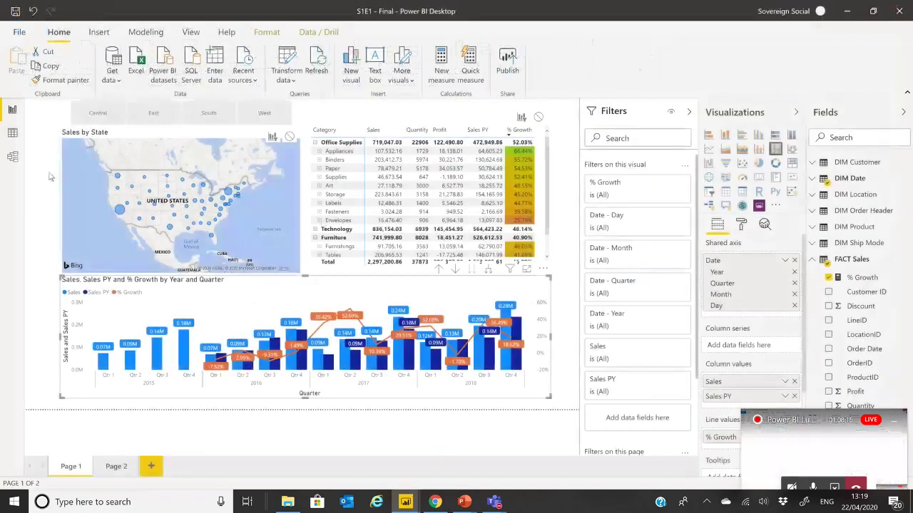
Display the model's relationship diagram with FACT Sales surrounded by its dimension tables
{"action": "left_click", "coordinate": [12, 156]}
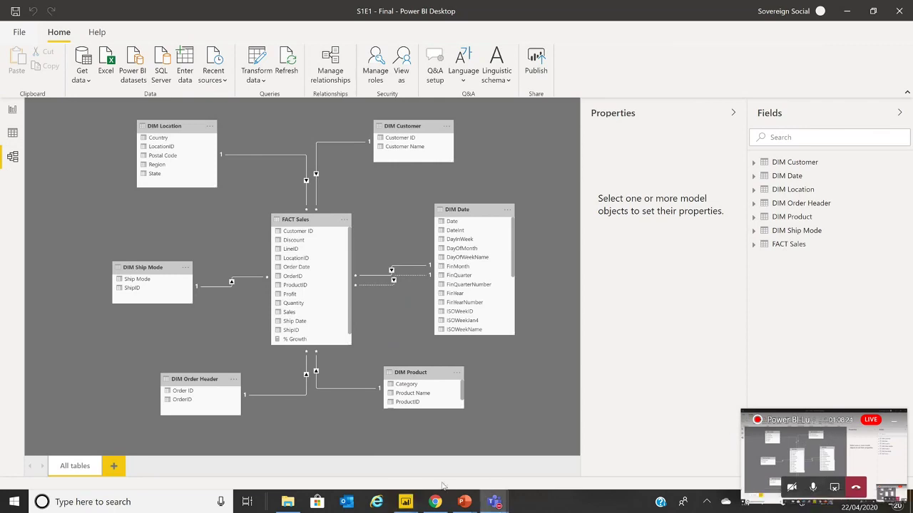
Switch to the Lunch and Learn S1E1 presentation in PowerPoint and show slide 6, "THANK YOU! Any Questions?"
{"action": "mouse_move", "coordinate": [467, 504]}
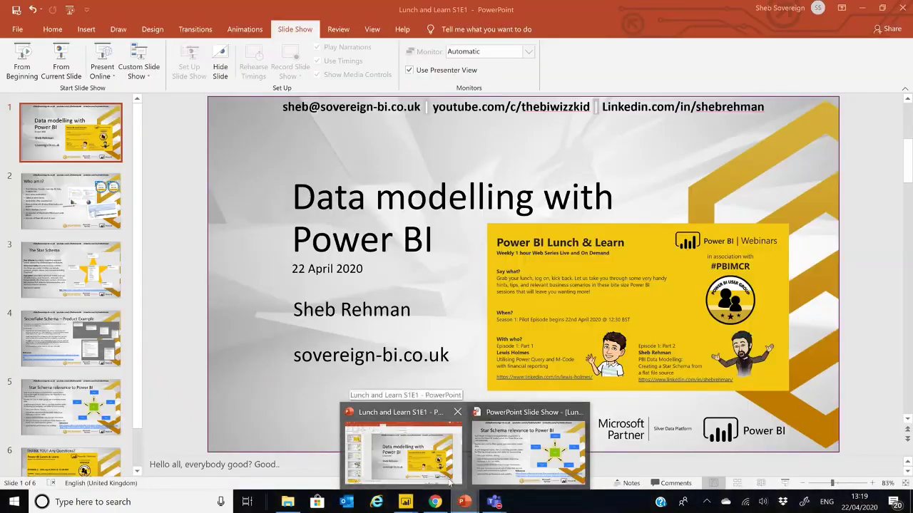
{"action": "left_click", "coordinate": [447, 477]}
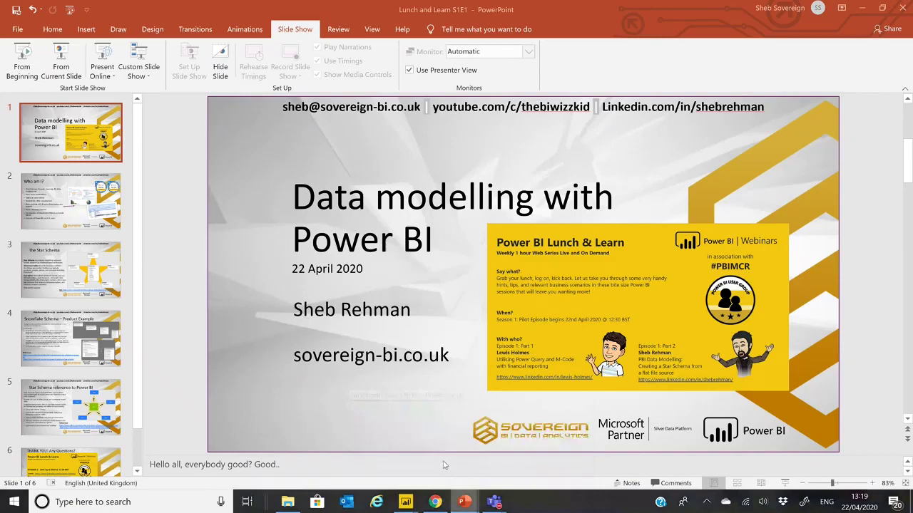
{"action": "scroll", "coordinate": [111, 410], "scroll_direction": "down", "scroll_amount": 2}
{"action": "left_click", "coordinate": [112, 414]}
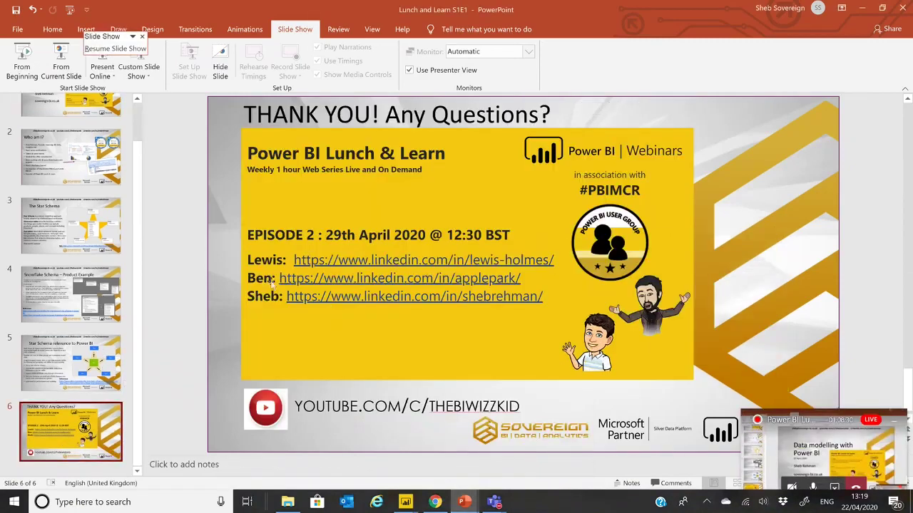